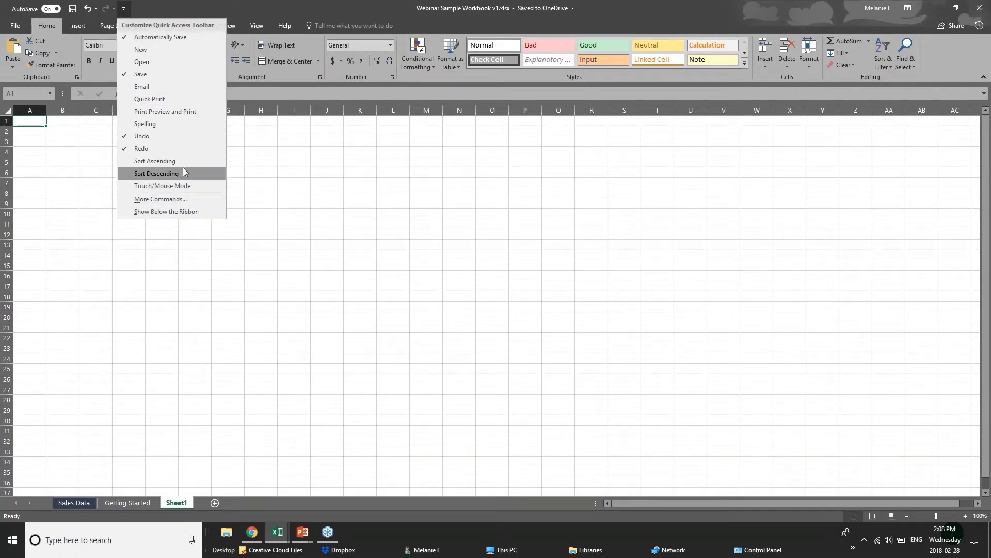
- Close the toolbar customization list and glance at the File backstage twice before returning to the sheet
{"action": "left_click", "coordinate": [203, 3]}
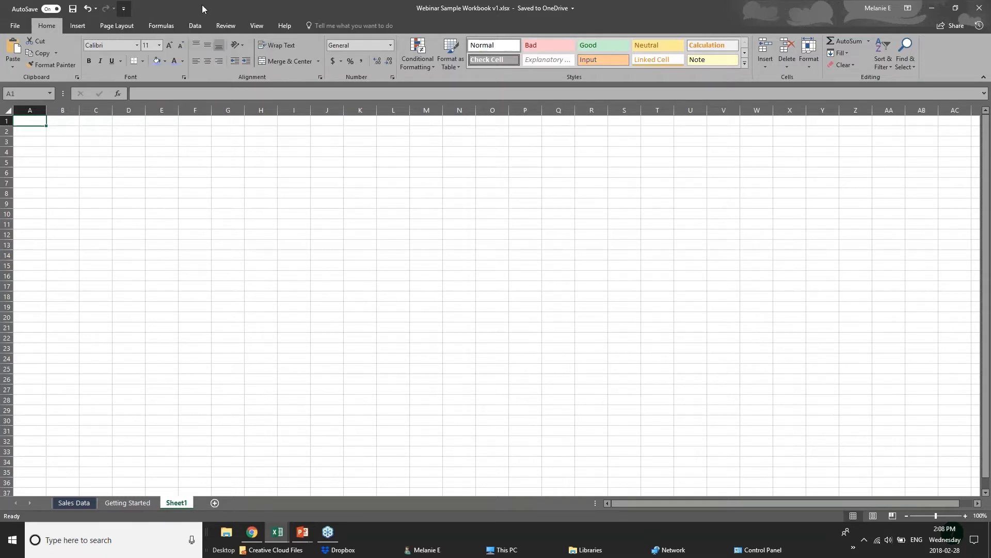
{"action": "left_click", "coordinate": [16, 29]}
{"action": "left_click", "coordinate": [27, 27]}
{"action": "left_click", "coordinate": [23, 25]}
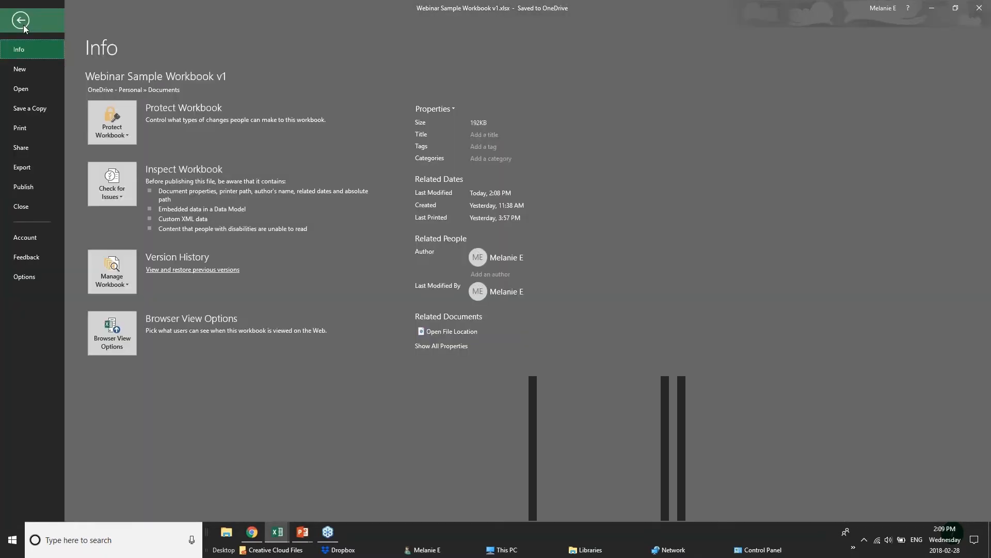
{"action": "left_click", "coordinate": [23, 25]}
- Browse the Insert, Page Layout, Formulas, Data, Review, View and Help tabs, ending back on Home
{"action": "left_click", "coordinate": [74, 25]}
{"action": "left_click", "coordinate": [119, 27]}
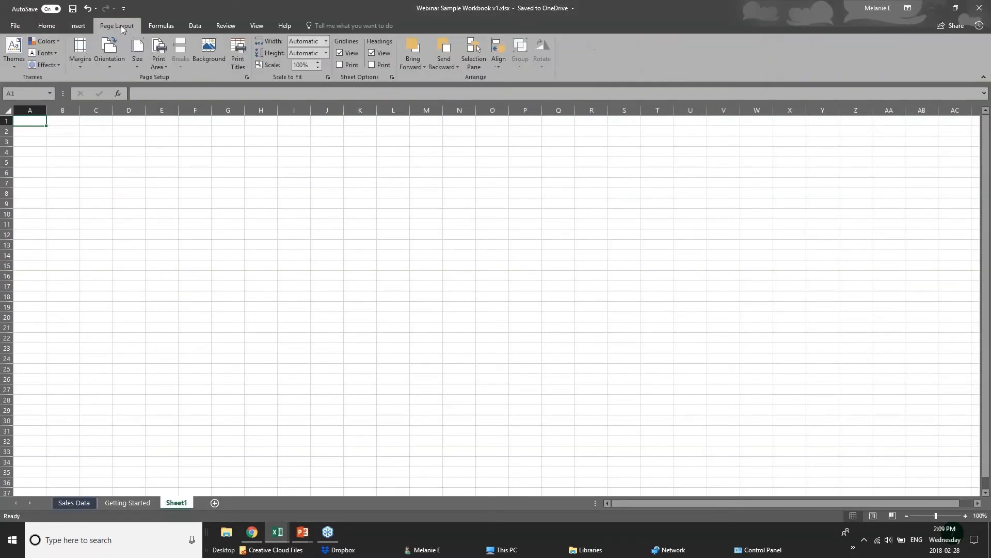
{"action": "left_click", "coordinate": [166, 26]}
{"action": "left_click", "coordinate": [184, 26]}
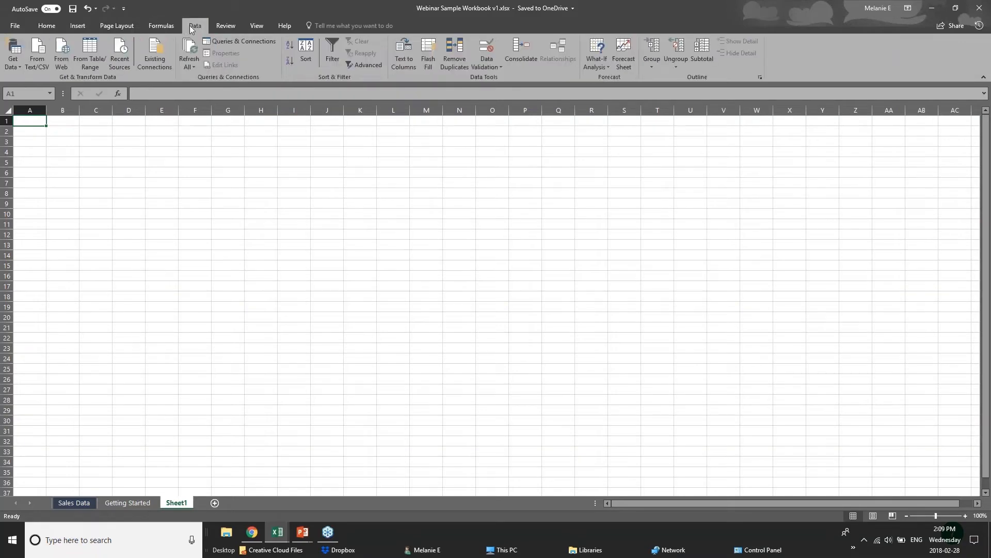
{"action": "left_click", "coordinate": [239, 26]}
{"action": "left_click", "coordinate": [257, 26]}
{"action": "left_click", "coordinate": [279, 26]}
{"action": "left_click", "coordinate": [48, 29]}
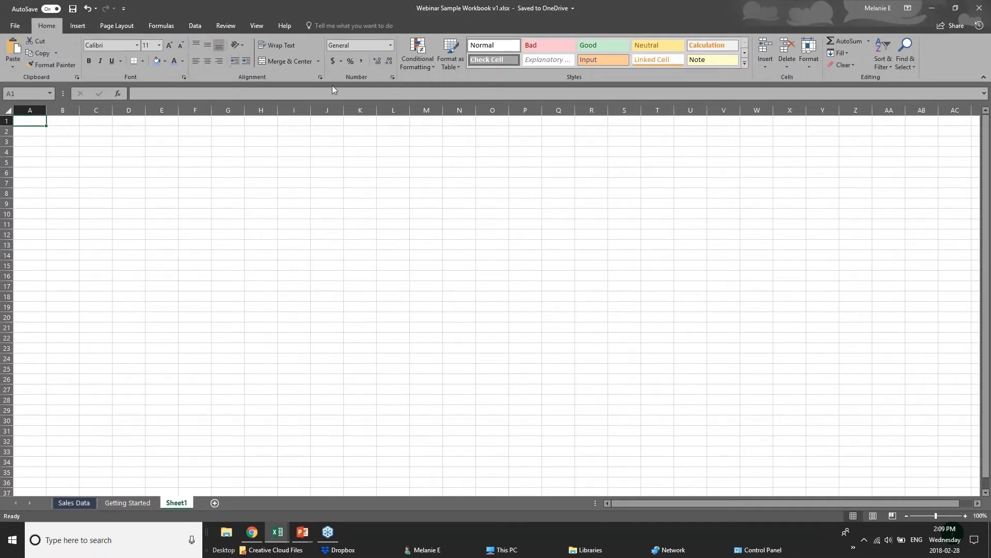
- Revisit the Insert, Page Layout and Formulas tabs, return to Home, and select cell D3
{"action": "left_click", "coordinate": [83, 31]}
{"action": "left_click", "coordinate": [113, 26]}
{"action": "left_click", "coordinate": [163, 29]}
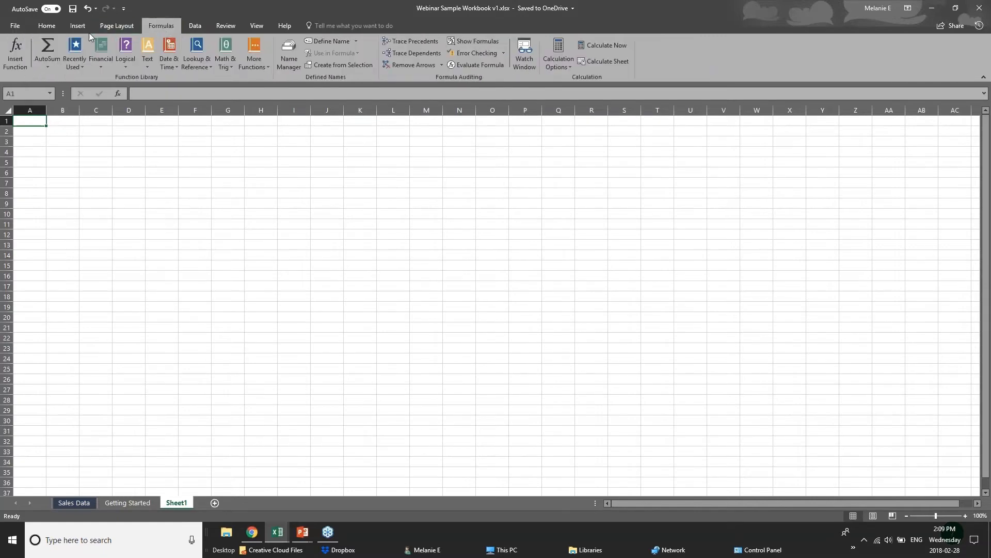
{"action": "left_click", "coordinate": [83, 29]}
{"action": "left_click", "coordinate": [54, 26]}
{"action": "left_click", "coordinate": [129, 142]}
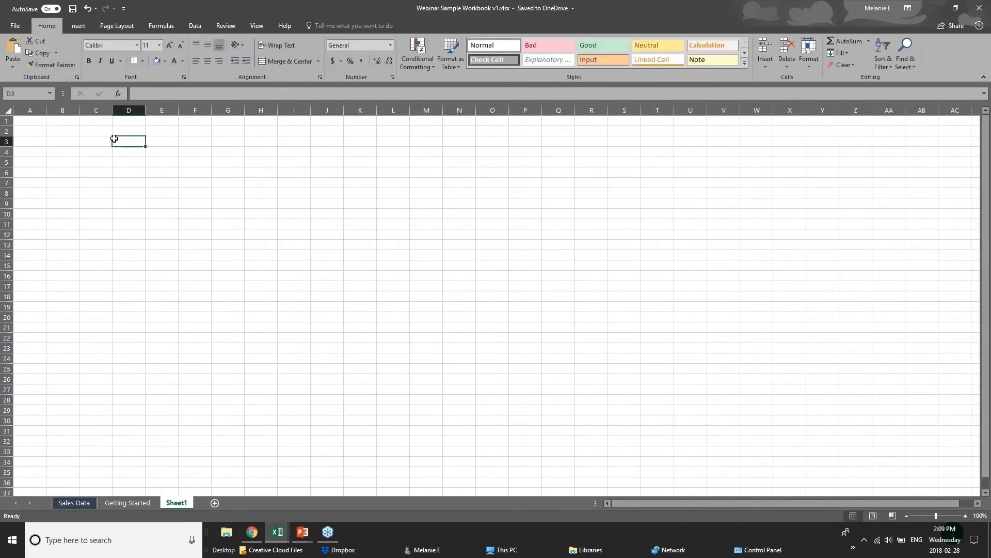
{"action": "left_click", "coordinate": [29, 95]}
{"action": "key", "text": "Escape"}
{"action": "left_click", "coordinate": [61, 139]}
{"action": "left_click", "coordinate": [103, 141]}
{"action": "left_click", "coordinate": [124, 142]}
{"action": "left_click", "coordinate": [158, 142]}
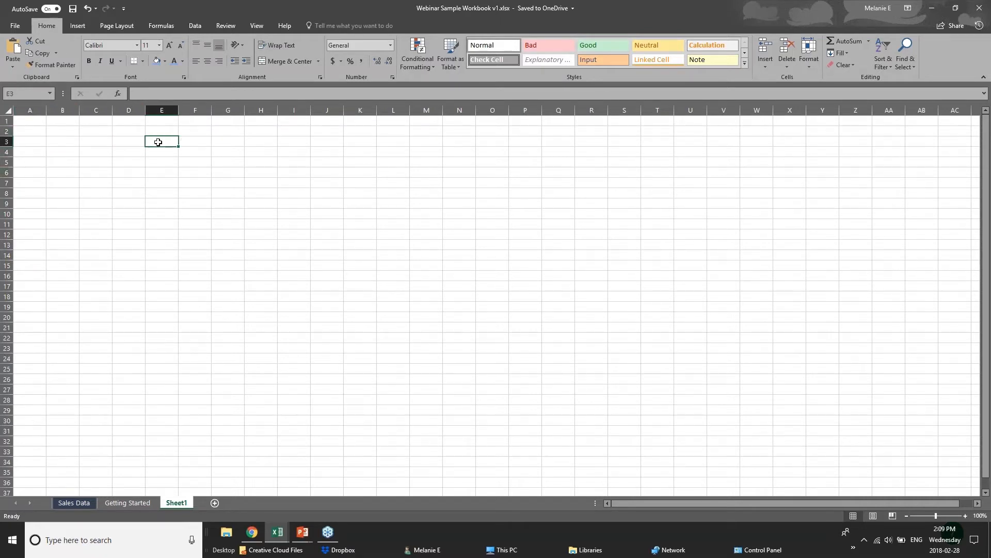
{"action": "left_click", "coordinate": [15, 94]}
{"action": "left_click", "coordinate": [169, 142]}
{"action": "left_click", "coordinate": [21, 139]}
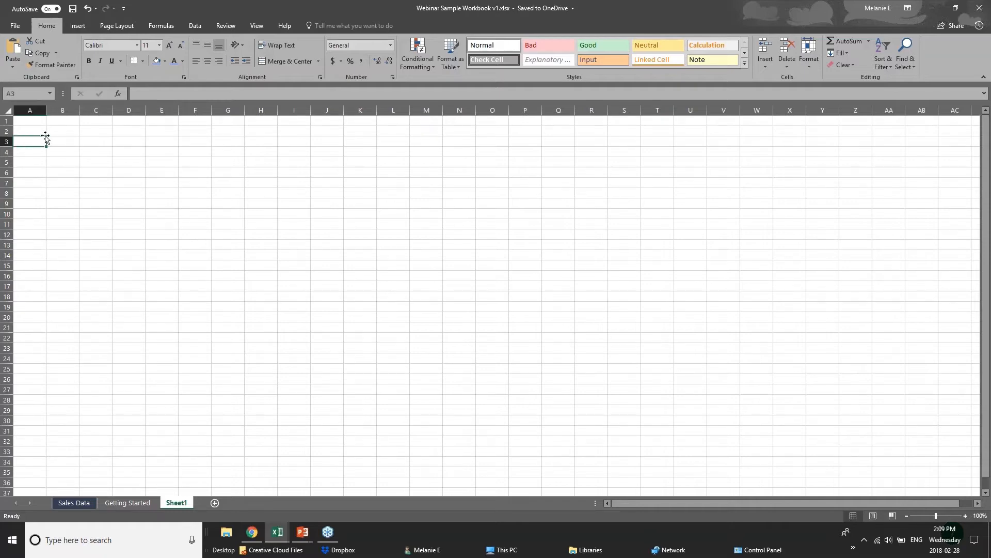
- Widen column A and enter the label 'Sales Numbers' in A3, fixing the typo
{"action": "left_click_drag", "start_coordinate": [47, 110], "coordinate": [79, 110]}
{"action": "double_click", "coordinate": [61, 140]}
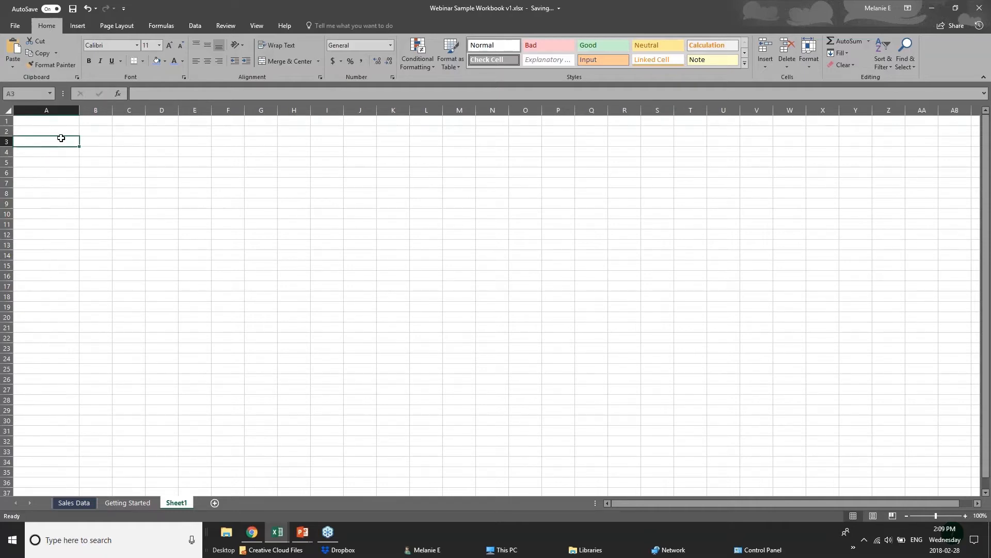
{"action": "type", "text": "Sales"}
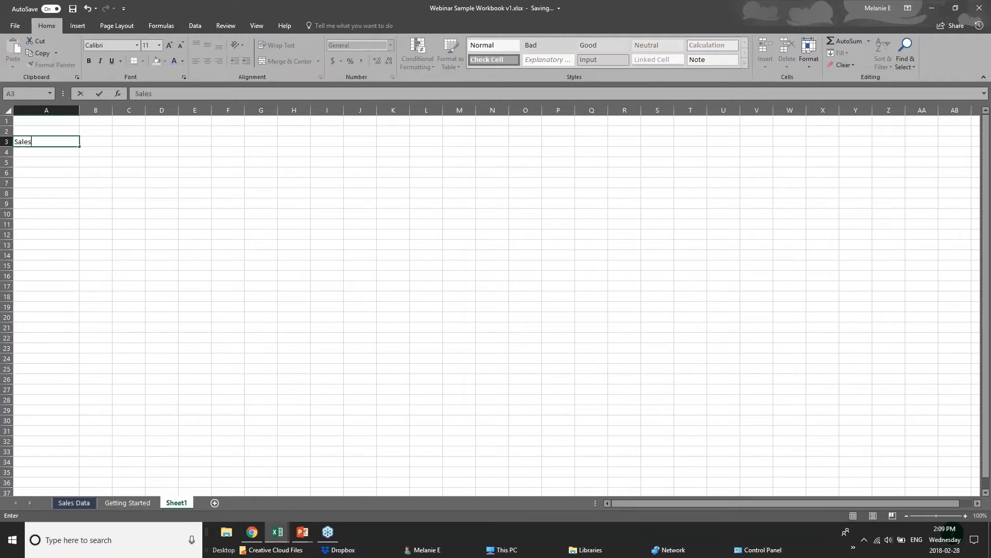
{"action": "type", "text": " Numnber"}
{"action": "key", "text": "BackSpace"}
{"action": "key", "text": "BackSpace"}
{"action": "key", "text": "BackSpace"}
{"action": "type", "text": "ber"}
{"action": "left_click", "coordinate": [62, 162]}
{"action": "left_click", "coordinate": [61, 141]}
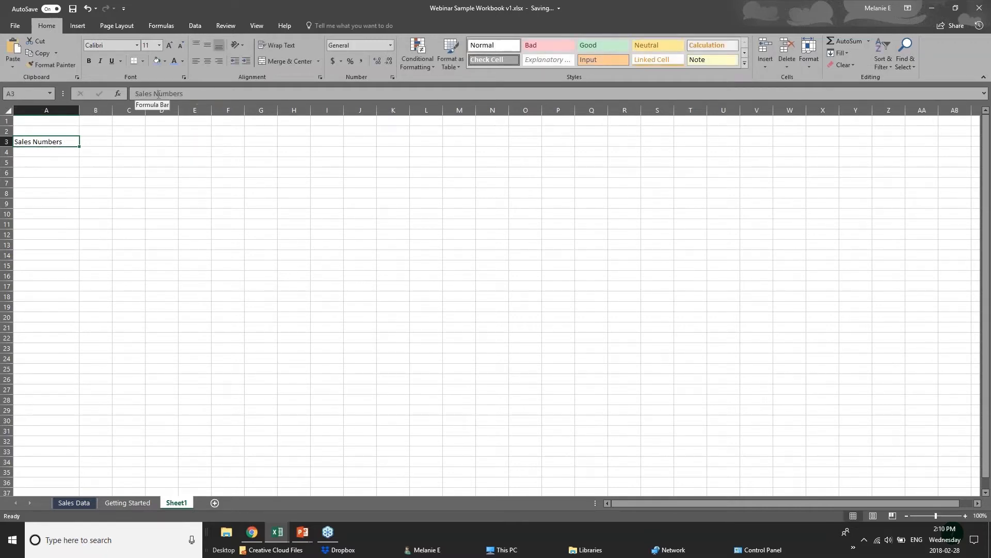
- Enter 'Jan 2018' in B2 as the month heading, shown as Jan-18
{"action": "left_click", "coordinate": [57, 156]}
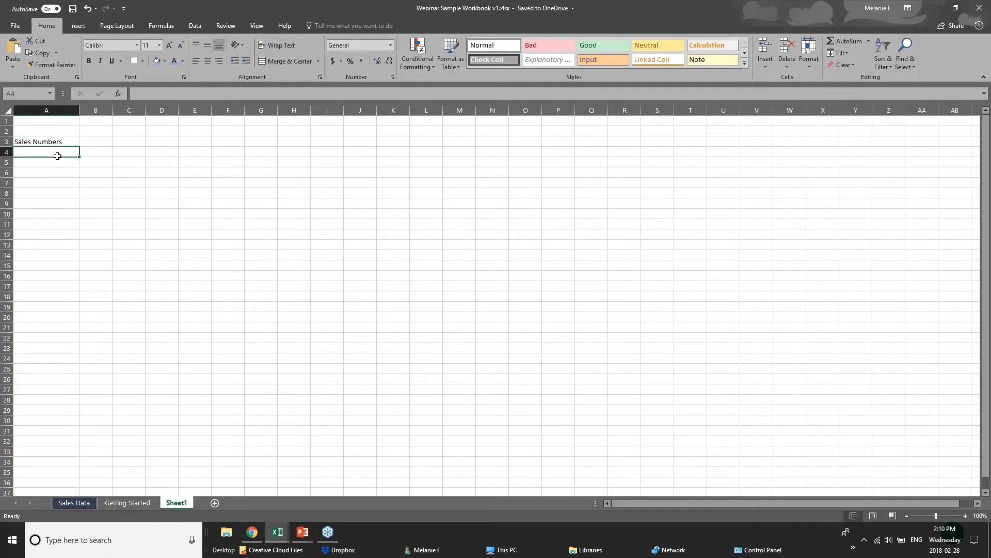
{"action": "left_click", "coordinate": [151, 93]}
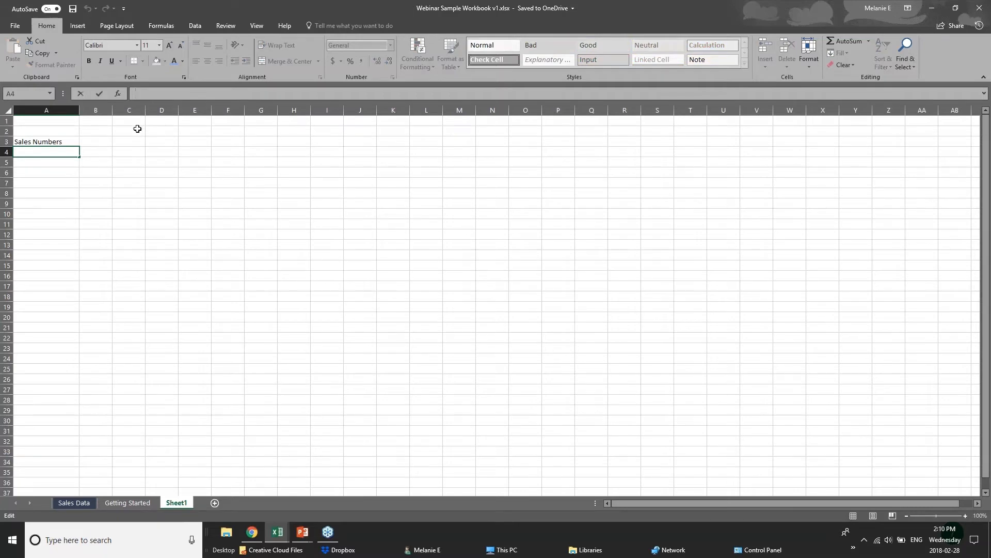
{"action": "left_click", "coordinate": [98, 142]}
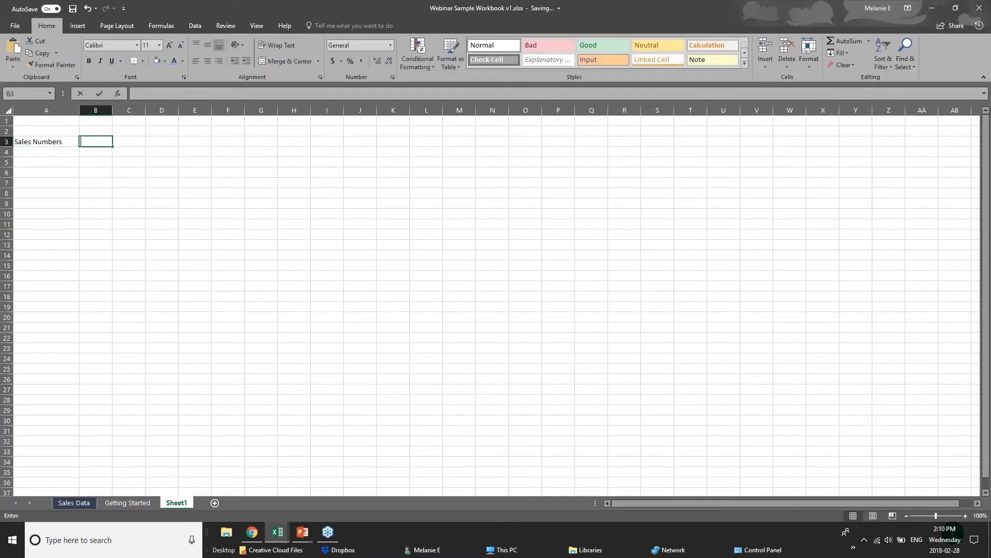
{"action": "left_click", "coordinate": [91, 130]}
{"action": "type", "text": "Ja"}
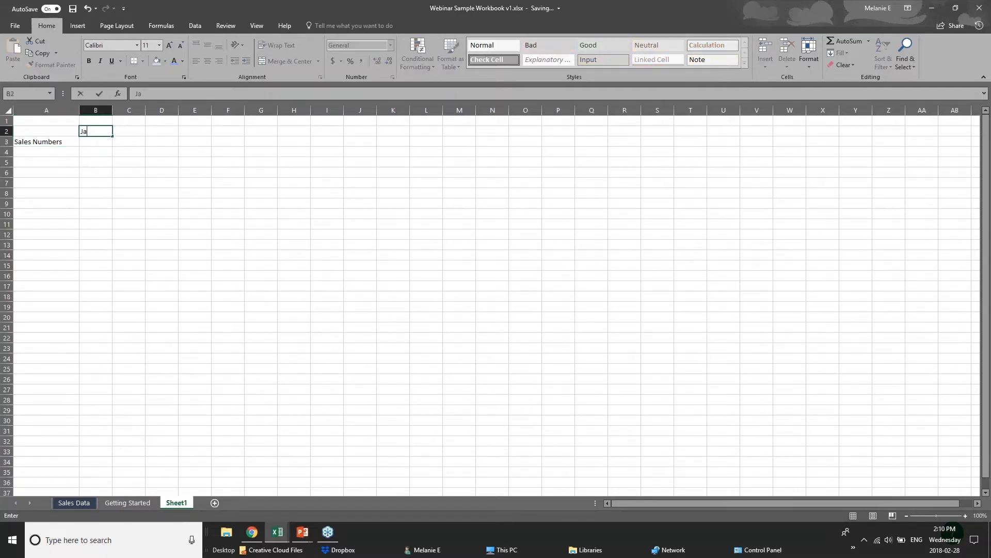
{"action": "type", "text": "n 2018"}
{"action": "left_click", "coordinate": [101, 142]}
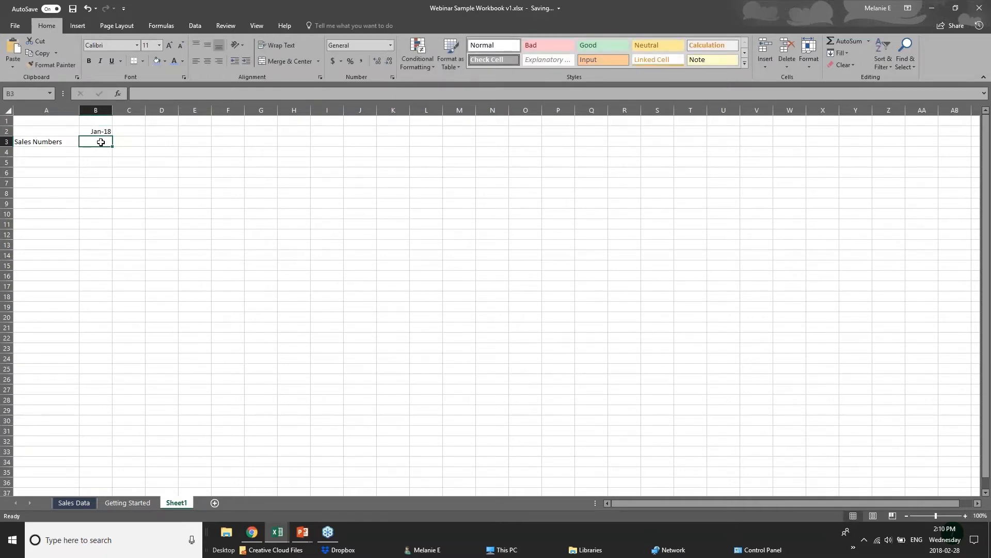
- Enter the value 20 in B3 under the Jan-18 heading
{"action": "type", "text": "20"}
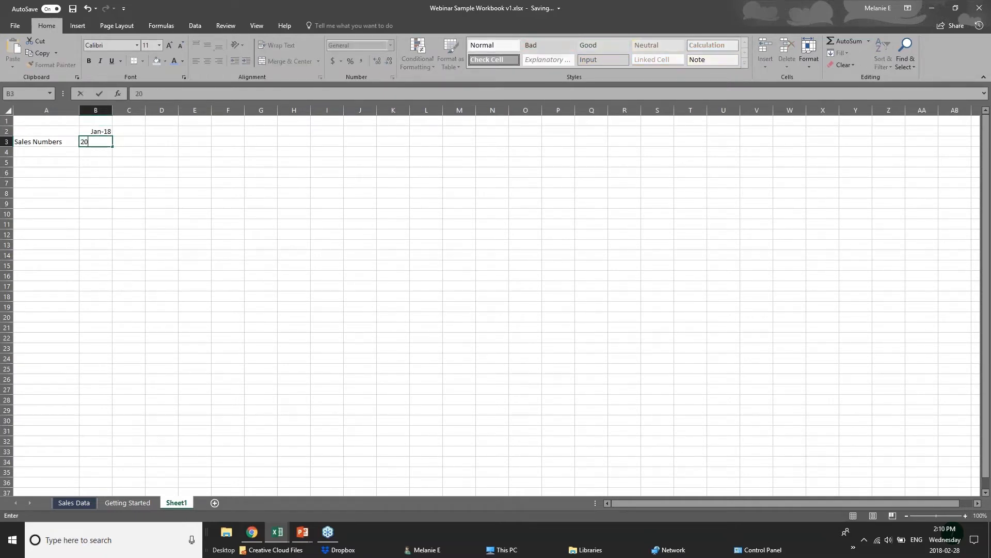
{"action": "left_click", "coordinate": [63, 162]}
{"action": "left_click", "coordinate": [54, 143]}
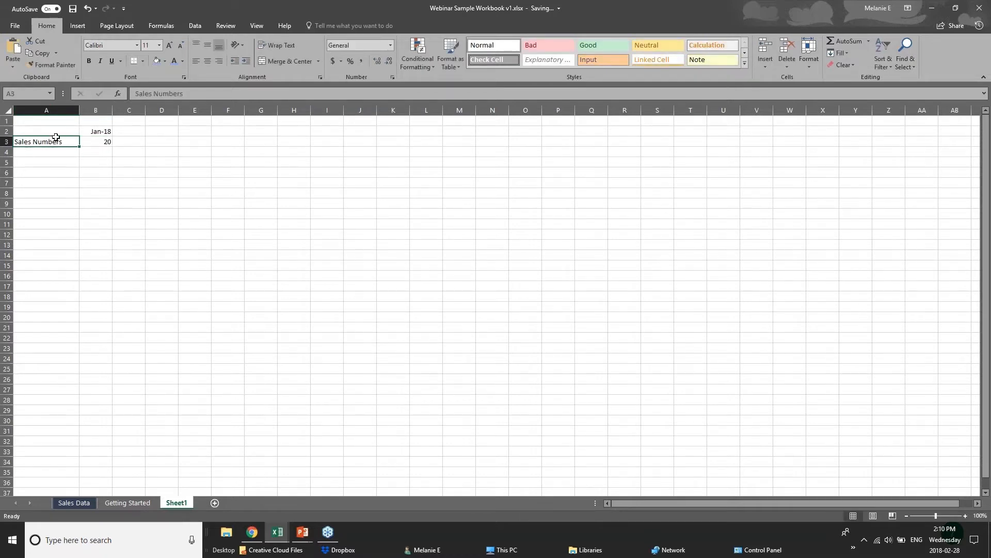
{"action": "left_click", "coordinate": [108, 146]}
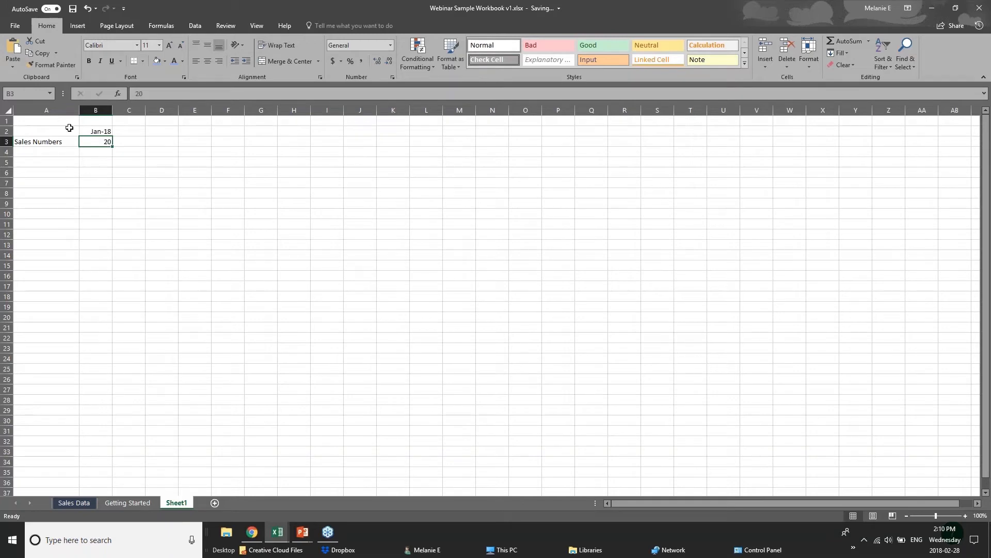
- Edit B2 with F2 to show its stored date 2018-01-01
{"action": "left_click", "coordinate": [42, 144]}
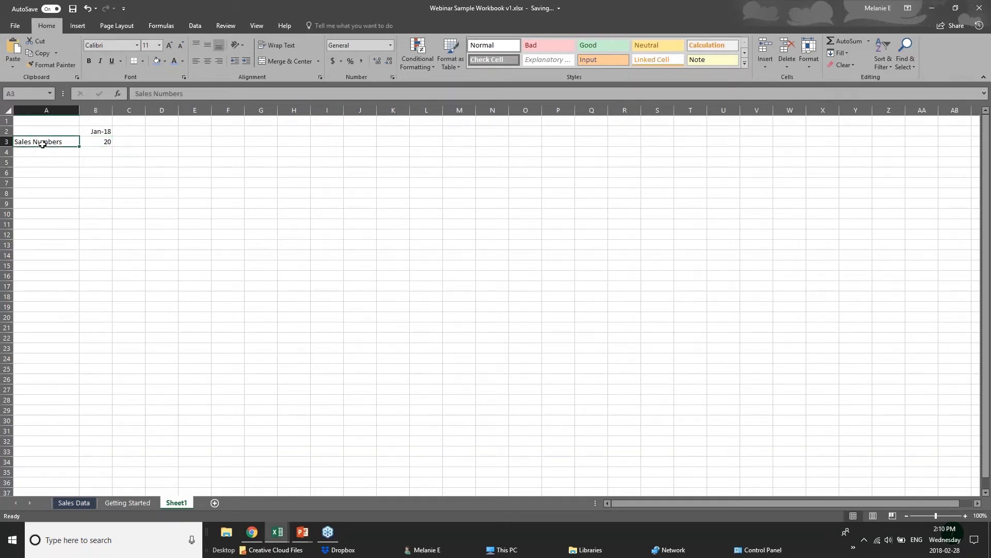
{"action": "left_click", "coordinate": [92, 133]}
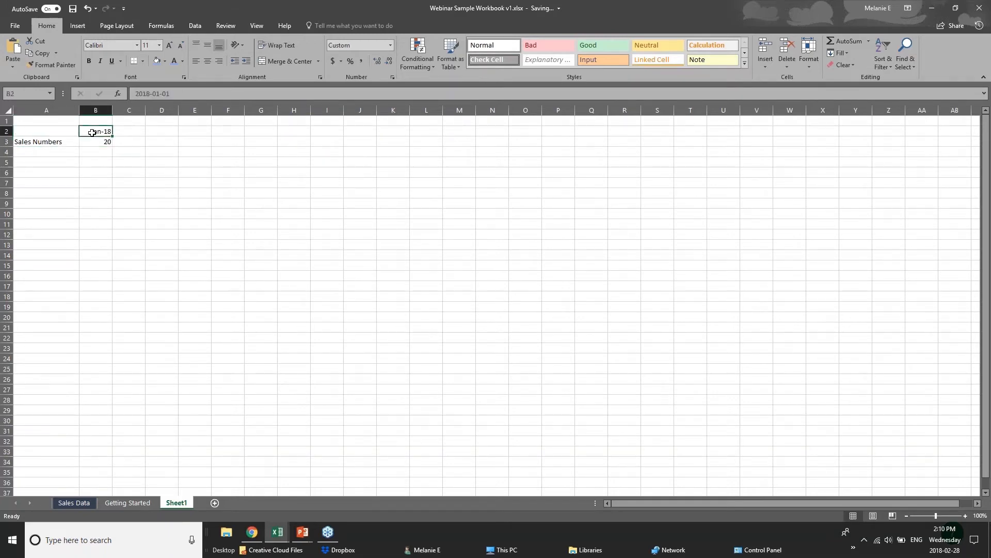
{"action": "key", "text": "F2"}
{"action": "key", "text": "Escape"}
{"action": "key", "text": "F2"}
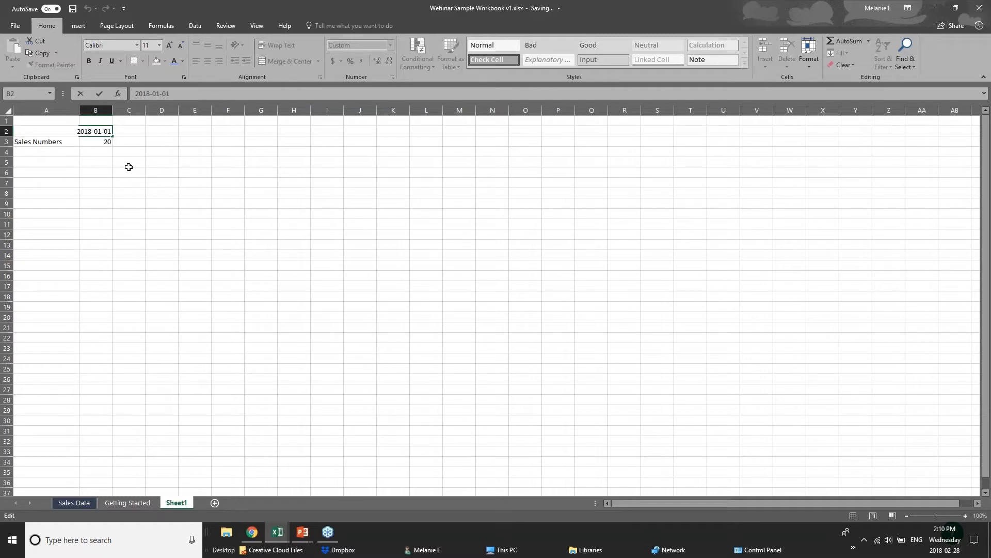
- Confirm the B2 date so it shows Jan-18 again, then select empty cell A4
{"action": "left_click", "coordinate": [104, 152]}
{"action": "double_click", "coordinate": [89, 131]}
{"action": "key", "text": "Return"}
{"action": "key", "text": "Return"}
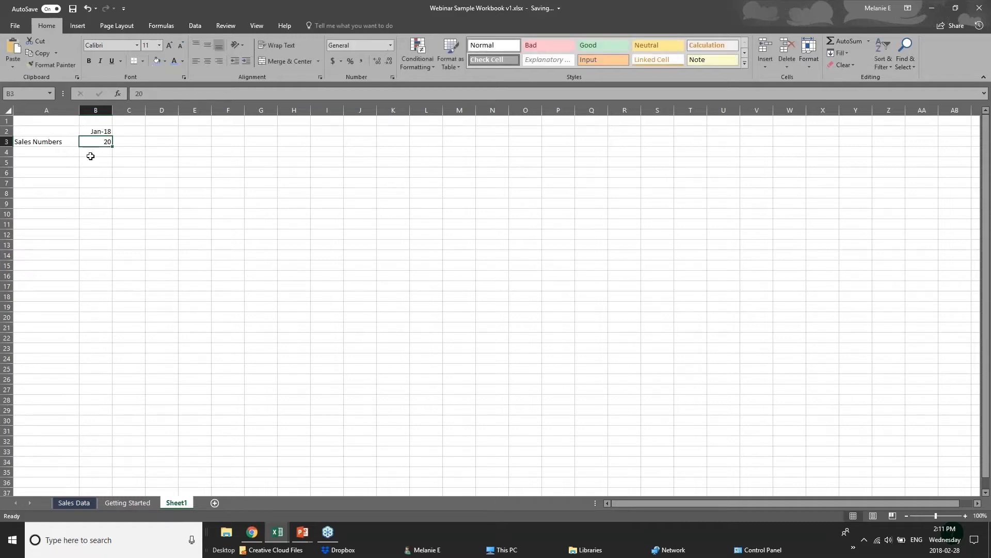
{"action": "left_click", "coordinate": [22, 149]}
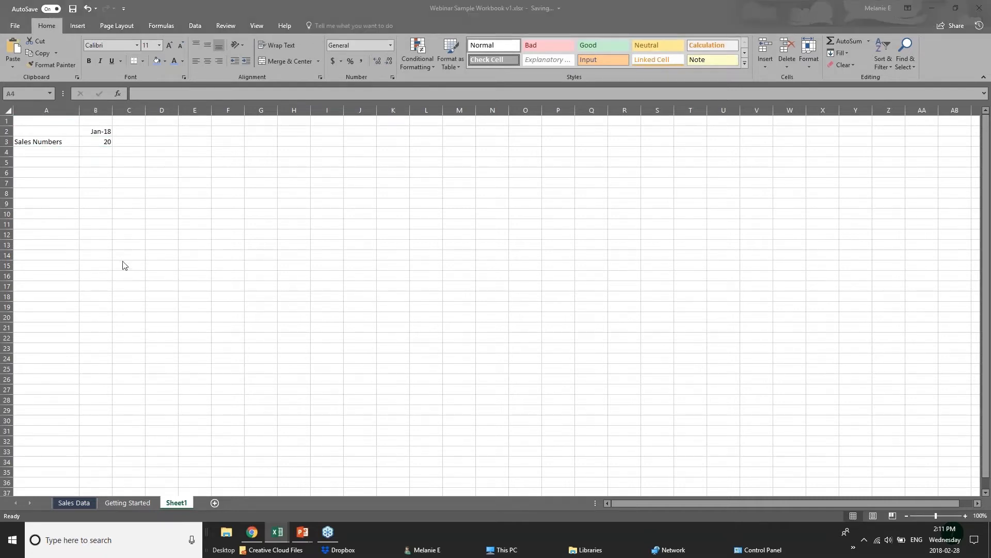
{"action": "left_click", "coordinate": [320, 480]}
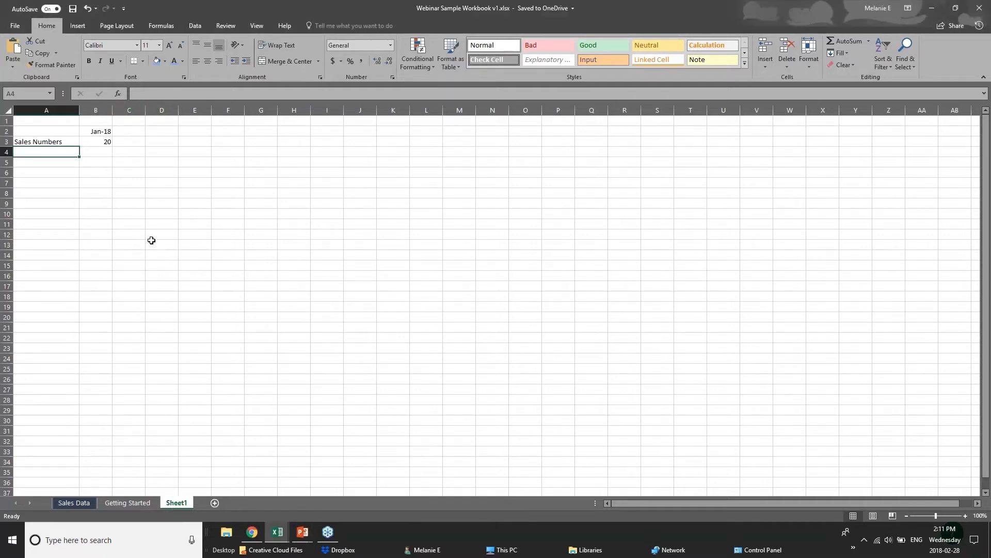
{"action": "left_click", "coordinate": [204, 158]}
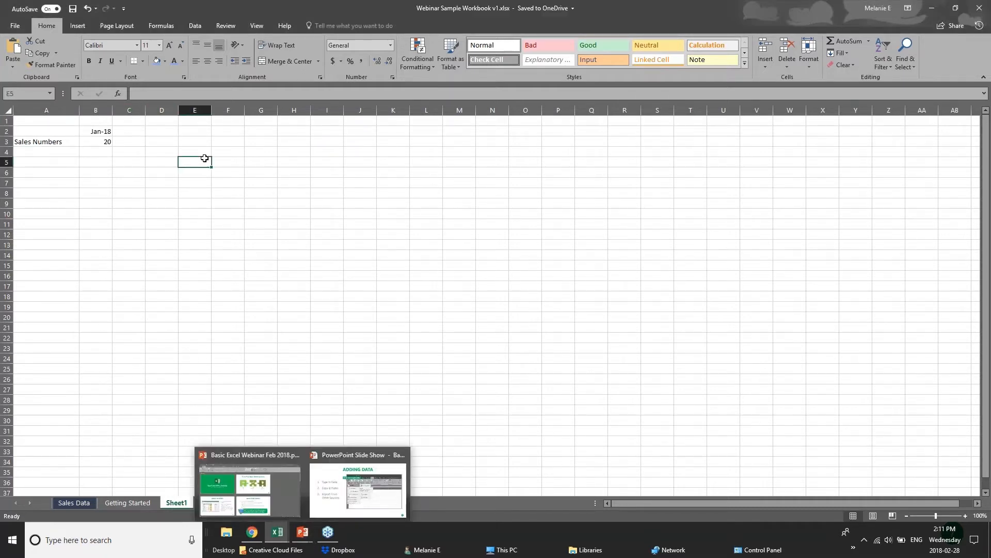
{"action": "left_click", "coordinate": [134, 133]}
{"action": "left_click", "coordinate": [57, 152]}
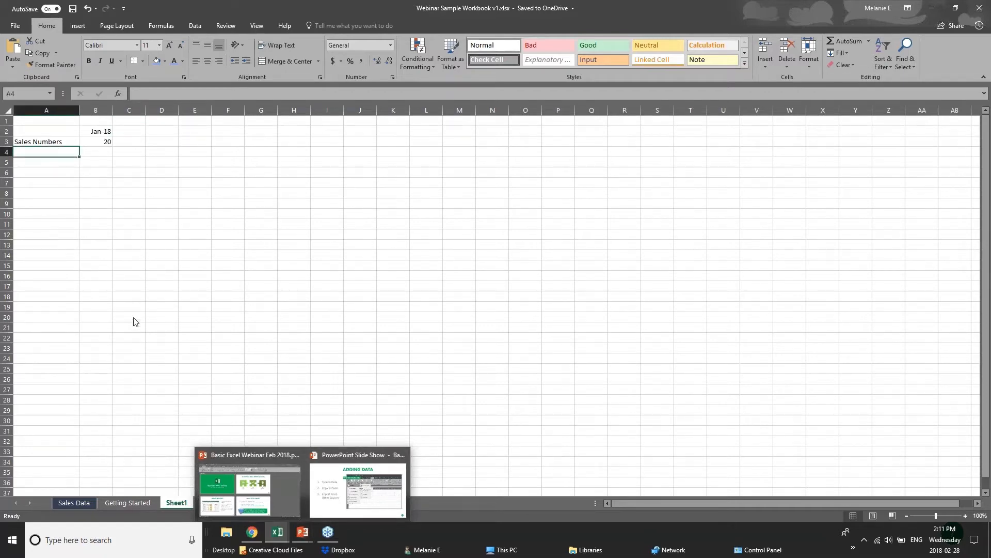
- Switch to the Getting Started sheet and select the month headers and sales figures
{"action": "left_click", "coordinate": [118, 504]}
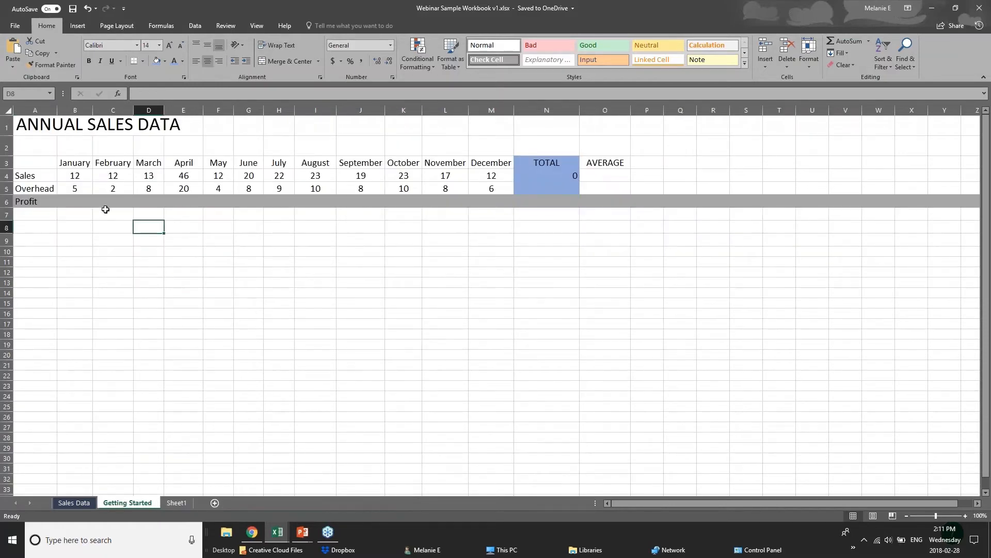
{"action": "left_click", "coordinate": [74, 191]}
{"action": "left_click", "coordinate": [48, 164]}
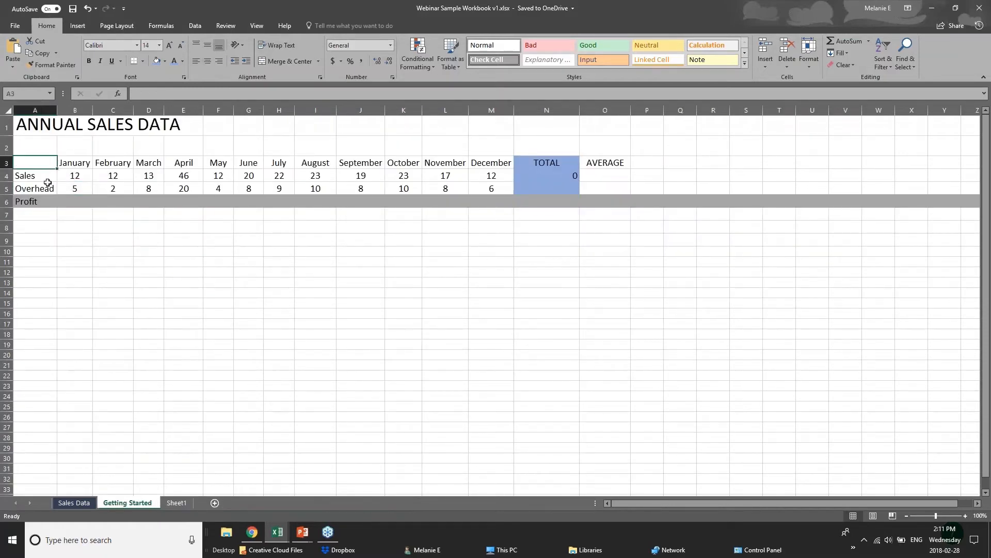
{"action": "left_click", "coordinate": [43, 188]}
{"action": "left_click_drag", "start_coordinate": [48, 177], "coordinate": [587, 186]}
{"action": "left_click", "coordinate": [225, 258]}
{"action": "left_click_drag", "start_coordinate": [66, 166], "coordinate": [109, 181]}
{"action": "left_click", "coordinate": [62, 201]}
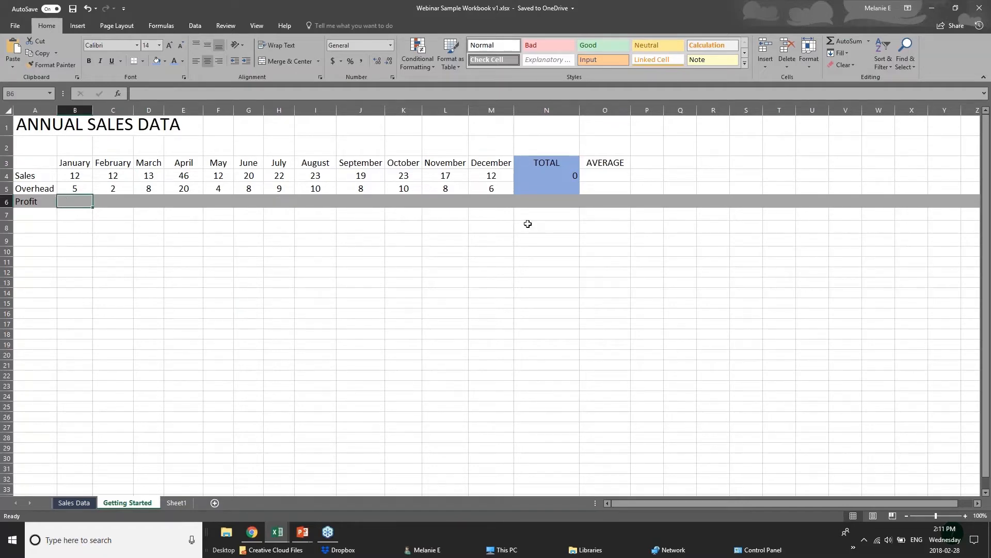
- Select the TOTAL column block and its Sales formula, then the AVERAGE column block
{"action": "left_click", "coordinate": [554, 204]}
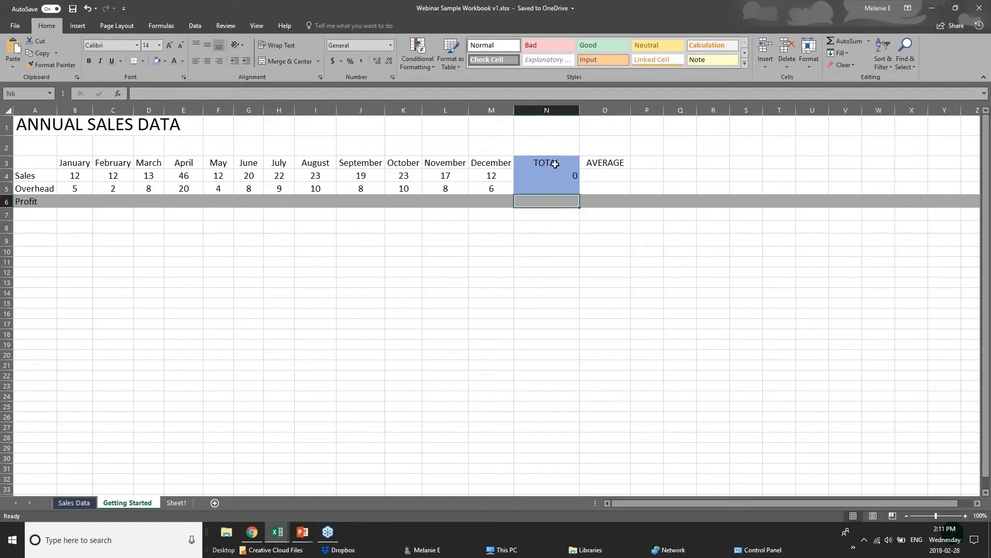
{"action": "left_click_drag", "start_coordinate": [556, 164], "coordinate": [556, 200]}
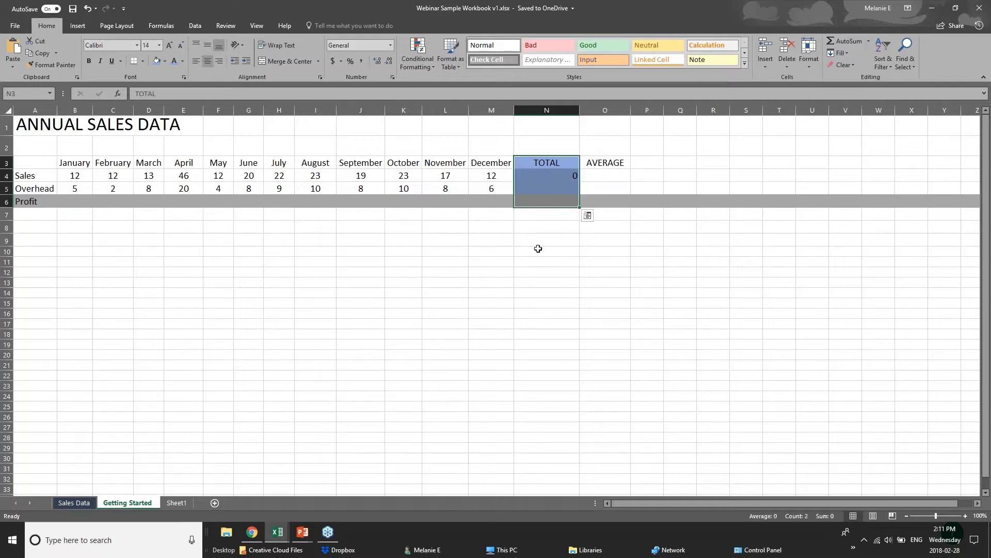
{"action": "left_click", "coordinate": [534, 177]}
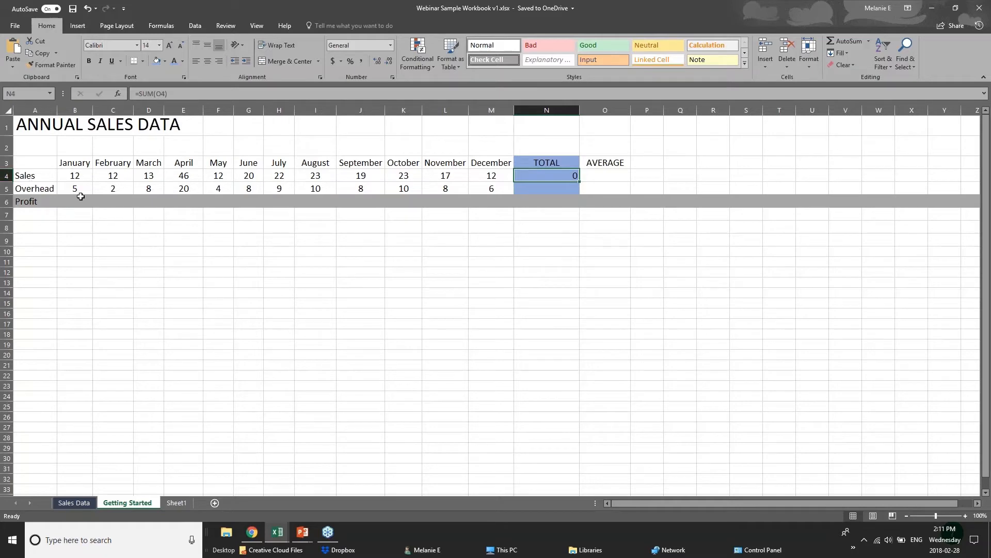
{"action": "left_click", "coordinate": [558, 191]}
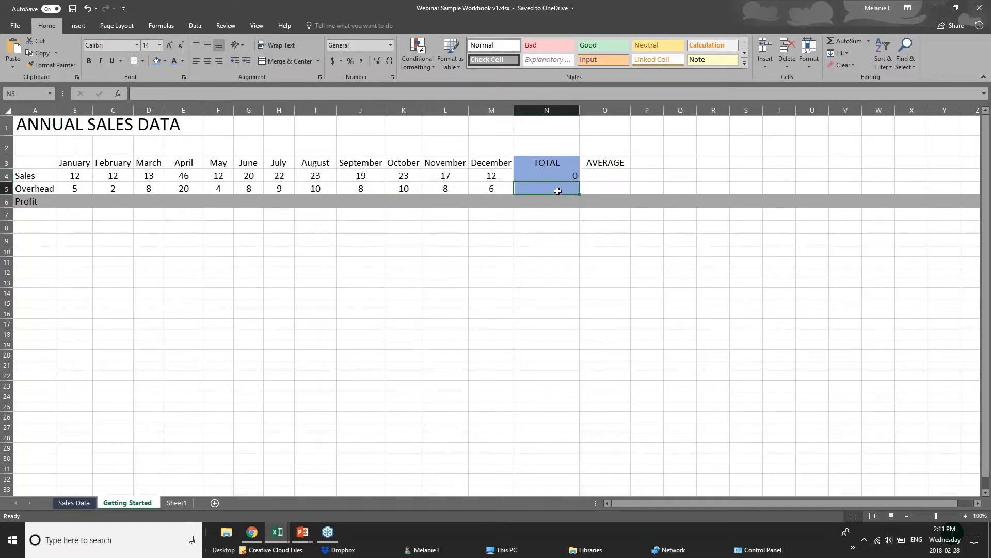
{"action": "left_click_drag", "start_coordinate": [599, 161], "coordinate": [601, 202]}
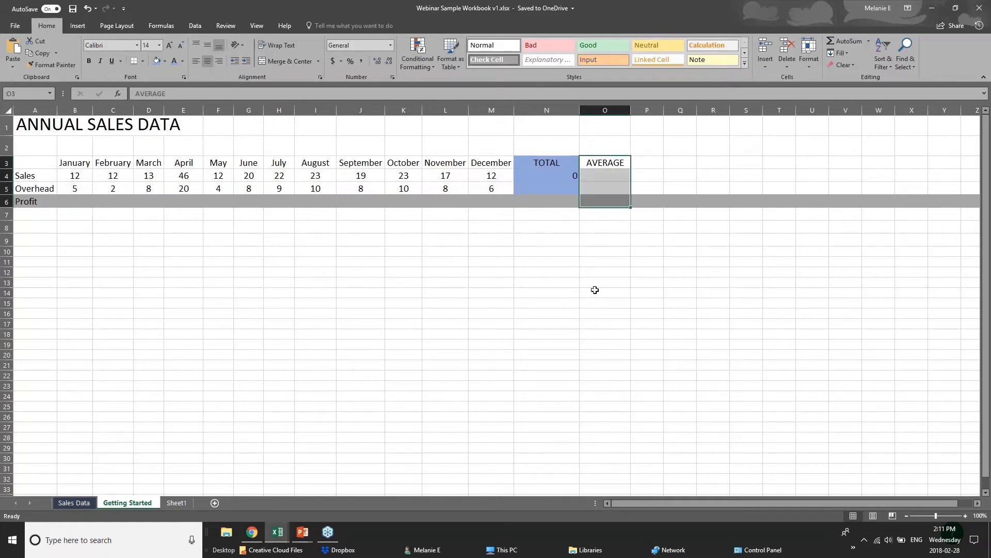
- Restore the workbook window and reselect the January Profit cell
{"action": "key", "text": "alt+Tab"}
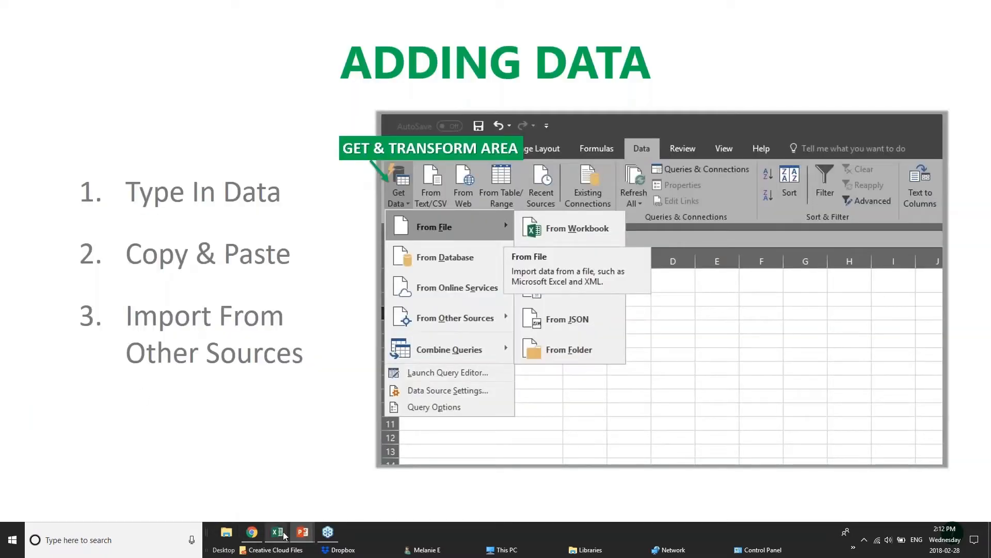
{"action": "mouse_move", "coordinate": [283, 536]}
{"action": "left_click", "coordinate": [376, 498]}
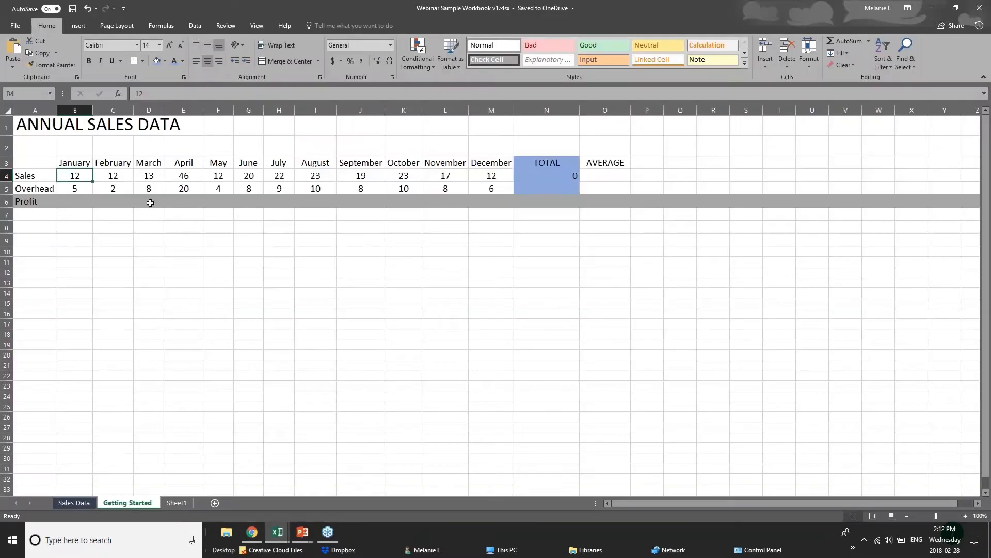
{"action": "left_click", "coordinate": [141, 232]}
{"action": "left_click", "coordinate": [102, 227]}
{"action": "left_click", "coordinate": [82, 227]}
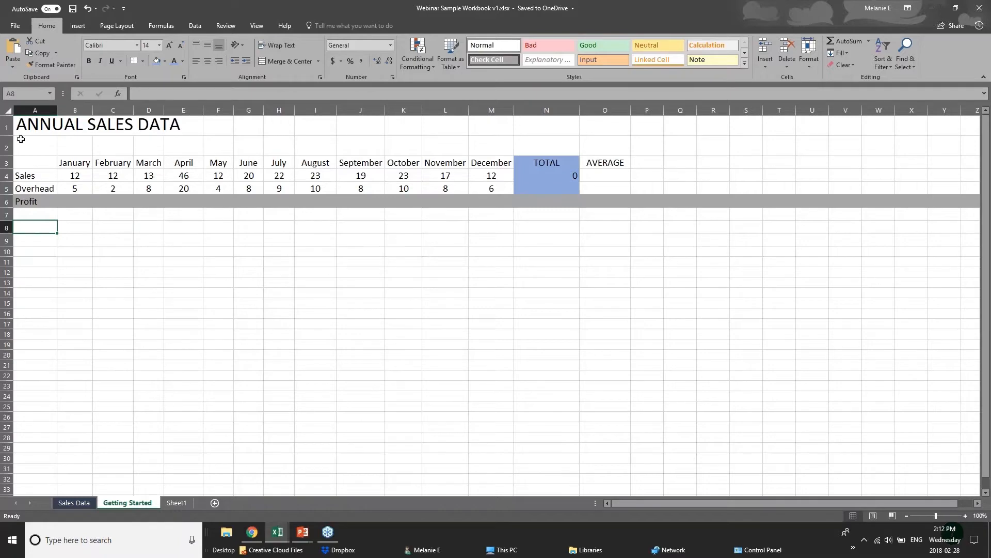
{"action": "left_click", "coordinate": [77, 203]}
- Bring the PowerPoint slideshow forward and advance to the Adding Formulas slide
{"action": "left_click", "coordinate": [302, 532]}
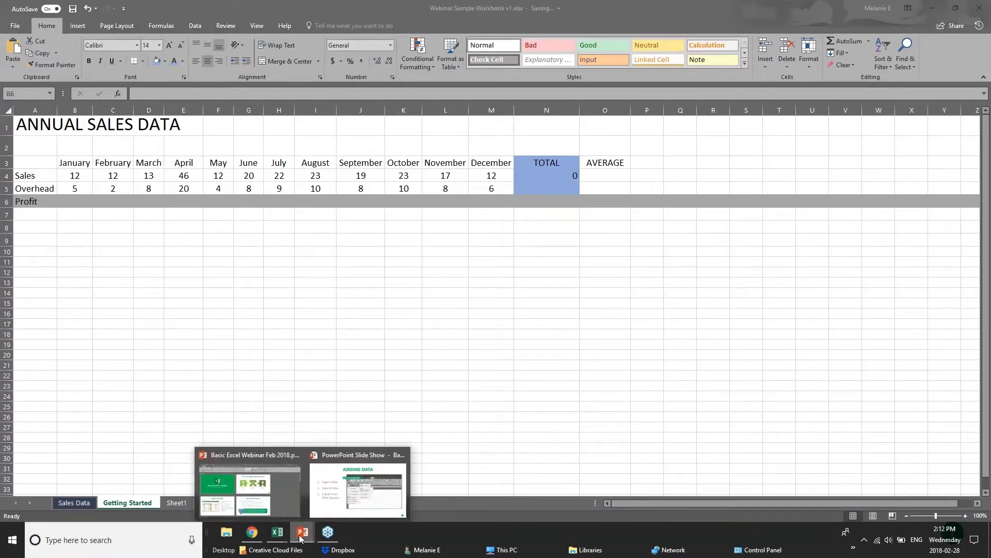
{"action": "left_click", "coordinate": [325, 505]}
{"action": "left_click", "coordinate": [302, 485]}
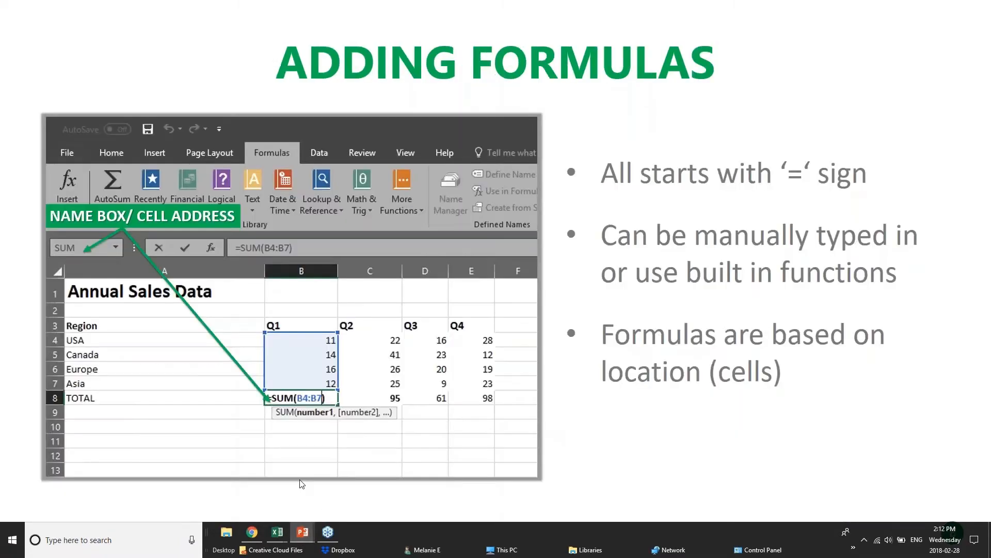
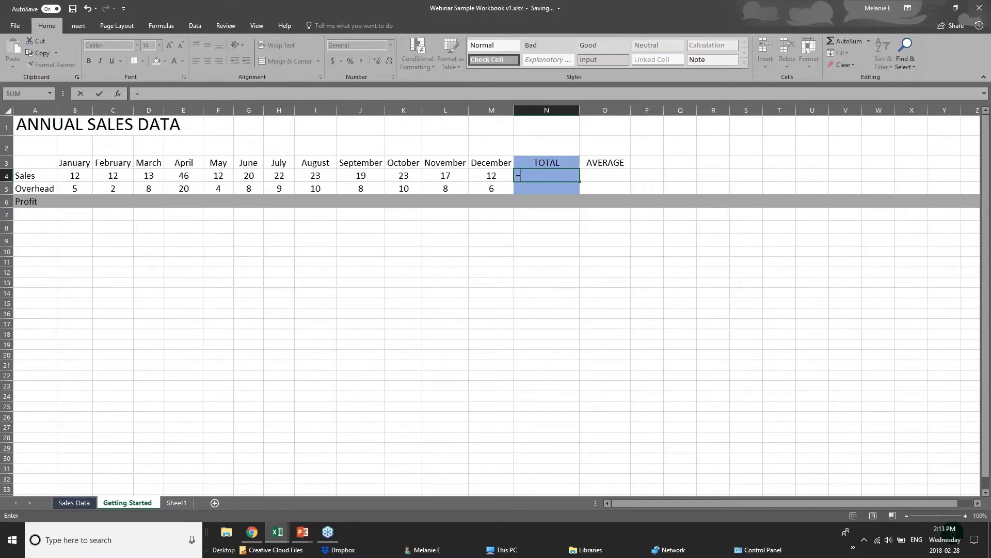
- Enter =12+12 in the Sales TOTAL cell N4, discarding an unfinished SUM attempt
{"action": "type", "text": "sum"}
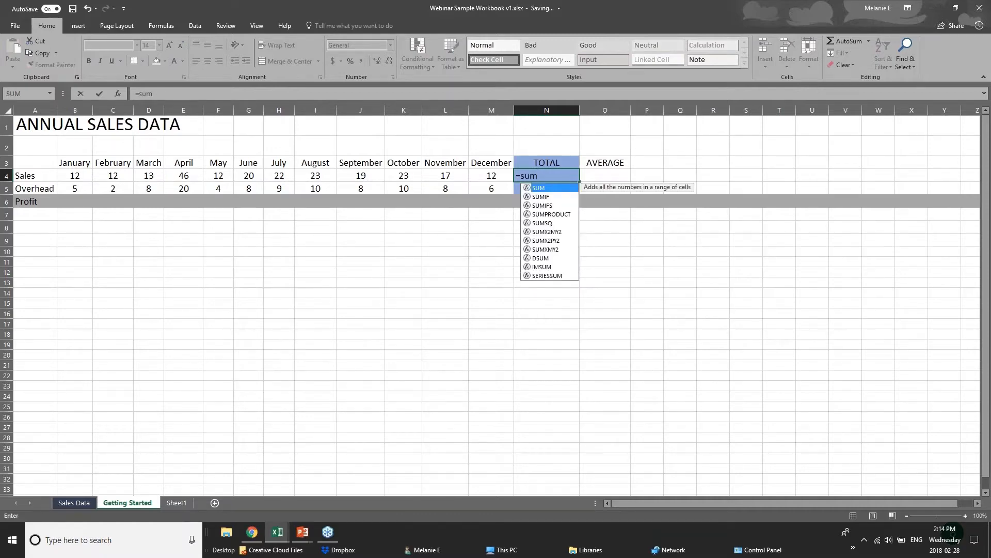
{"action": "key", "text": "BackSpace"}
{"action": "key", "text": "BackSpace"}
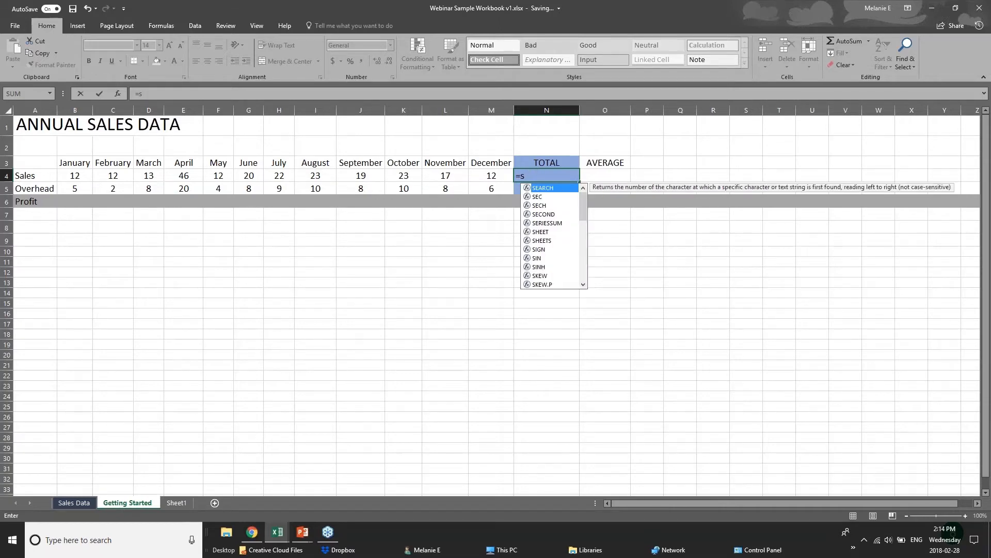
{"action": "key", "text": "BackSpace"}
{"action": "type", "text": "sum"}
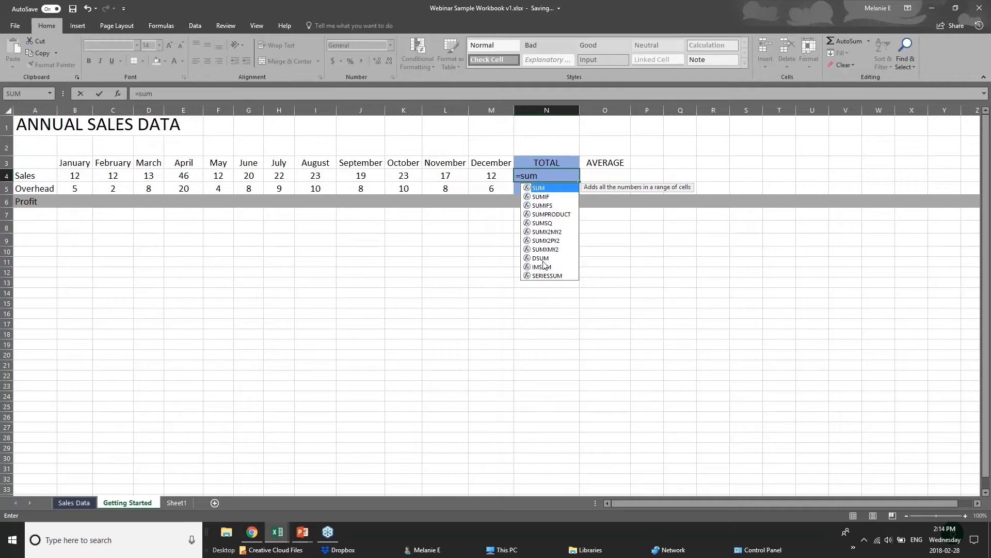
{"action": "type", "text": "("}
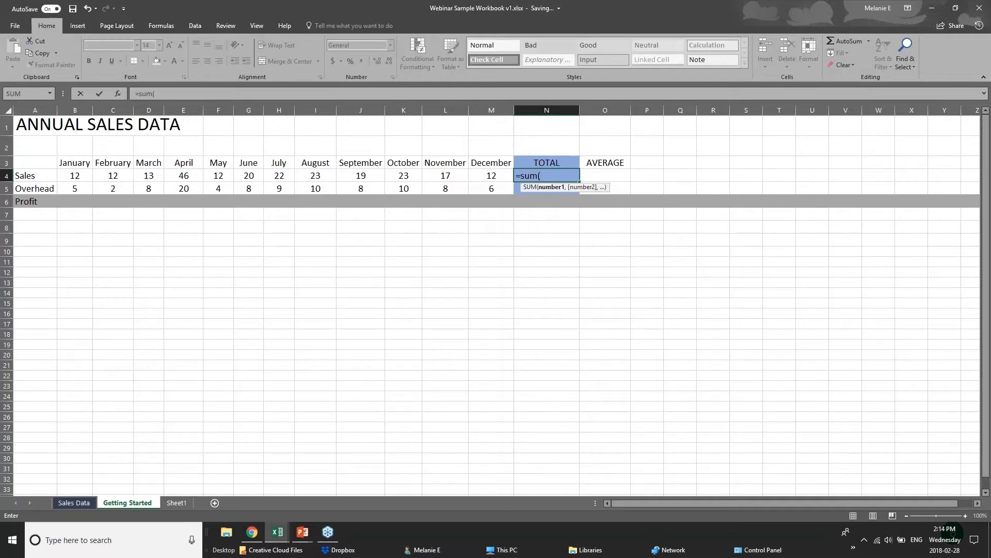
{"action": "left_click", "coordinate": [552, 172]}
{"action": "key", "text": "BackSpace"}
{"action": "key", "text": "BackSpace"}
{"action": "key", "text": "BackSpace"}
{"action": "key", "text": "BackSpace"}
{"action": "key", "text": "BackSpace"}
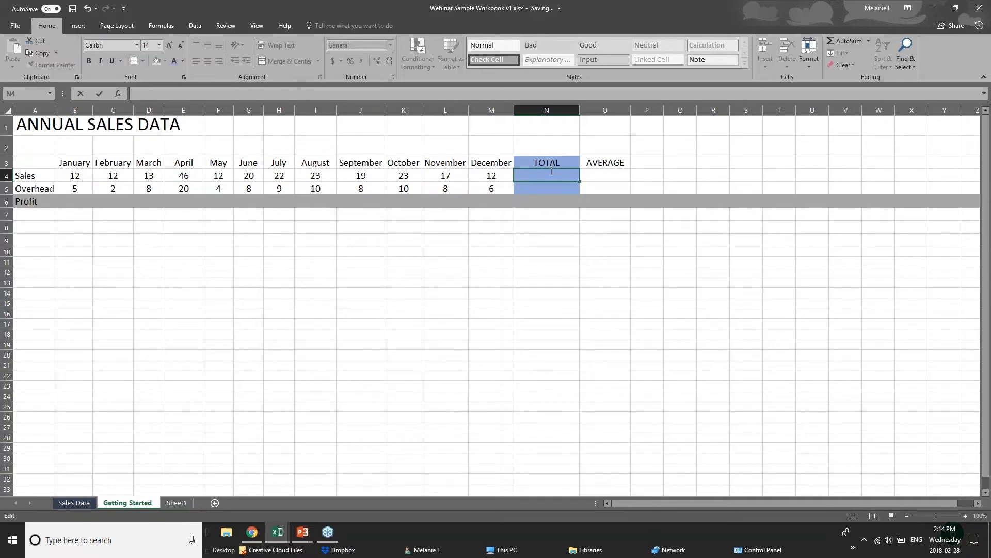
{"action": "type", "text": "="}
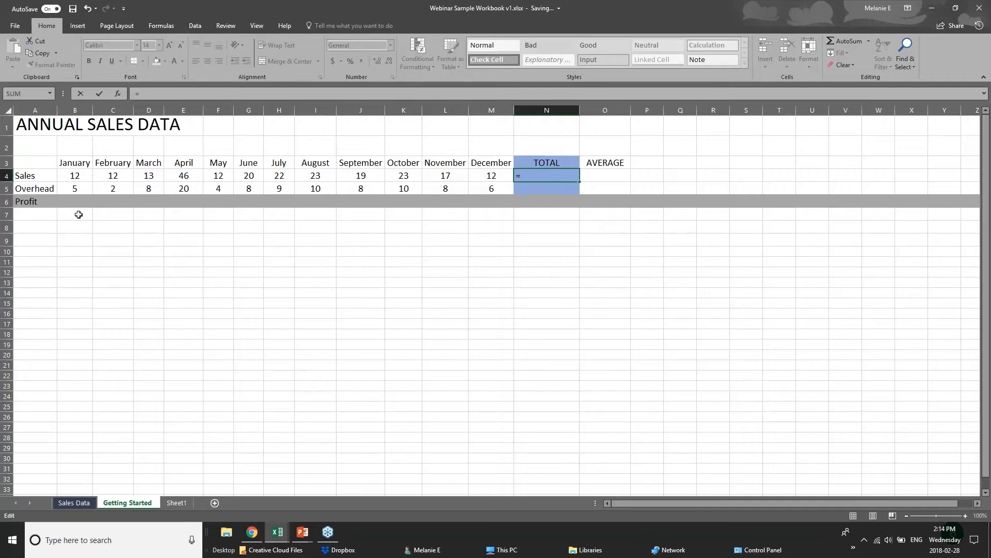
{"action": "type", "text": "12=12"}
{"action": "key", "text": "BackSpace"}
{"action": "key", "text": "BackSpace"}
{"action": "key", "text": "BackSpace"}
{"action": "type", "text": "+12"}
- Commit the formula and review the January–April sales values in B4:E4
{"action": "left_click", "coordinate": [83, 175]}
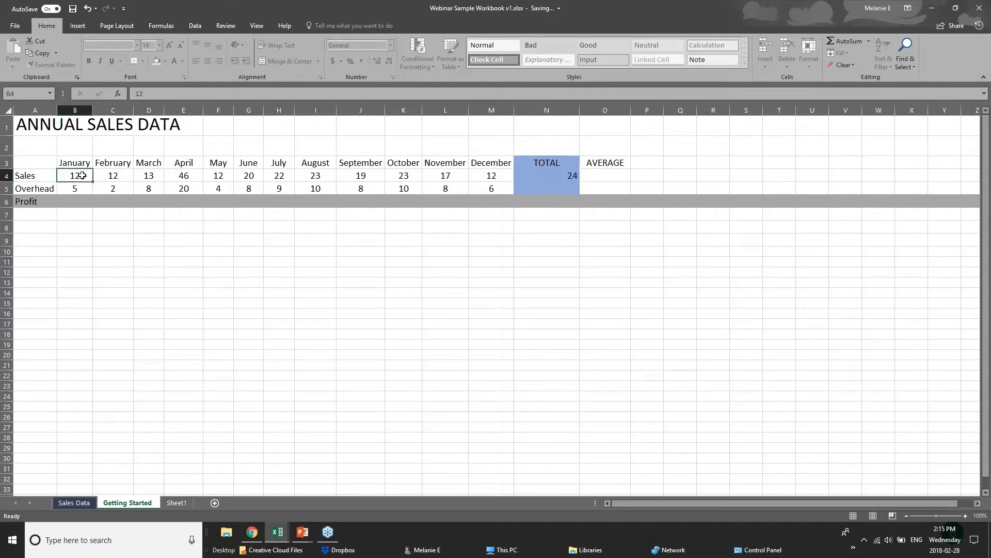
{"action": "left_click", "coordinate": [114, 177]}
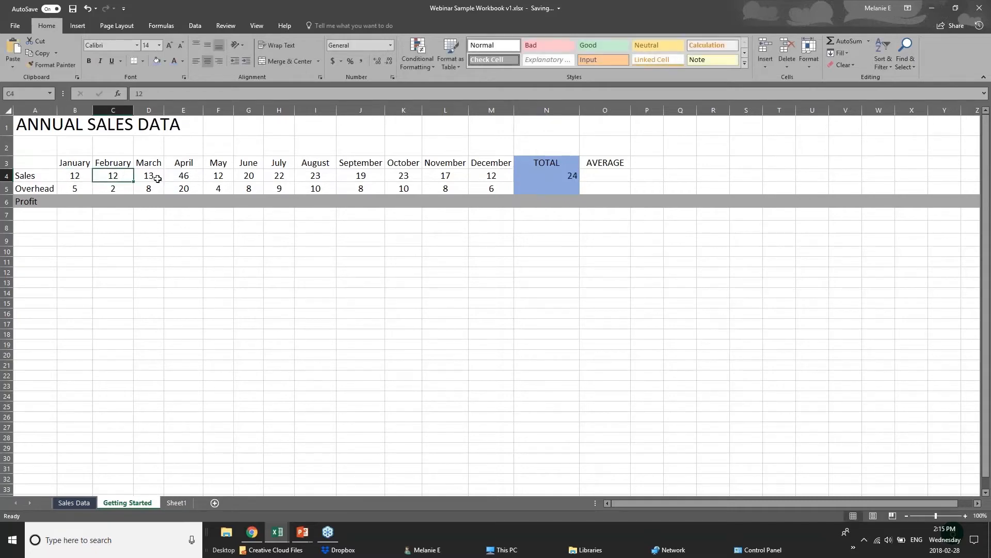
{"action": "left_click", "coordinate": [150, 176]}
{"action": "left_click", "coordinate": [174, 177]}
- Inspect N4's =12+12 formula, then undo it so the TOTAL cell is empty
{"action": "left_click", "coordinate": [558, 176]}
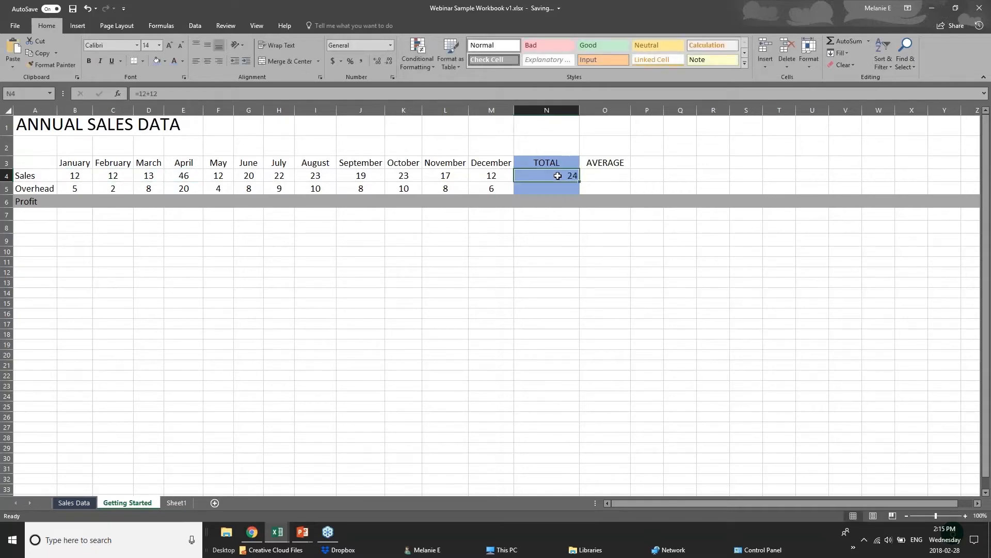
{"action": "double_click", "coordinate": [558, 176]}
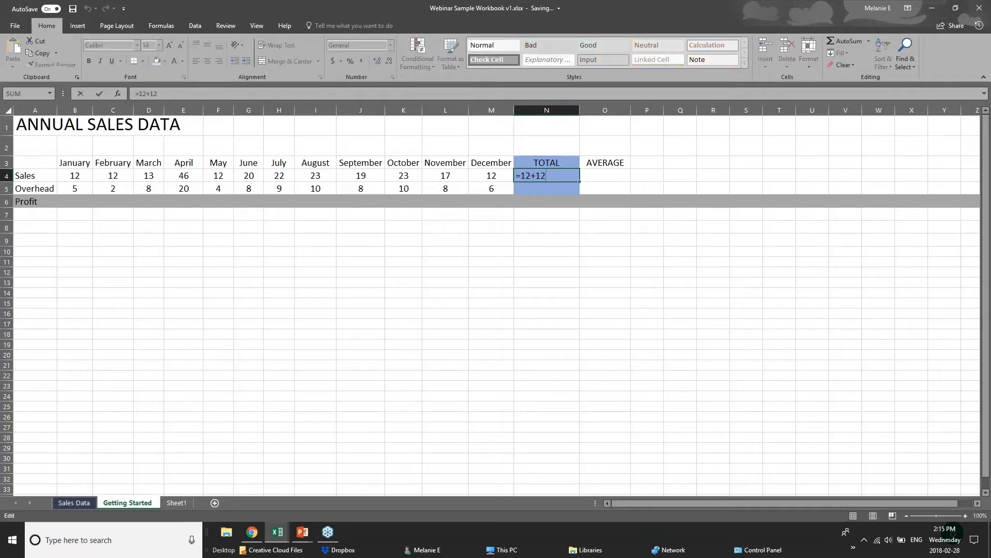
{"action": "left_click", "coordinate": [530, 245]}
{"action": "left_click", "coordinate": [540, 176]}
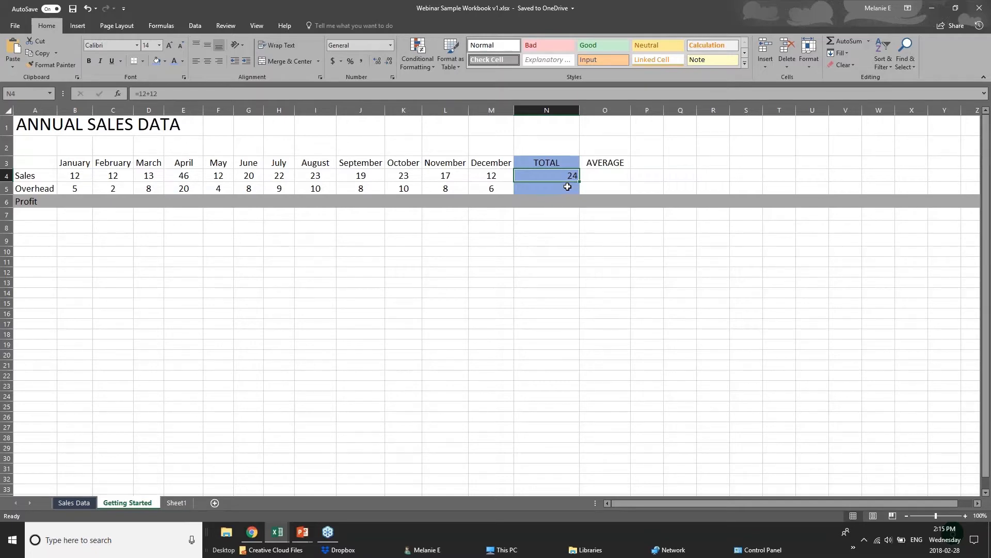
{"action": "left_click", "coordinate": [556, 212]}
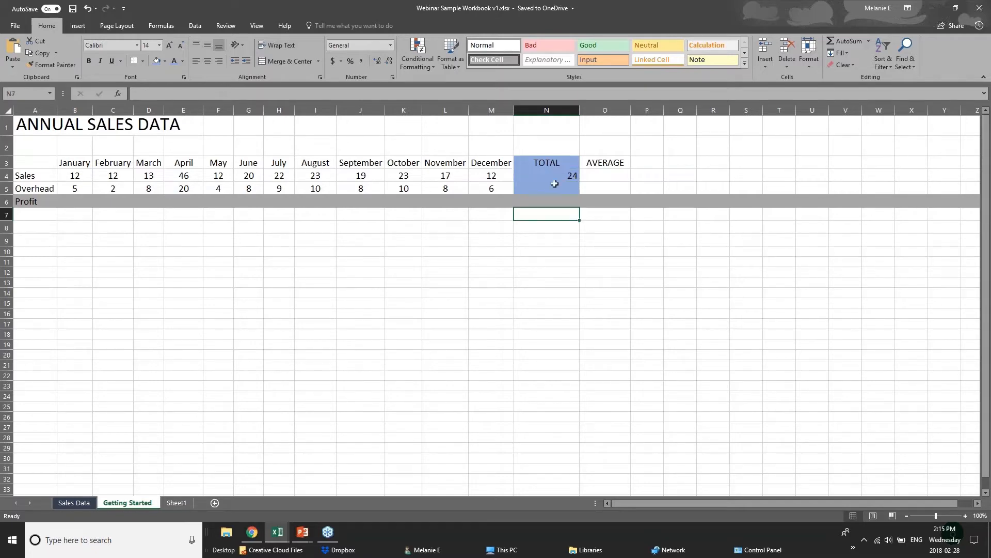
{"action": "key", "text": "ctrl+z"}
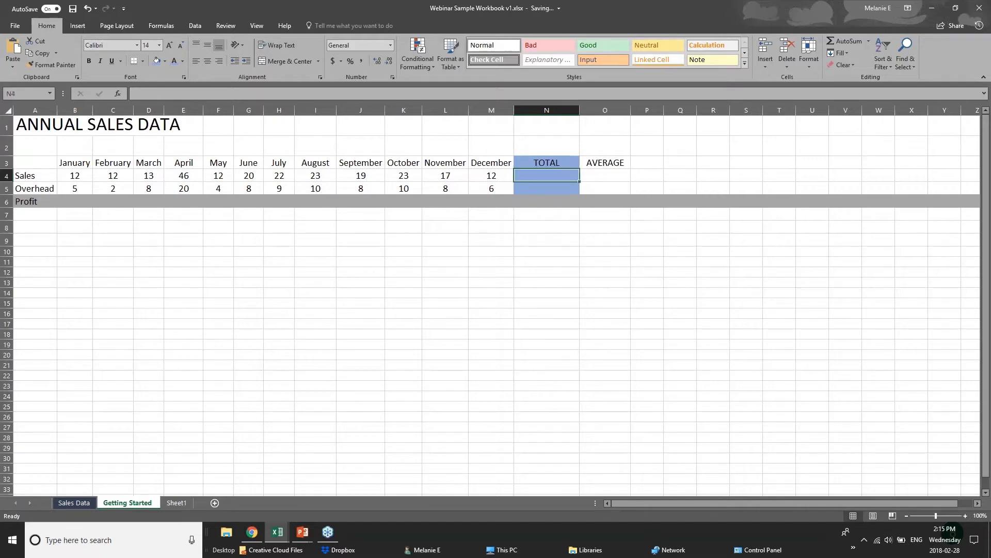
- Build =SUM(B4:M4) in N4 by selecting January through December sales, giving 231
{"action": "type", "text": "=sum"}
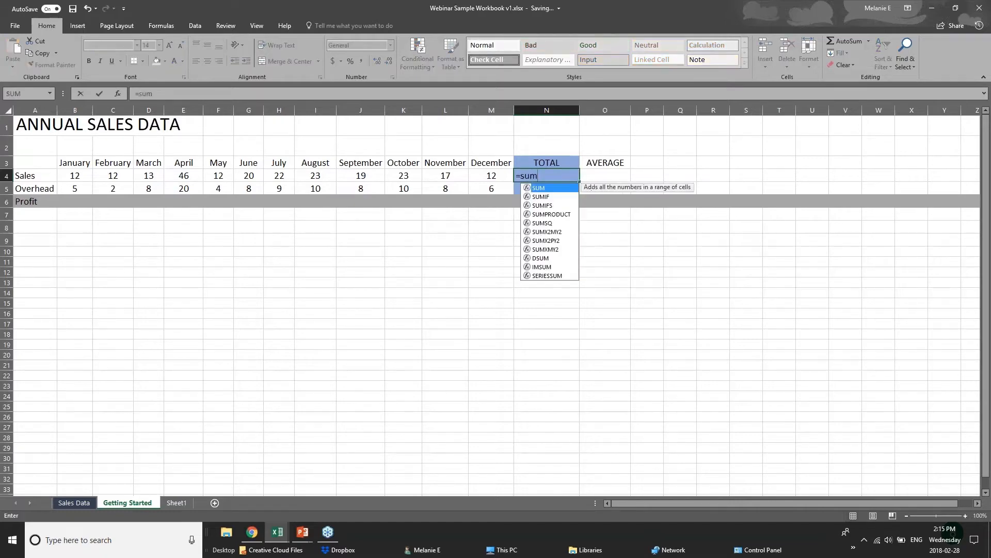
{"action": "type", "text": "("}
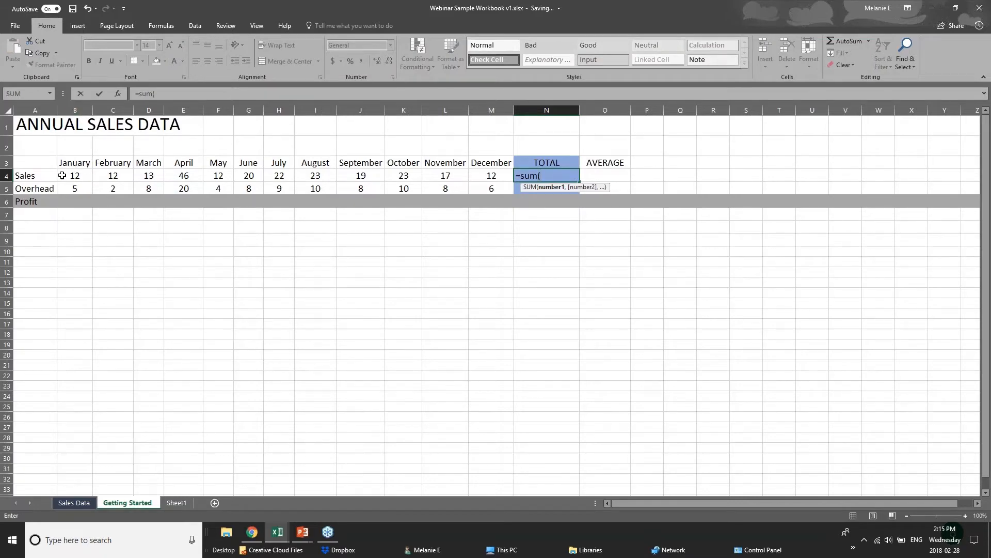
{"action": "type", "text": "b4="}
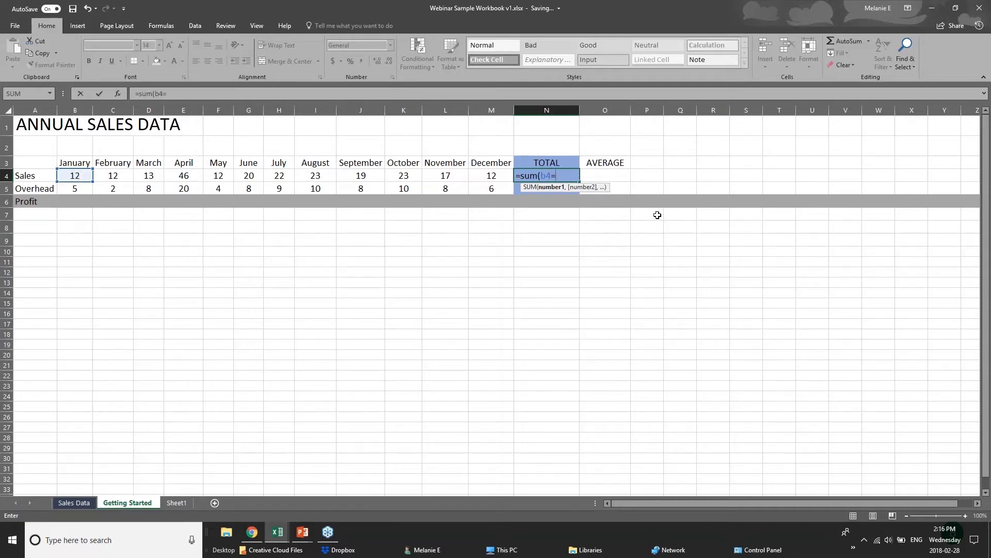
{"action": "key", "text": "BackSpace"}
{"action": "type", "text": "+c4"}
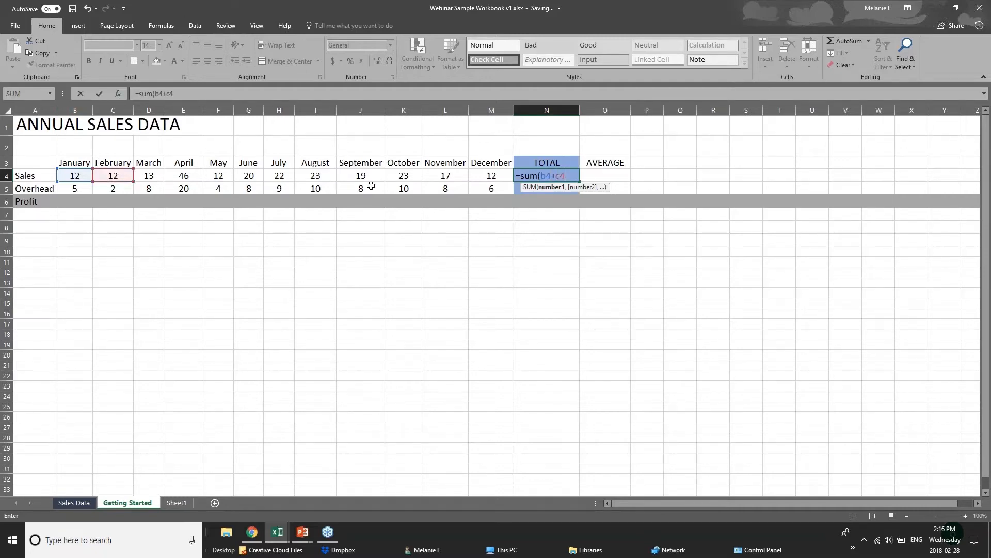
{"action": "type", "text": "+d"}
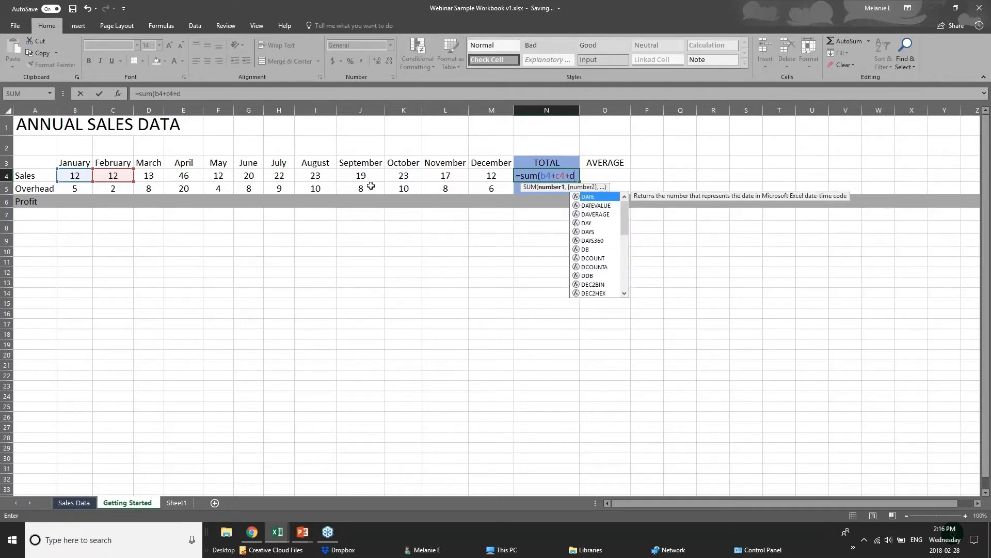
{"action": "type", "text": "4"}
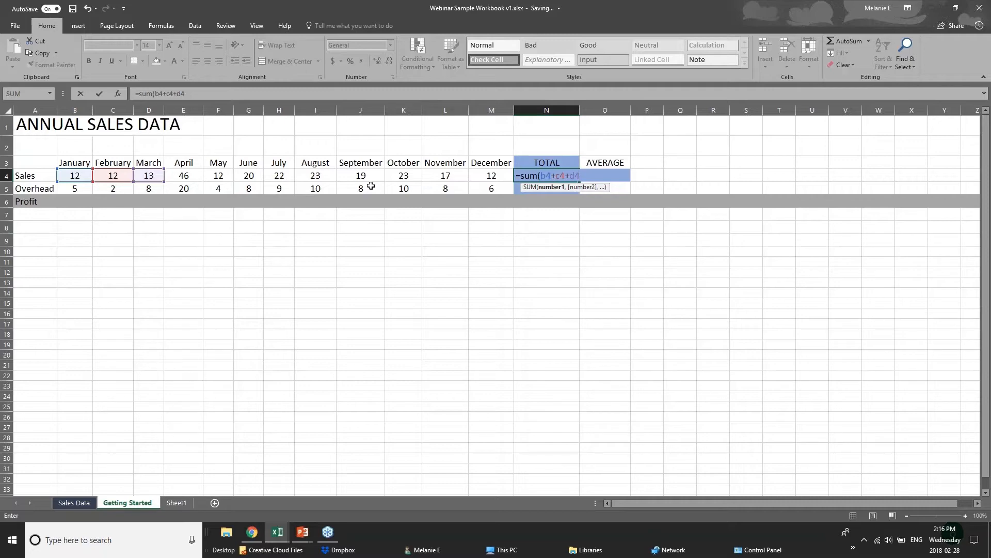
{"action": "key", "text": "BackSpace"}
{"action": "key", "text": "BackSpace"}
{"action": "key", "text": "BackSpace"}
{"action": "key", "text": "BackSpace"}
{"action": "key", "text": "BackSpace"}
{"action": "key", "text": "BackSpace"}
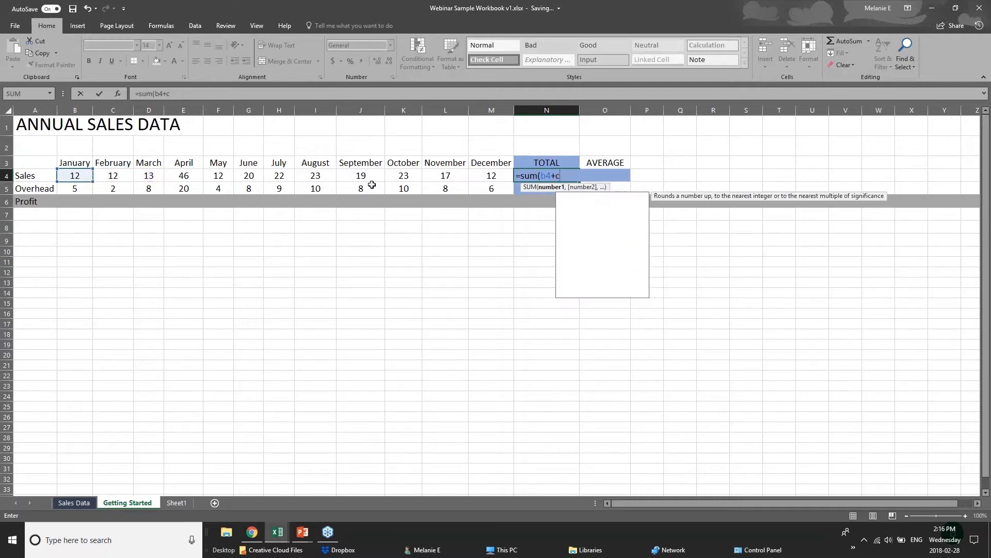
{"action": "key", "text": "BackSpace"}
{"action": "key", "text": "BackSpace"}
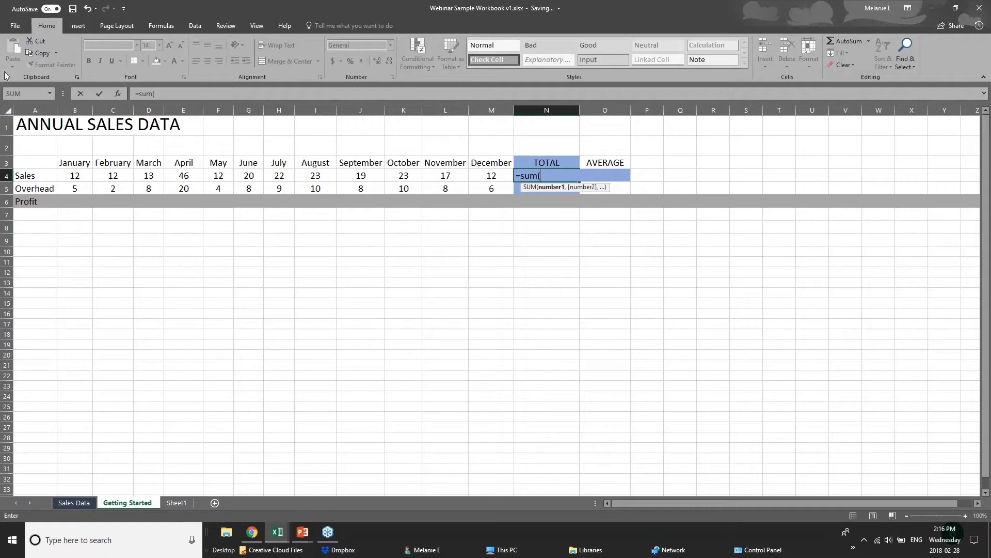
{"action": "left_click_drag", "start_coordinate": [75, 176], "coordinate": [479, 177]}
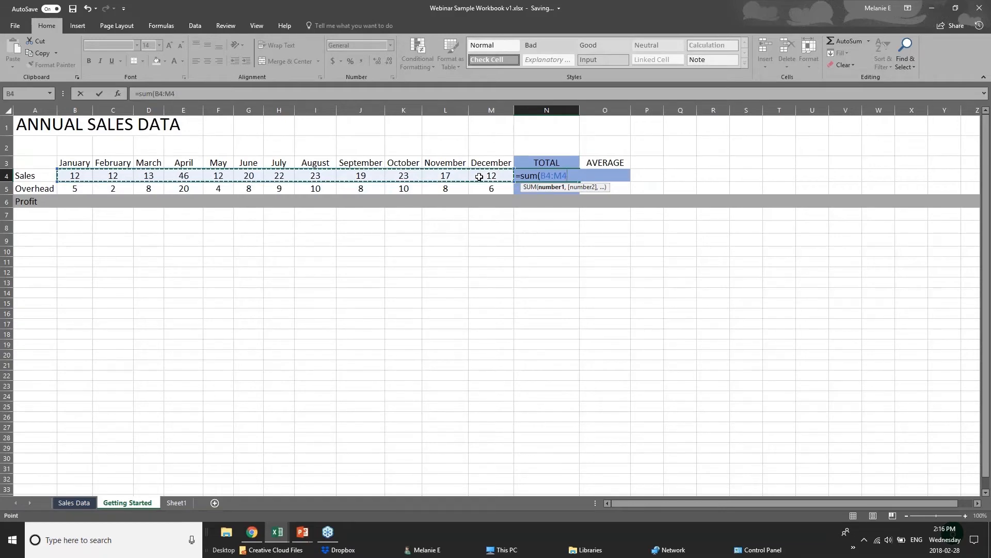
{"action": "key", "text": "Return"}
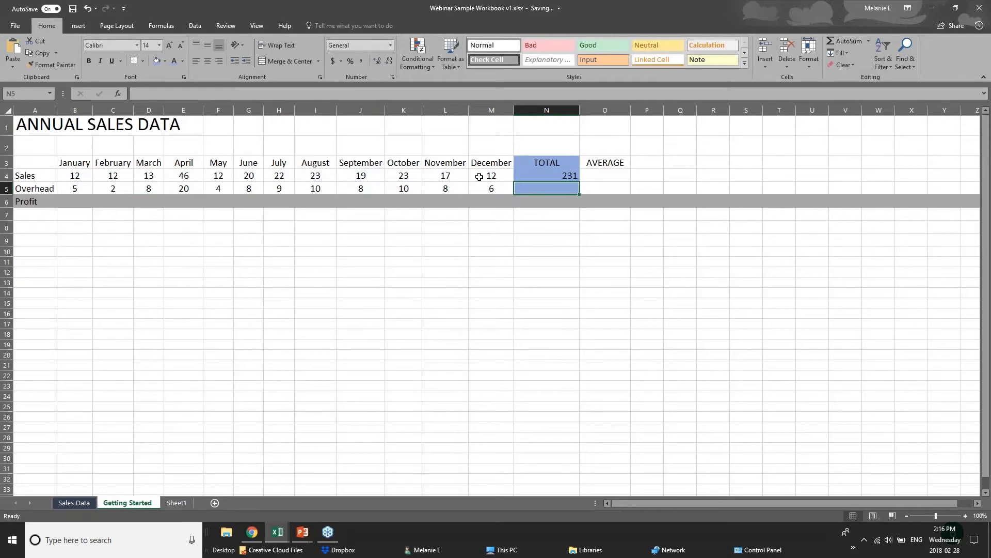
{"action": "left_click", "coordinate": [545, 177]}
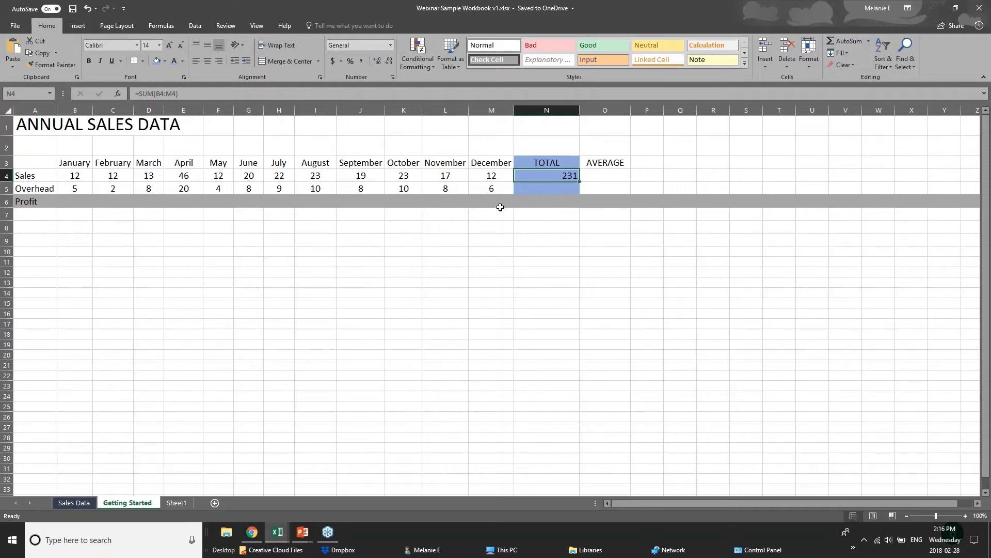
- Clear N4 and recreate its =SUM(B4:M4) total of 231 with AutoSum
{"action": "key", "text": "Delete"}
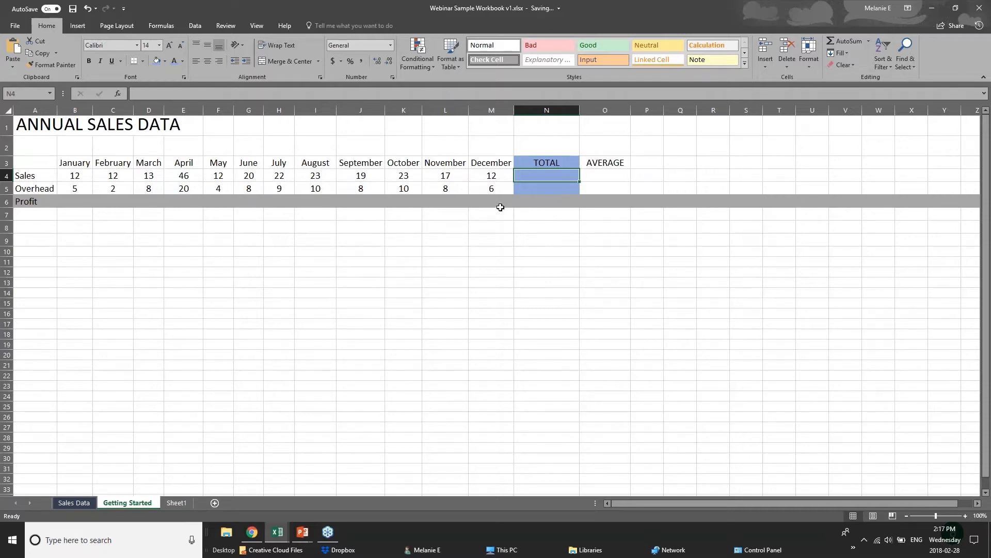
{"action": "left_click", "coordinate": [979, 8]}
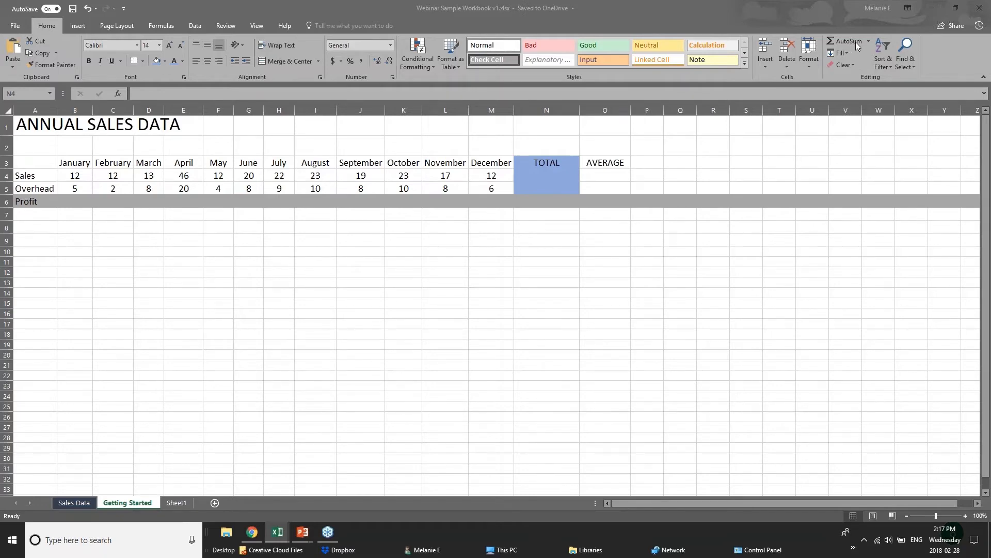
{"action": "left_click", "coordinate": [568, 181]}
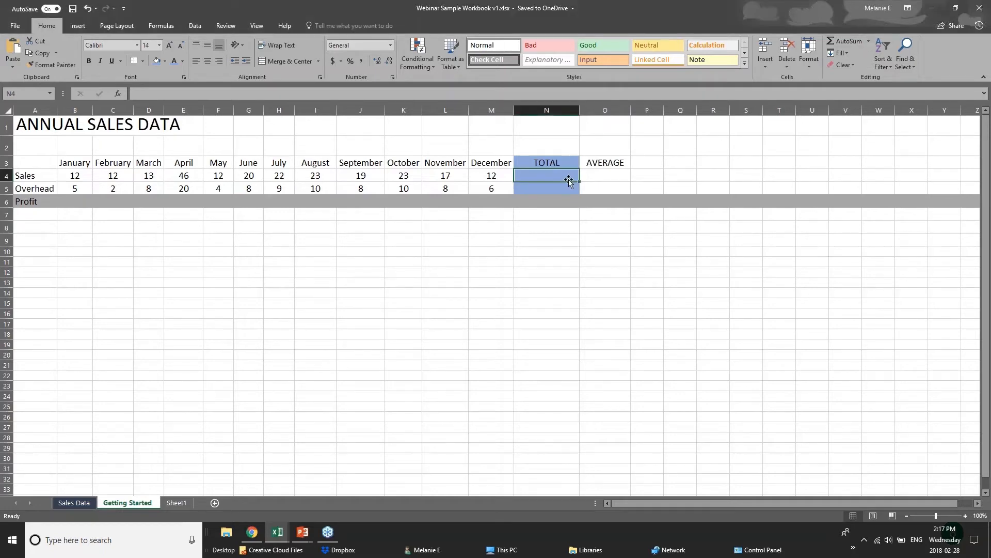
{"action": "double_click", "coordinate": [839, 42]}
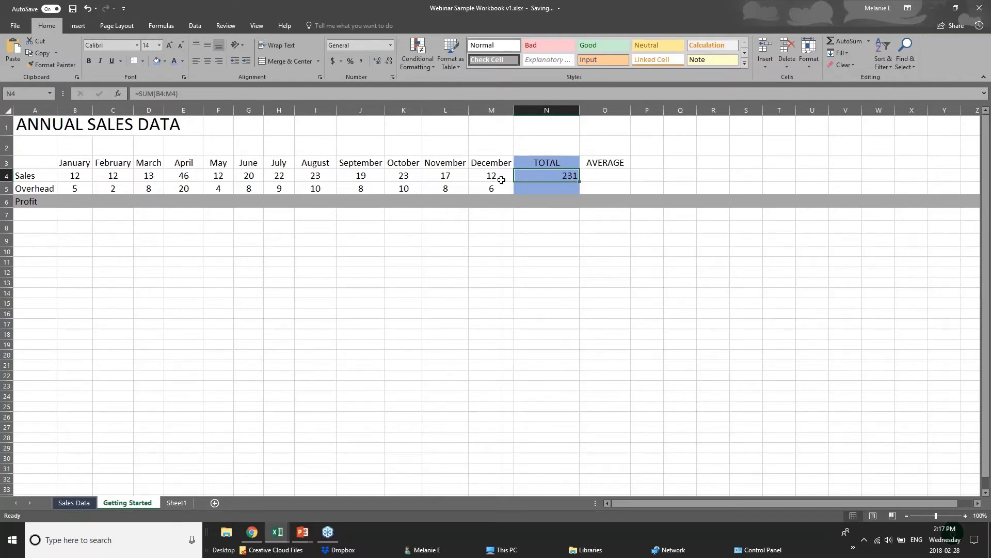
{"action": "left_click", "coordinate": [68, 177]}
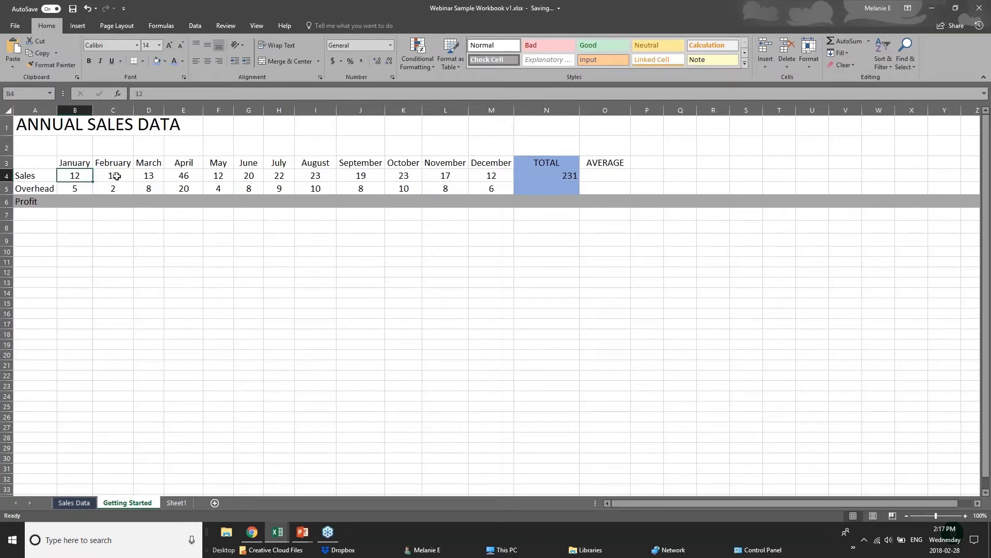
{"action": "left_click_drag", "start_coordinate": [116, 177], "coordinate": [520, 181]}
{"action": "left_click", "coordinate": [521, 176]}
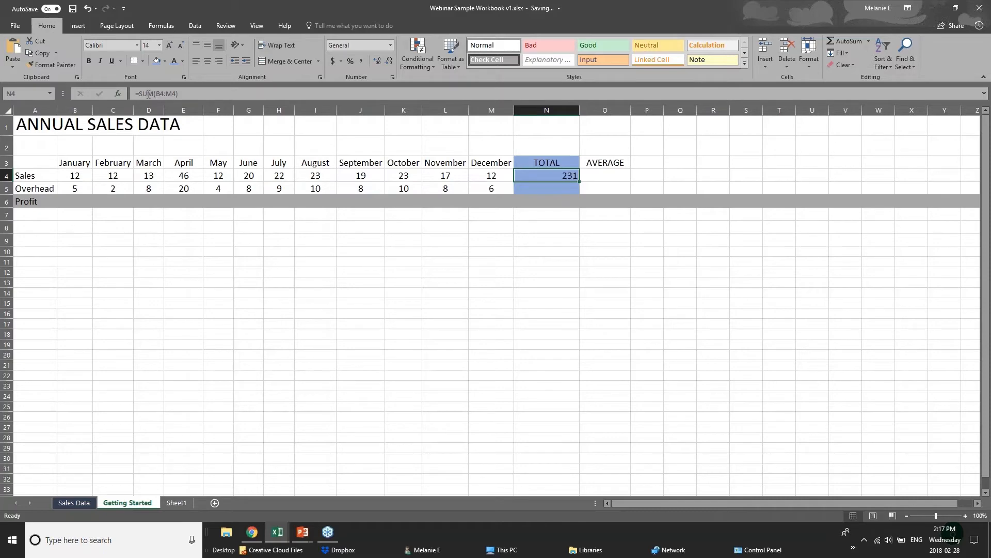
{"action": "left_click", "coordinate": [572, 189]}
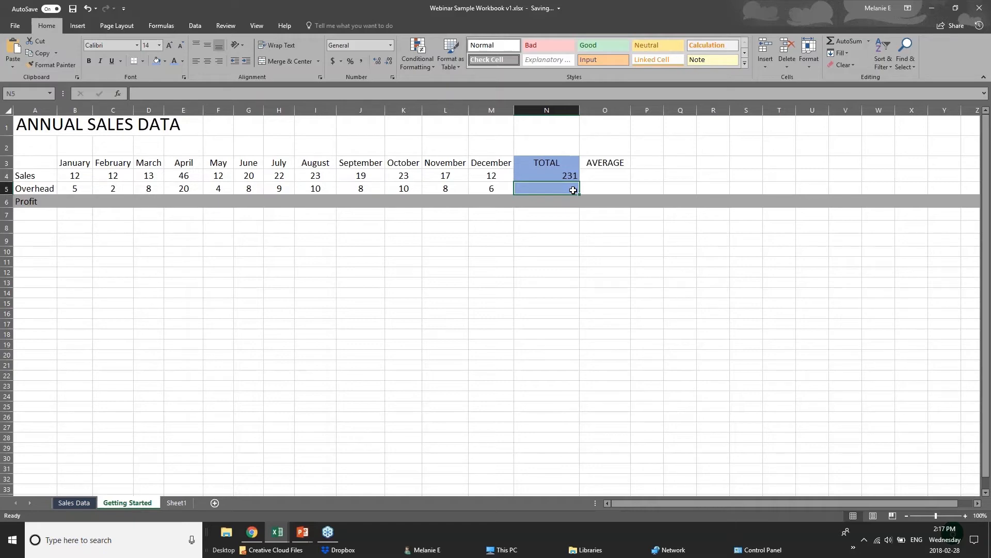
- Replace the AutoSum total in N5 with =AVERAGE(B5:M5) for the Overhead row
{"action": "left_click", "coordinate": [850, 41]}
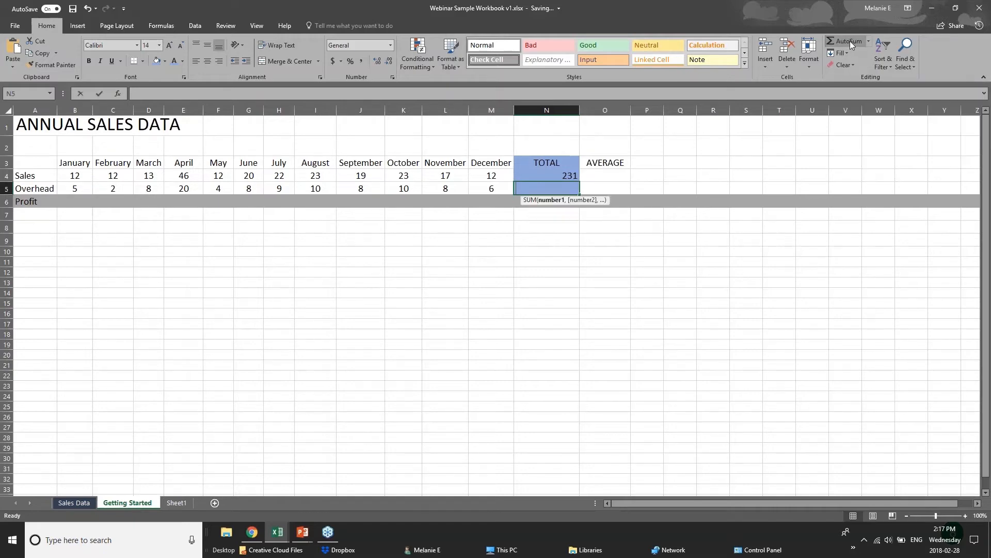
{"action": "left_click", "coordinate": [850, 41]}
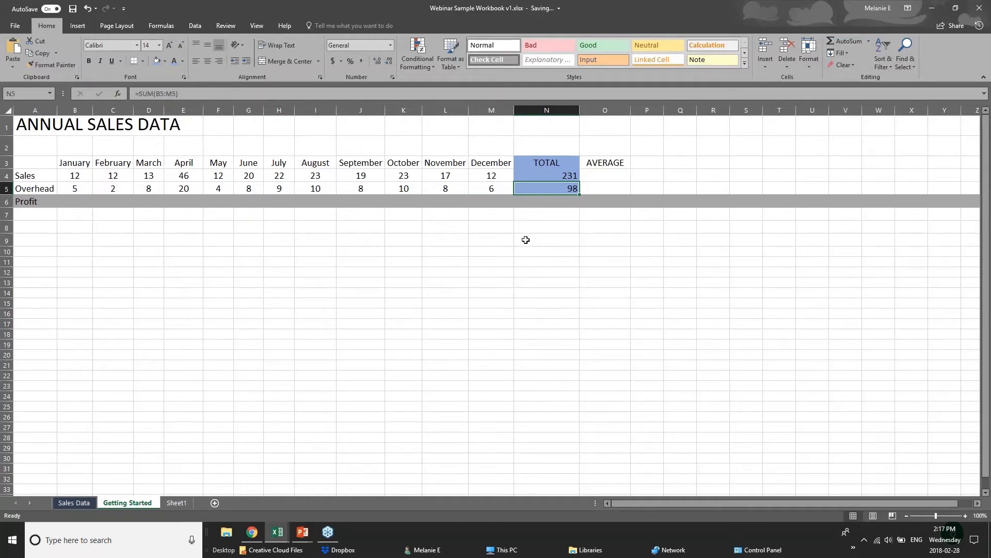
{"action": "key", "text": "Delete"}
{"action": "left_click", "coordinate": [869, 43]}
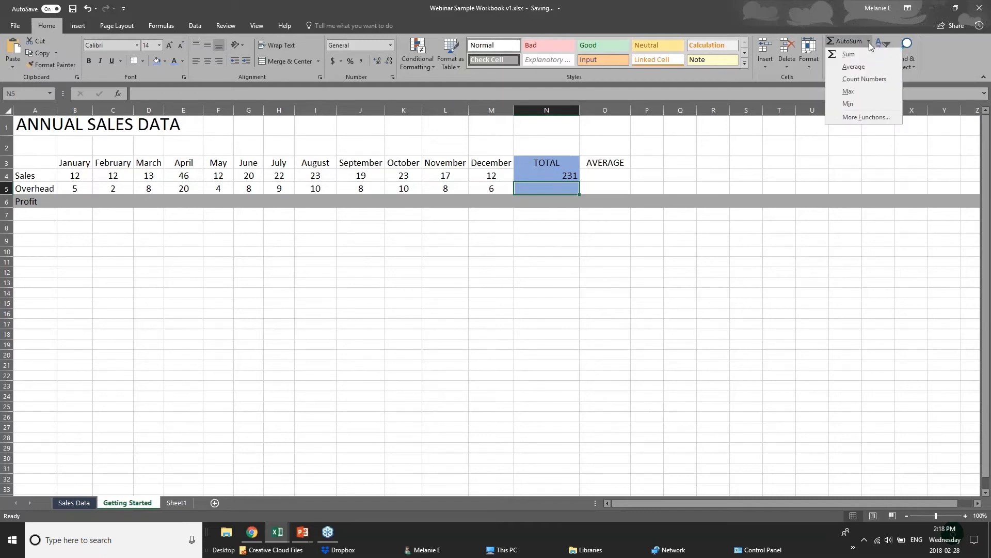
{"action": "left_click", "coordinate": [847, 67]}
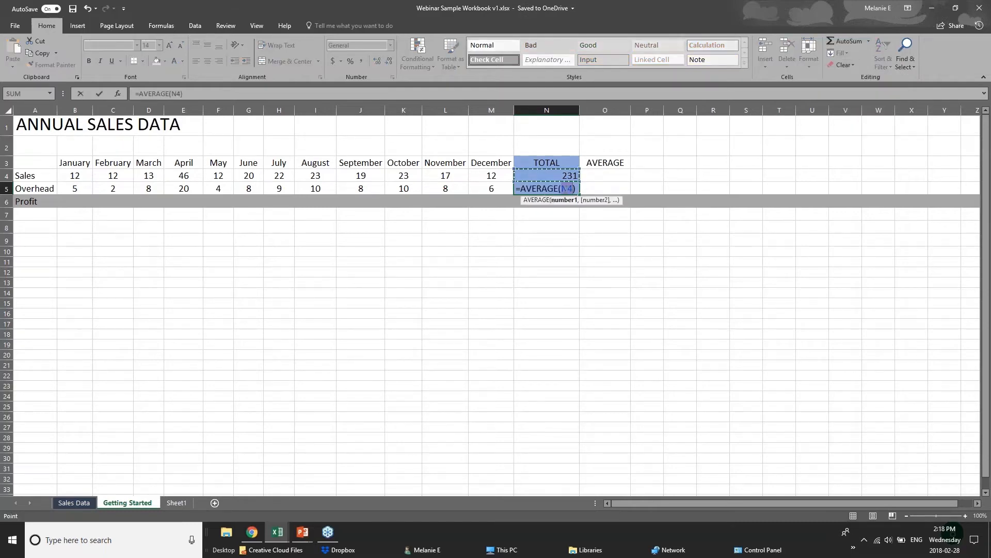
{"action": "left_click", "coordinate": [564, 190]}
{"action": "left_click", "coordinate": [88, 188]}
{"action": "left_click_drag", "start_coordinate": [87, 188], "coordinate": [496, 188]}
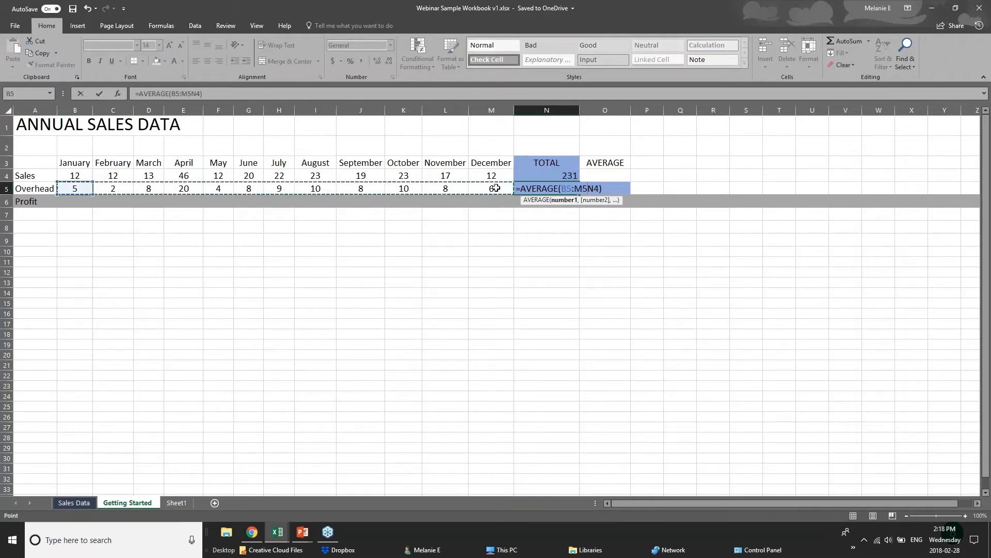
{"action": "left_click", "coordinate": [561, 201]}
{"action": "key", "text": "Return"}
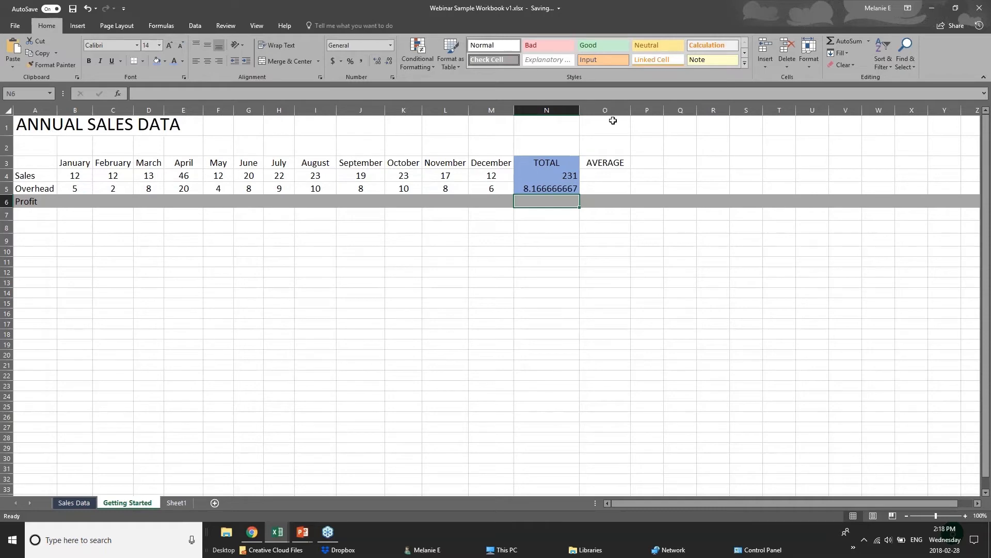
- Check the 8.166666667 average in N5 against the monthly Overhead figures B5:M5
{"action": "left_click", "coordinate": [562, 188]}
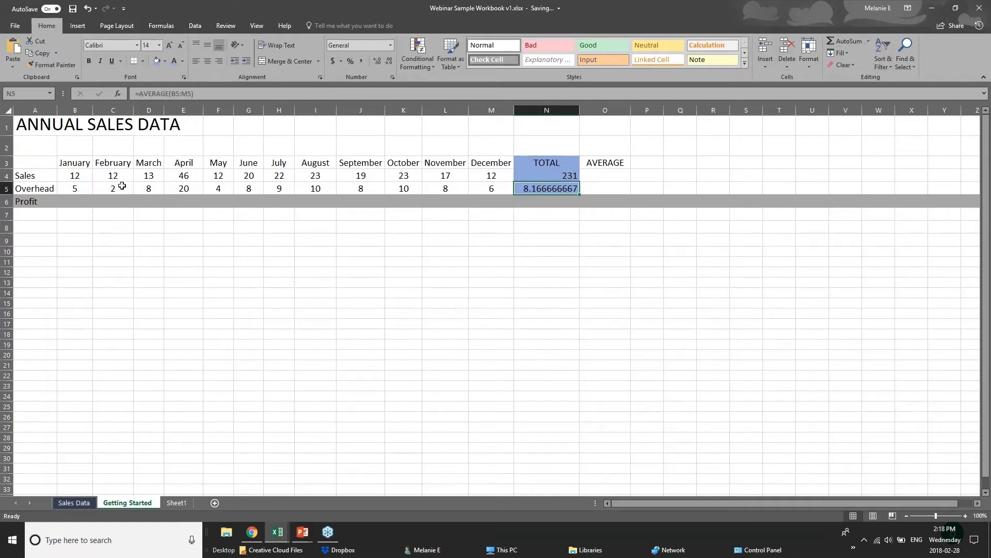
{"action": "left_click_drag", "start_coordinate": [78, 188], "coordinate": [490, 188]}
{"action": "left_click", "coordinate": [527, 191]}
{"action": "left_click", "coordinate": [73, 178]}
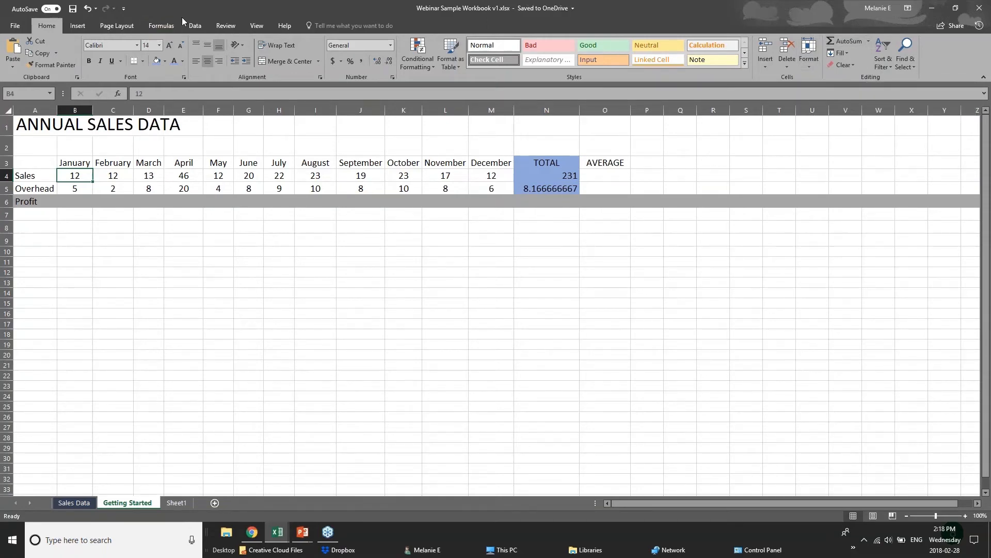
- On the Formulas tab, try AutoSum in B4, undo it, and select empty cell B7
{"action": "left_click", "coordinate": [161, 26]}
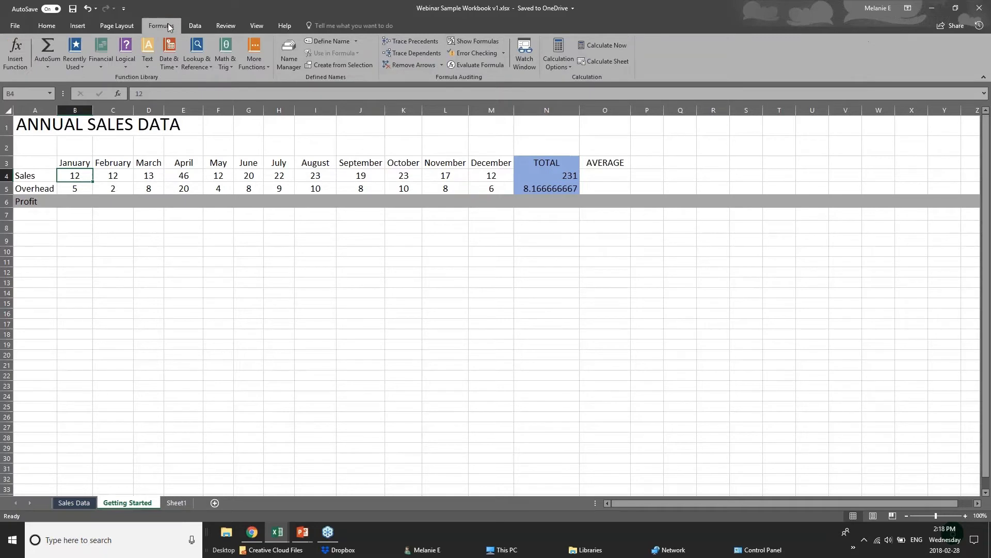
{"action": "left_click", "coordinate": [54, 69]}
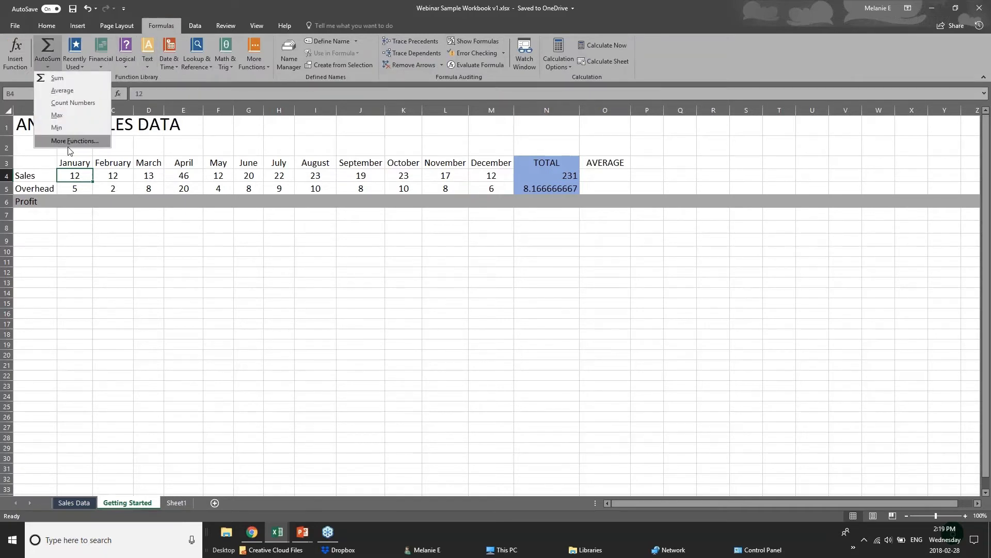
{"action": "left_click", "coordinate": [51, 45]}
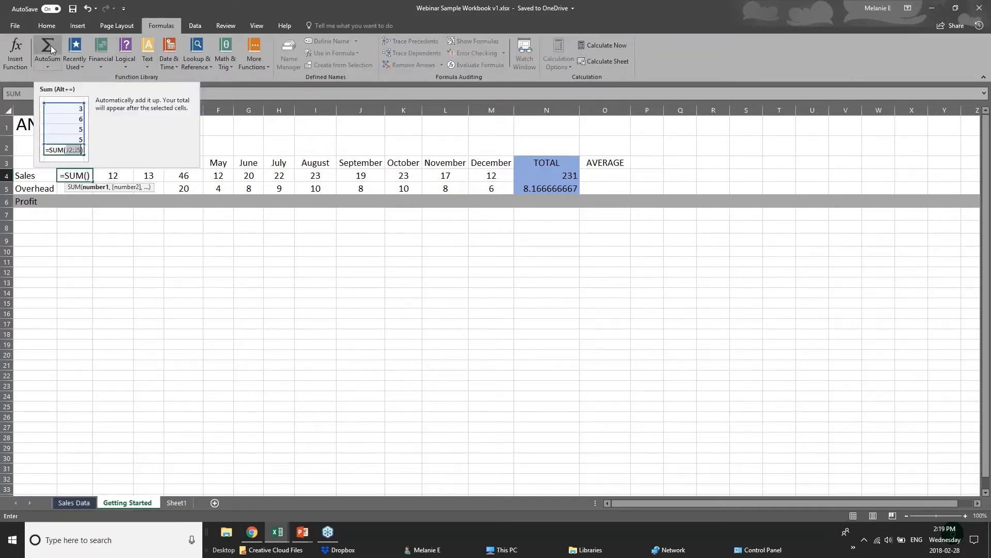
{"action": "key", "text": "ctrl+z"}
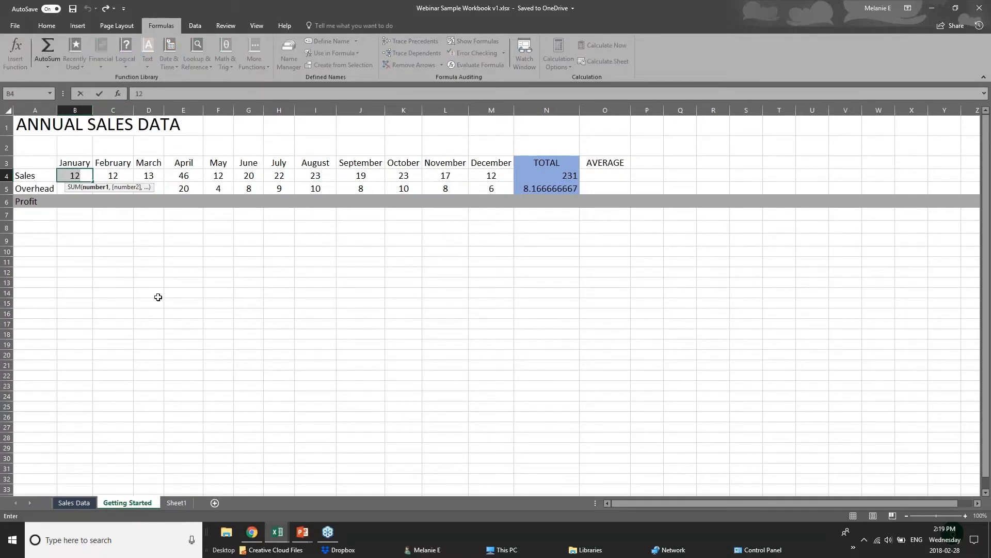
{"action": "left_click", "coordinate": [168, 272]}
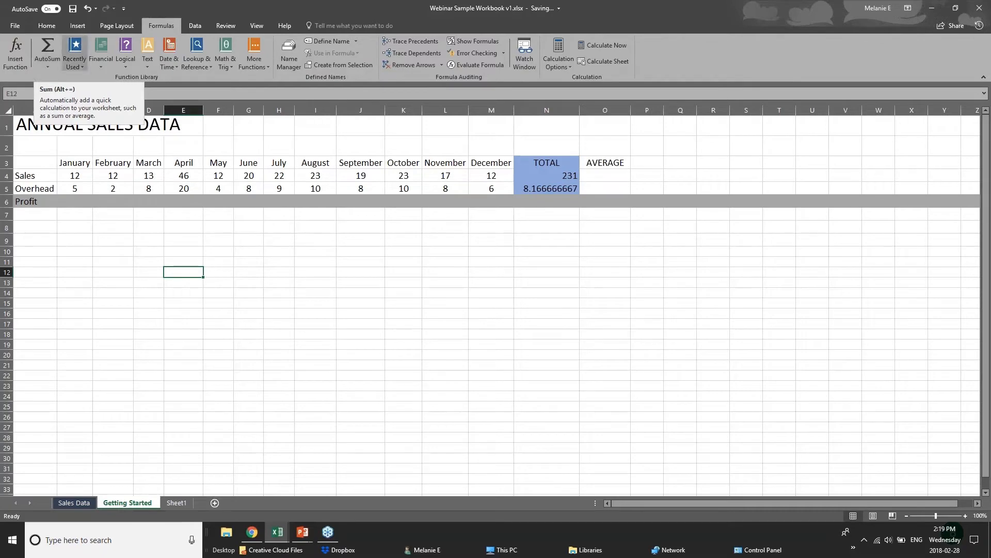
{"action": "left_click", "coordinate": [84, 215]}
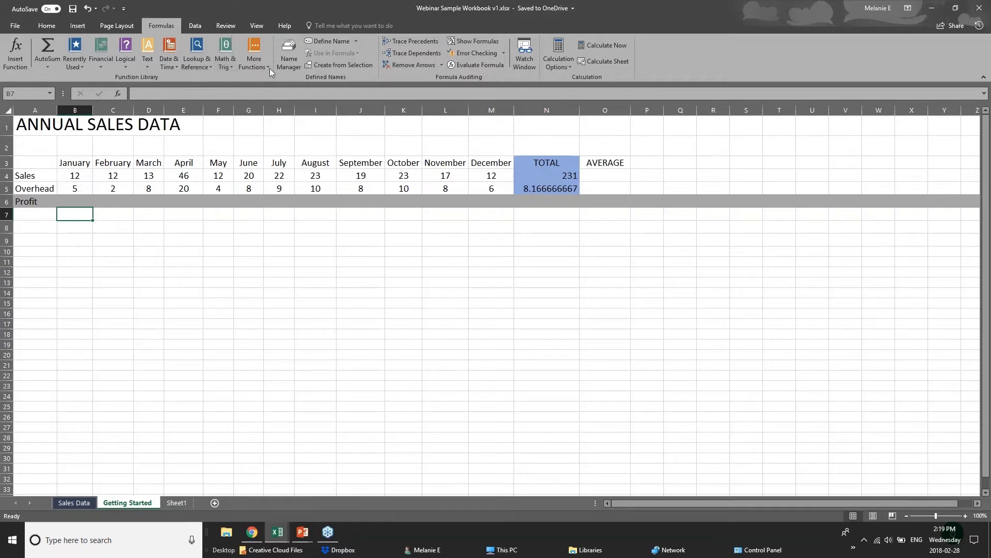
- Browse the Recently Used, Logical, Text, Math & Trig, Lookup & Reference and Date & Time function lists
{"action": "left_click", "coordinate": [72, 67]}
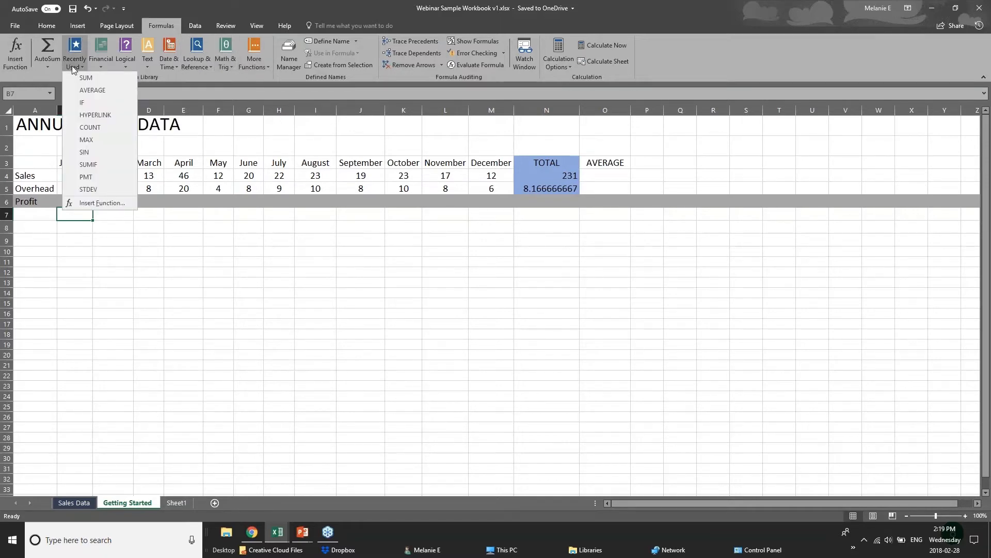
{"action": "left_click", "coordinate": [201, 72]}
{"action": "left_click", "coordinate": [125, 65]}
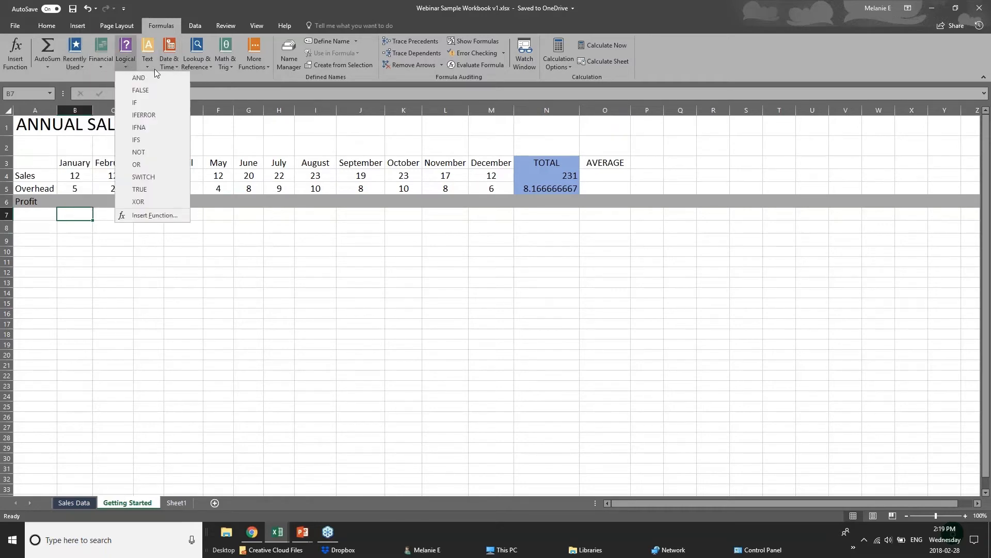
{"action": "left_click", "coordinate": [193, 72]}
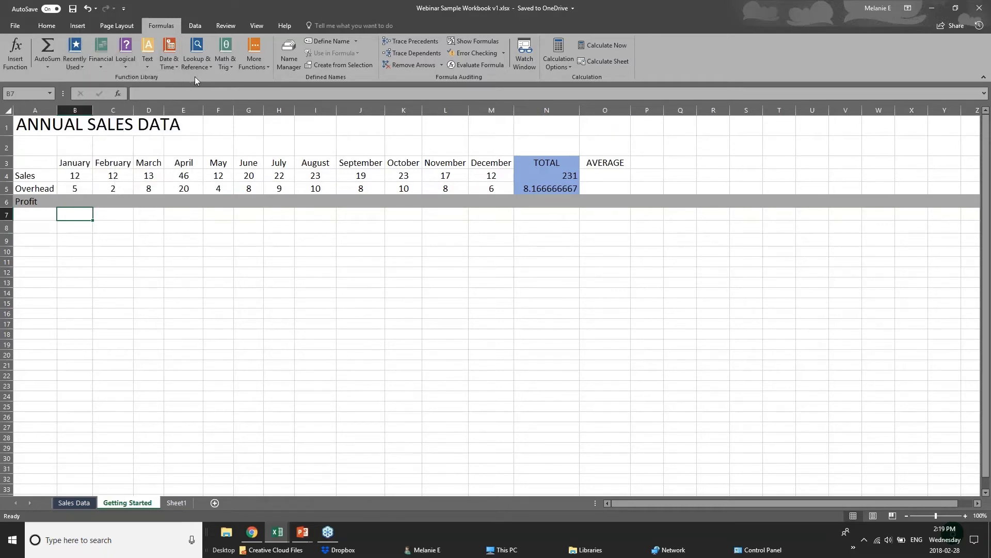
{"action": "left_click", "coordinate": [148, 69]}
{"action": "left_click", "coordinate": [227, 68]}
{"action": "left_click", "coordinate": [227, 67]}
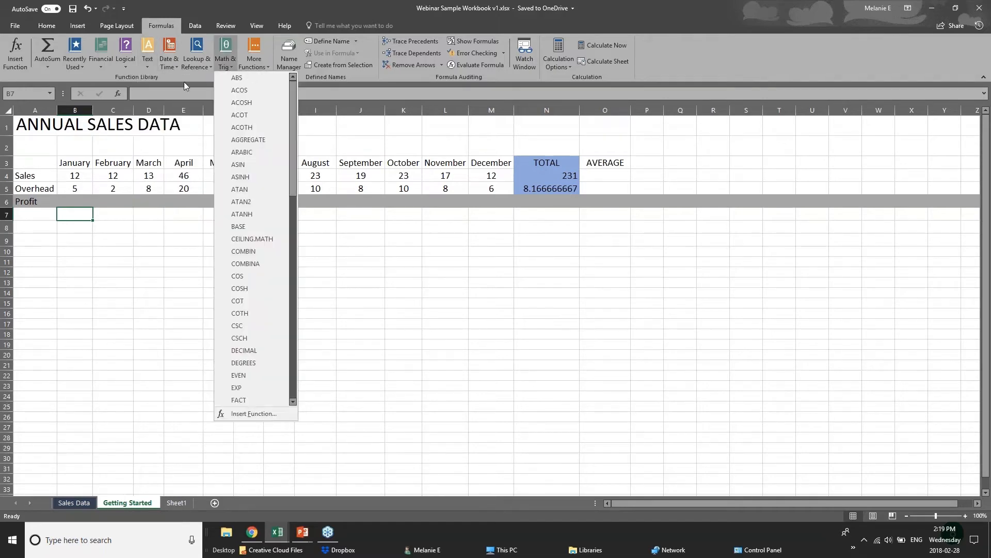
{"action": "left_click", "coordinate": [193, 67]}
{"action": "left_click", "coordinate": [195, 67]}
{"action": "left_click", "coordinate": [166, 70]}
{"action": "left_click", "coordinate": [167, 67]}
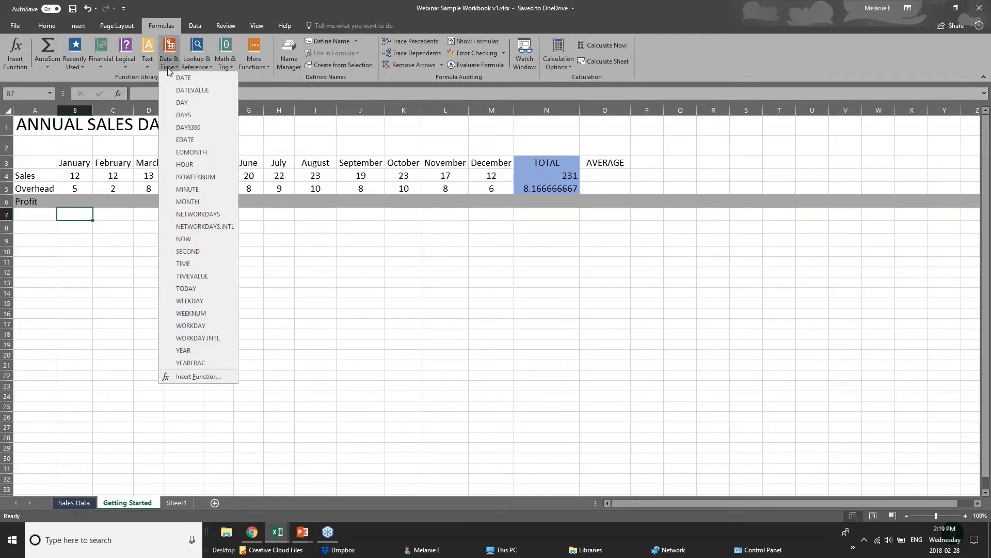
{"action": "left_click", "coordinate": [239, 76]}
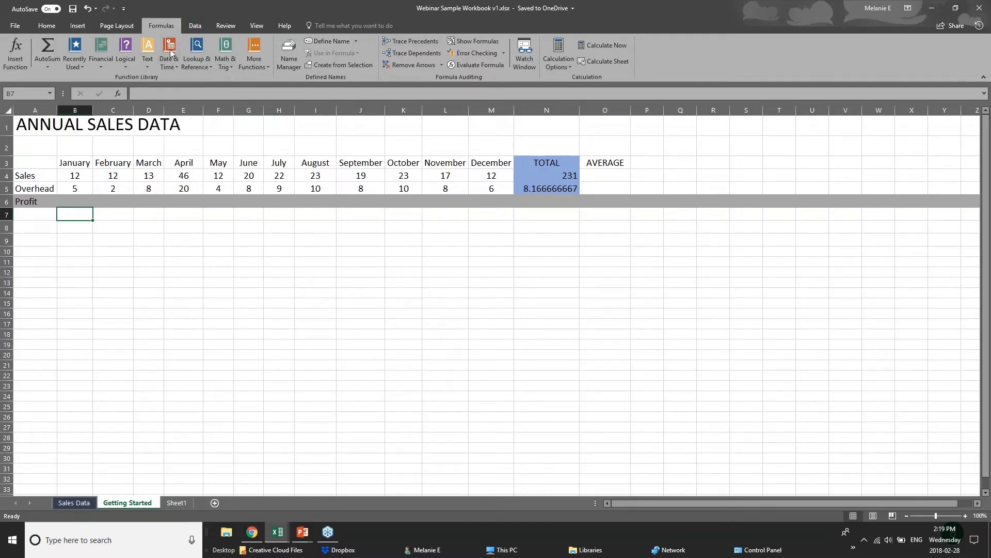
{"action": "left_click", "coordinate": [54, 66]}
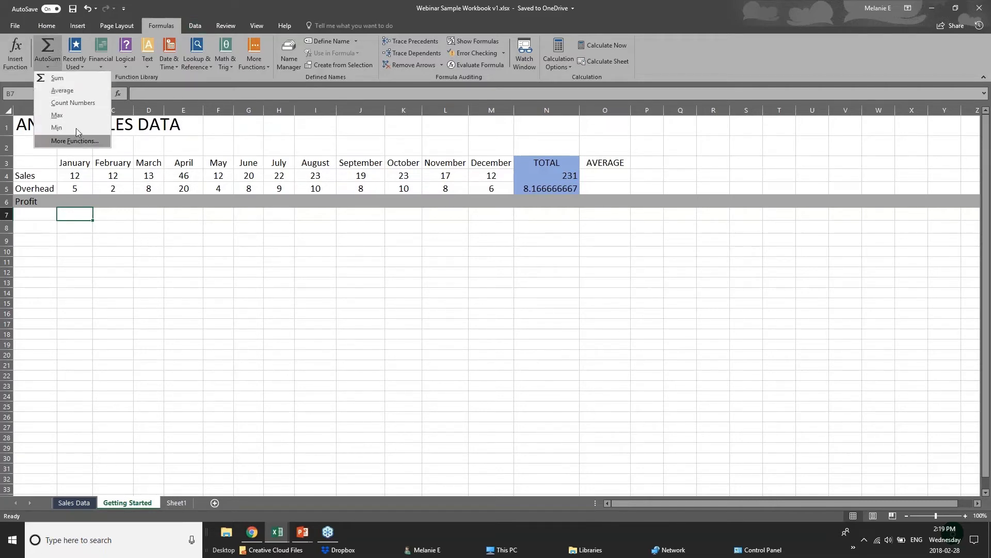
- Close the AutoSum list and select January's Profit cell B6
{"action": "left_click", "coordinate": [85, 207]}
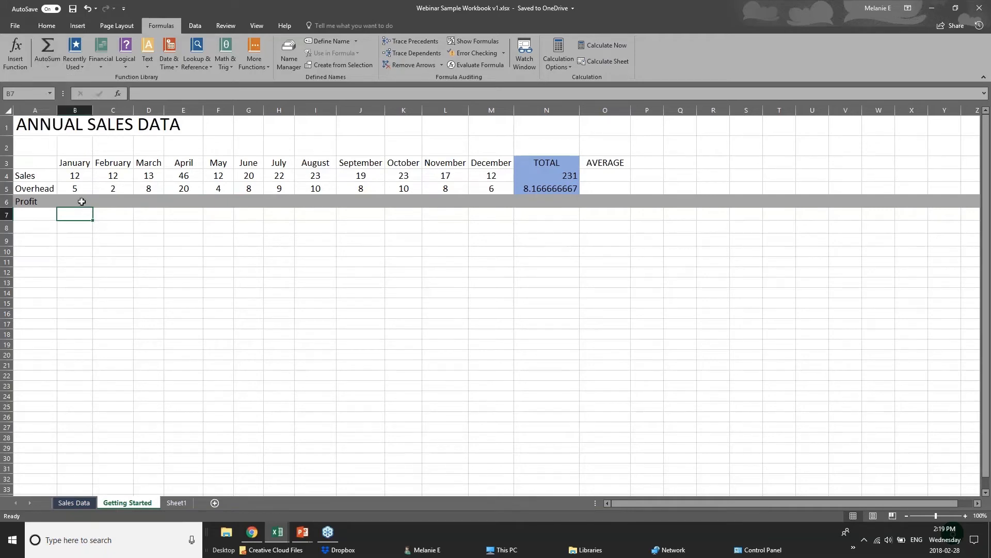
{"action": "left_click", "coordinate": [82, 201]}
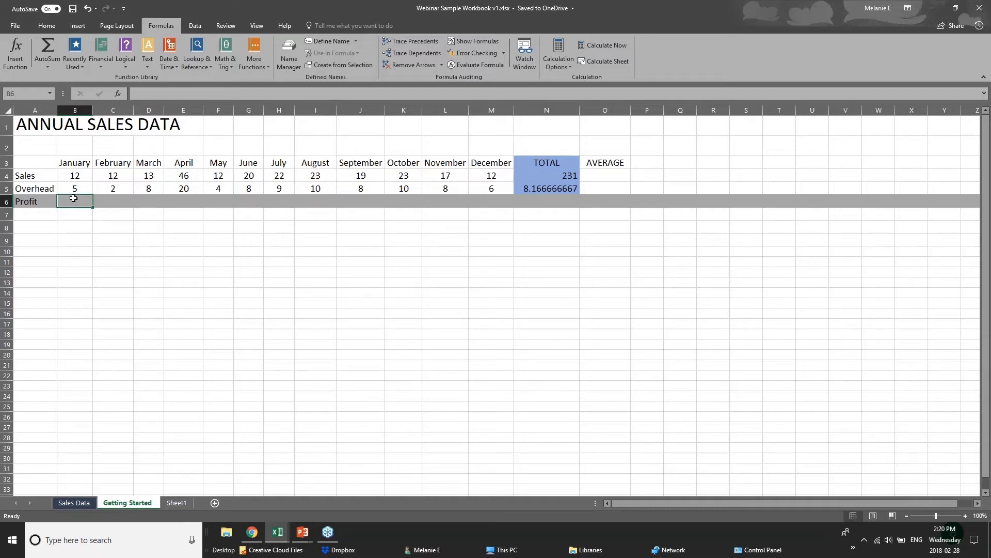
{"action": "left_click", "coordinate": [76, 181]}
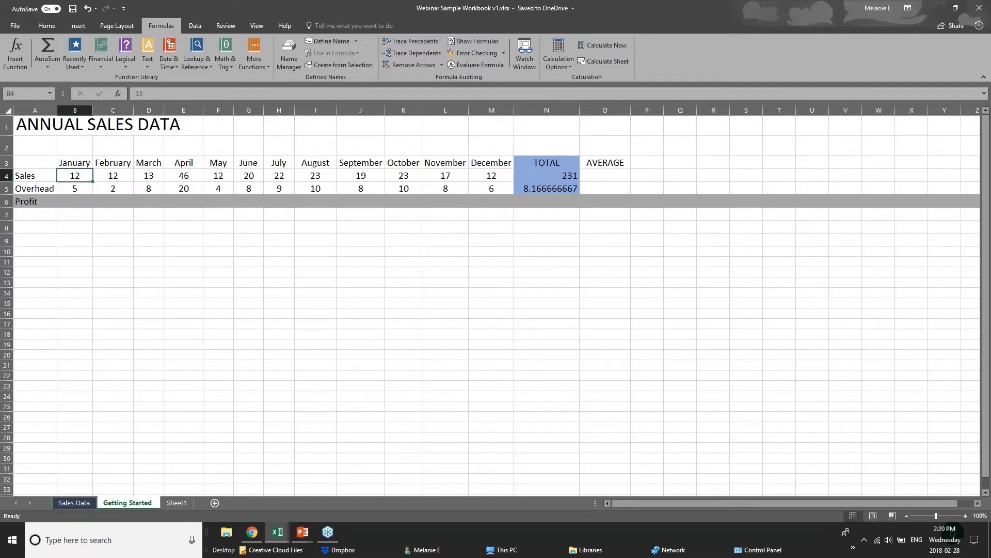
{"action": "left_click", "coordinate": [76, 189]}
{"action": "left_click", "coordinate": [76, 201]}
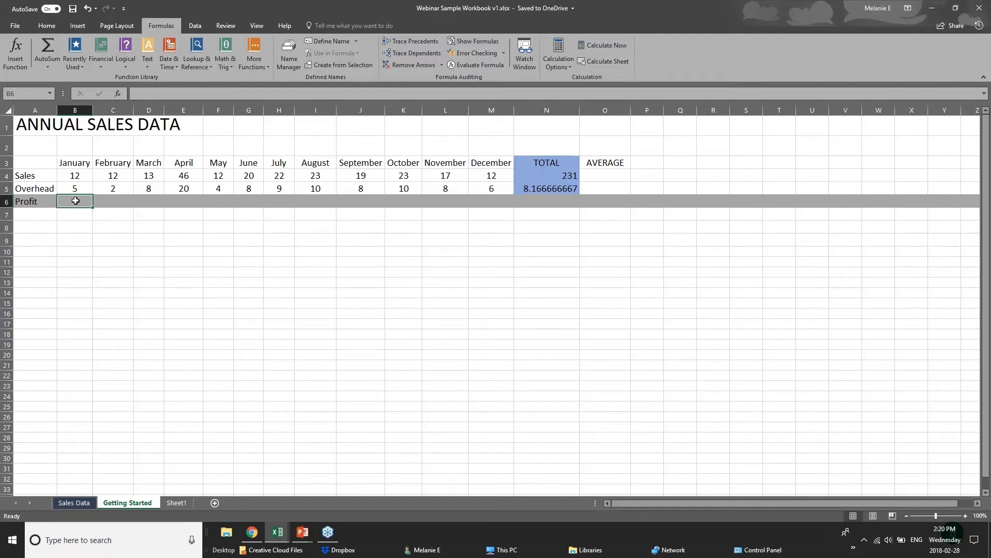
- Enter =B4-B5 in B6 so January's Profit shows 7
{"action": "type", "text": "="}
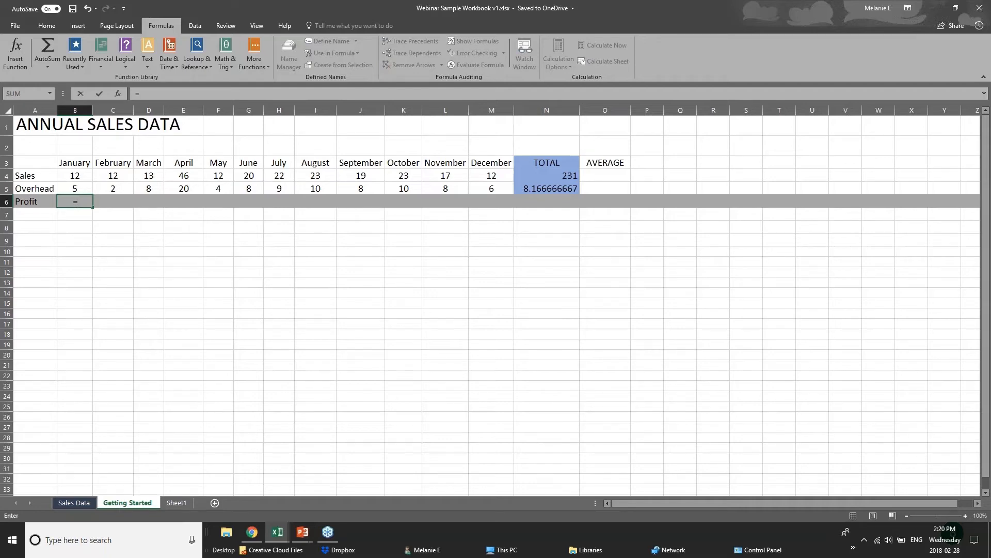
{"action": "type", "text": "su"}
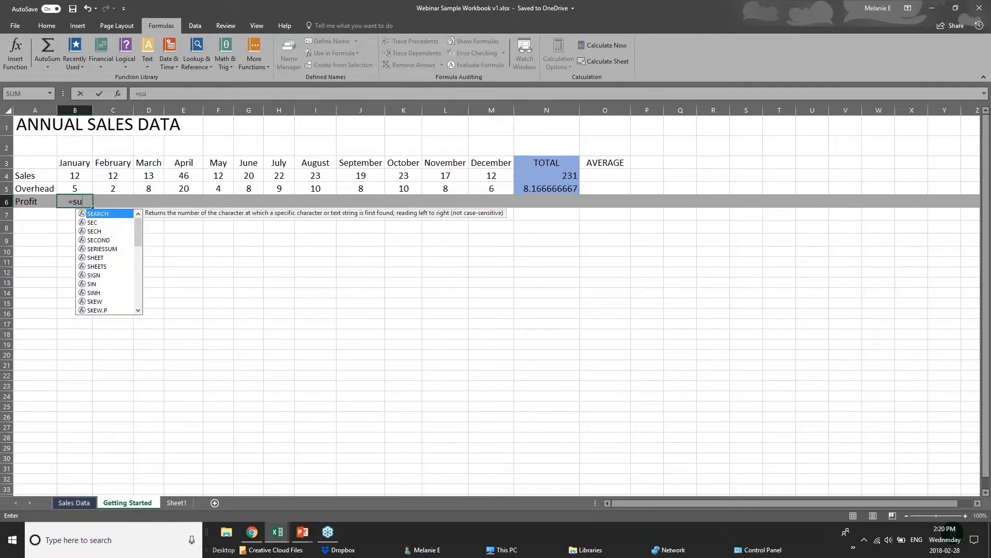
{"action": "key", "text": "BackSpace"}
{"action": "type", "text": "ub"}
{"action": "key", "text": "BackSpace"}
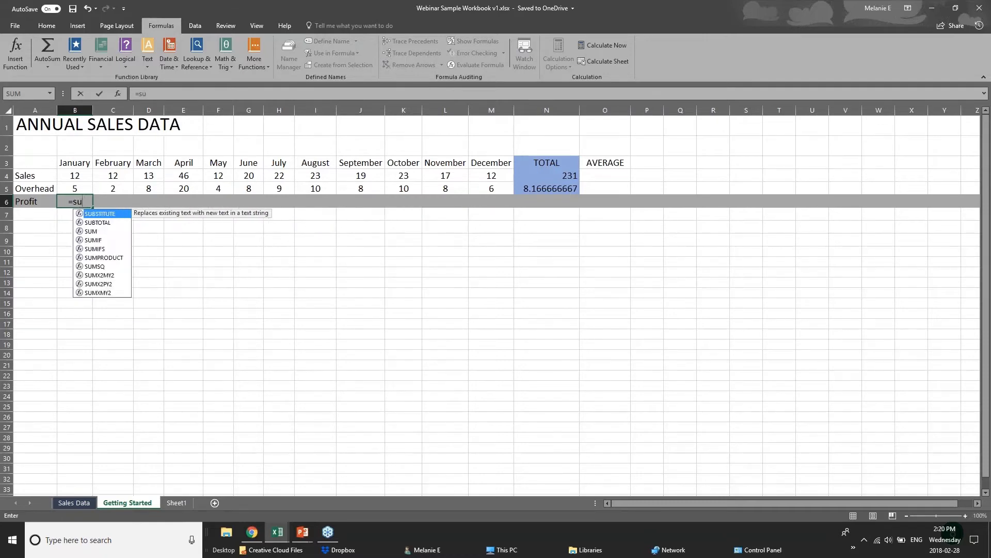
{"action": "key", "text": "BackSpace"}
{"action": "key", "text": "BackSpace"}
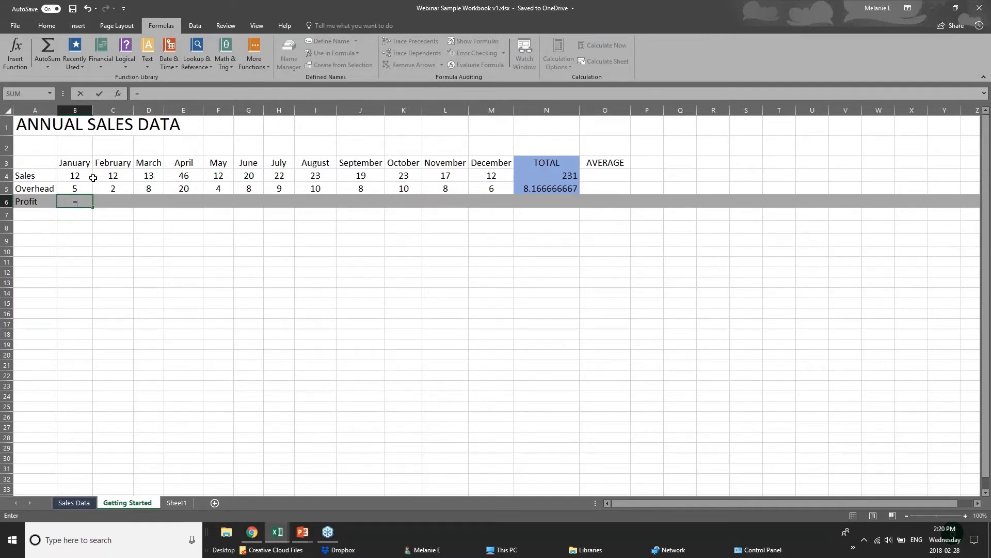
{"action": "left_click", "coordinate": [81, 175]}
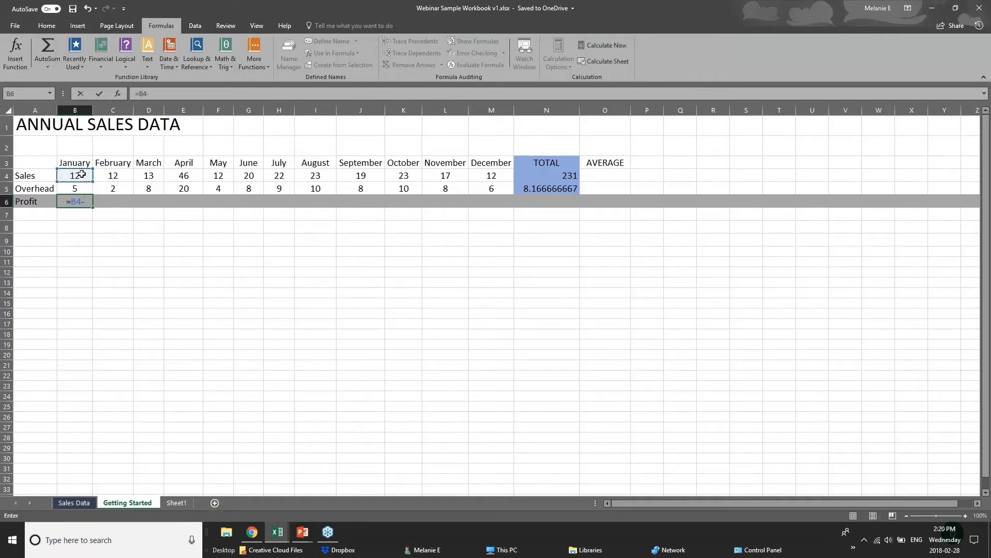
{"action": "type", "text": "-"}
{"action": "left_click", "coordinate": [85, 188]}
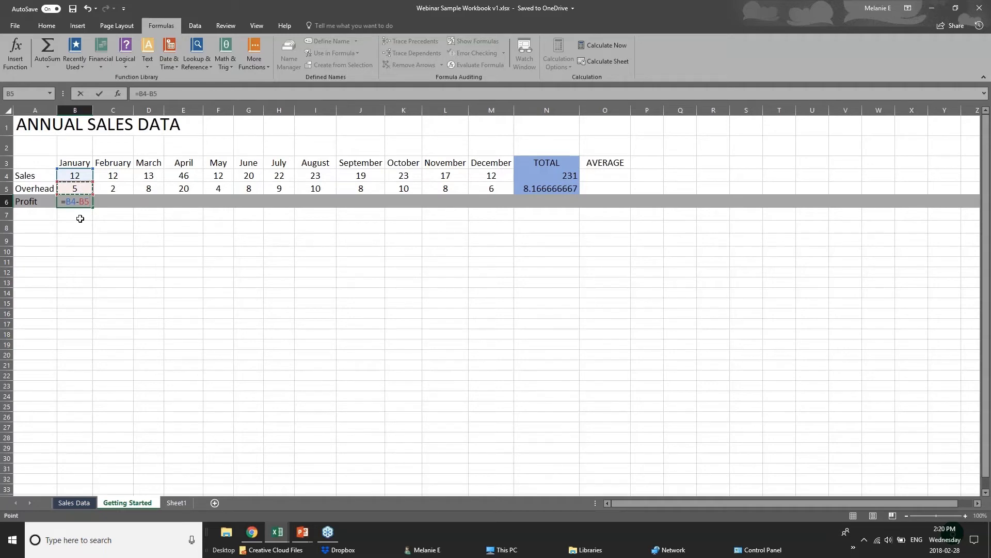
{"action": "key", "text": "Return"}
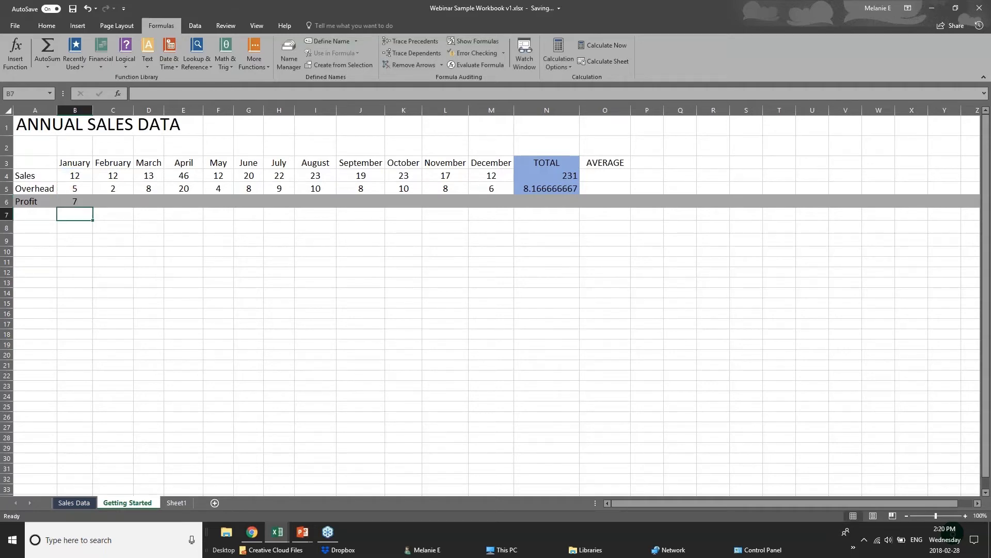
- Copy B6's profit formula and paste it as a formula into February's cell C6
{"action": "left_click", "coordinate": [75, 201]}
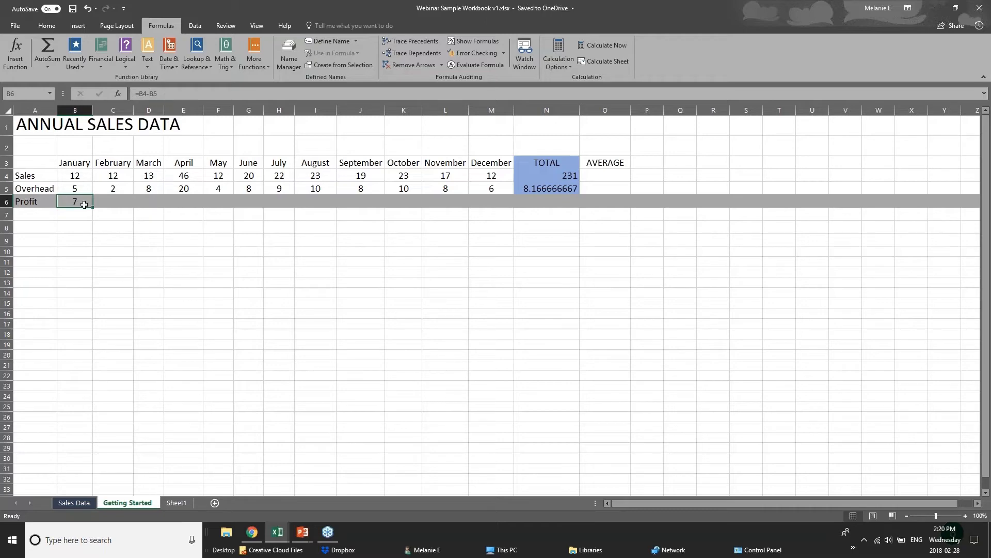
{"action": "left_click", "coordinate": [123, 201]}
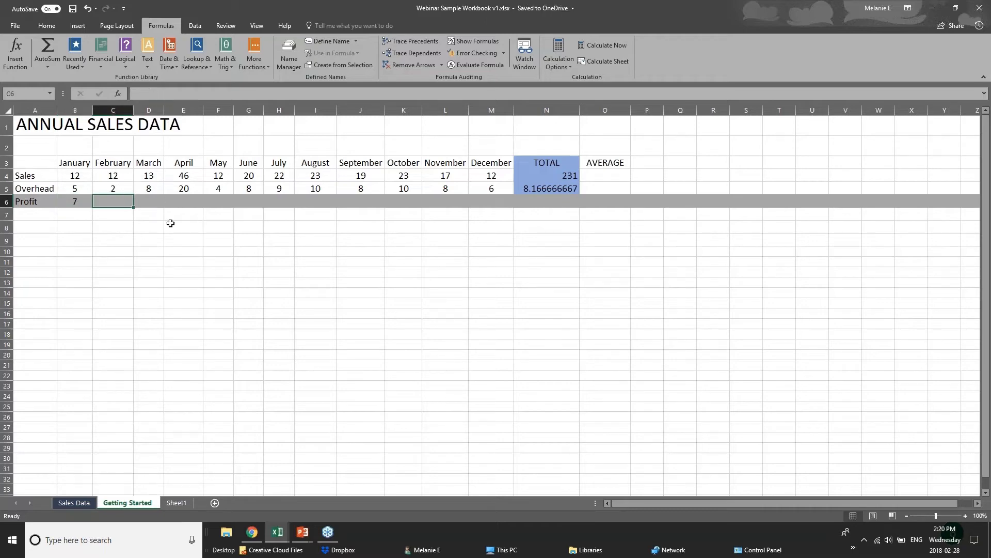
{"action": "left_click", "coordinate": [65, 203]}
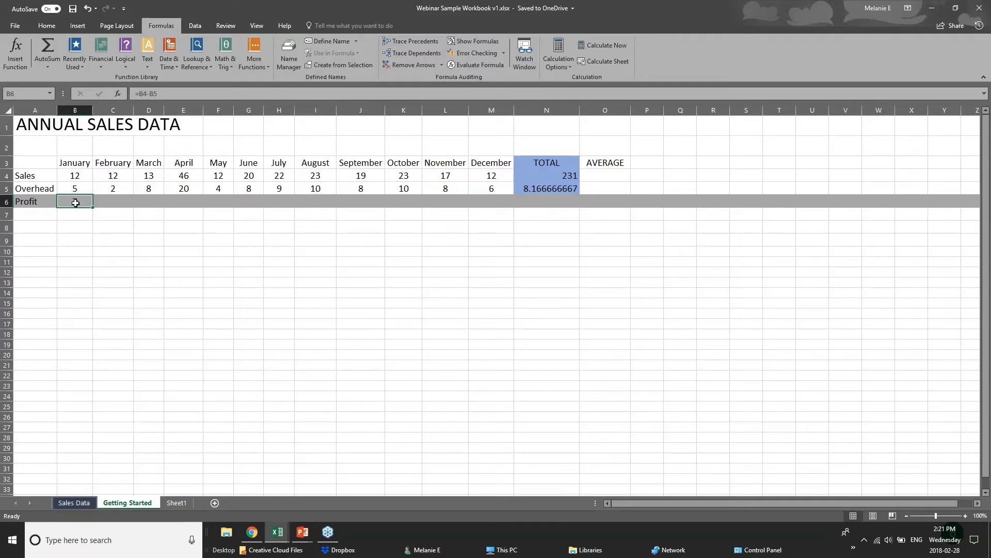
{"action": "right_click", "coordinate": [75, 203]}
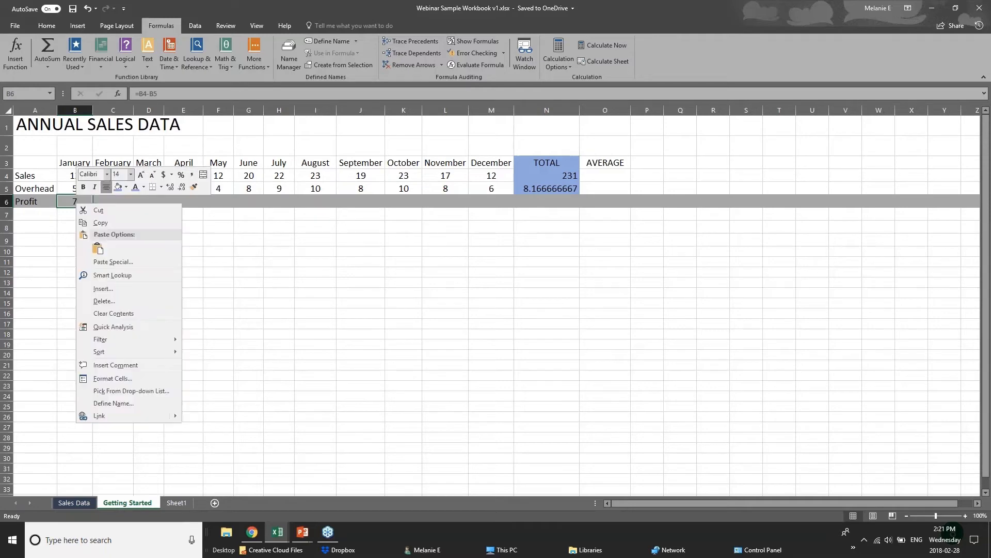
{"action": "left_click", "coordinate": [98, 223]}
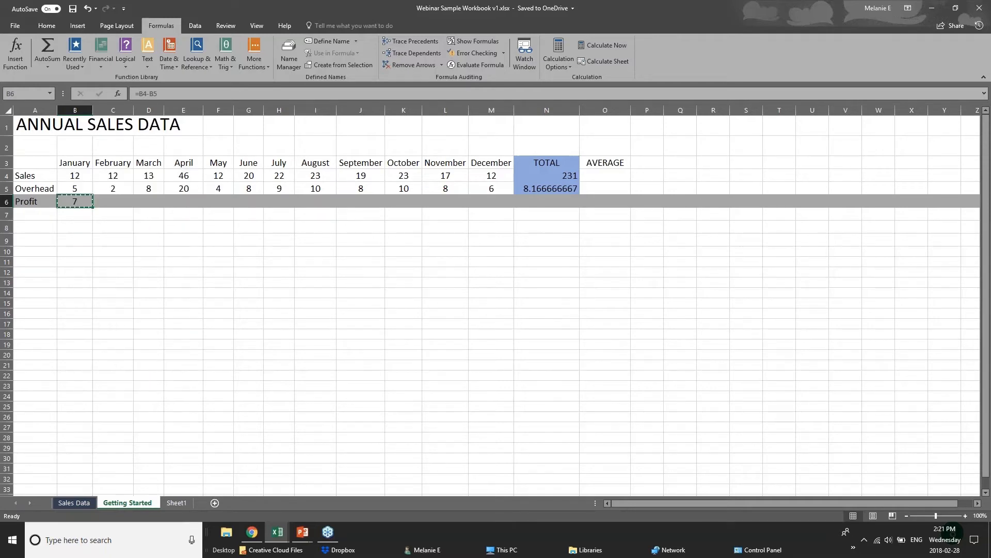
{"action": "right_click", "coordinate": [110, 203]}
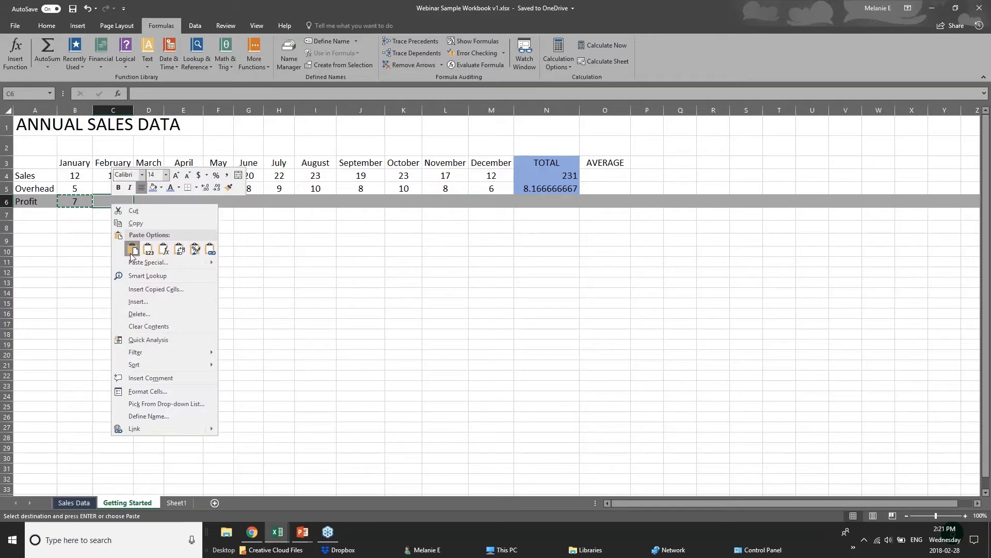
{"action": "left_click", "coordinate": [147, 250]}
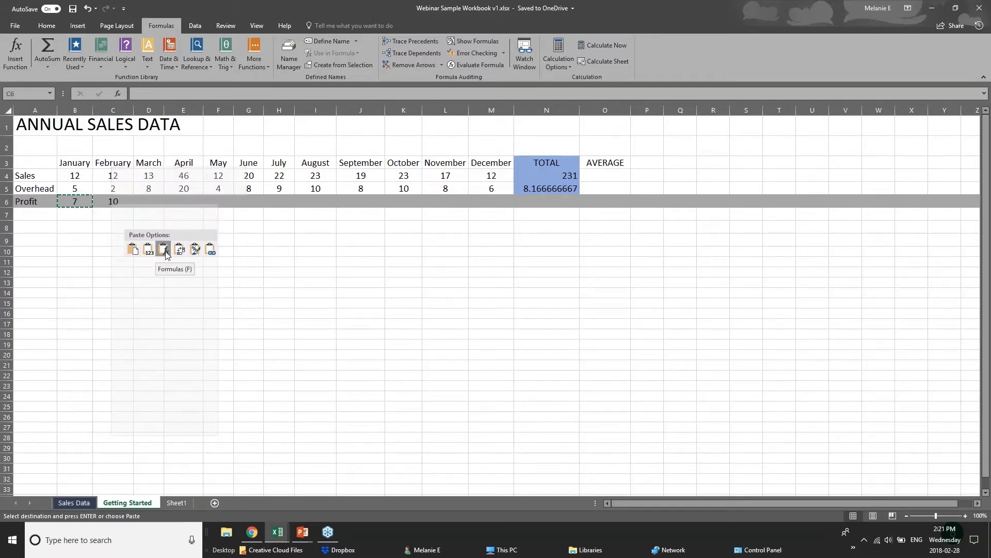
{"action": "right_click", "coordinate": [110, 203]}
{"action": "left_click", "coordinate": [164, 249]}
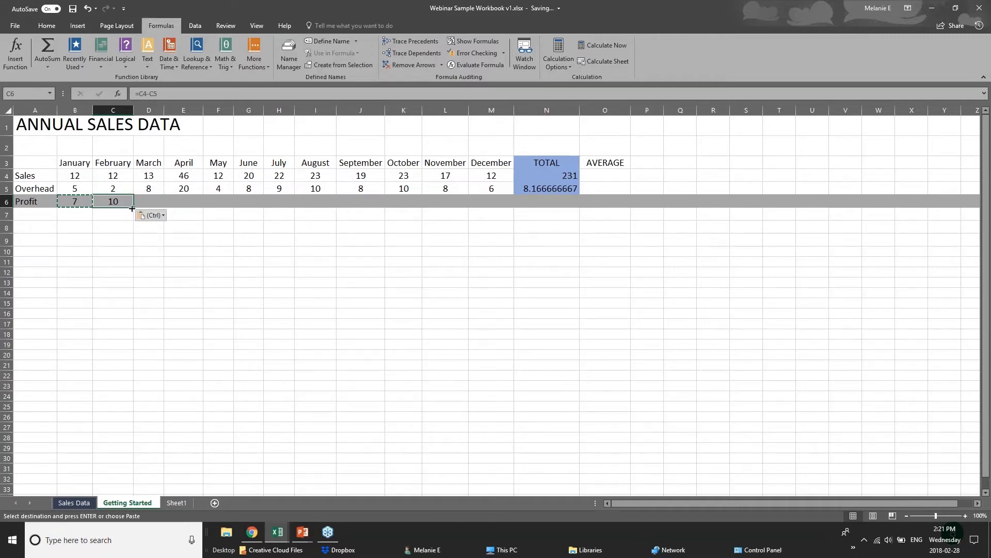
- Fill the profit formula from C6 across to December's cell M6
{"action": "left_click_drag", "start_coordinate": [133, 208], "coordinate": [498, 207]}
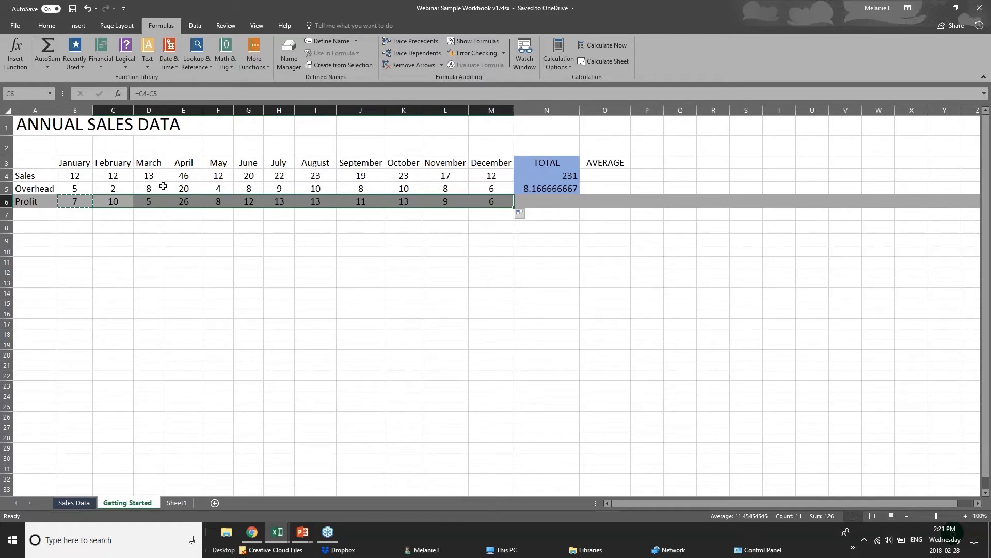
{"action": "left_click", "coordinate": [62, 172]}
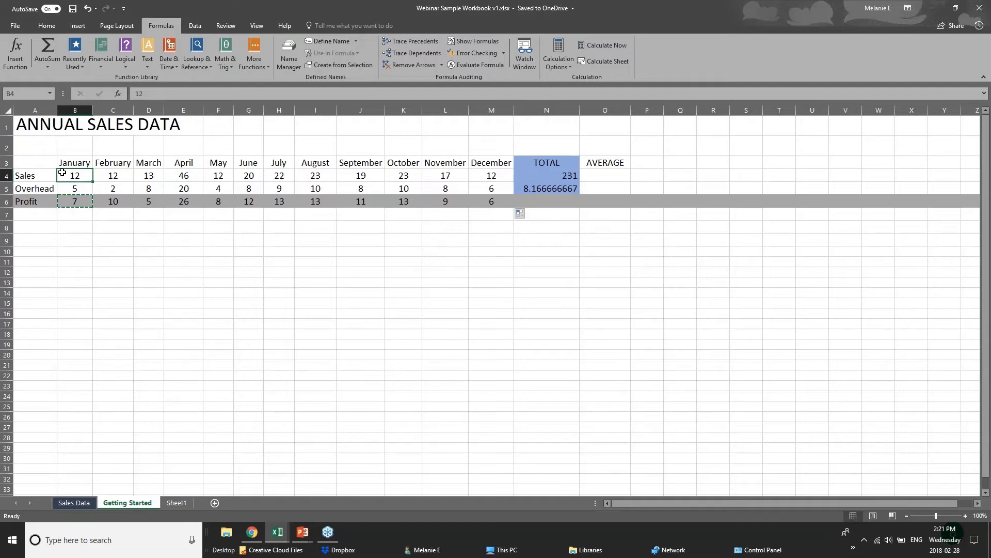
{"action": "left_click", "coordinate": [84, 213]}
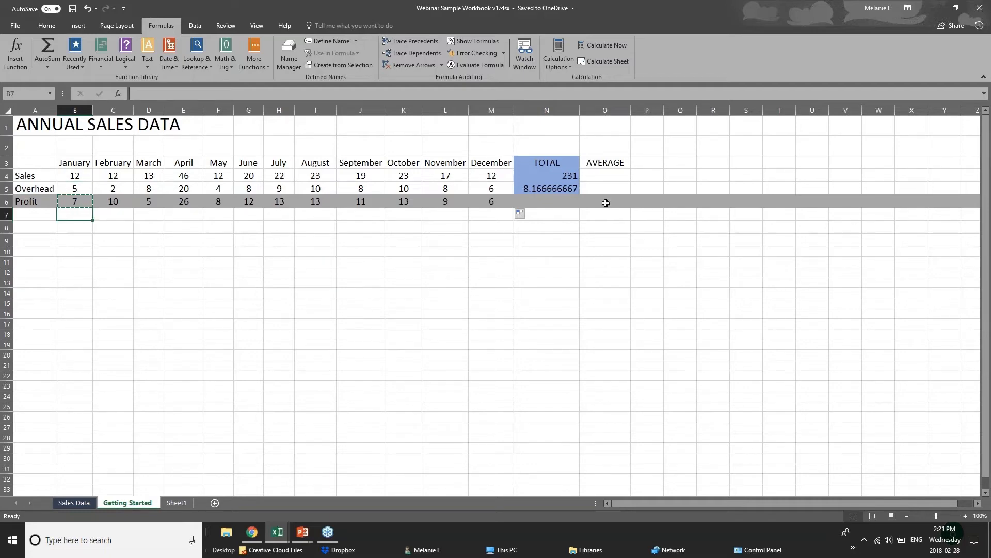
{"action": "left_click", "coordinate": [566, 202]}
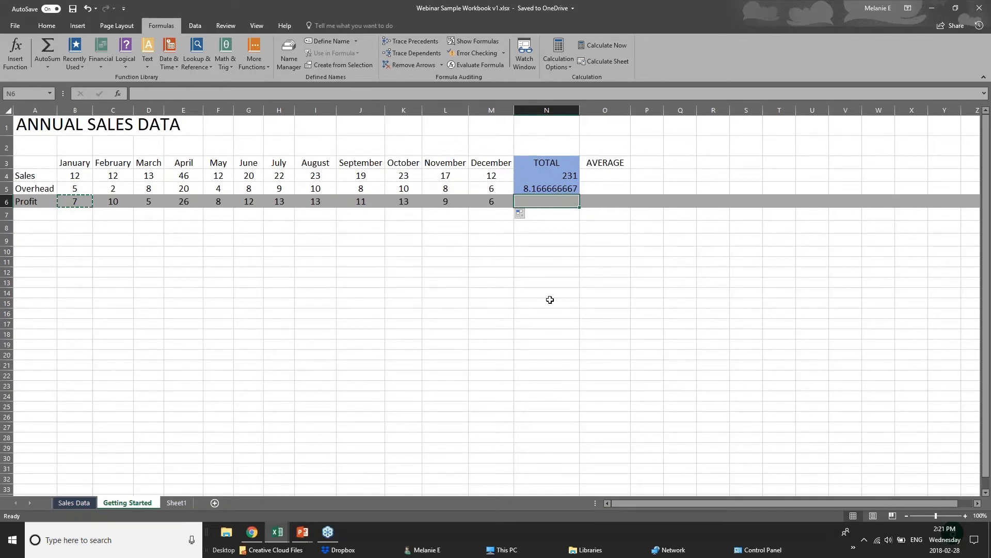
- Advance the PowerPoint slideshow to the Formatting Worksheets slide and return to the Excel workbook
{"action": "left_click", "coordinate": [302, 532]}
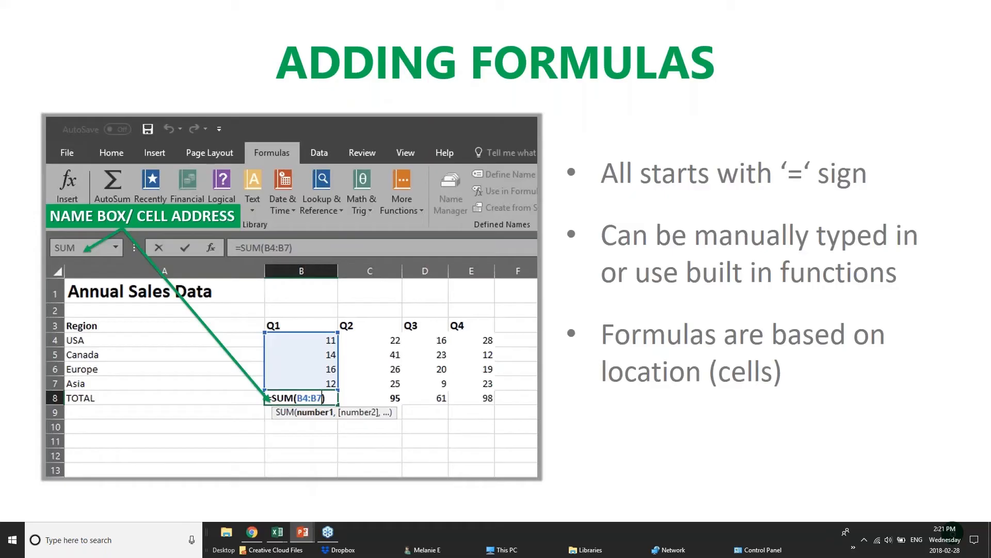
{"action": "key", "text": "Right"}
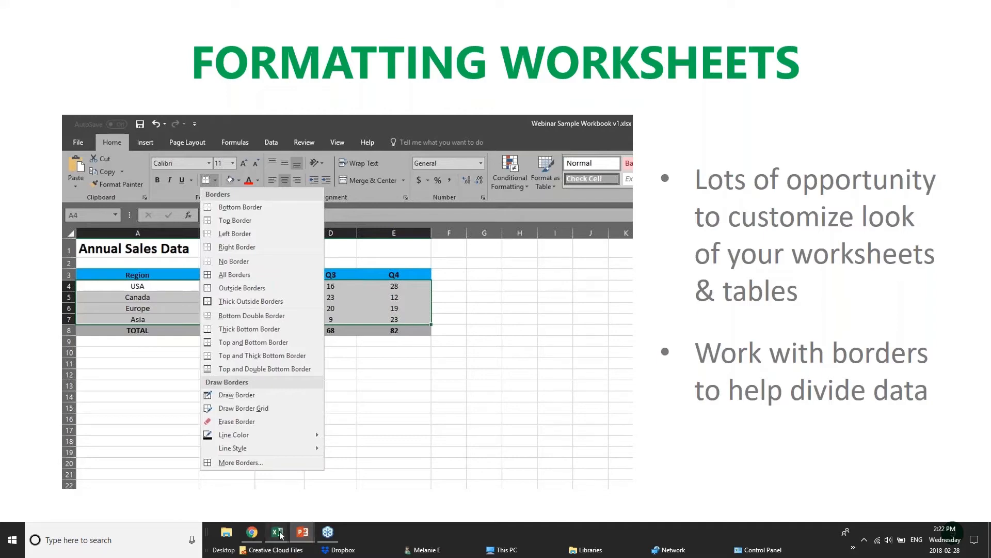
{"action": "mouse_move", "coordinate": [277, 532]}
{"action": "left_click", "coordinate": [384, 476]}
- Switch to the Sales Data sheet, then bring pivotTables.xlsx forward and scroll through its records
{"action": "left_click", "coordinate": [287, 239]}
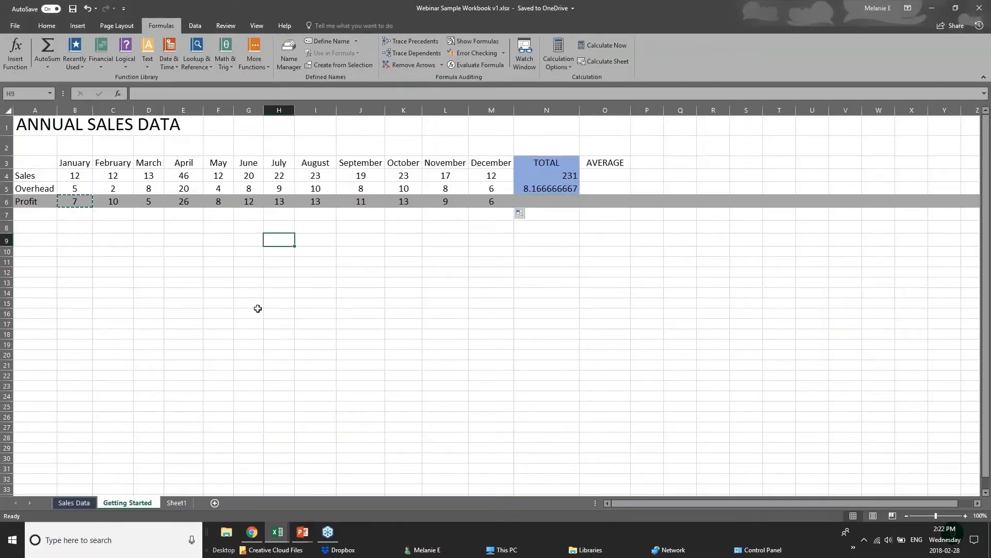
{"action": "left_click", "coordinate": [74, 503]}
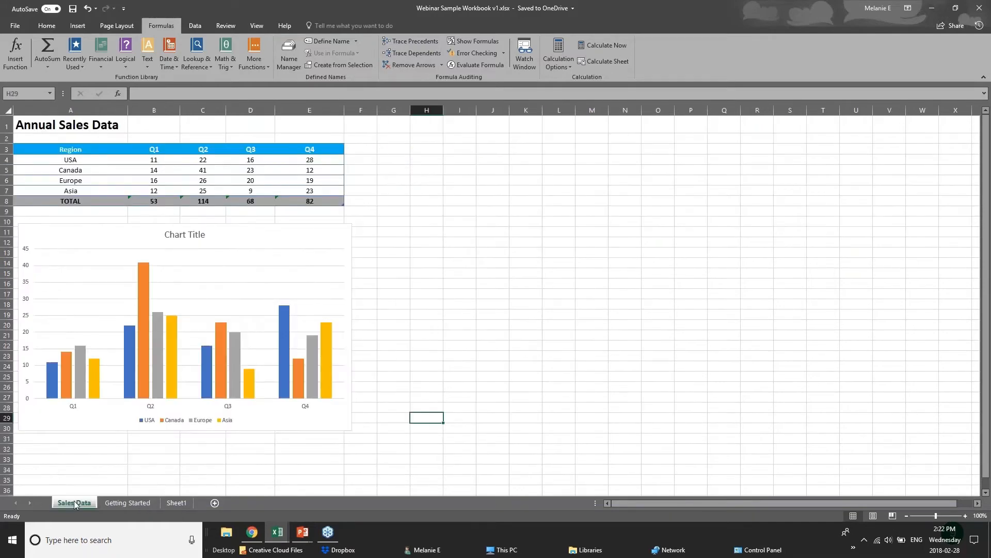
{"action": "mouse_move", "coordinate": [278, 532]}
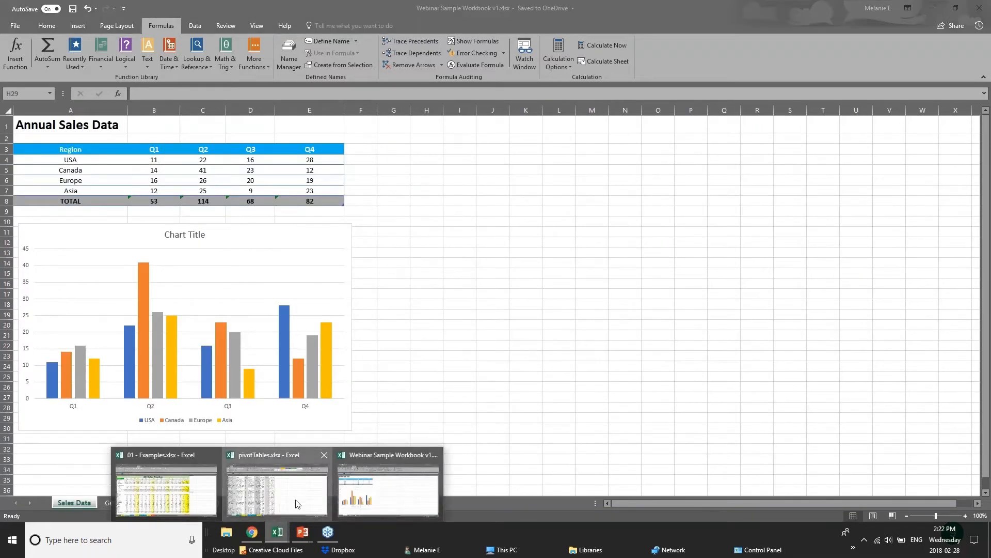
{"action": "left_click", "coordinate": [297, 503]}
{"action": "scroll", "coordinate": [164, 386], "scroll_direction": "down", "scroll_amount": 1}
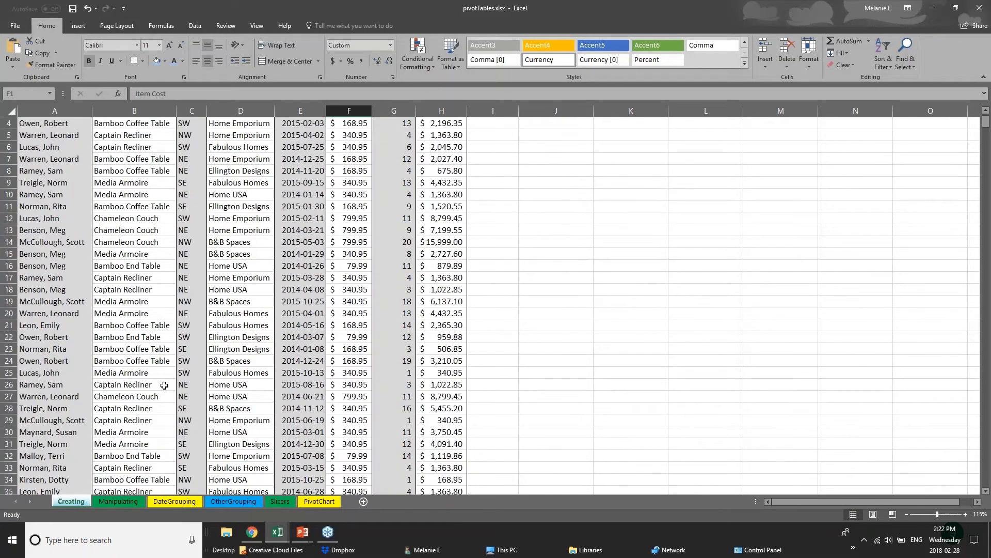
{"action": "scroll", "coordinate": [164, 386], "scroll_direction": "down", "scroll_amount": 20}
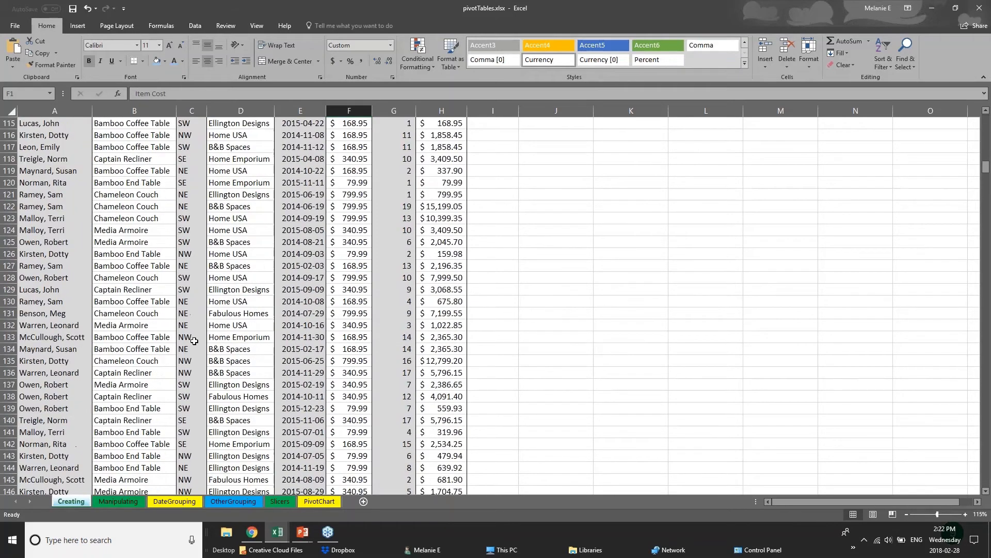
{"action": "scroll", "coordinate": [194, 341], "scroll_direction": "up", "scroll_amount": 20}
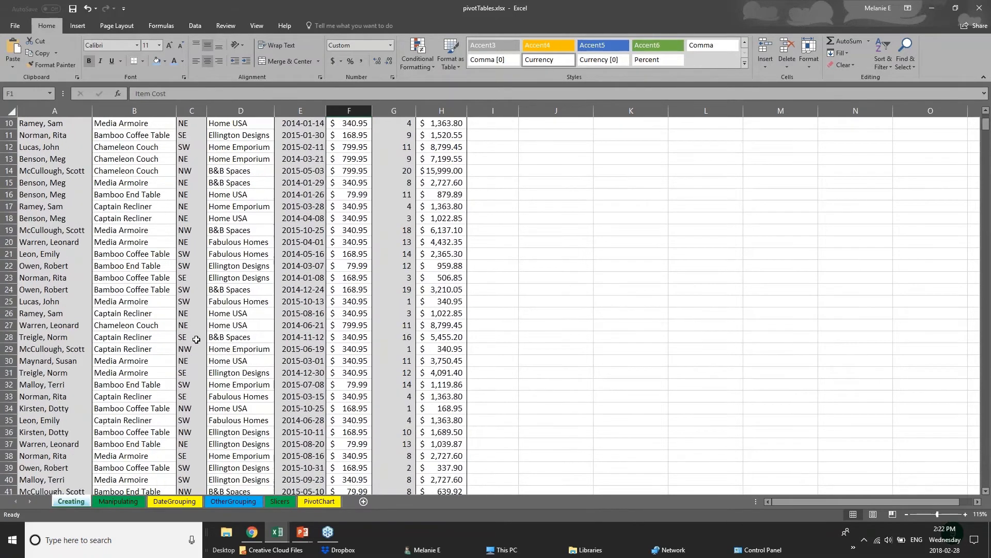
{"action": "scroll", "coordinate": [196, 339], "scroll_direction": "up", "scroll_amount": 3}
- Select each column in turn: Salesperson, Product, Region, Customer, Date, Item Cost, No.Items, Total Cost
{"action": "left_click", "coordinate": [42, 161]}
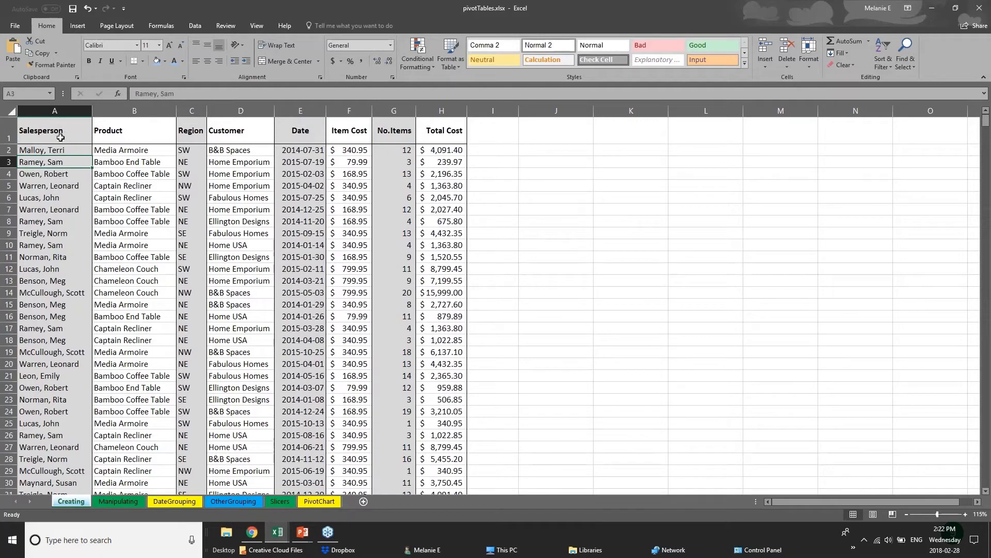
{"action": "left_click", "coordinate": [56, 110]}
{"action": "left_click", "coordinate": [132, 110]}
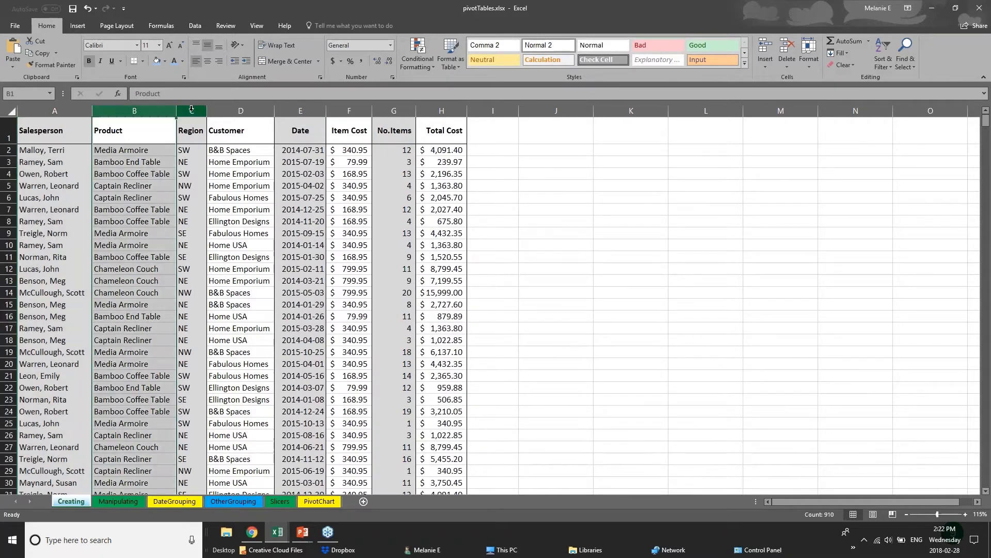
{"action": "left_click", "coordinate": [192, 110]}
{"action": "left_click", "coordinate": [240, 110]}
{"action": "left_click", "coordinate": [300, 110]}
{"action": "left_click", "coordinate": [350, 110]}
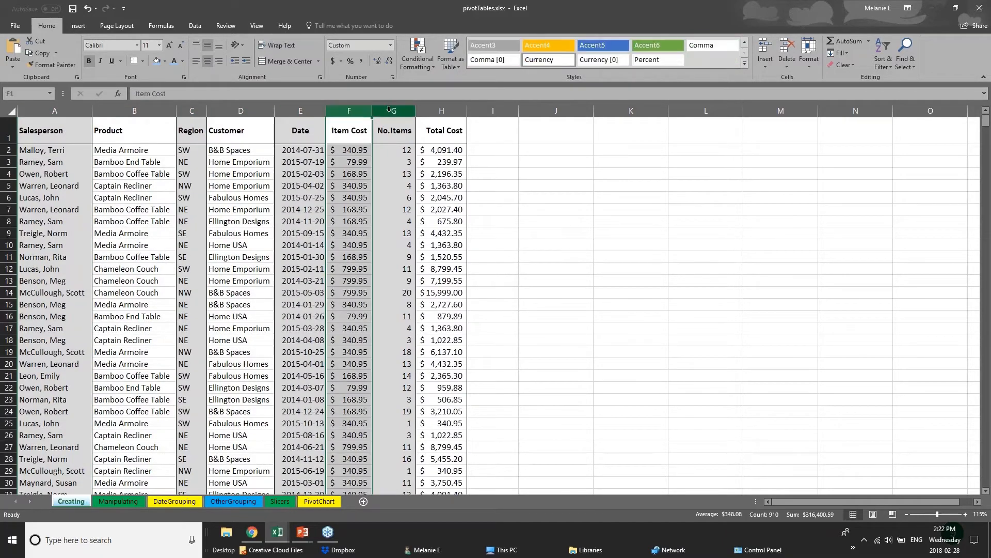
{"action": "left_click", "coordinate": [393, 110]}
{"action": "left_click", "coordinate": [435, 110]}
{"action": "left_click", "coordinate": [55, 110]}
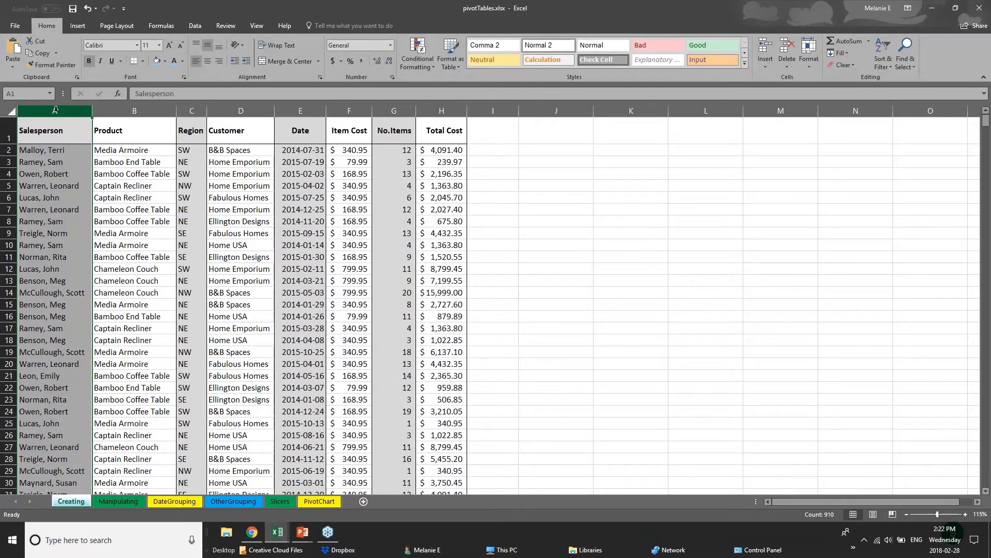
- Fill the Salesperson column A with light blue, then select header row 1
{"action": "right_click", "coordinate": [55, 109]}
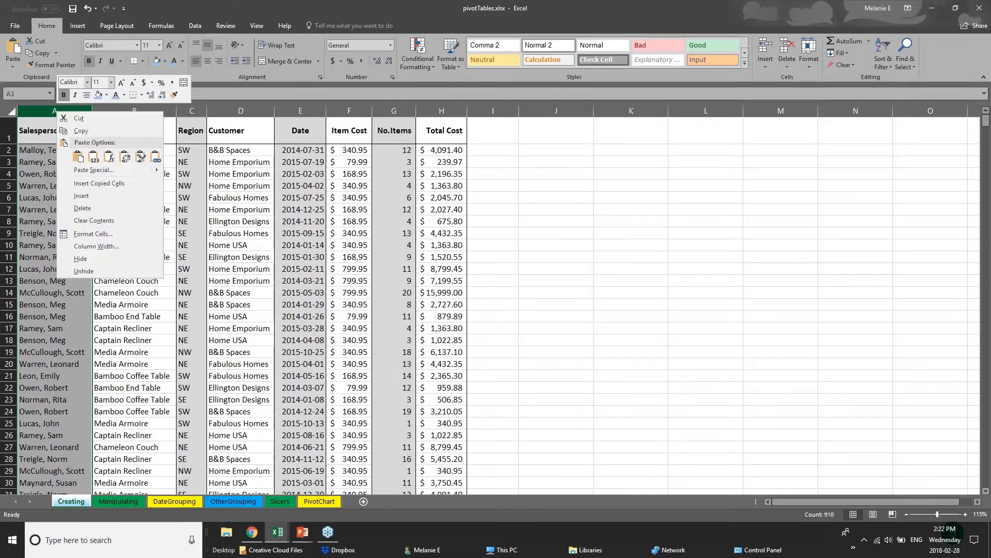
{"action": "left_click", "coordinate": [106, 96]}
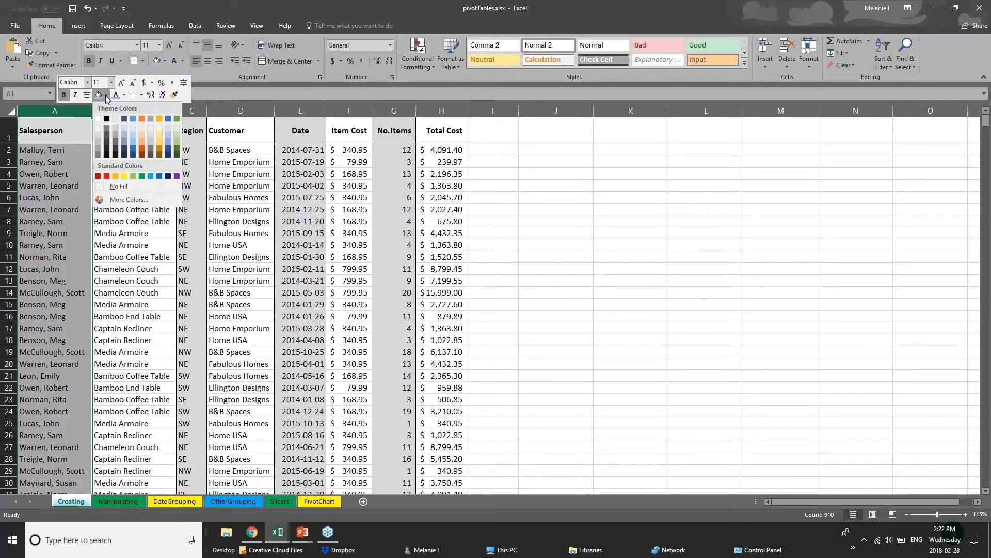
{"action": "left_click", "coordinate": [133, 140]}
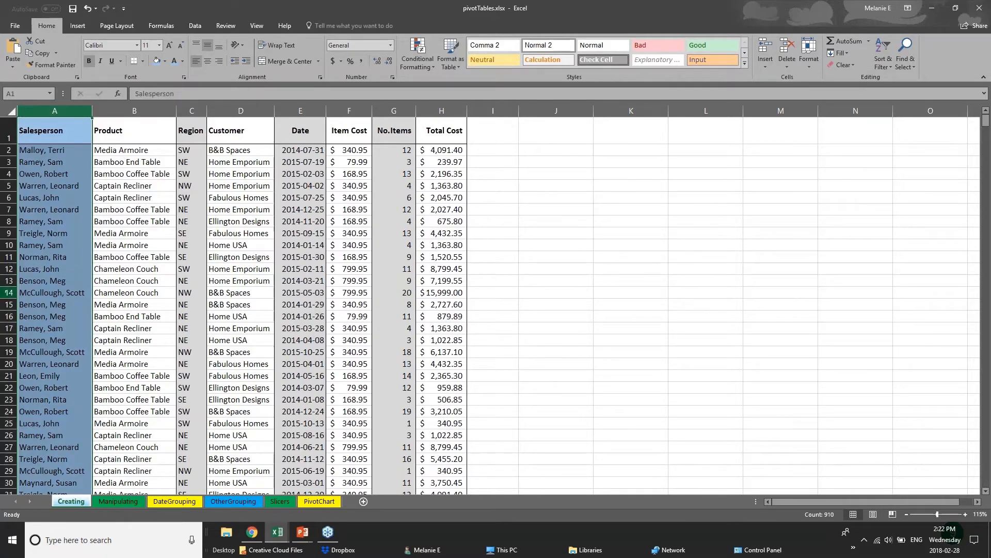
{"action": "left_click", "coordinate": [51, 165]}
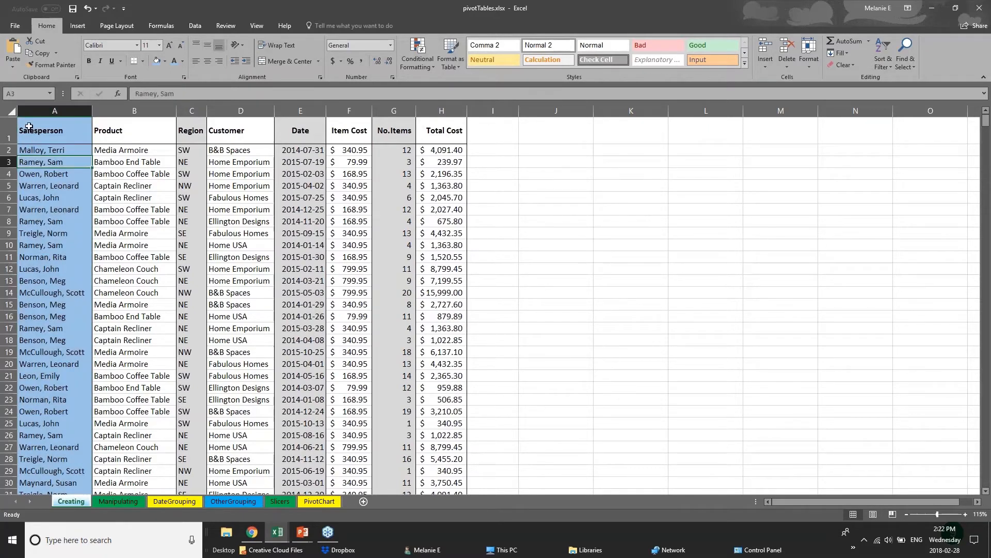
{"action": "left_click_drag", "start_coordinate": [40, 134], "coordinate": [454, 133]}
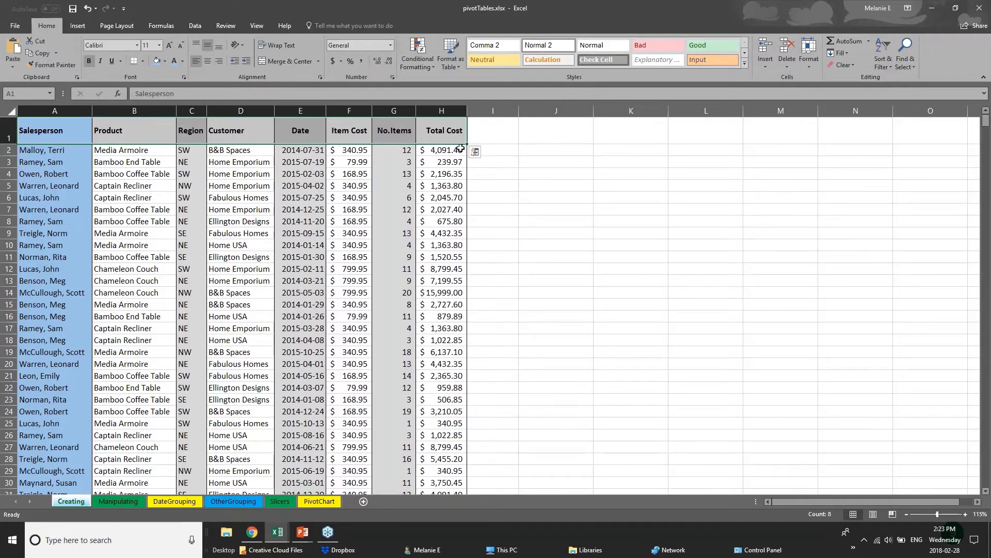
{"action": "left_click", "coordinate": [8, 135]}
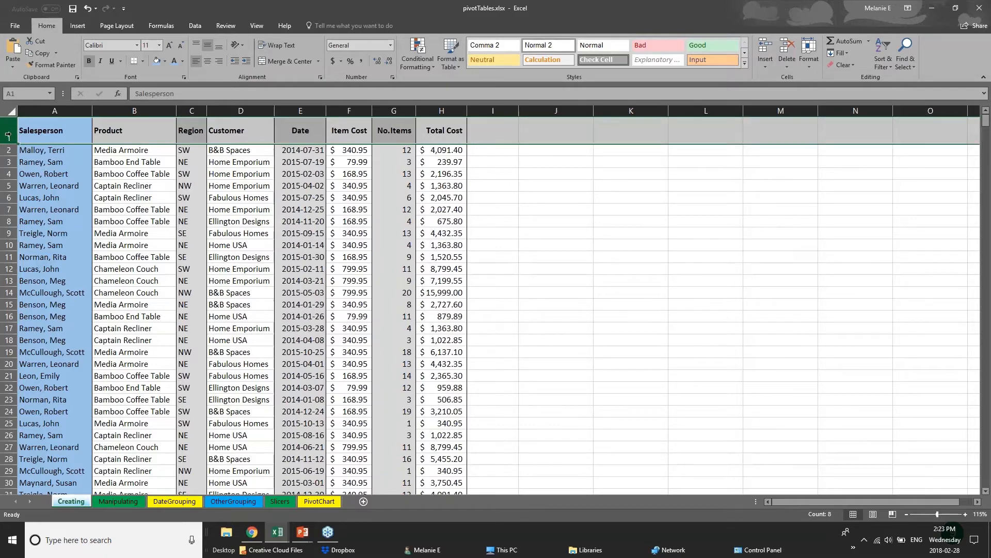
- Add a thick bottom border under the header row A1:H1
{"action": "left_click", "coordinate": [145, 62]}
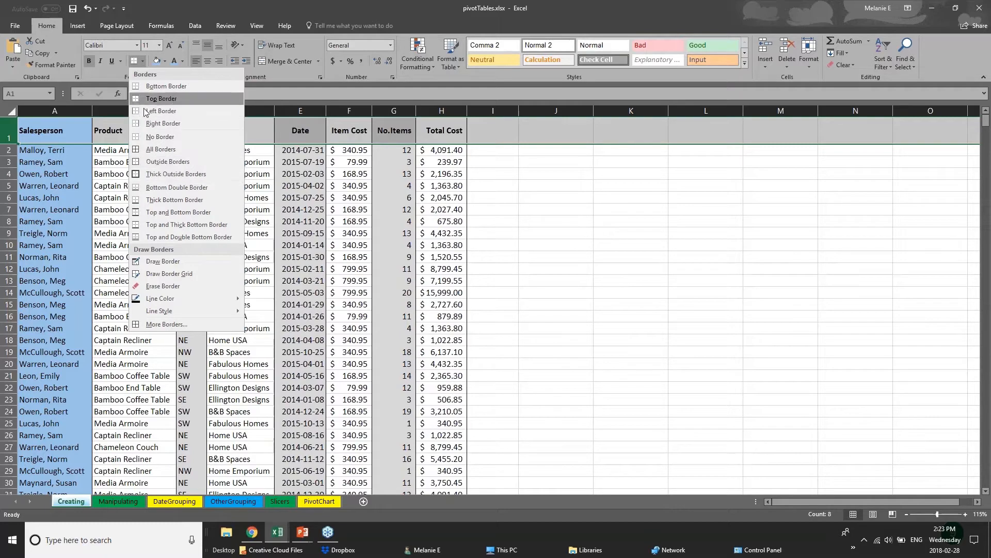
{"action": "left_click", "coordinate": [8, 131]}
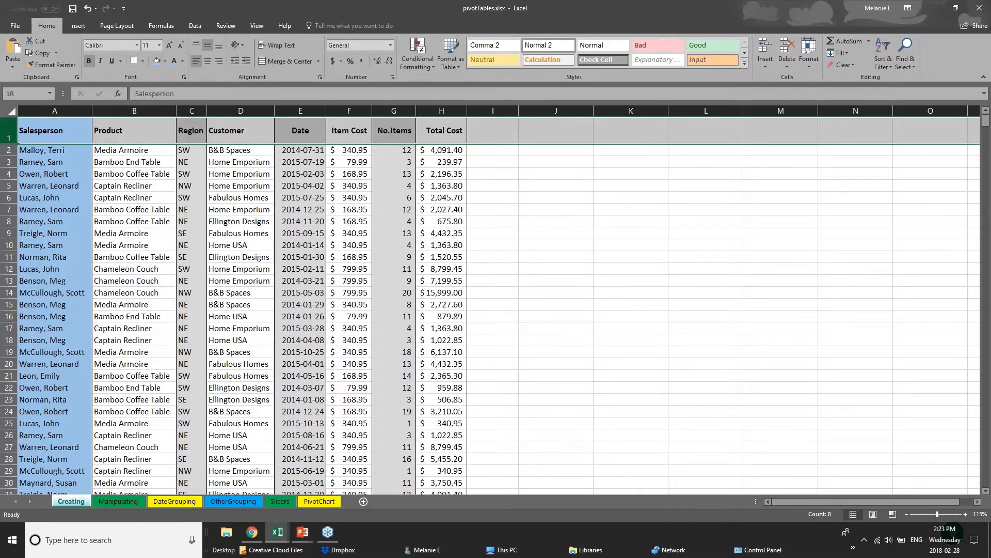
{"action": "left_click", "coordinate": [143, 61]}
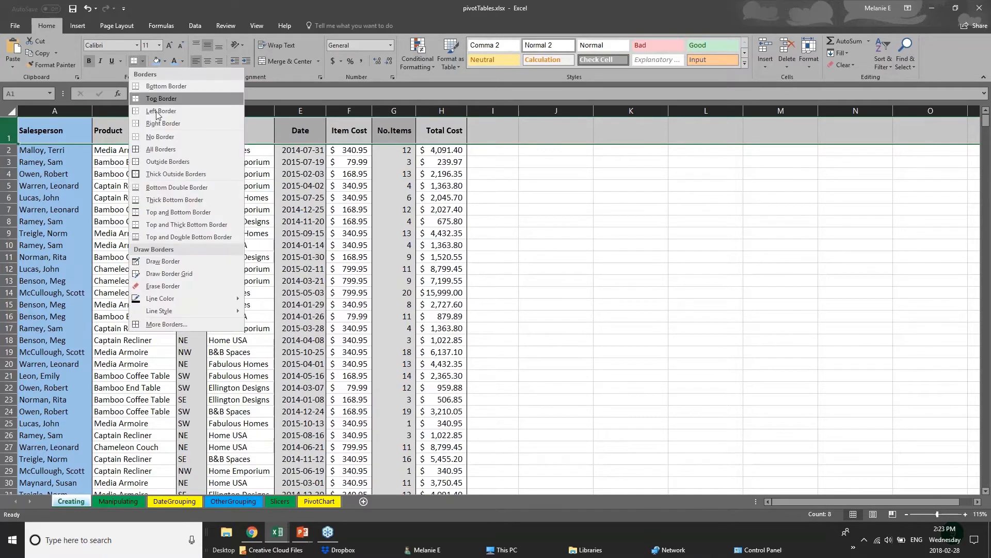
{"action": "left_click", "coordinate": [159, 200]}
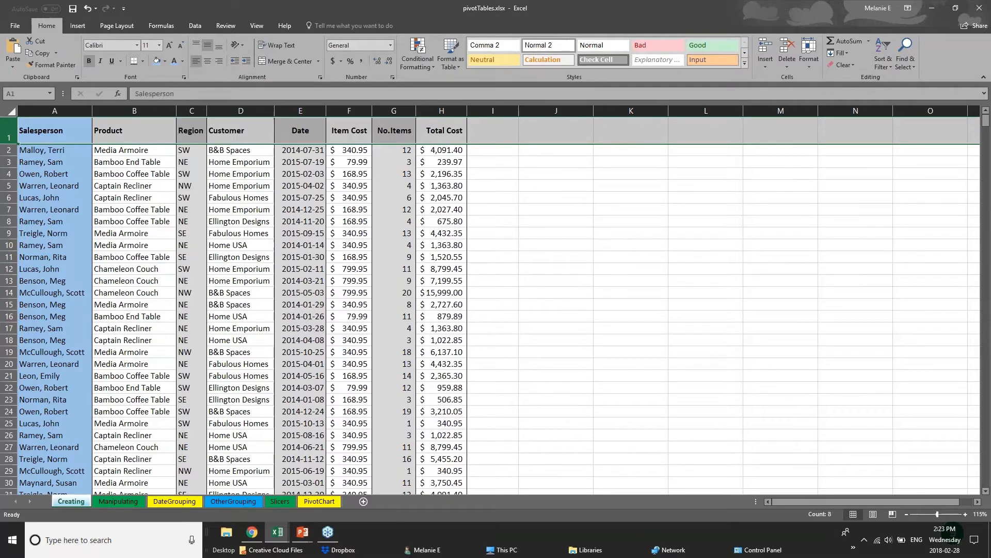
{"action": "left_click_drag", "start_coordinate": [60, 134], "coordinate": [454, 134]}
{"action": "left_click", "coordinate": [233, 314]}
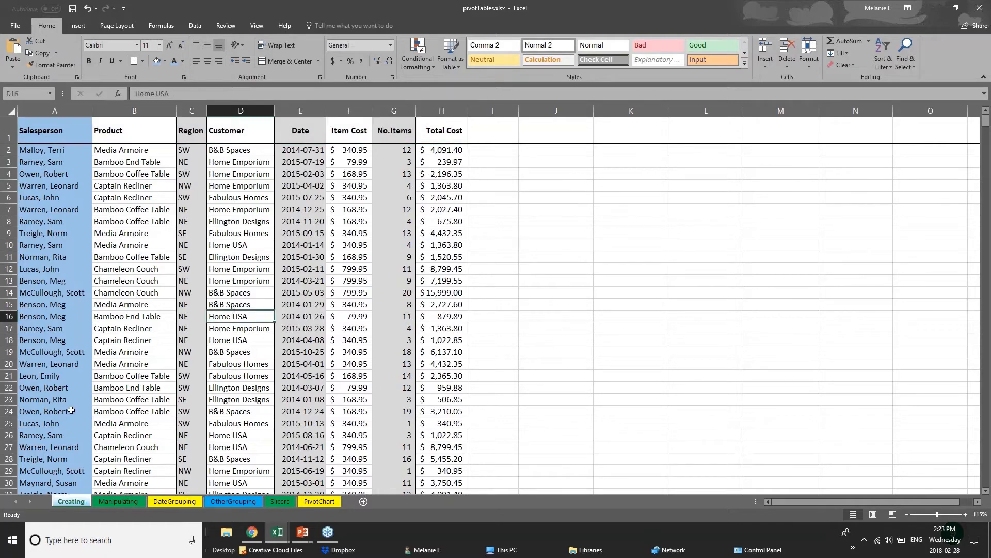
- Step through the sheet tabs to the PivotChart sheet
{"action": "scroll", "coordinate": [72, 411], "scroll_direction": "down", "scroll_amount": 14}
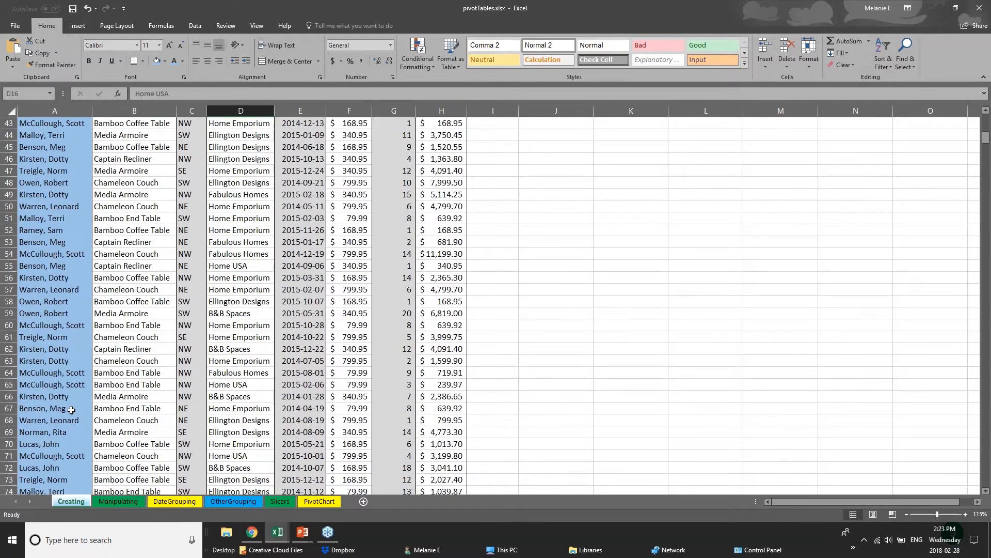
{"action": "scroll", "coordinate": [72, 410], "scroll_direction": "down", "scroll_amount": 12}
{"action": "left_click", "coordinate": [130, 503]}
{"action": "left_click", "coordinate": [153, 503]}
{"action": "left_click", "coordinate": [221, 501]}
{"action": "left_click", "coordinate": [279, 502]}
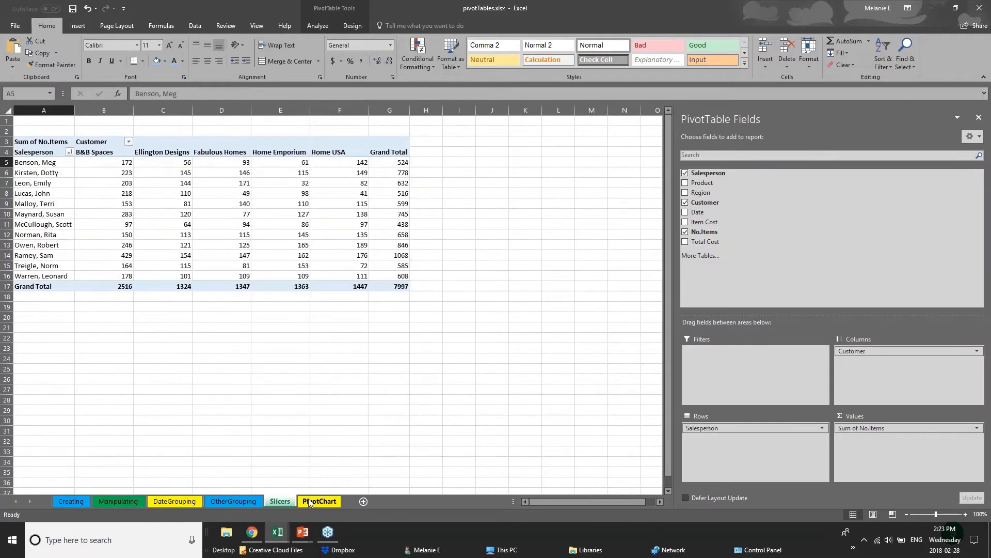
{"action": "left_click", "coordinate": [309, 502]}
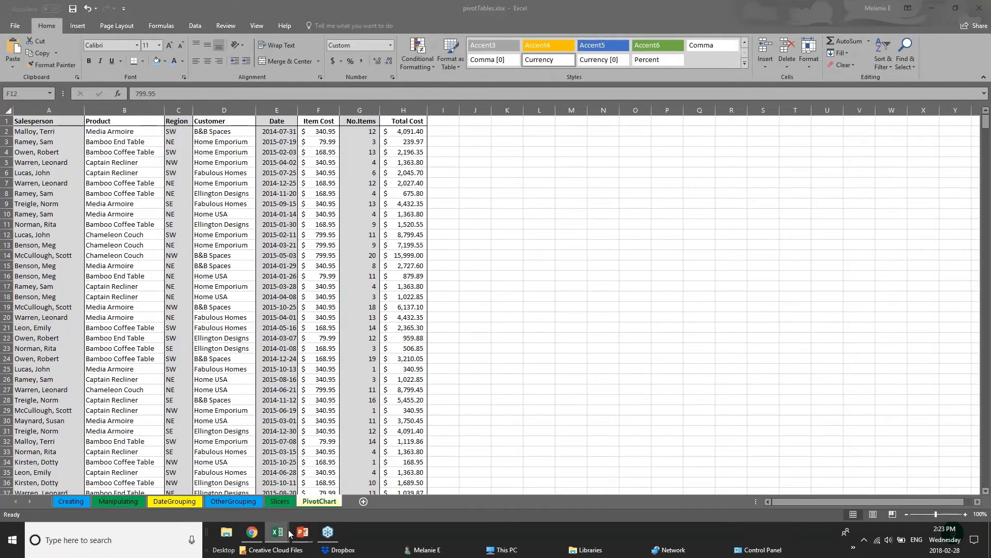
- Switch to 01 - Examples.xlsx and select the quarter columns, row 6 Gross Revenue and Jan–Dec headers
{"action": "left_click", "coordinate": [166, 494]}
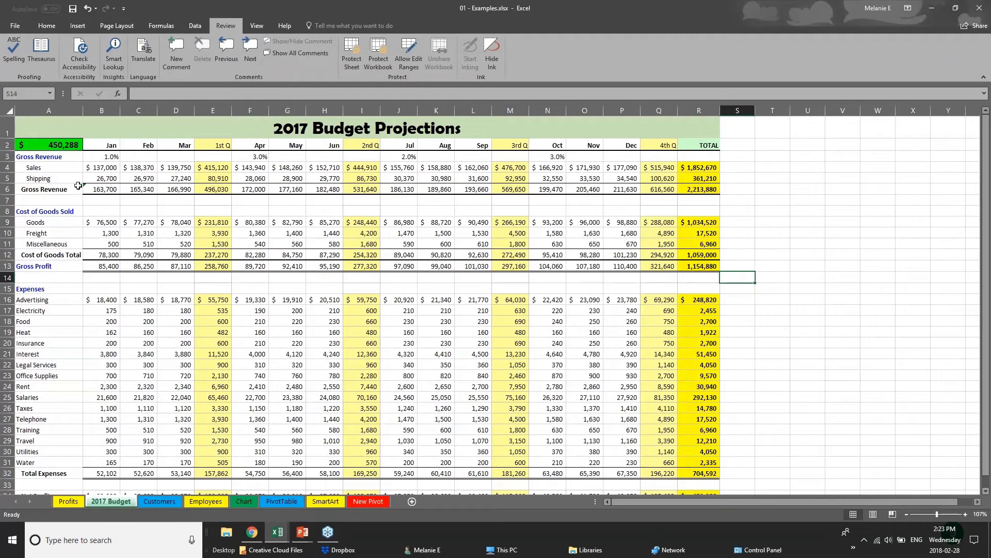
{"action": "left_click", "coordinate": [213, 110]}
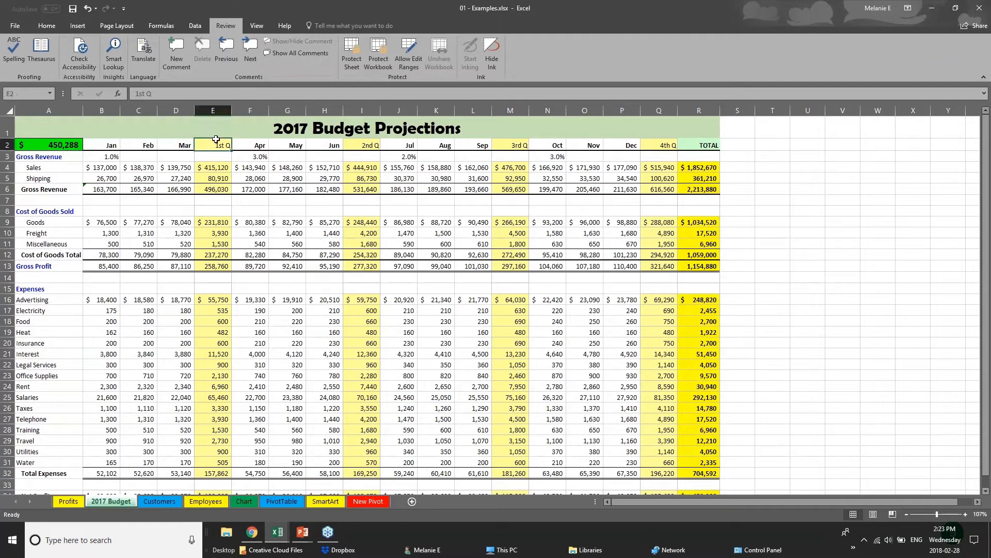
{"action": "left_click", "coordinate": [367, 108]}
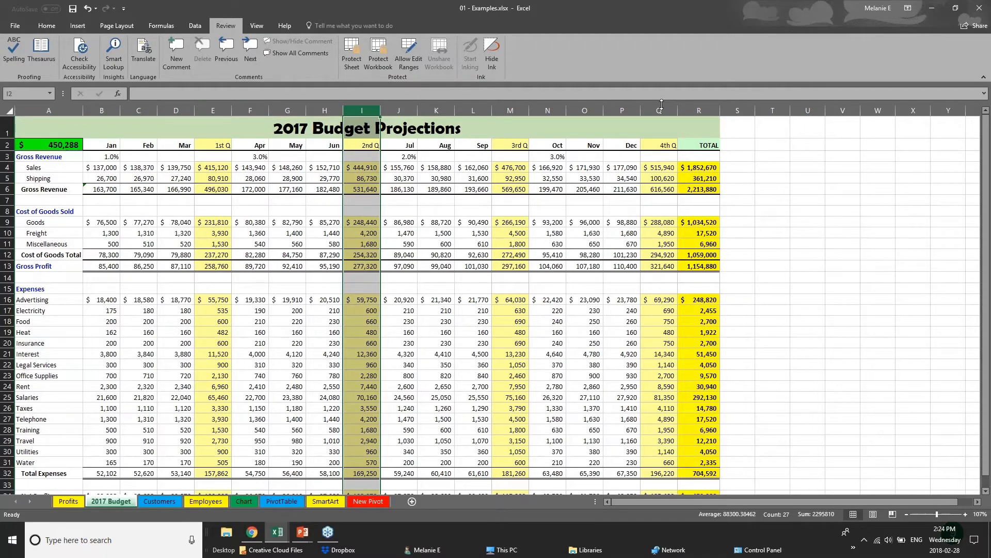
{"action": "left_click", "coordinate": [661, 107]}
{"action": "left_click", "coordinate": [510, 110]}
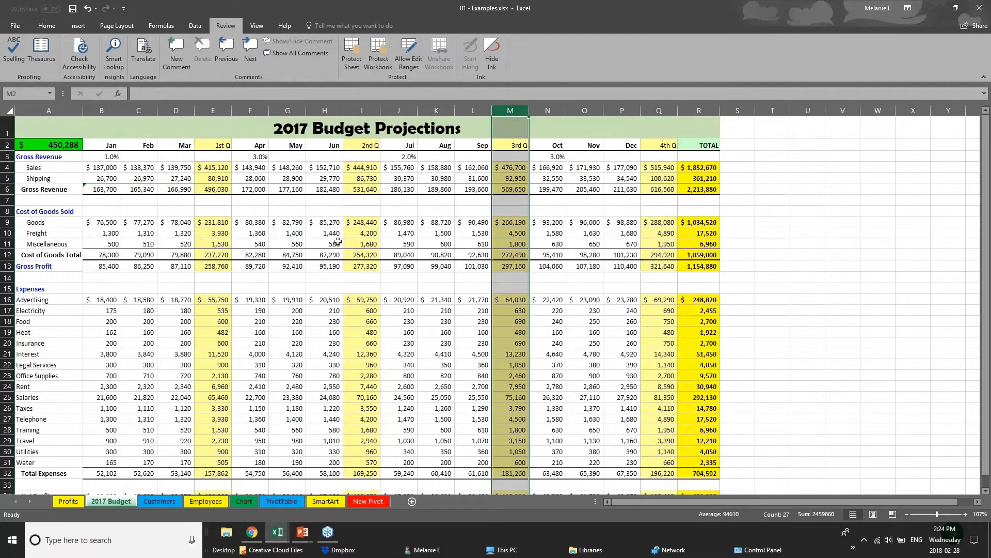
{"action": "left_click_drag", "start_coordinate": [102, 190], "coordinate": [711, 188]}
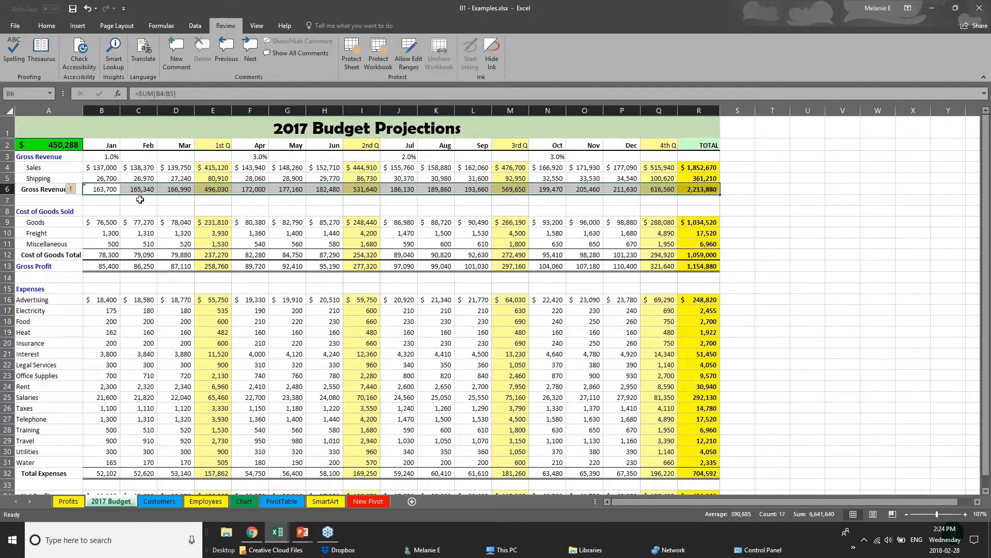
{"action": "left_click_drag", "start_coordinate": [116, 146], "coordinate": [698, 142]}
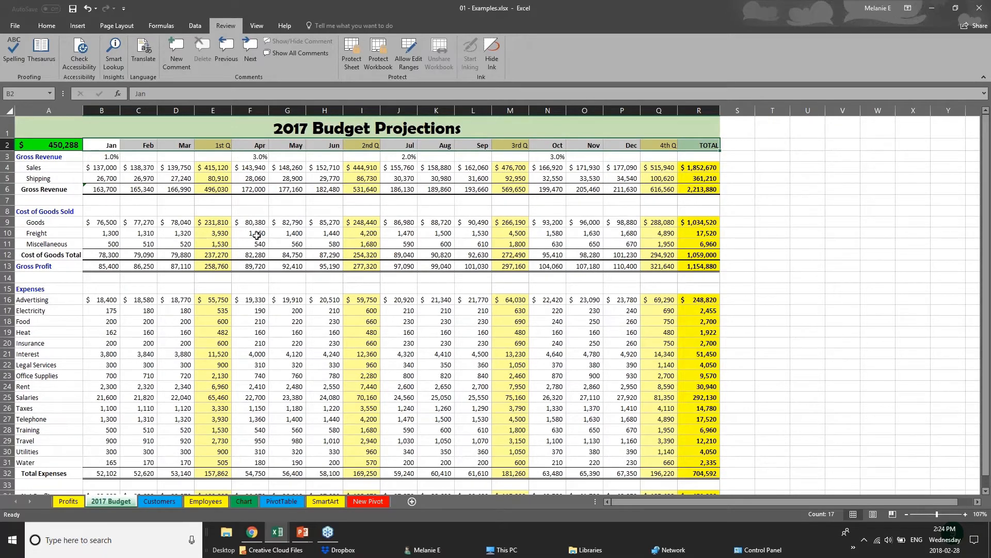
- Remove all borders from the entire budget sheet
{"action": "left_click", "coordinate": [10, 111]}
{"action": "left_click", "coordinate": [36, 26]}
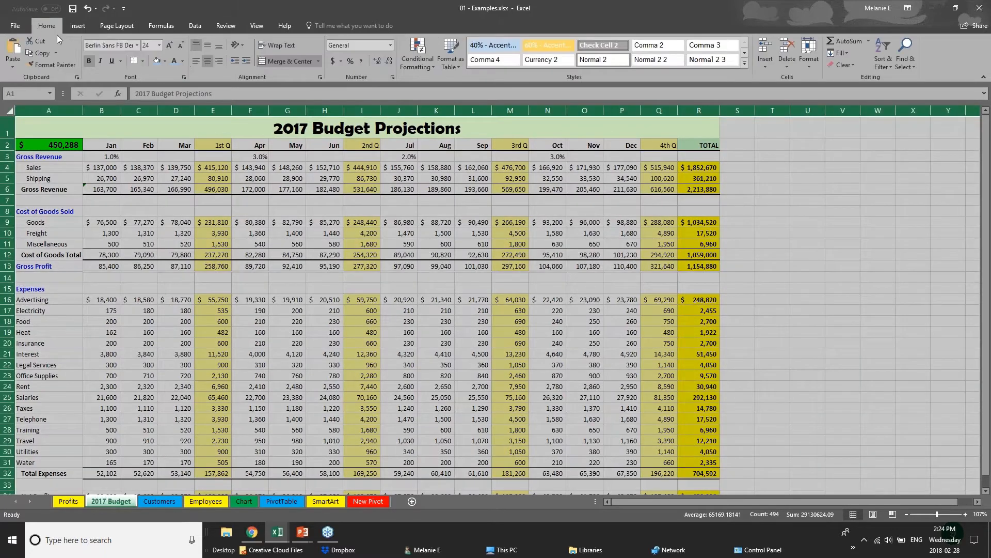
{"action": "left_click", "coordinate": [143, 62]}
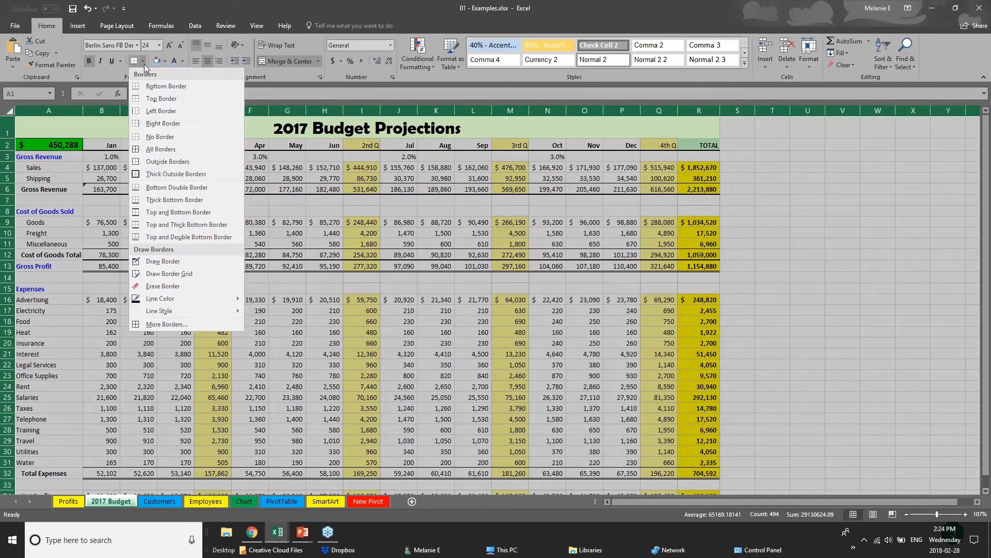
{"action": "left_click", "coordinate": [170, 137]}
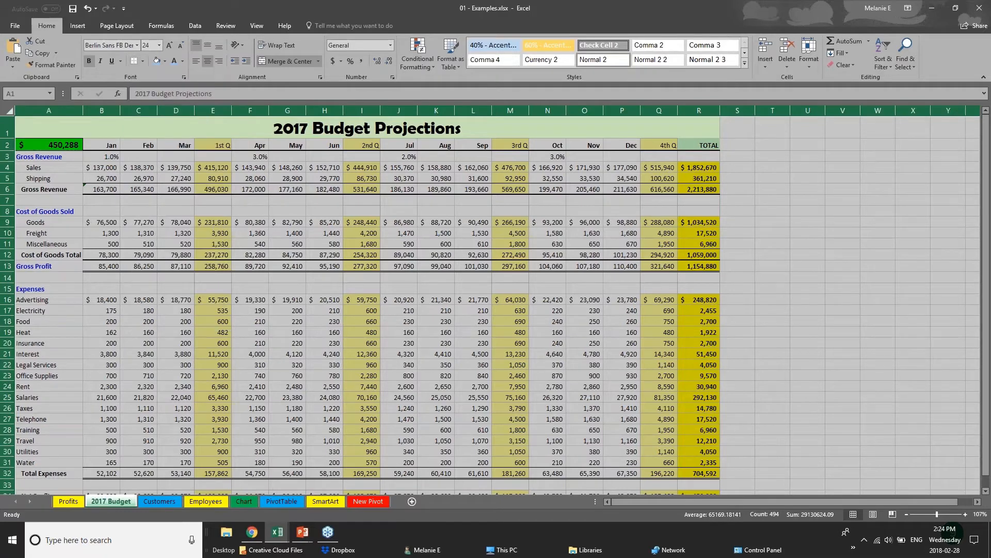
{"action": "left_click", "coordinate": [382, 282]}
- Give the B2:R2 month header row top and bottom borders and a blue fill
{"action": "left_click_drag", "start_coordinate": [107, 147], "coordinate": [258, 157]}
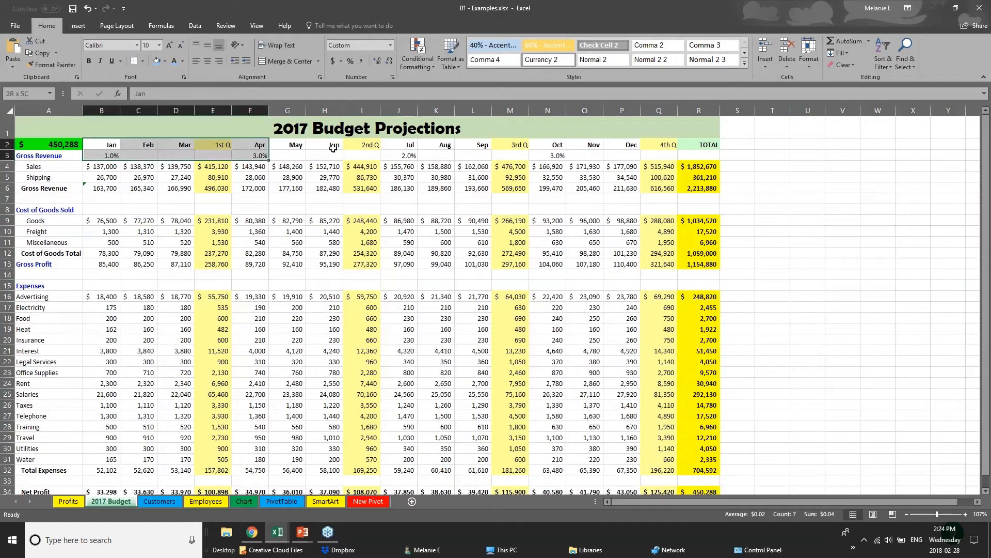
{"action": "left_click_drag", "start_coordinate": [333, 148], "coordinate": [699, 145]}
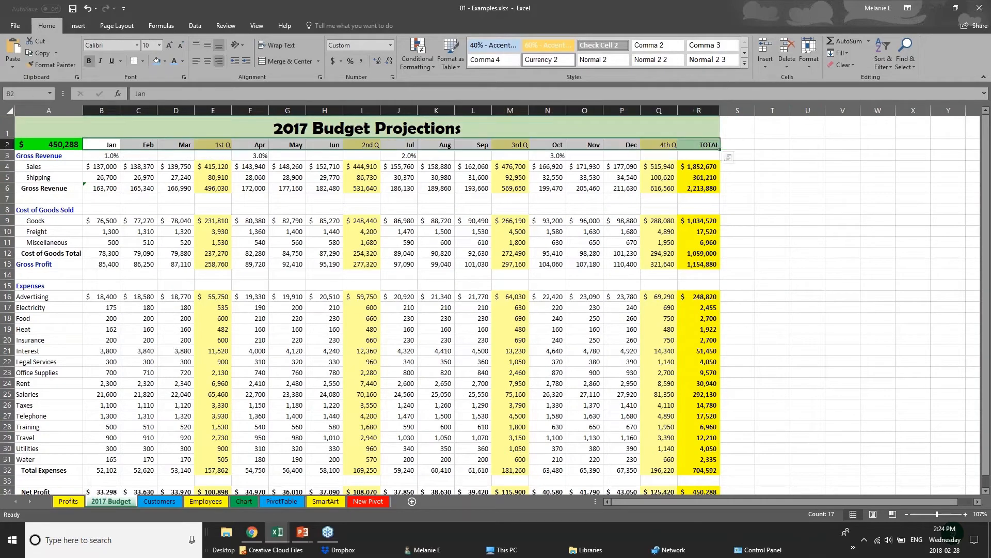
{"action": "left_click", "coordinate": [144, 62]}
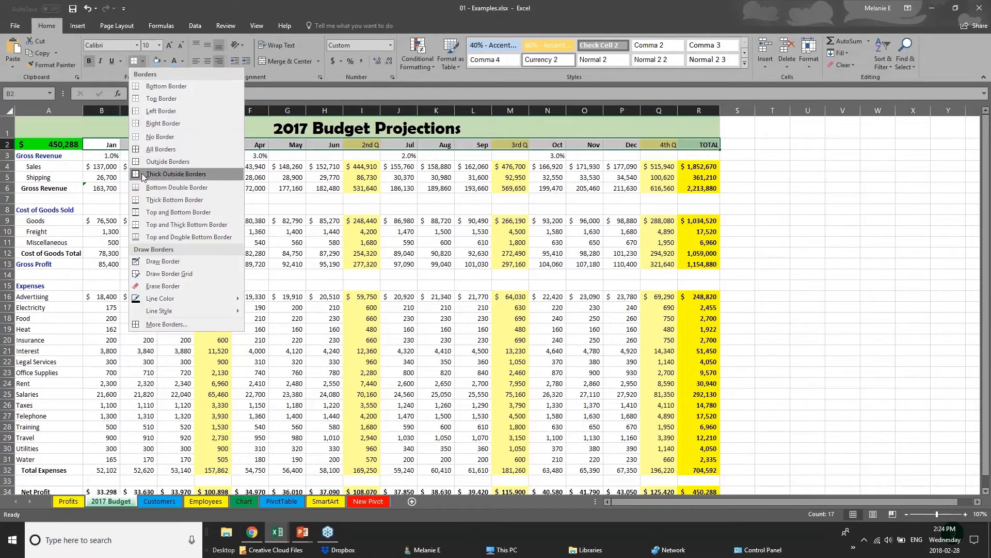
{"action": "left_click", "coordinate": [155, 212]}
{"action": "left_click", "coordinate": [157, 60]}
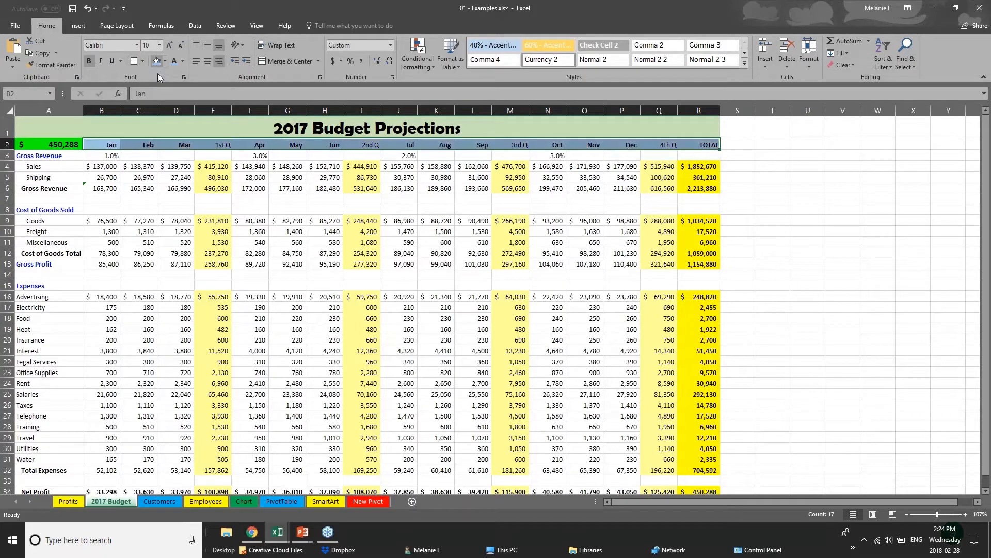
{"action": "left_click", "coordinate": [149, 243]}
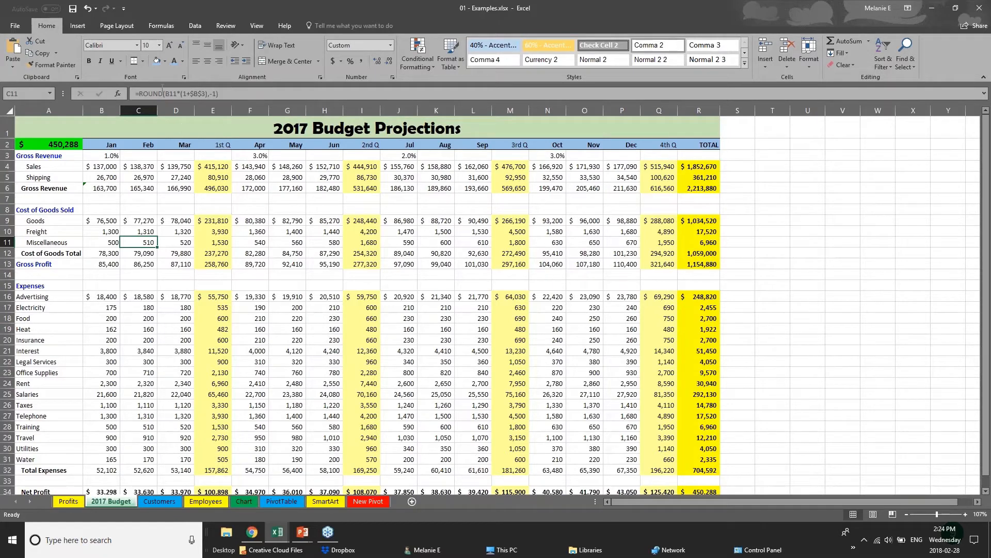
- Change the 2017 Budget Projections title text in A1 to the Arial font
{"action": "left_click", "coordinate": [155, 186]}
{"action": "left_click", "coordinate": [277, 128]}
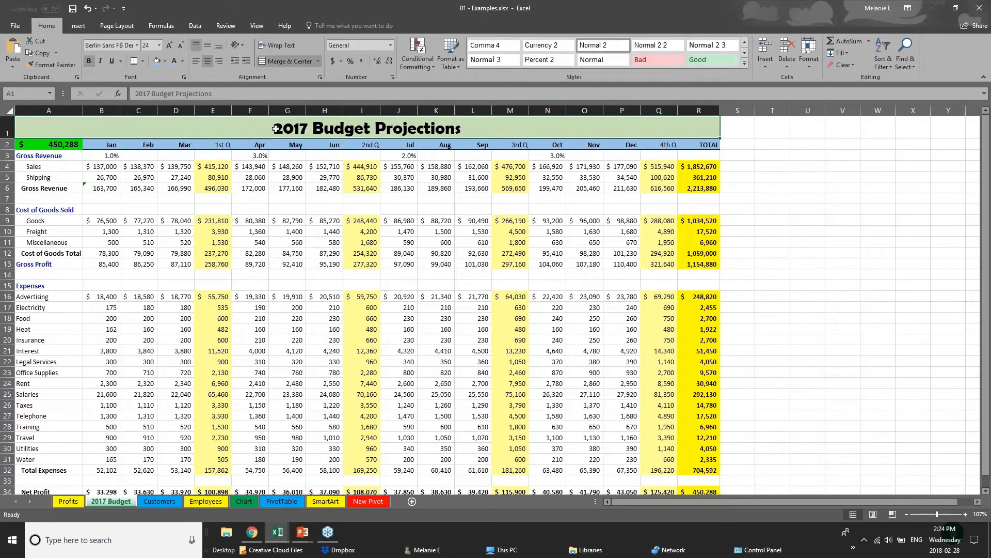
{"action": "left_click", "coordinate": [93, 167]}
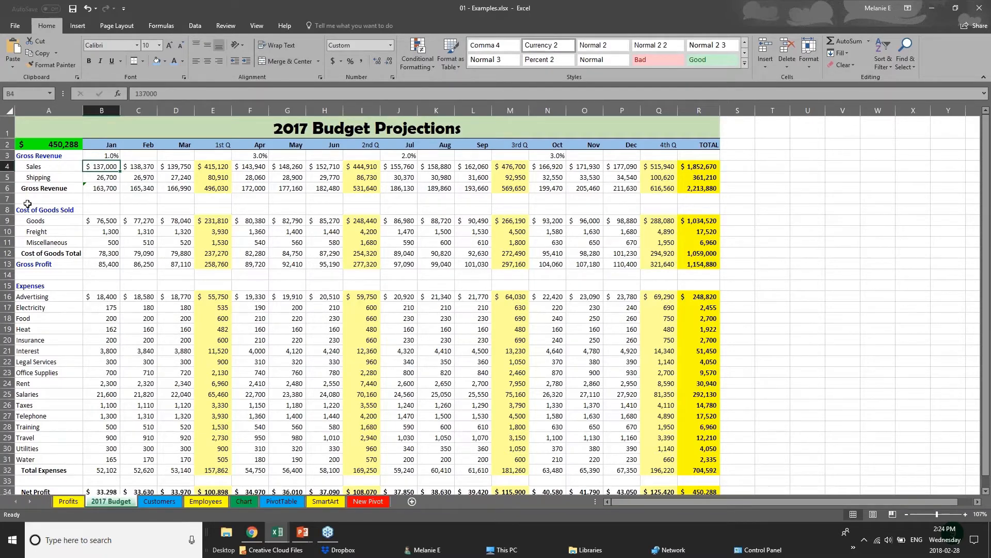
{"action": "left_click", "coordinate": [6, 124]}
{"action": "left_click", "coordinate": [273, 129]}
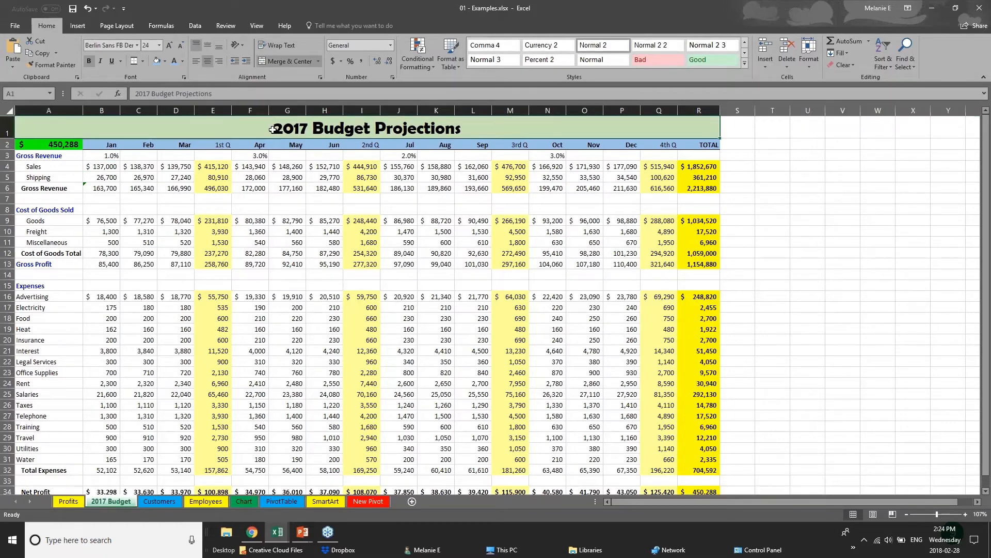
{"action": "double_click", "coordinate": [273, 129]}
{"action": "left_click_drag", "start_coordinate": [272, 129], "coordinate": [463, 131]}
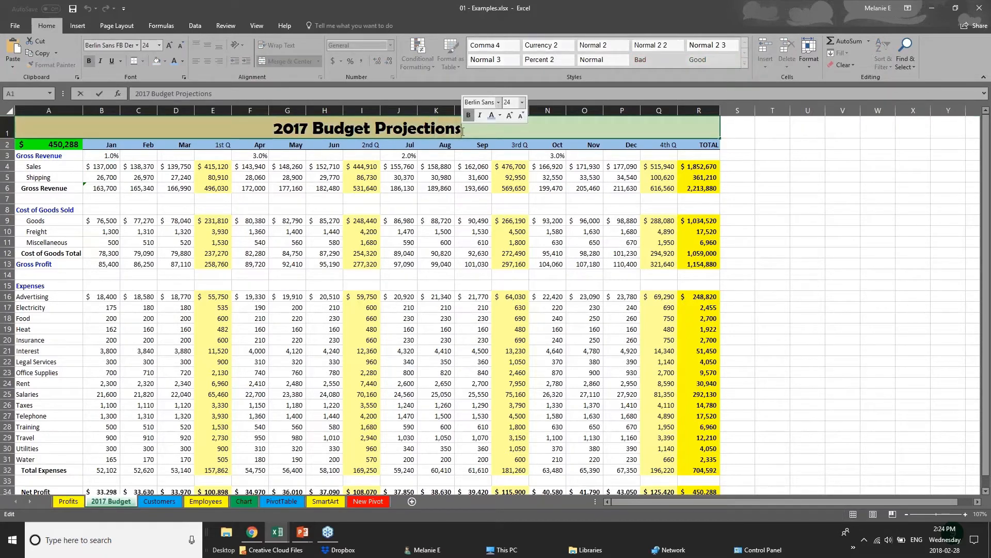
{"action": "left_click", "coordinate": [138, 45]}
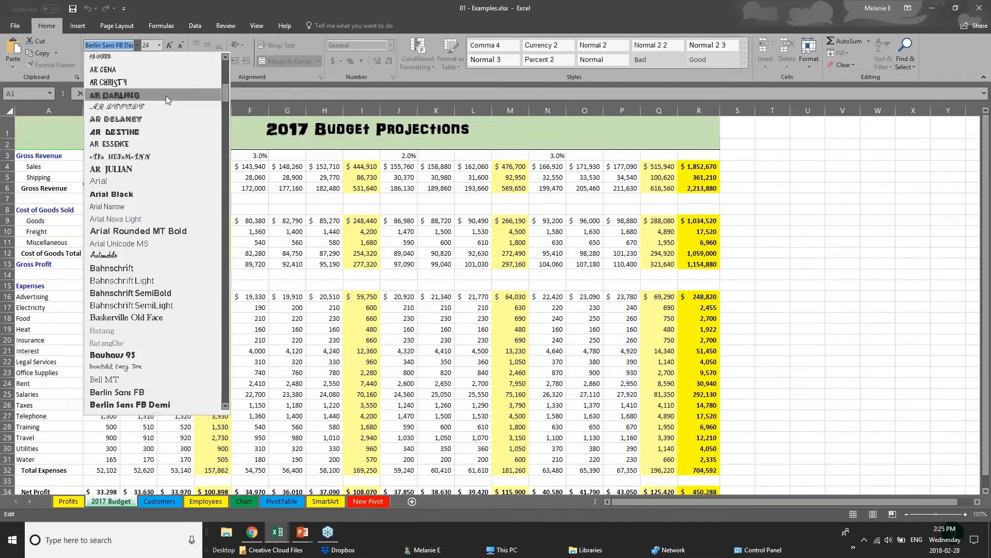
{"action": "left_click", "coordinate": [156, 185]}
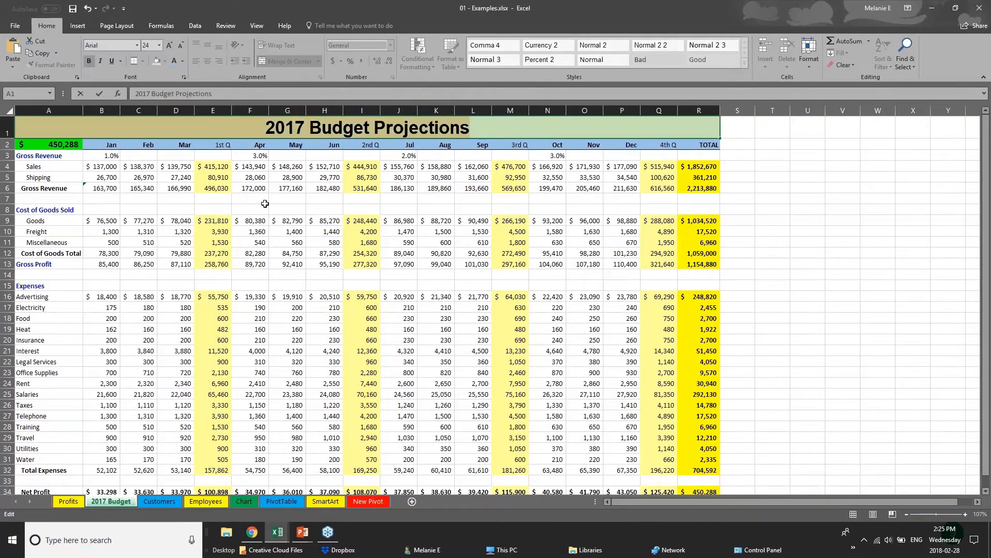
{"action": "right_click", "coordinate": [352, 128]}
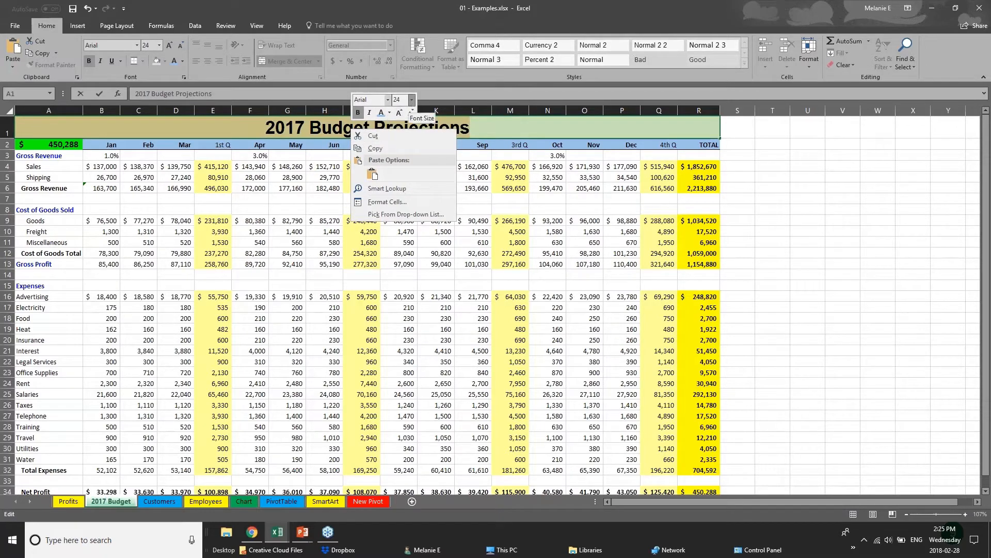
{"action": "left_click", "coordinate": [234, 125]}
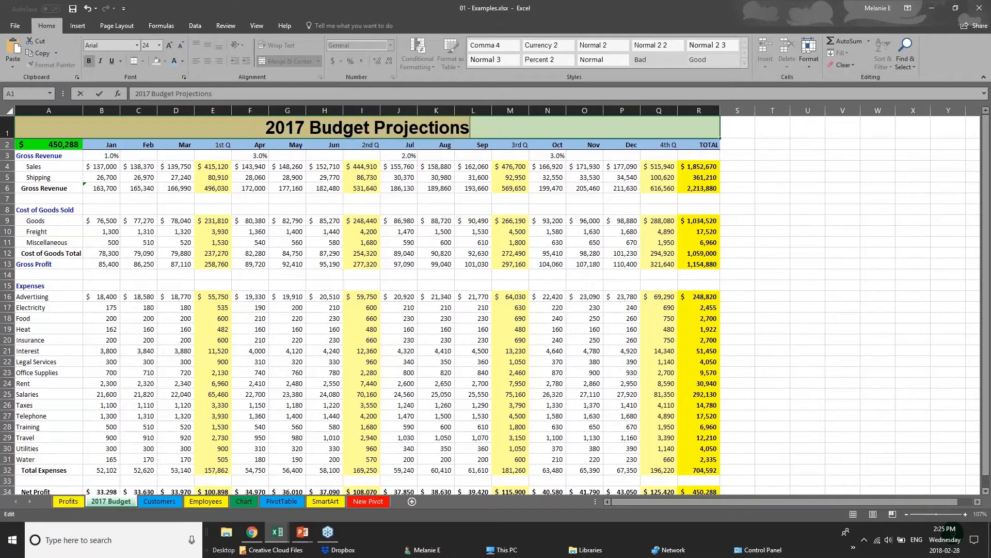
{"action": "left_click", "coordinate": [244, 148]}
- Give the Net Profit row a dark fill with white text
{"action": "left_click", "coordinate": [262, 426]}
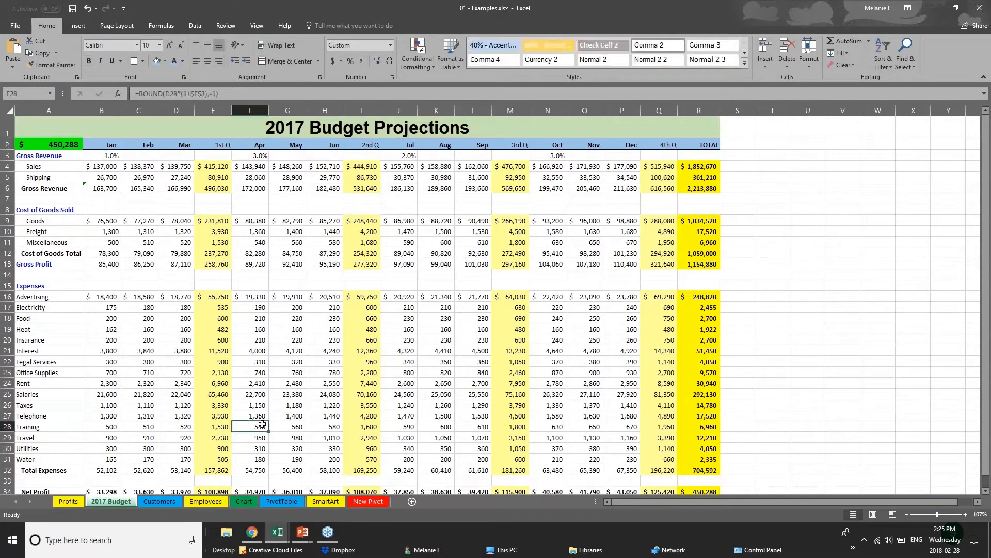
{"action": "scroll", "coordinate": [263, 424], "scroll_direction": "down", "scroll_amount": 2}
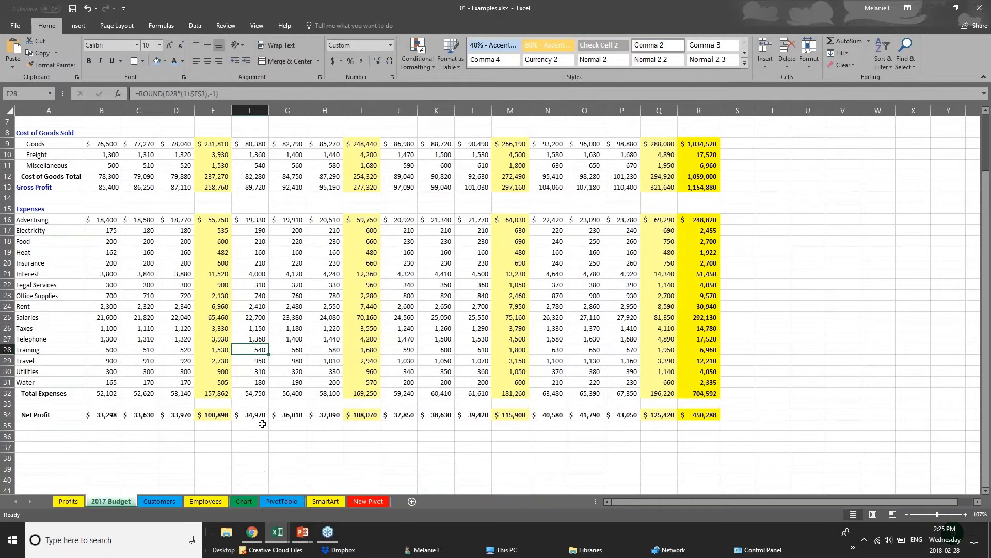
{"action": "scroll", "coordinate": [262, 424], "scroll_direction": "down", "scroll_amount": 1}
{"action": "left_click_drag", "start_coordinate": [697, 382], "coordinate": [15, 381]}
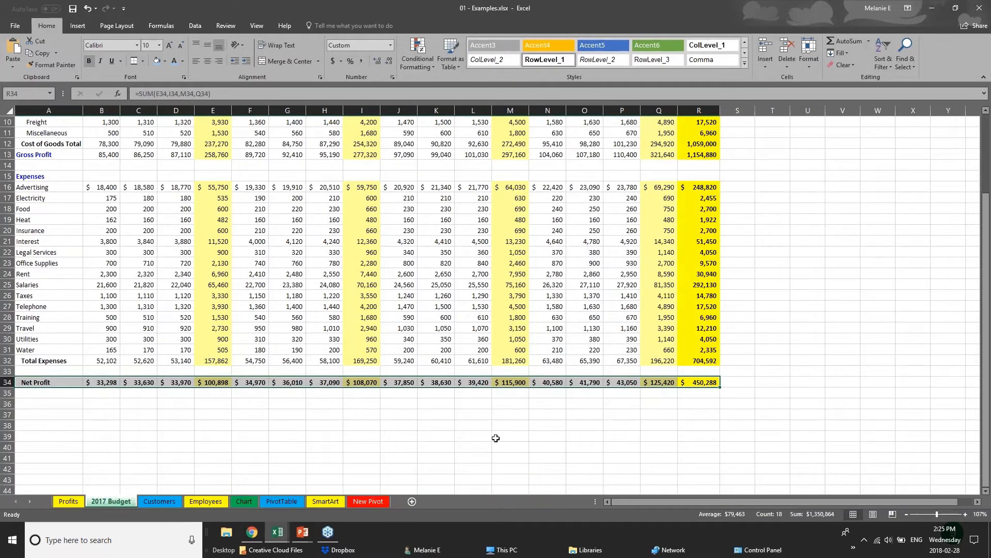
{"action": "left_click", "coordinate": [165, 61]}
{"action": "left_click", "coordinate": [163, 98]}
{"action": "left_click", "coordinate": [182, 61]}
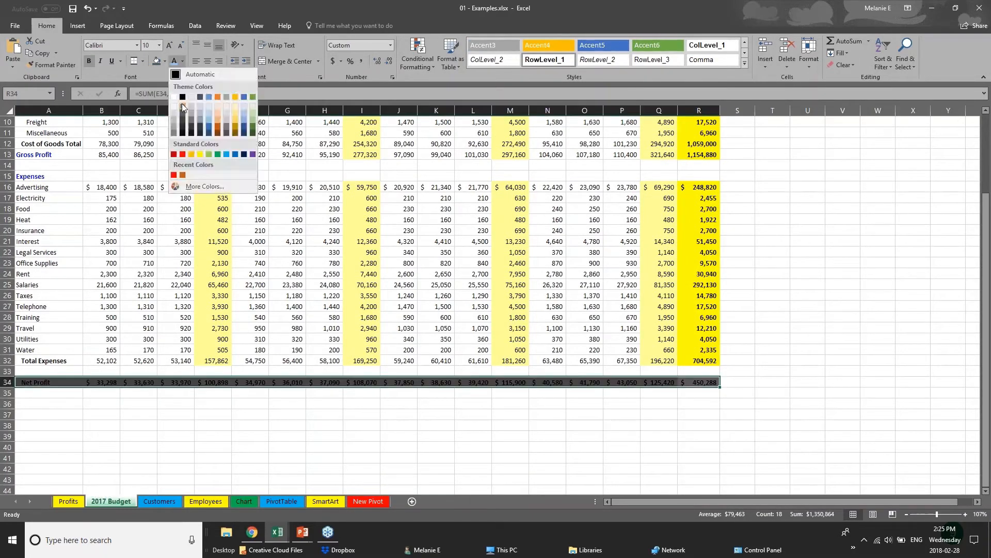
{"action": "left_click", "coordinate": [182, 105]}
{"action": "left_click", "coordinate": [390, 405]}
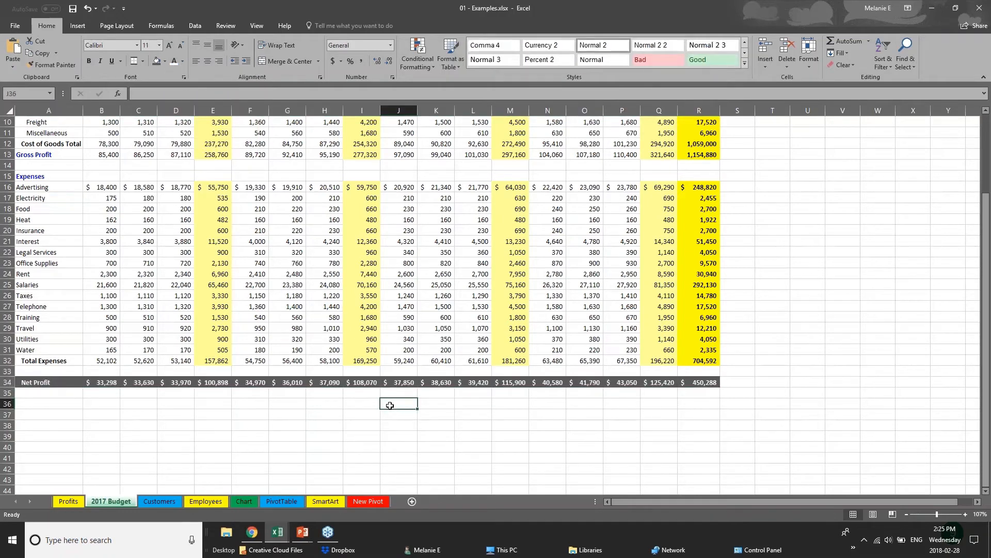
- Scroll back to the top and switch to the PowerPoint Creating Charts slide
{"action": "scroll", "coordinate": [390, 405], "scroll_direction": "up", "scroll_amount": 1}
{"action": "scroll", "coordinate": [389, 405], "scroll_direction": "up", "scroll_amount": 2}
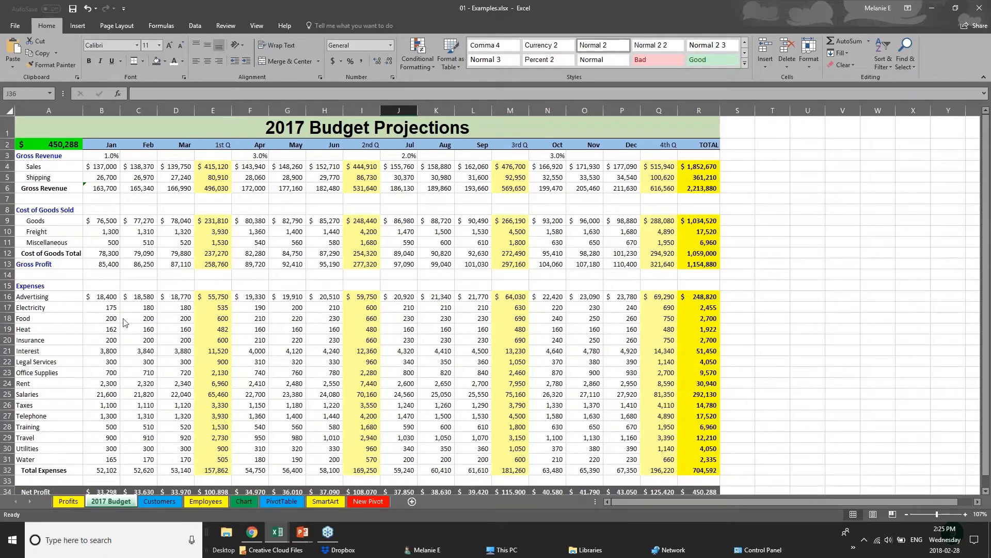
{"action": "left_click", "coordinate": [302, 533]}
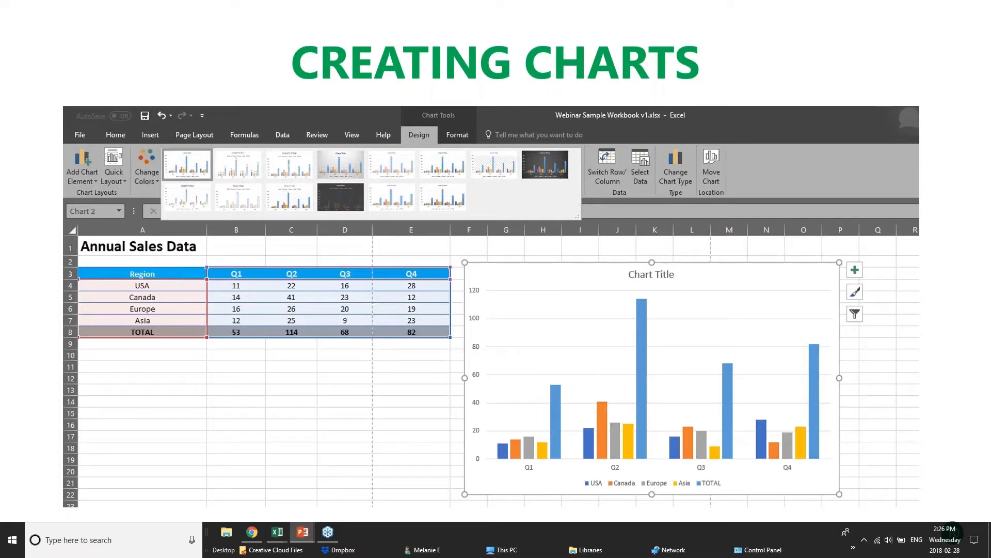
- Return to the Annual Sales Data workbook and inspect USA's Q1–Q4 figures and the Q1, Q4 totals
{"action": "left_click", "coordinate": [274, 532]}
{"action": "left_click", "coordinate": [266, 169]}
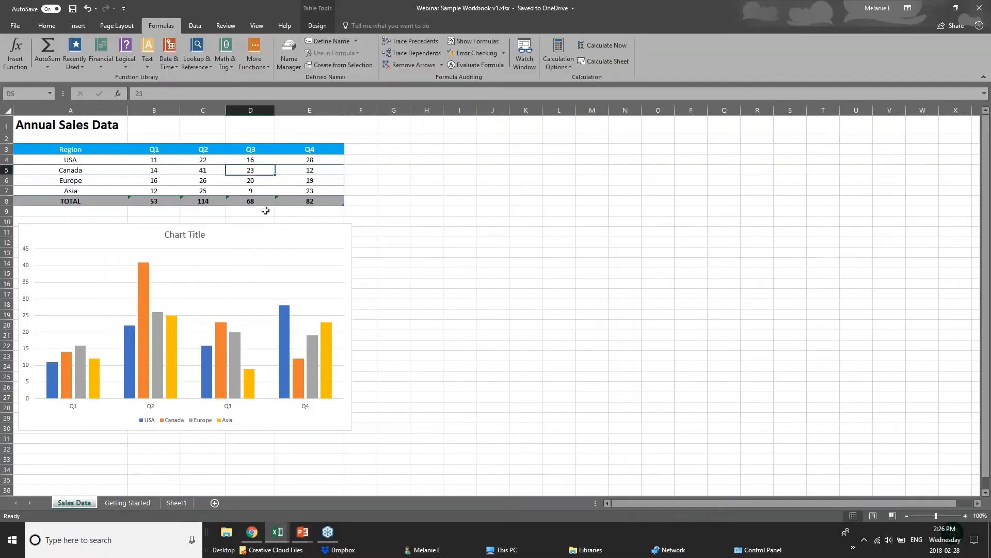
{"action": "left_click", "coordinate": [173, 163]}
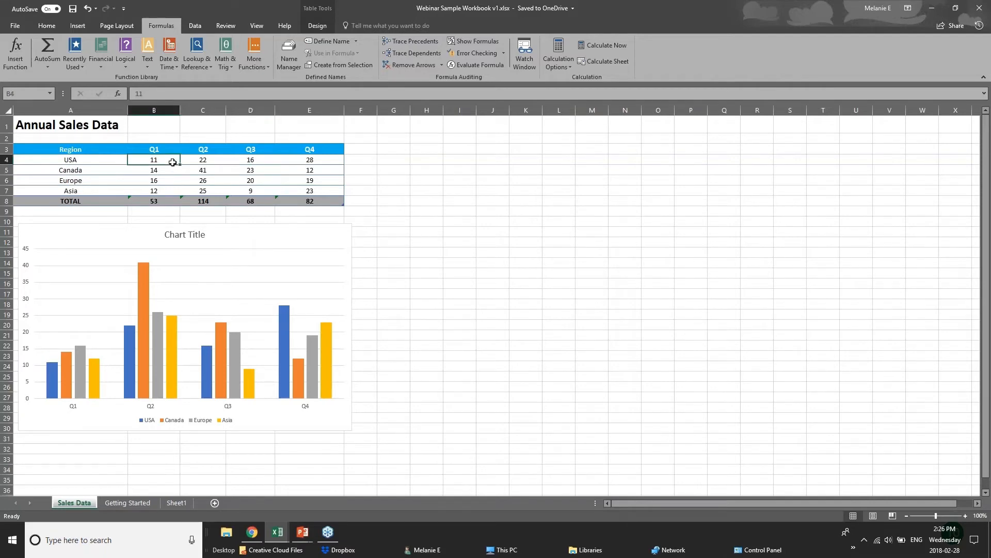
{"action": "left_click", "coordinate": [212, 163]}
{"action": "left_click", "coordinate": [260, 161]}
{"action": "left_click", "coordinate": [309, 157]}
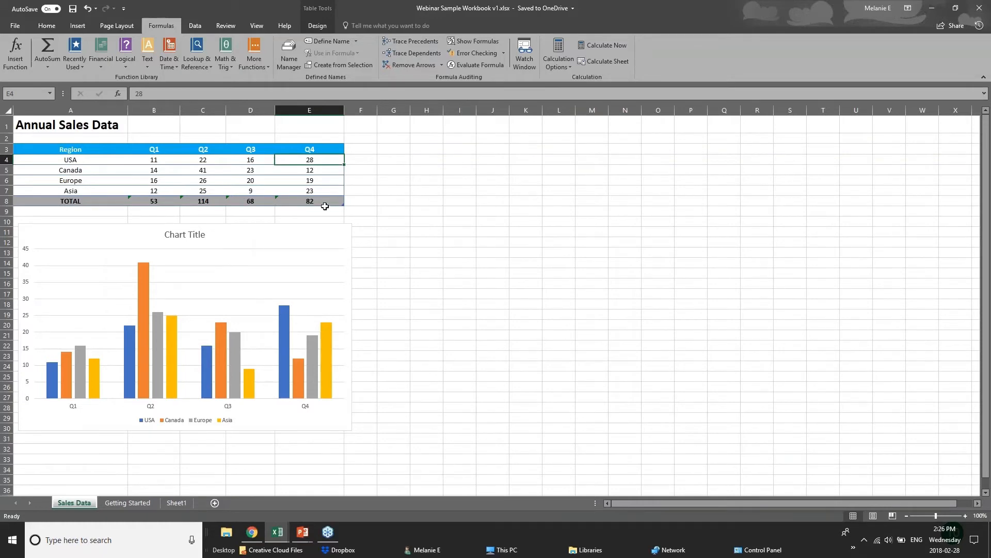
{"action": "left_click", "coordinate": [324, 202]}
{"action": "left_click", "coordinate": [155, 201]}
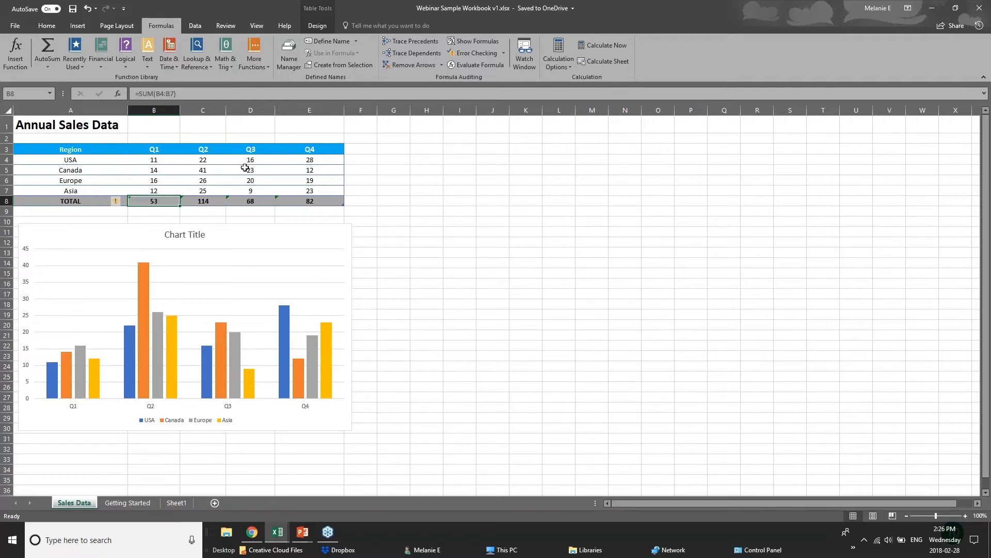
{"action": "left_click", "coordinate": [273, 535]}
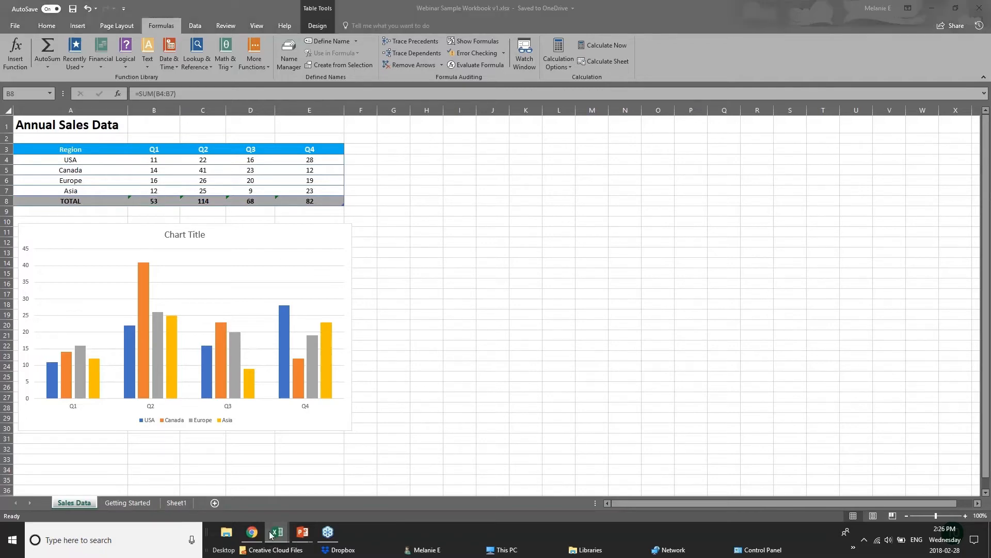
- Switch to 01 - Examples.xlsx, open the Chart sheet and delete the Furniture Sales by Region chart
{"action": "left_click", "coordinate": [268, 498]}
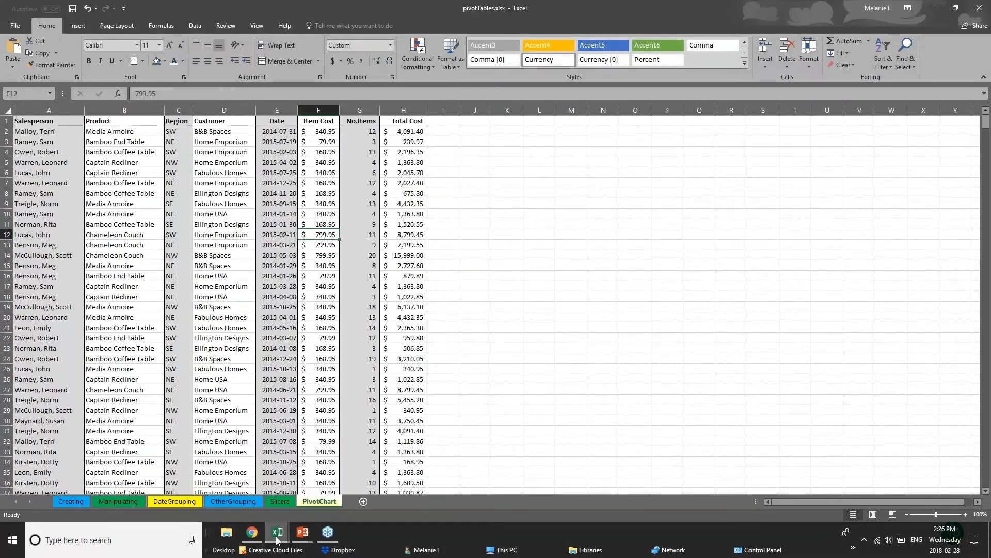
{"action": "left_click", "coordinate": [277, 539]}
{"action": "left_click", "coordinate": [226, 504]}
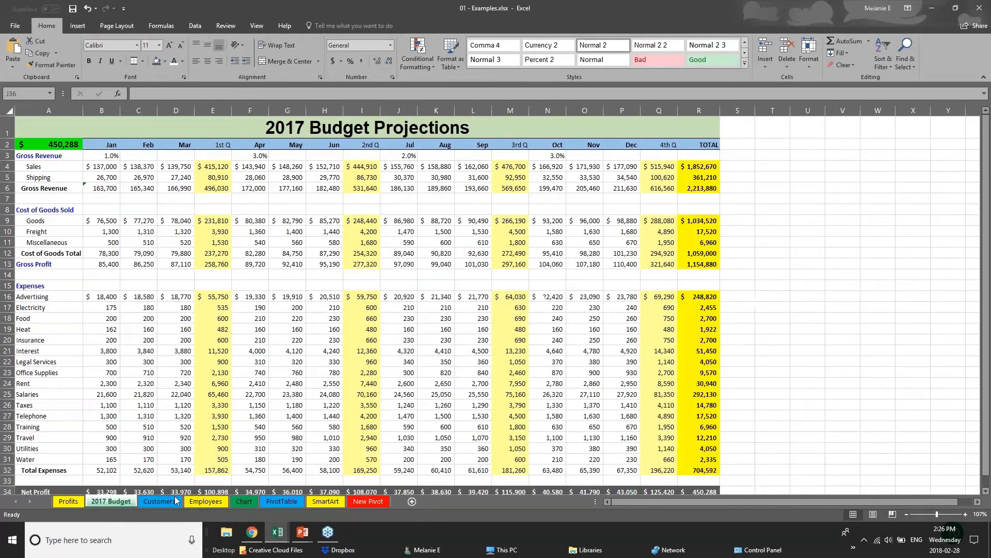
{"action": "left_click", "coordinate": [243, 501]}
{"action": "left_click_drag", "start_coordinate": [648, 305], "coordinate": [802, 354]}
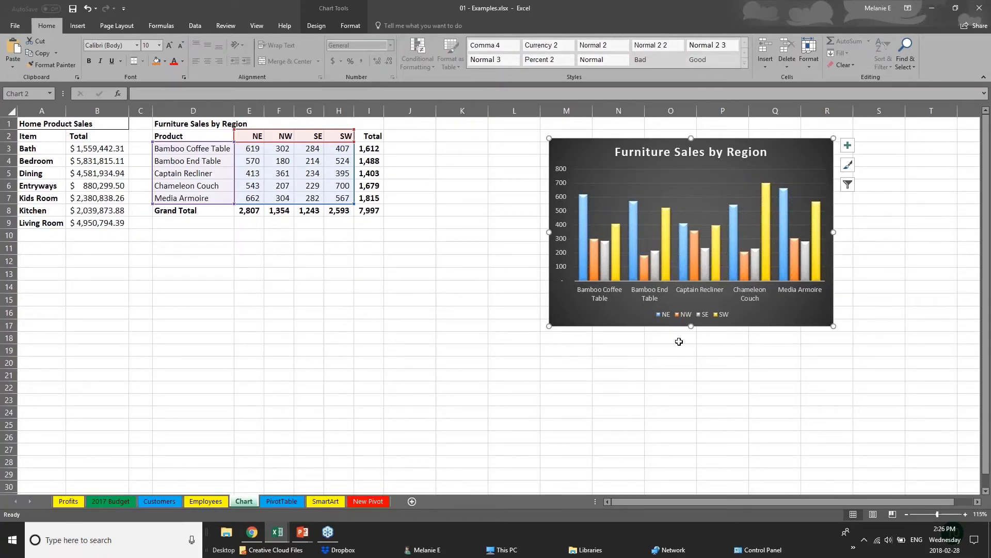
{"action": "left_click_drag", "start_coordinate": [648, 323], "coordinate": [742, 318]}
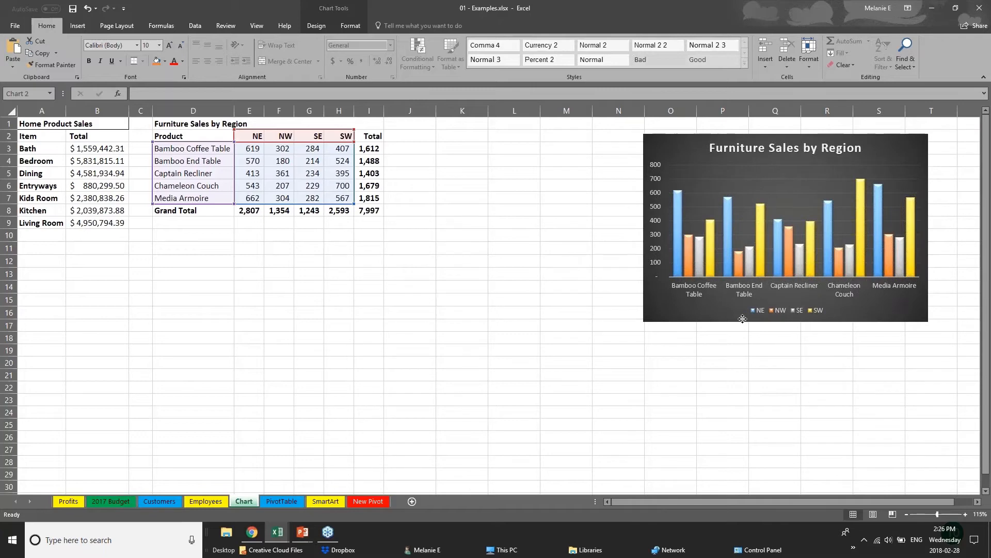
{"action": "key", "text": "Delete"}
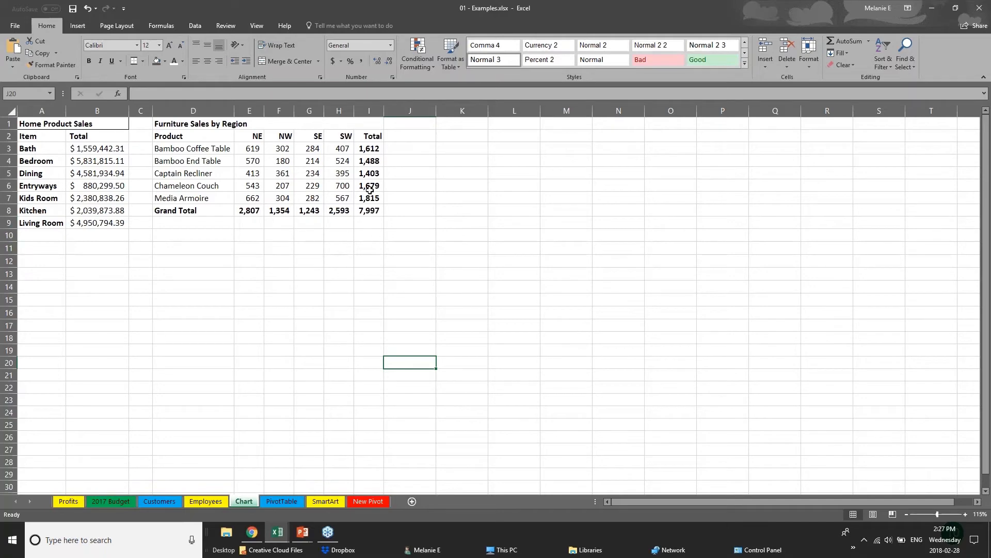
- Select the Furniture Sales product names and regional figures D2:H7, leaving out the totals
{"action": "left_click", "coordinate": [180, 135]}
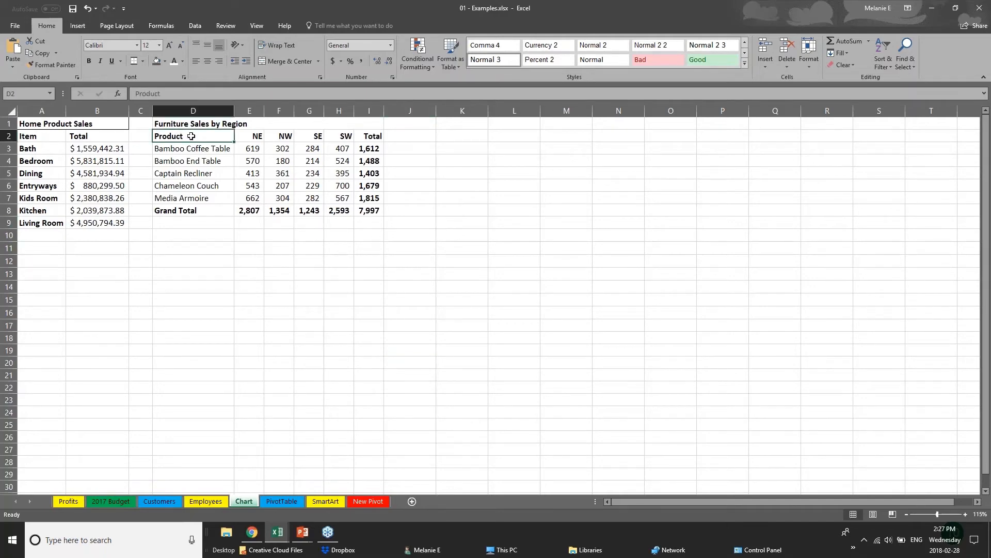
{"action": "left_click", "coordinate": [267, 278]}
{"action": "left_click_drag", "start_coordinate": [369, 148], "coordinate": [382, 211]}
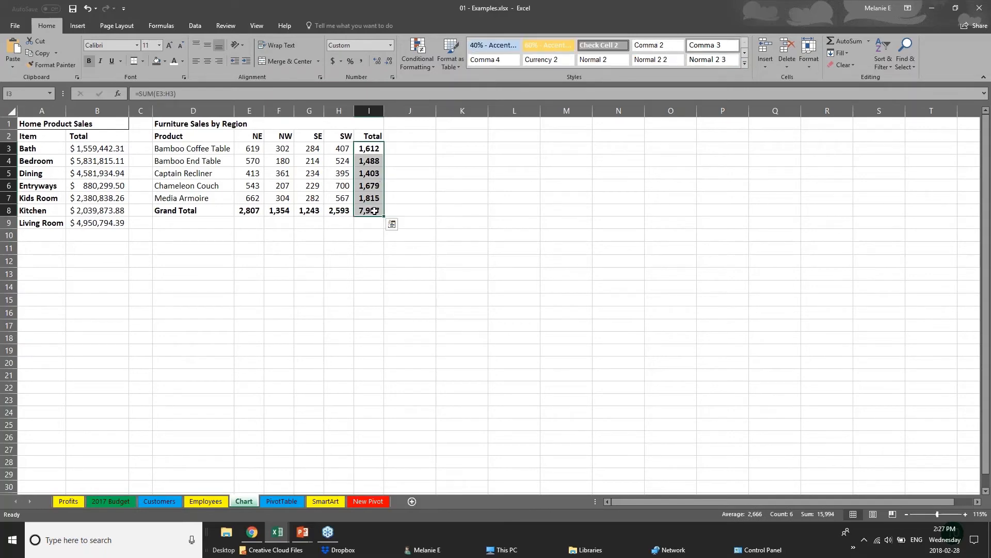
{"action": "left_click_drag", "start_coordinate": [197, 209], "coordinate": [373, 210]}
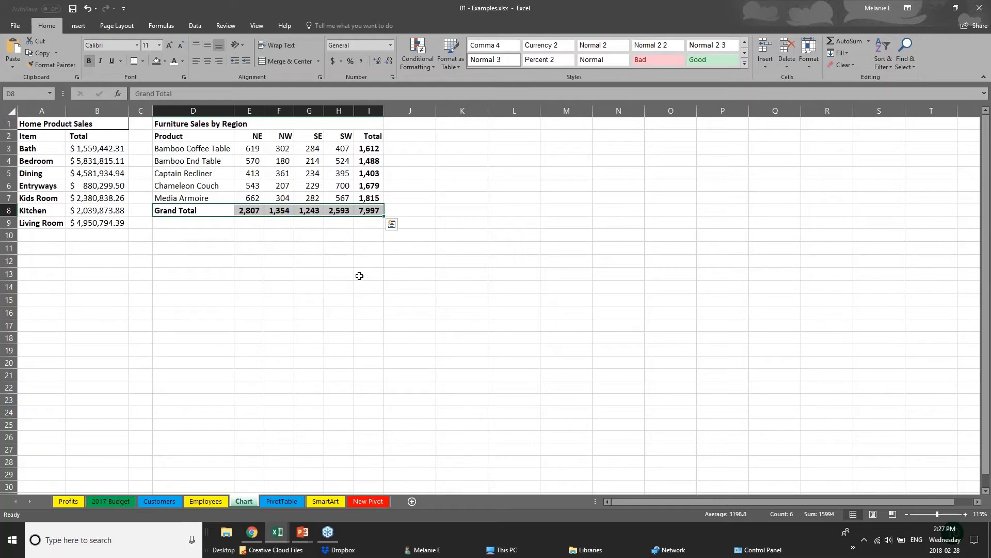
{"action": "left_click", "coordinate": [249, 261]}
{"action": "left_click_drag", "start_coordinate": [170, 136], "coordinate": [350, 198]}
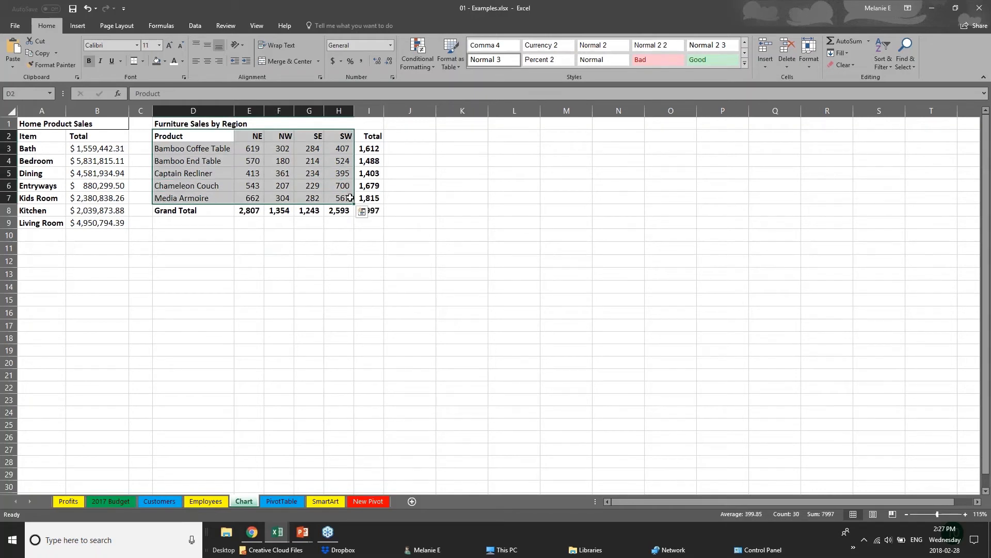
{"action": "left_click", "coordinate": [77, 26]}
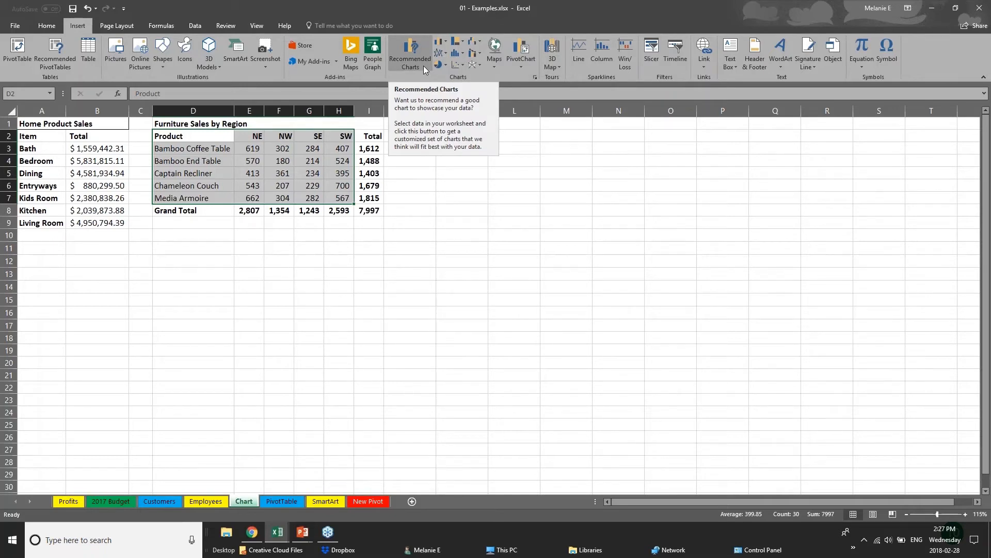
- Browse the hierarchy chart types, then open Recommended Charts previewing a Clustered Bar chart
{"action": "left_click", "coordinate": [462, 44]}
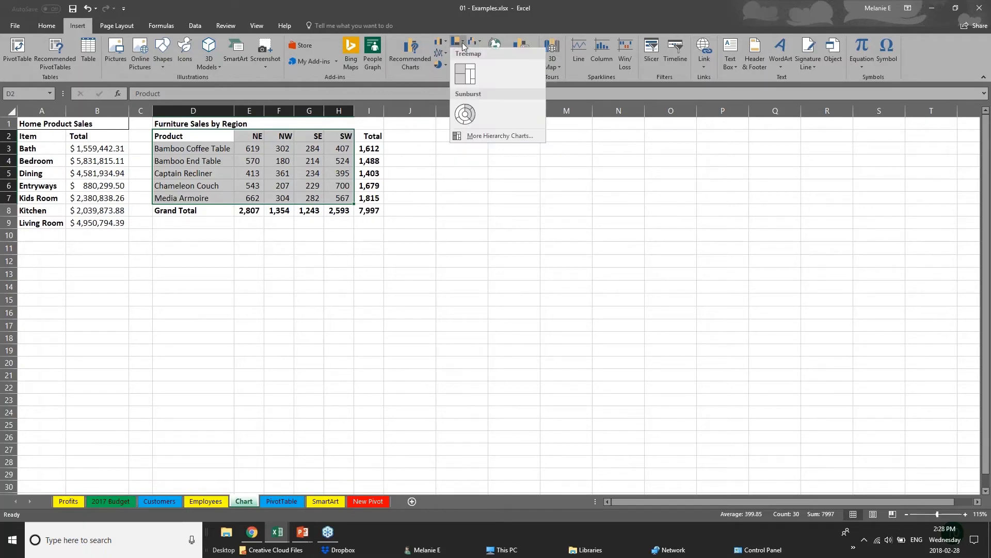
{"action": "mouse_move", "coordinate": [447, 43]}
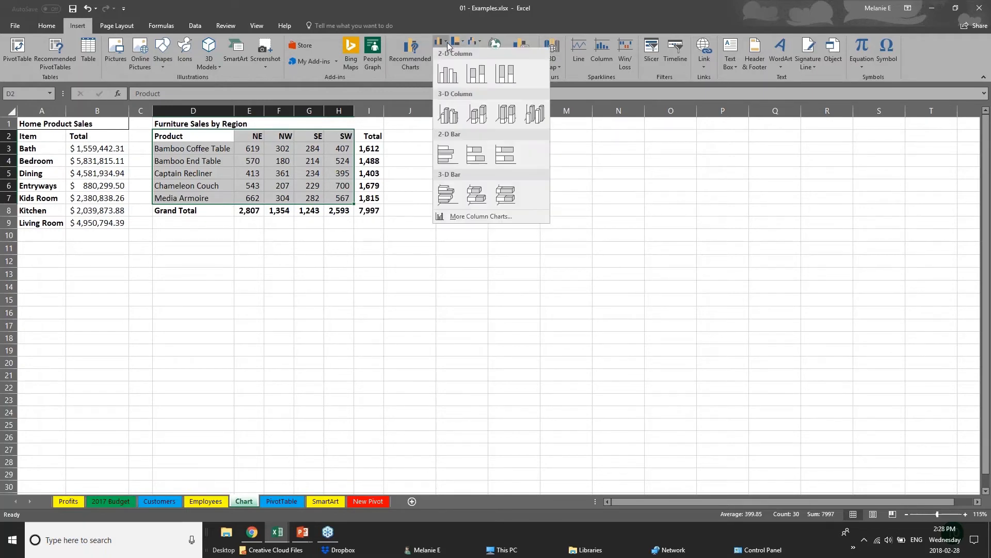
{"action": "left_click", "coordinate": [398, 60]}
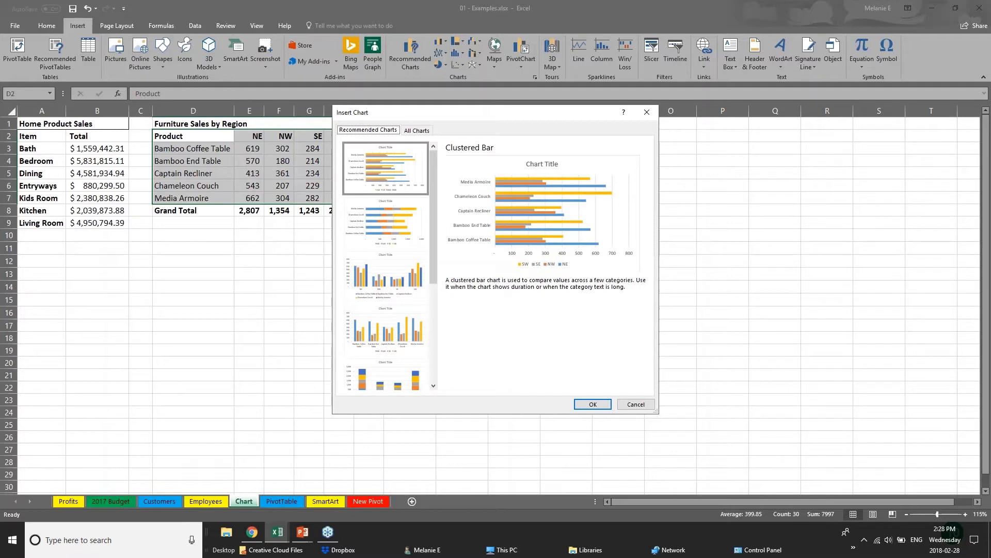
- Browse the recommended charts and insert a Clustered Bar chart of the furniture sales
{"action": "left_click", "coordinate": [385, 230]}
{"action": "left_click", "coordinate": [399, 298]}
{"action": "left_click", "coordinate": [408, 330]}
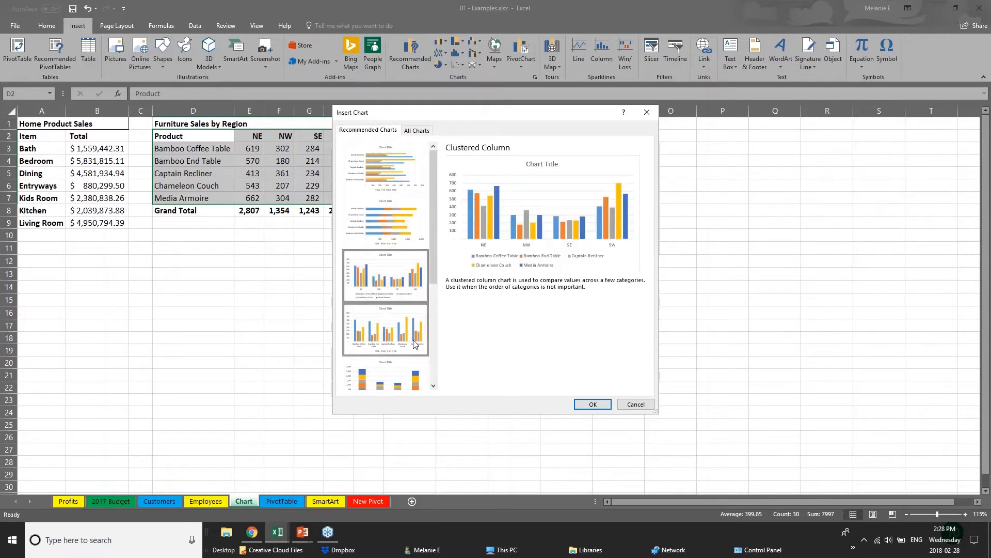
{"action": "left_click", "coordinate": [416, 382]}
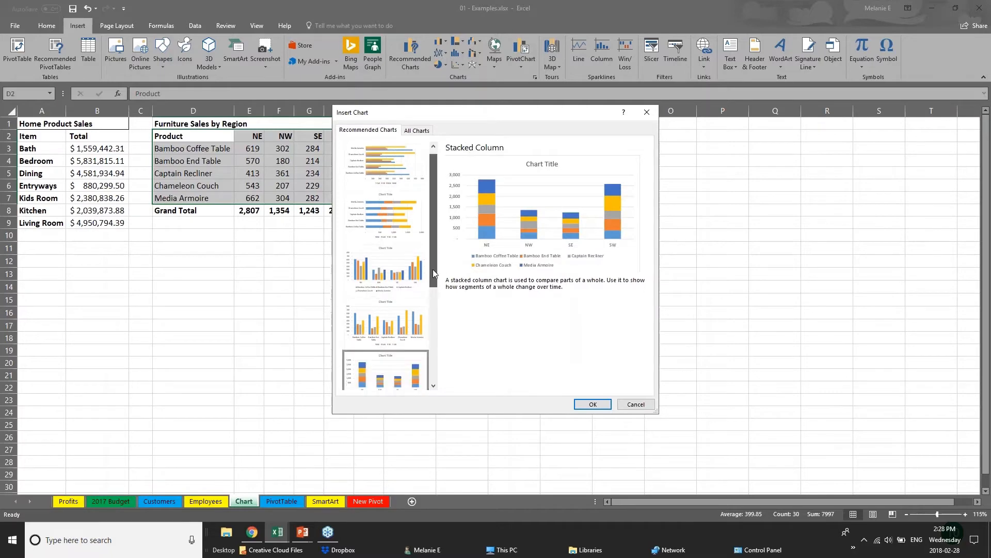
{"action": "left_click_drag", "start_coordinate": [432, 268], "coordinate": [444, 360]}
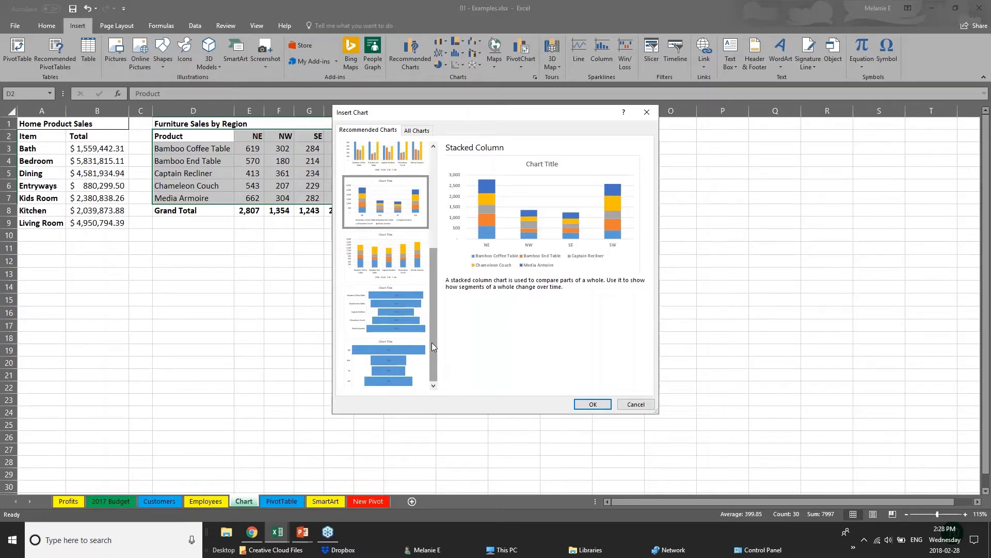
{"action": "left_click_drag", "start_coordinate": [432, 343], "coordinate": [422, 288]}
{"action": "left_click", "coordinate": [417, 166]}
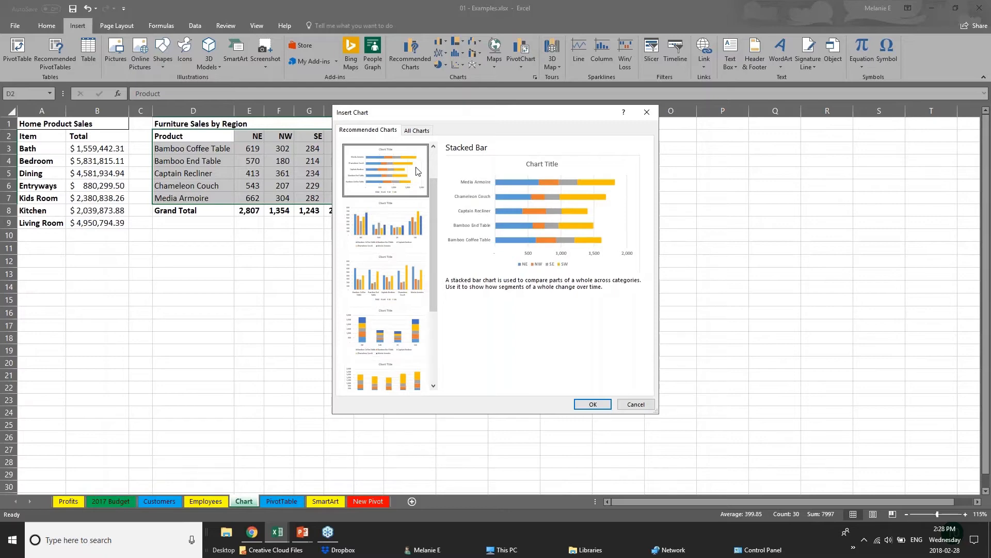
{"action": "scroll", "coordinate": [432, 191], "scroll_direction": "up", "scroll_amount": 1}
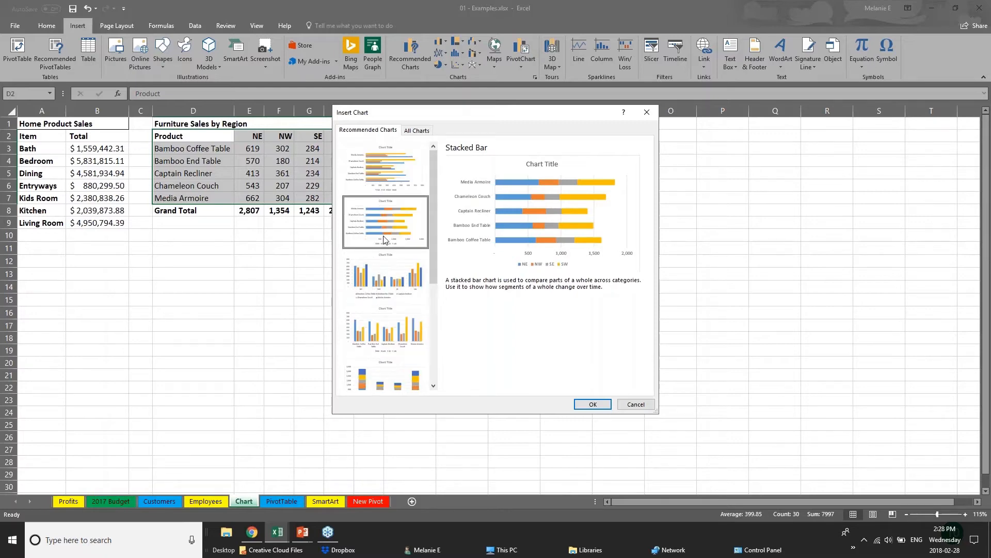
{"action": "left_click", "coordinate": [376, 172]}
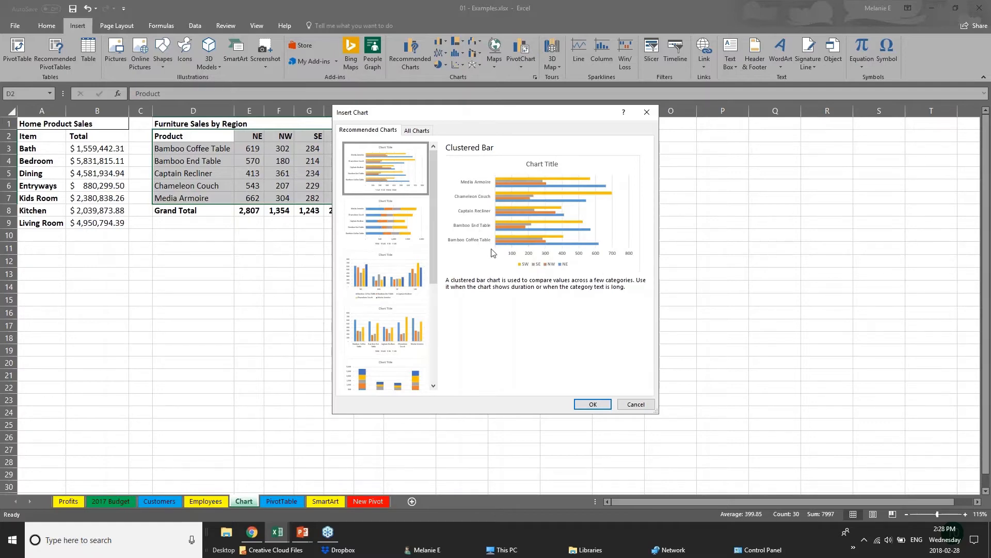
{"action": "left_click", "coordinate": [594, 404]}
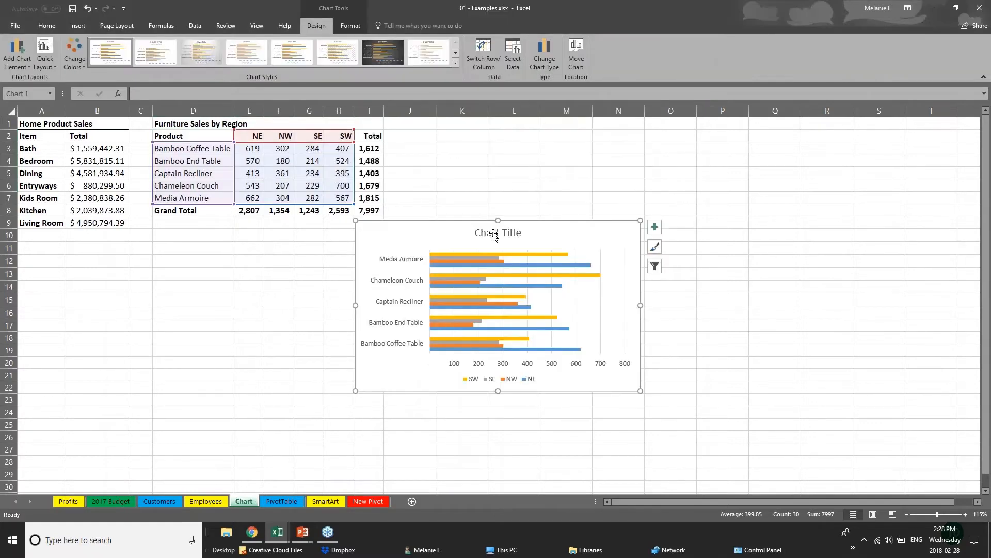
- Move the chart up beside the furniture data and stretch it across columns J to R
{"action": "left_click_drag", "start_coordinate": [542, 223], "coordinate": [589, 141]}
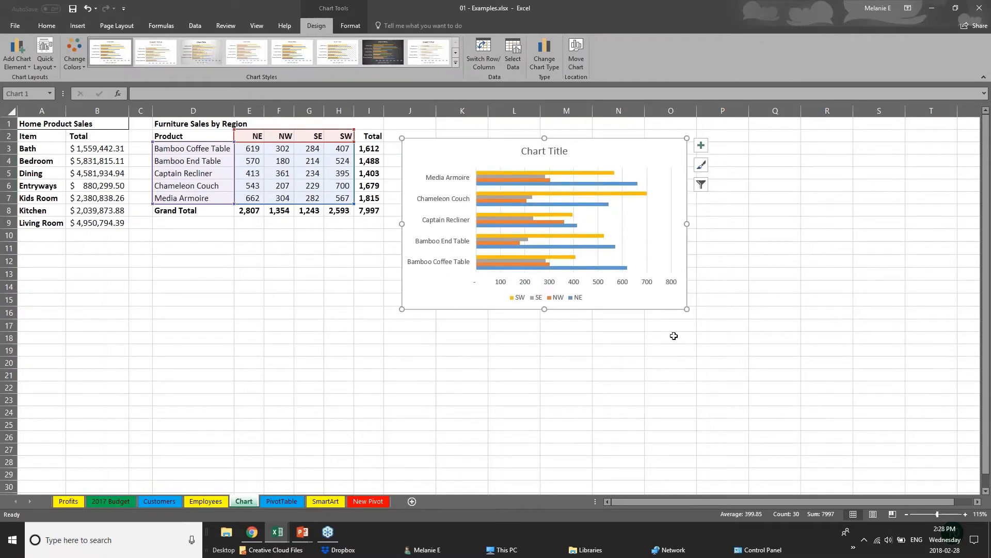
{"action": "left_click_drag", "start_coordinate": [687, 309], "coordinate": [820, 404]}
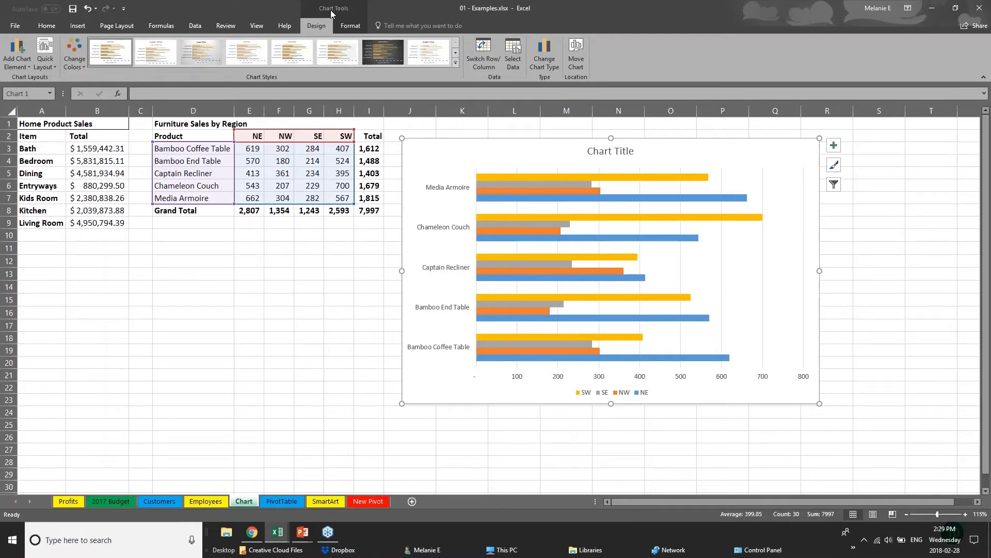
{"action": "left_click", "coordinate": [258, 361]}
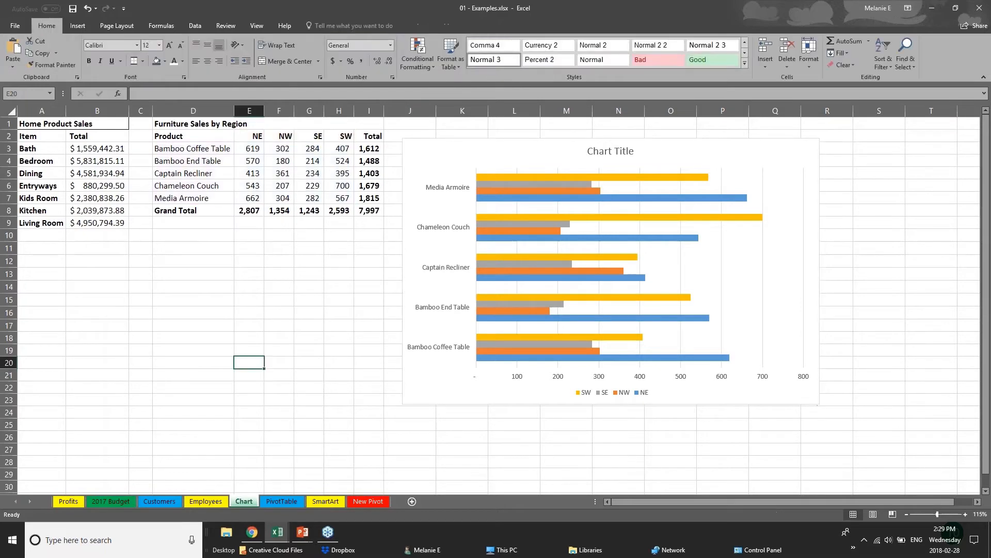
{"action": "left_click", "coordinate": [459, 366]}
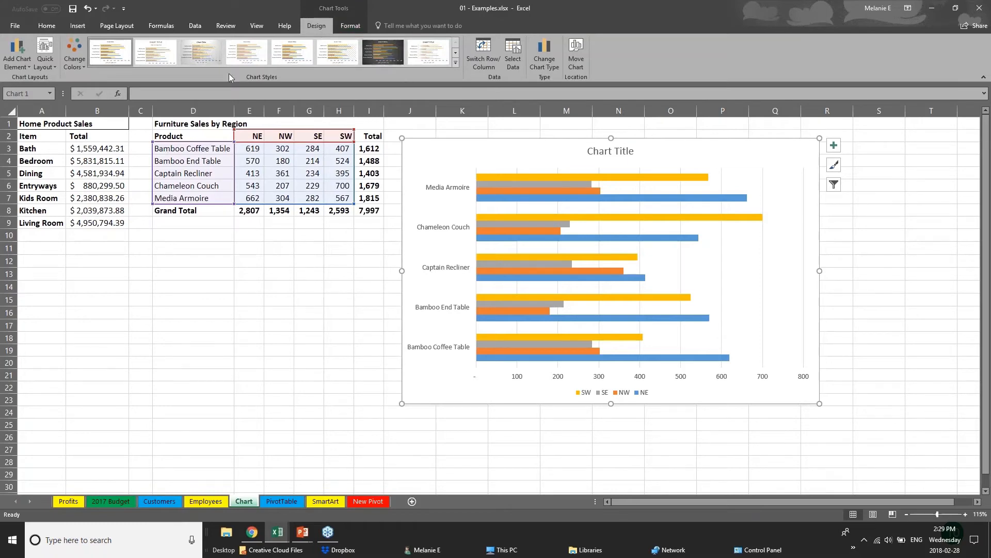
- Recolour the chart with the green, gold and blue colour palette
{"action": "left_click", "coordinate": [78, 65]}
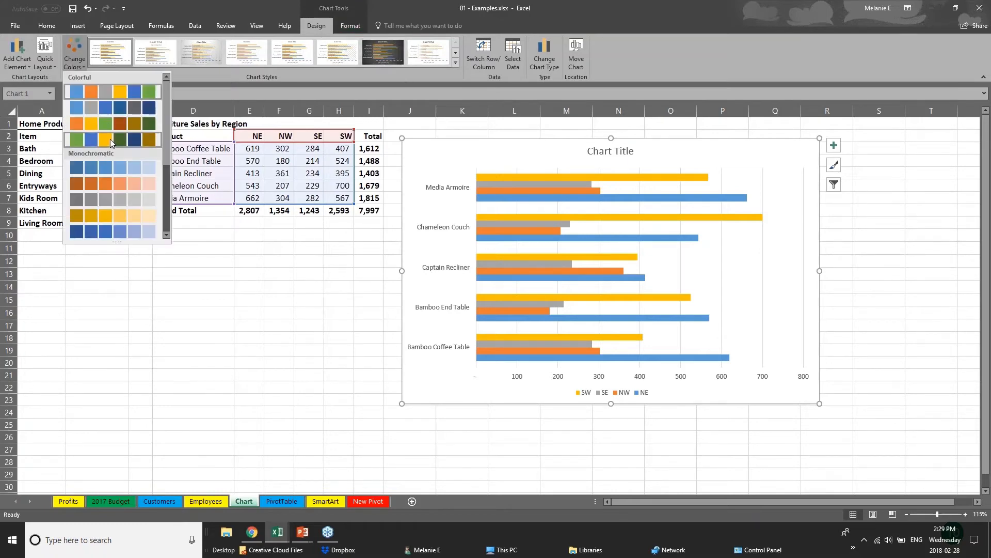
{"action": "left_click", "coordinate": [110, 138]}
{"action": "left_click", "coordinate": [110, 182]}
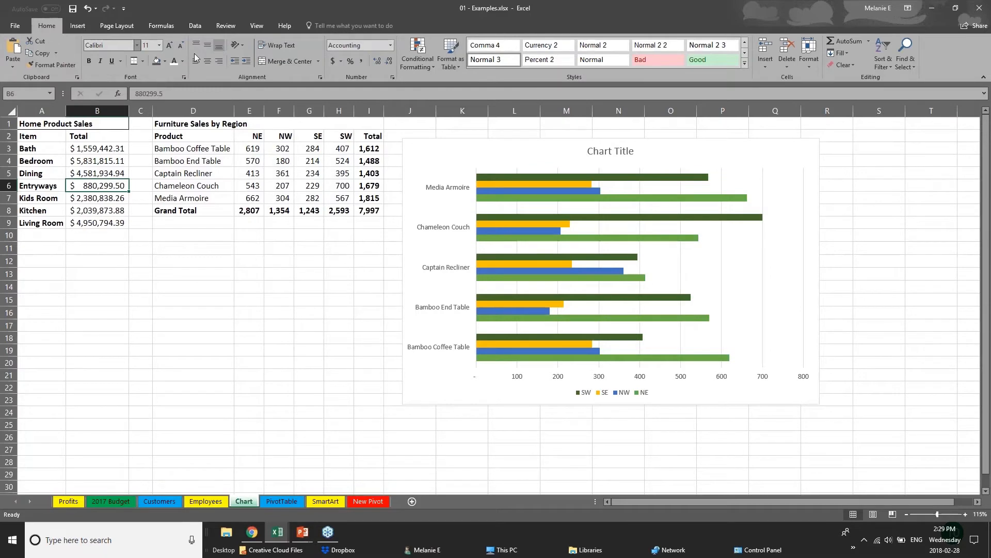
{"action": "left_click", "coordinate": [557, 269]}
{"action": "left_click", "coordinate": [74, 56]}
{"action": "left_click", "coordinate": [110, 167]}
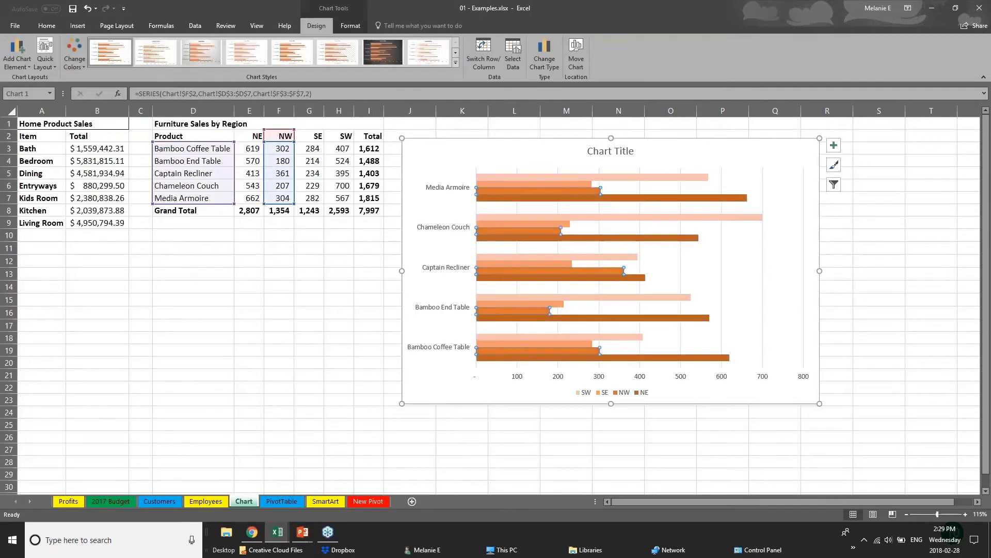
{"action": "left_click", "coordinate": [77, 57]}
{"action": "left_click", "coordinate": [110, 139]}
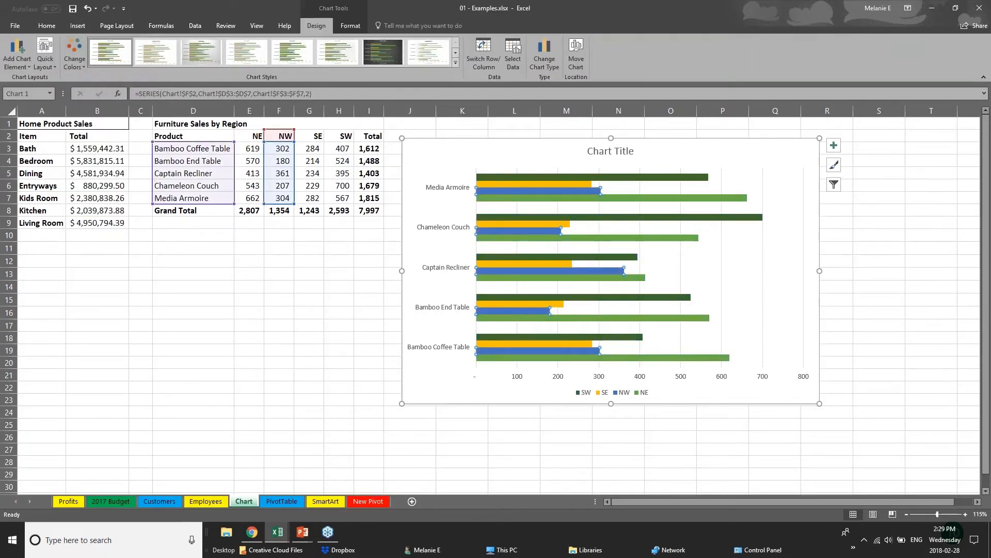
- Apply the chart style with gradient bars and value labels
{"action": "left_click", "coordinate": [456, 63]}
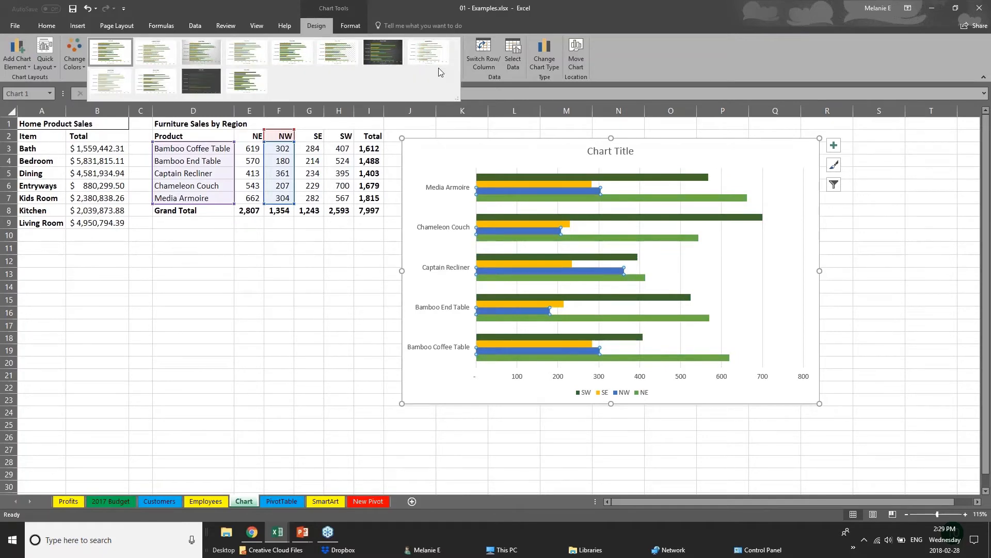
{"action": "left_click", "coordinate": [201, 51]}
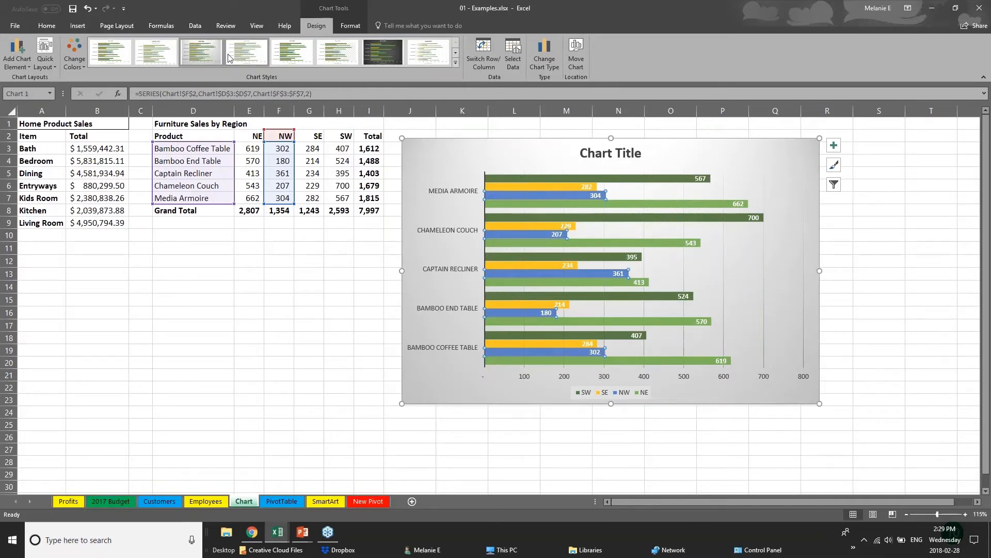
{"action": "left_click", "coordinate": [292, 54]}
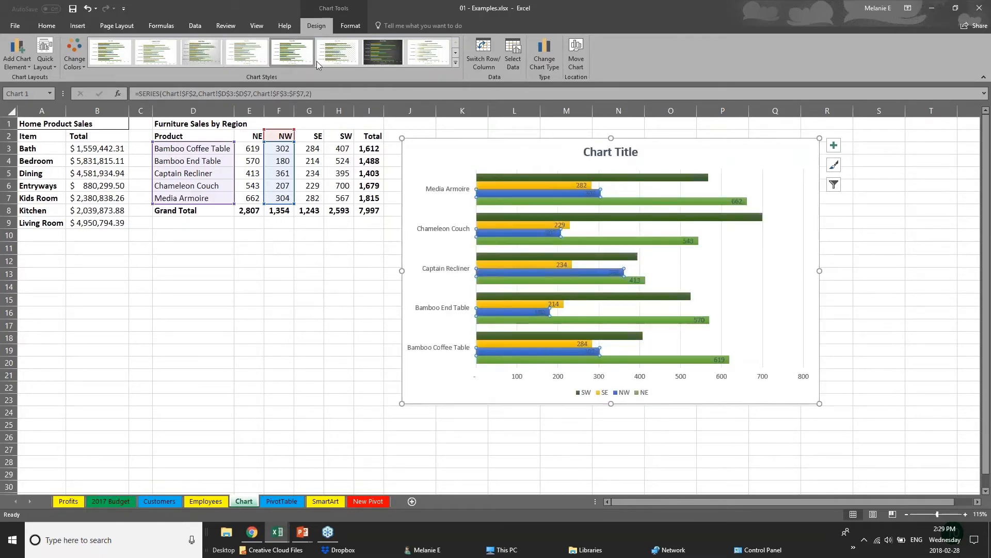
{"action": "left_click", "coordinate": [432, 55]}
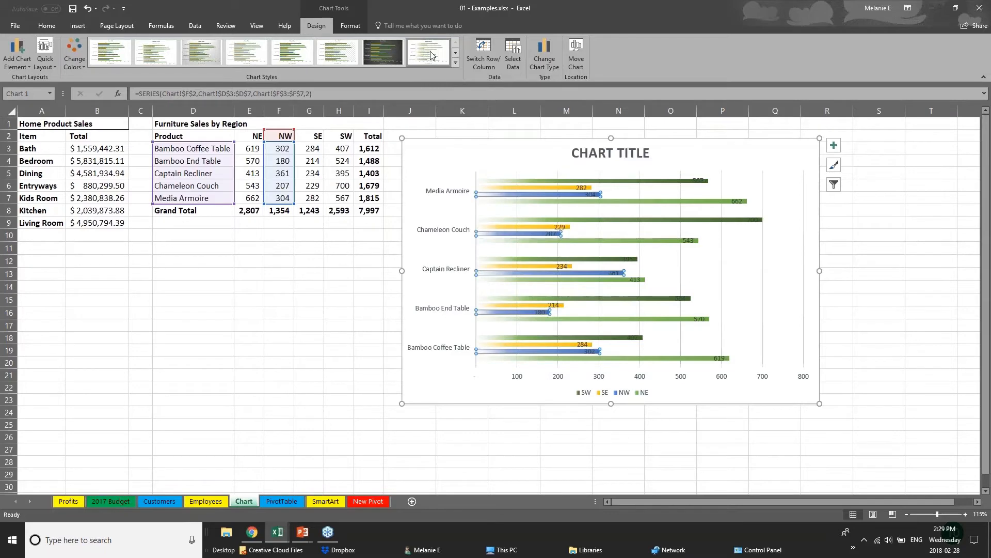
{"action": "left_click", "coordinate": [455, 62]}
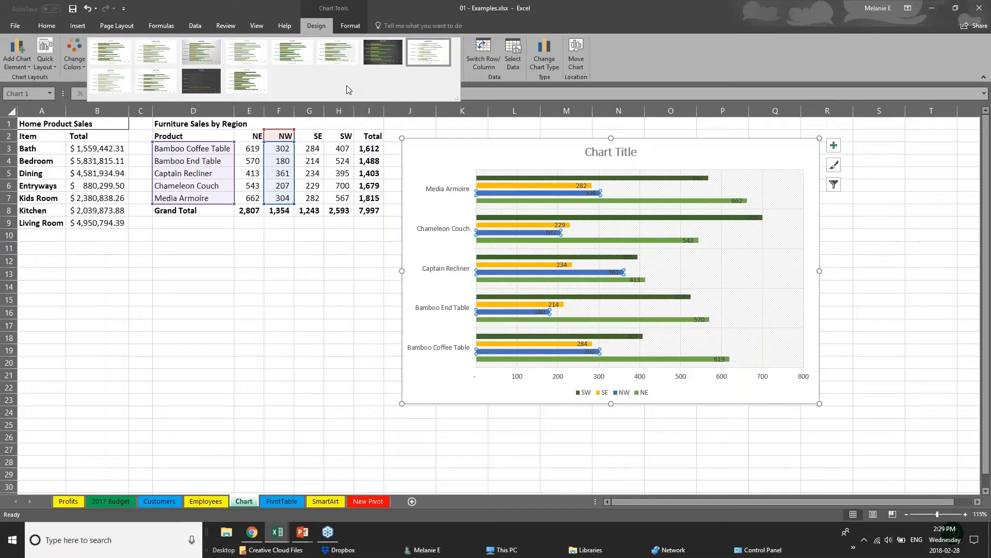
{"action": "key", "text": "Escape"}
{"action": "left_click", "coordinate": [351, 25]}
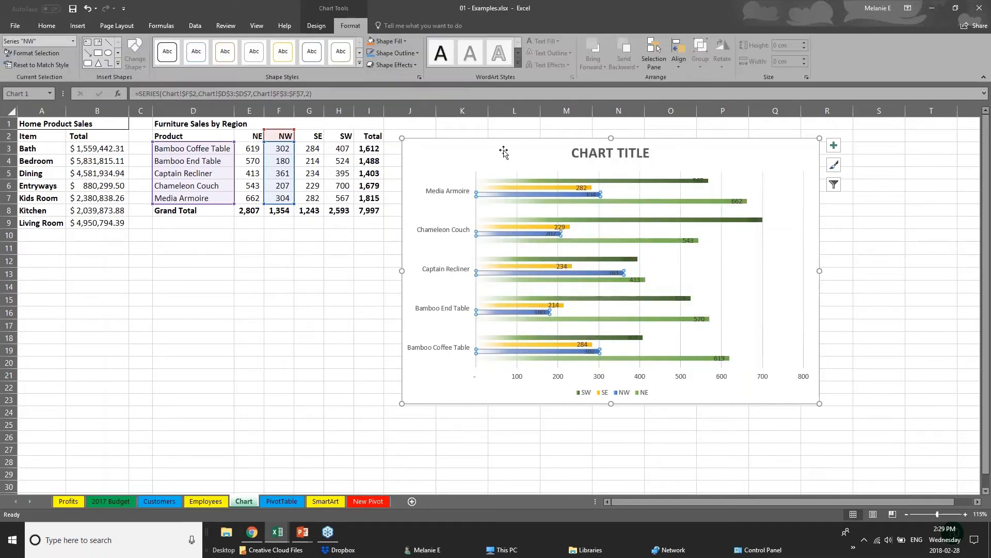
- Fill the SW series bars with dark orange instead of dark green
{"action": "left_click", "coordinate": [527, 189]}
{"action": "left_click", "coordinate": [528, 180]}
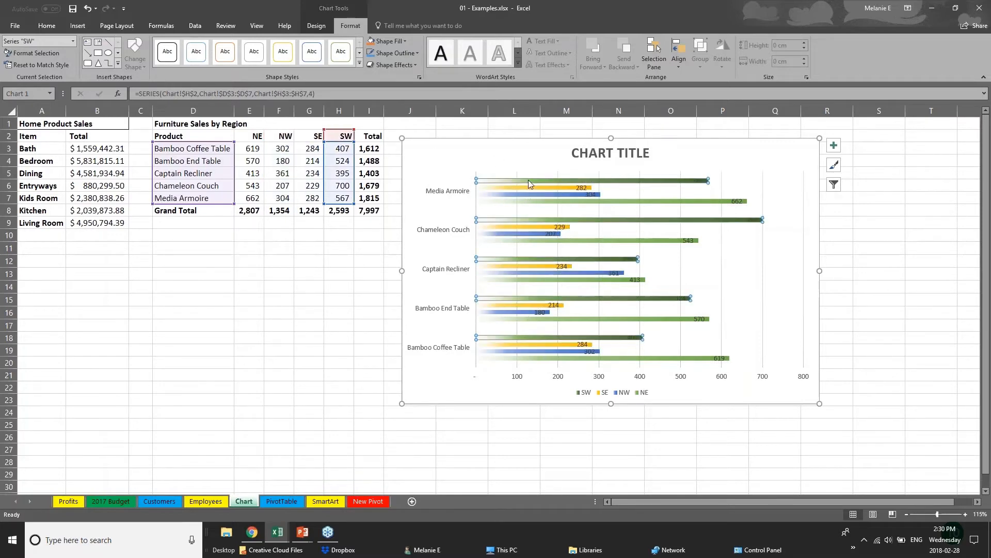
{"action": "left_click", "coordinate": [389, 41]}
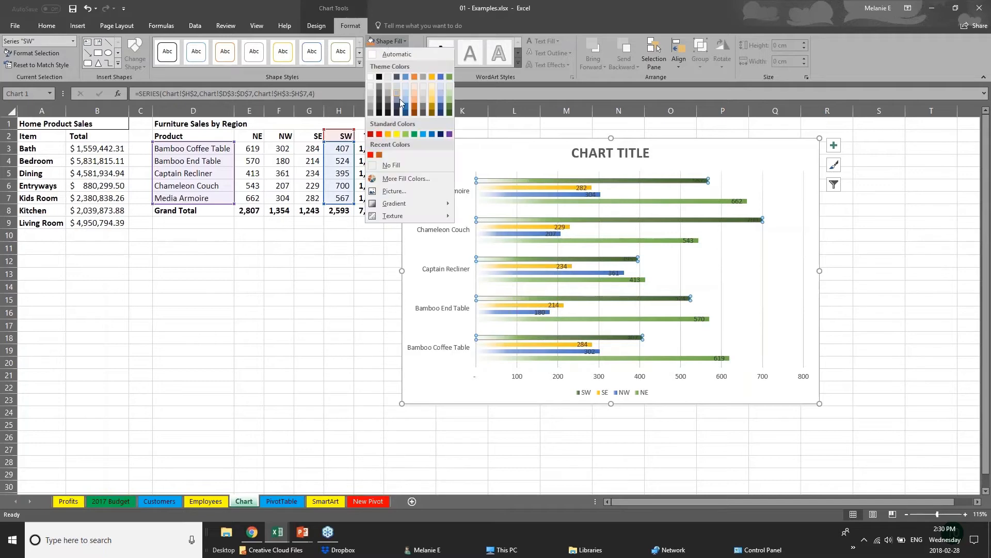
{"action": "left_click", "coordinate": [414, 107]}
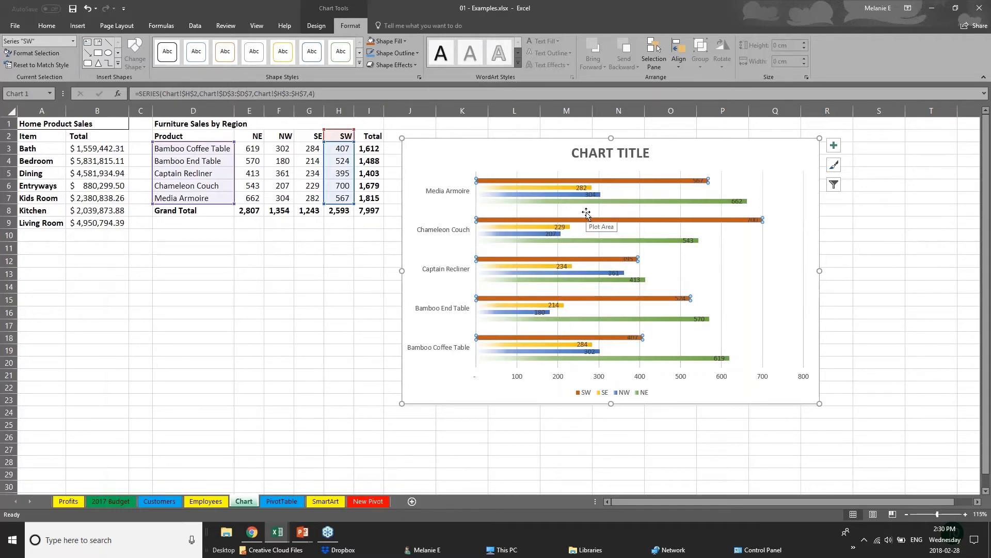
{"action": "left_click", "coordinate": [574, 154]}
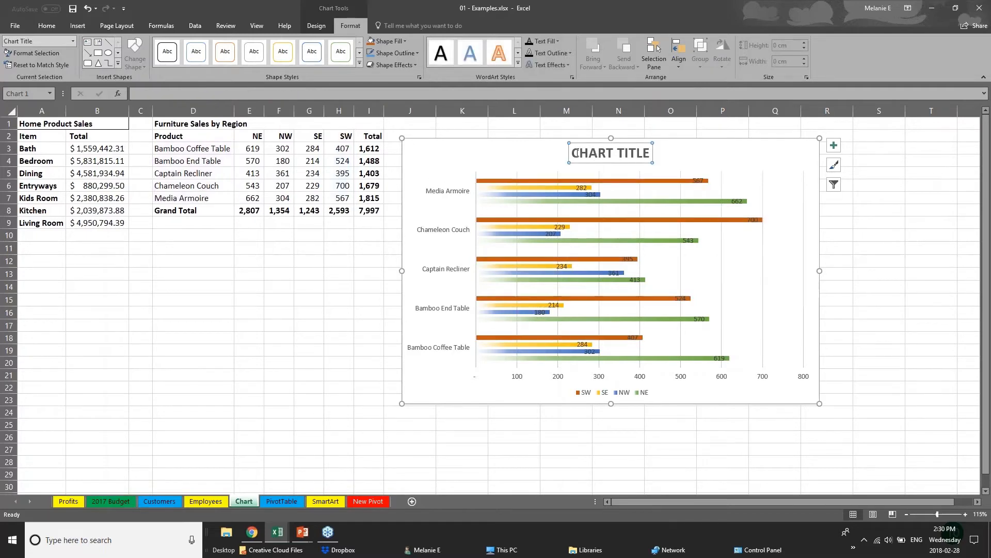
- Replace the chart title text with 'SALES DATA'
{"action": "left_click_drag", "start_coordinate": [575, 154], "coordinate": [655, 156]}
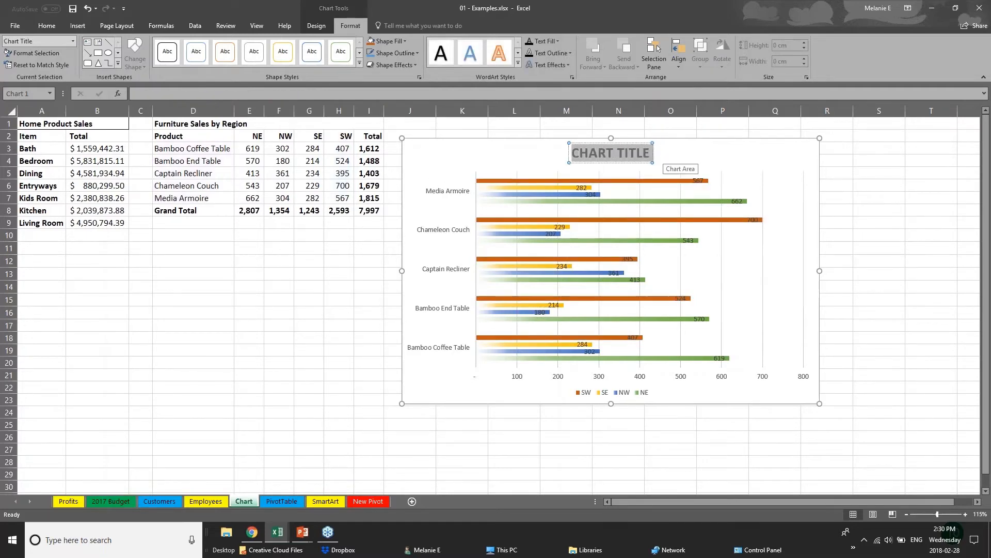
{"action": "type", "text": "SALES"}
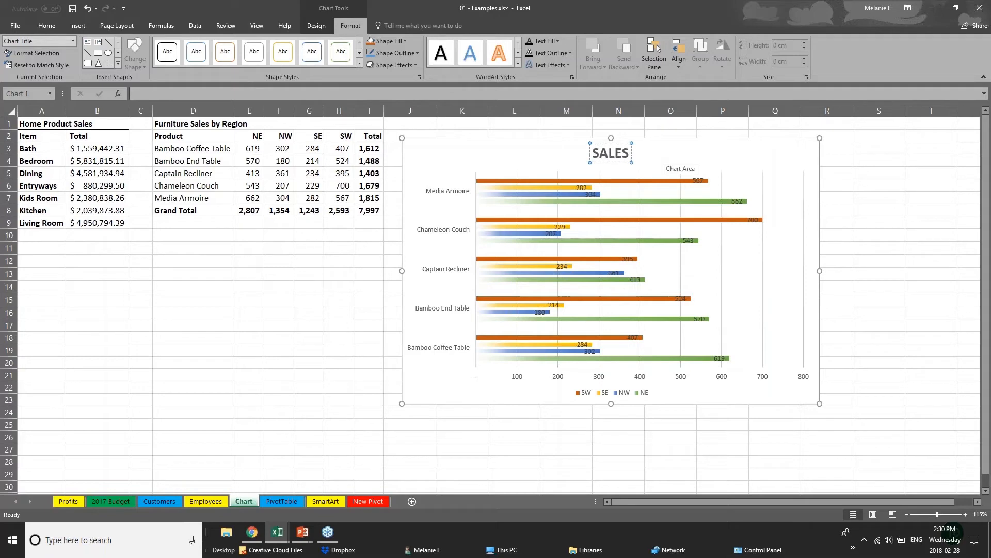
{"action": "type", "text": " DATA"}
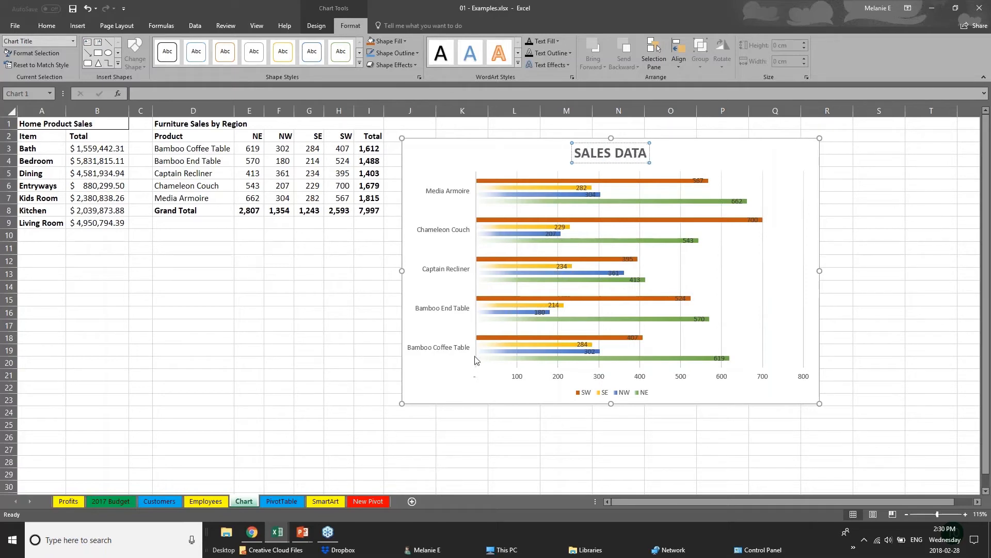
{"action": "left_click", "coordinate": [518, 381]}
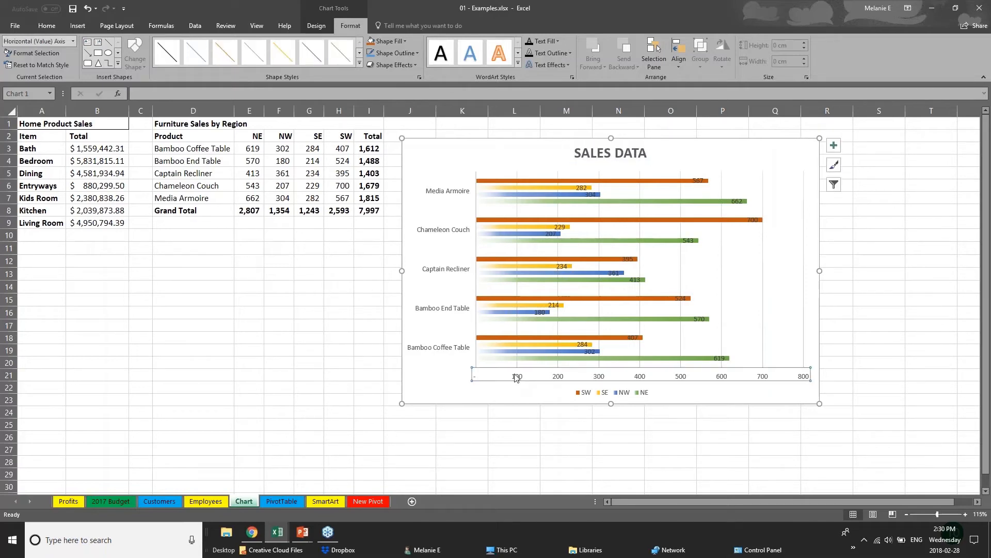
- Enlarge the product labels on the vertical axis by two font-size steps
{"action": "left_click", "coordinate": [469, 310]}
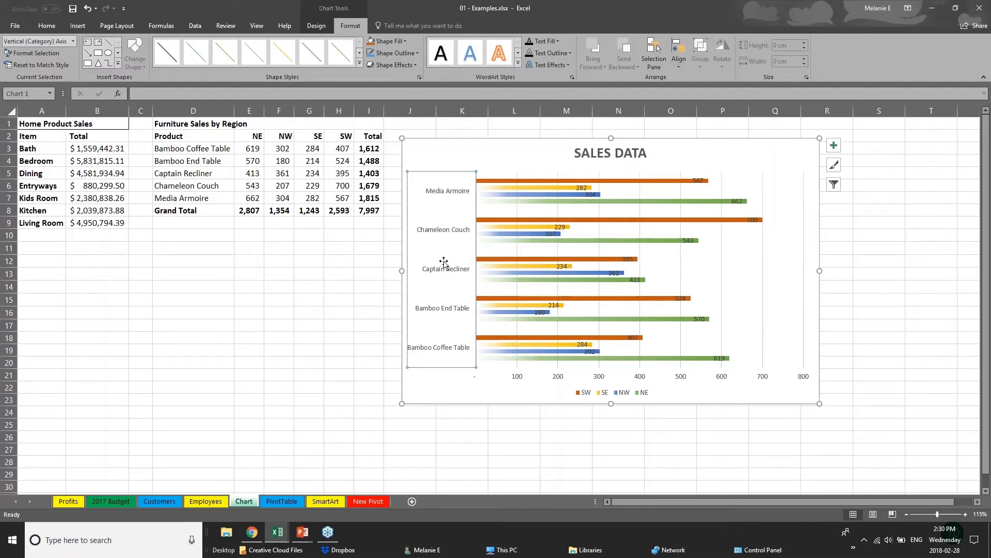
{"action": "left_click", "coordinate": [47, 26]}
{"action": "left_click", "coordinate": [169, 44]}
{"action": "left_click", "coordinate": [170, 45]}
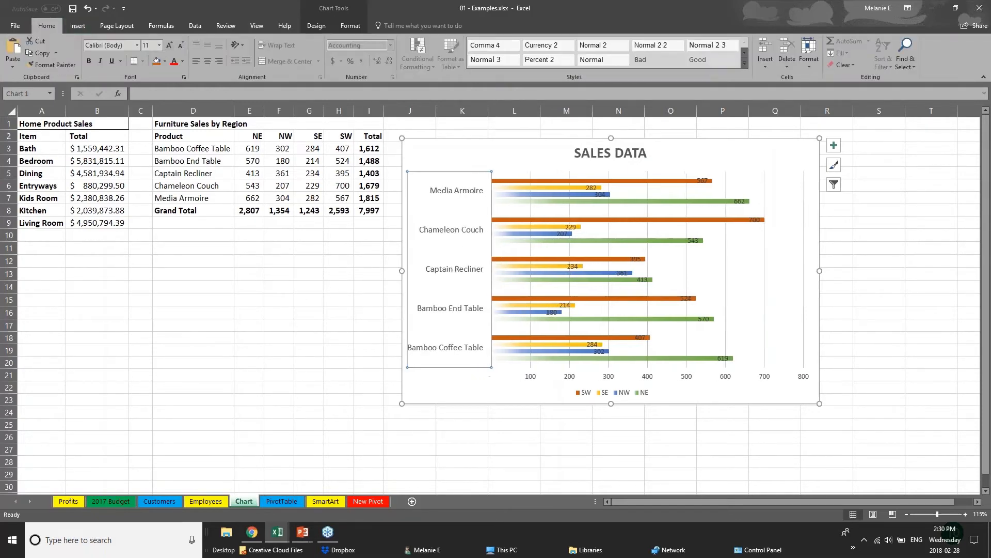
{"action": "left_click", "coordinate": [538, 378]}
{"action": "left_click", "coordinate": [535, 380]}
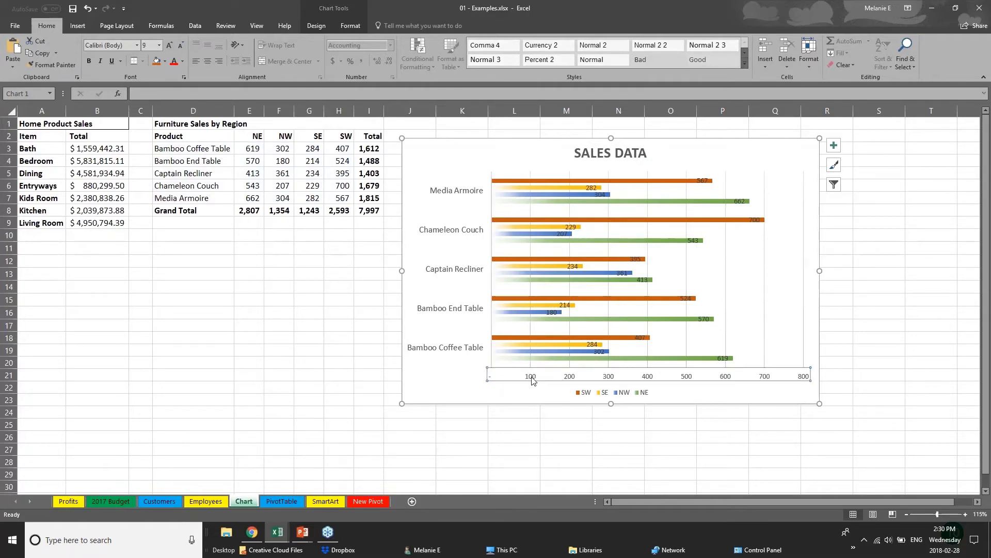
- Move the Chameleon Couch 700 data label just right of its bar
{"action": "left_click", "coordinate": [702, 180]}
{"action": "left_click", "coordinate": [754, 220]}
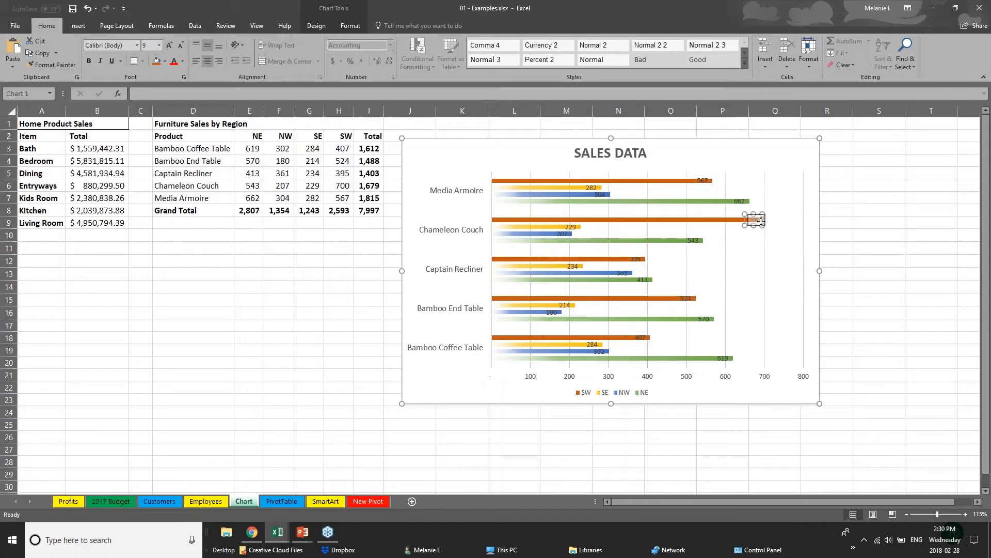
{"action": "left_click_drag", "start_coordinate": [777, 220], "coordinate": [778, 220]}
{"action": "left_click", "coordinate": [704, 182]}
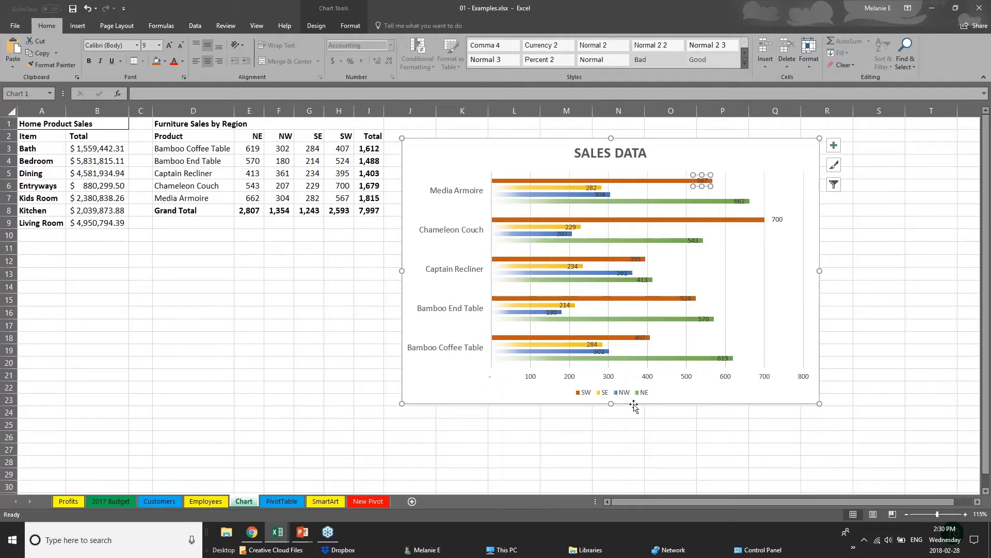
- Delete the horizontal value axis from the chart
{"action": "left_click", "coordinate": [640, 376]}
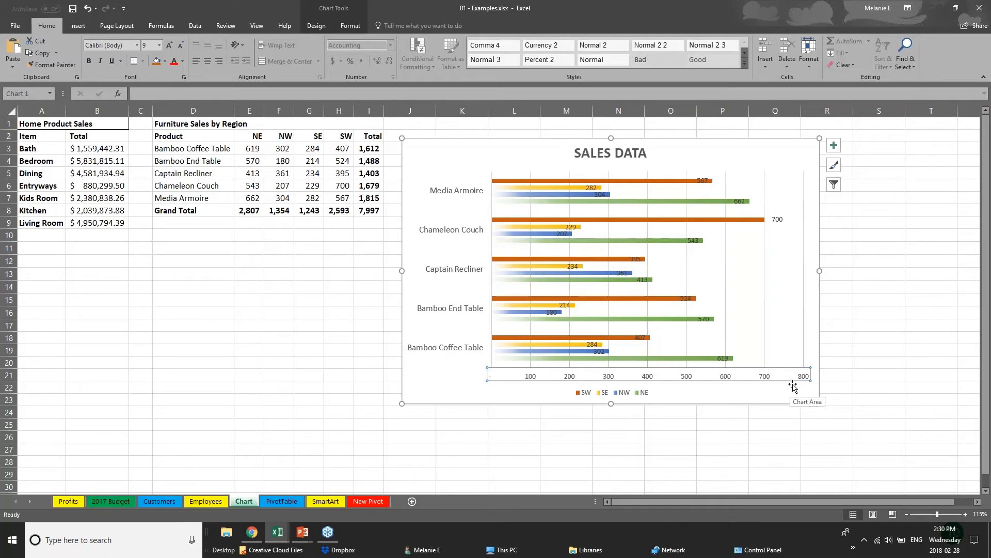
{"action": "key", "text": "Delete"}
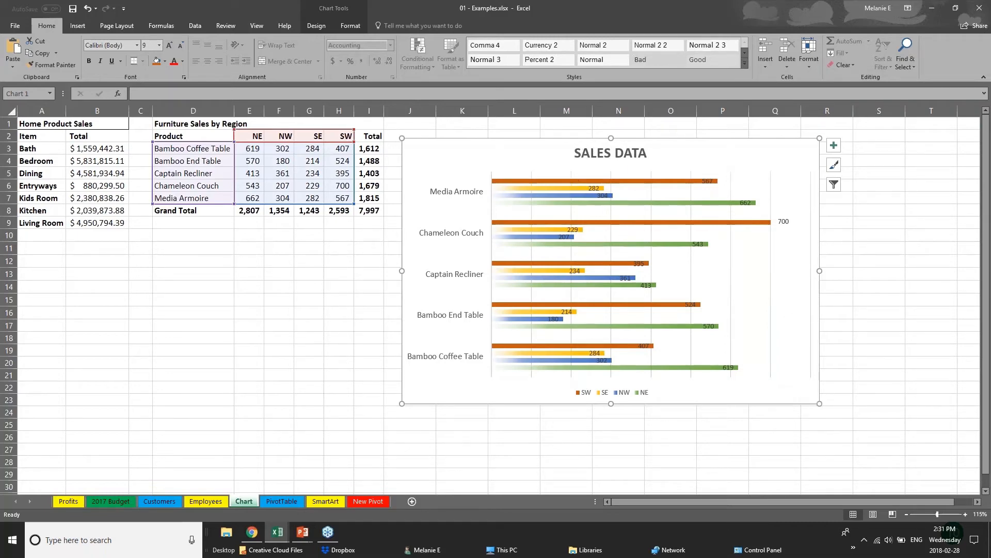
{"action": "left_click", "coordinate": [343, 15]}
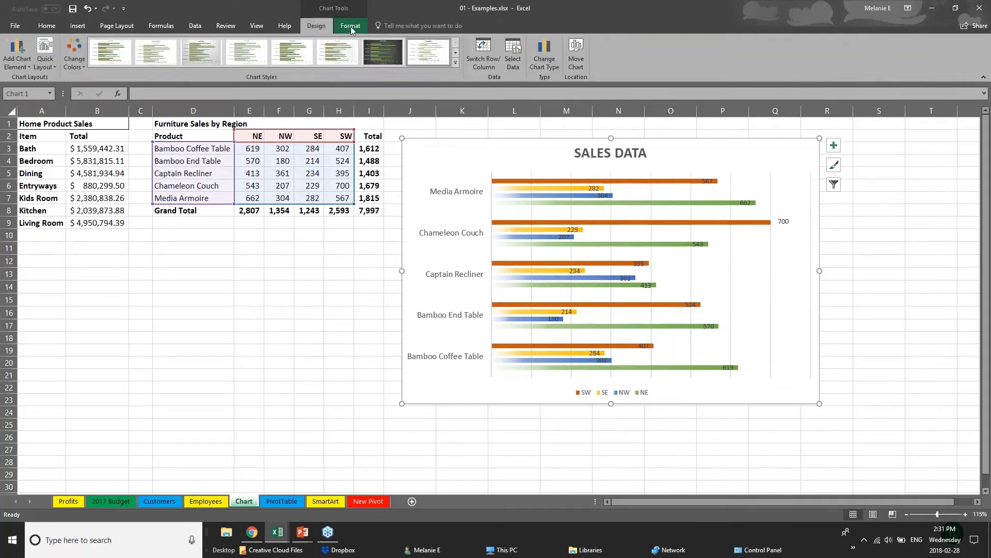
{"action": "left_click", "coordinate": [351, 26]}
{"action": "left_click", "coordinate": [333, 25]}
{"action": "left_click", "coordinate": [315, 150]}
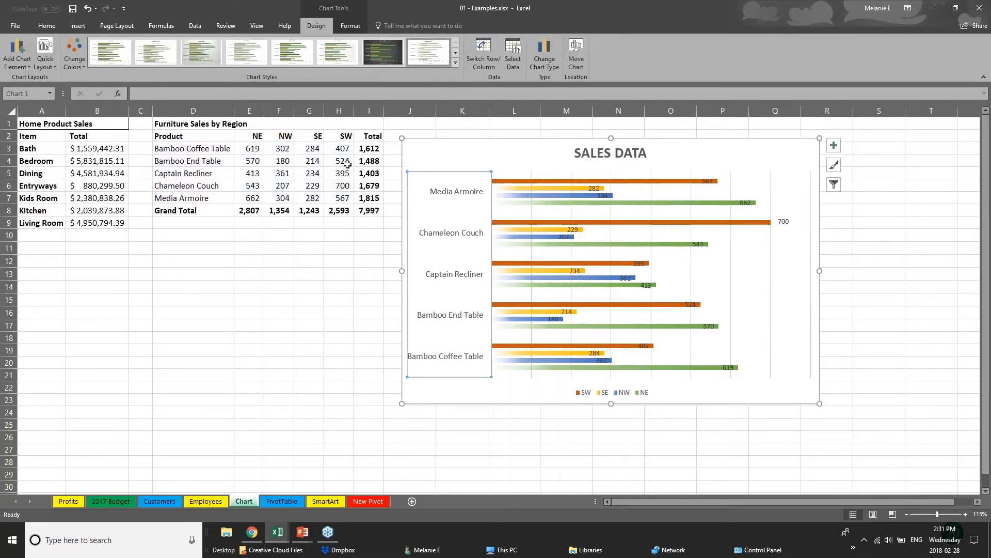
{"action": "left_click", "coordinate": [556, 181]}
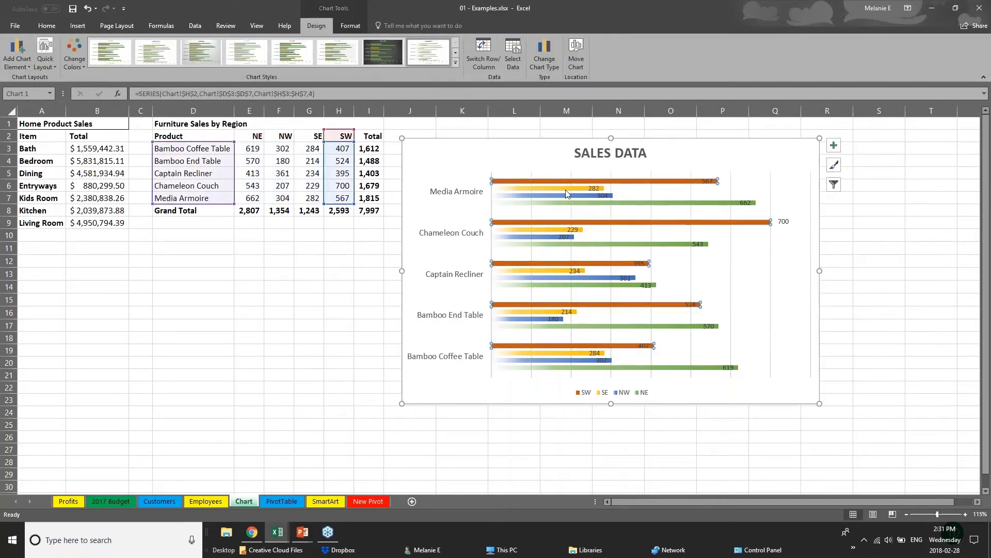
- Change the Bamboo End Table NW value in cell F4 from 180 to 181
{"action": "left_click", "coordinate": [568, 189]}
{"action": "left_click", "coordinate": [570, 196]}
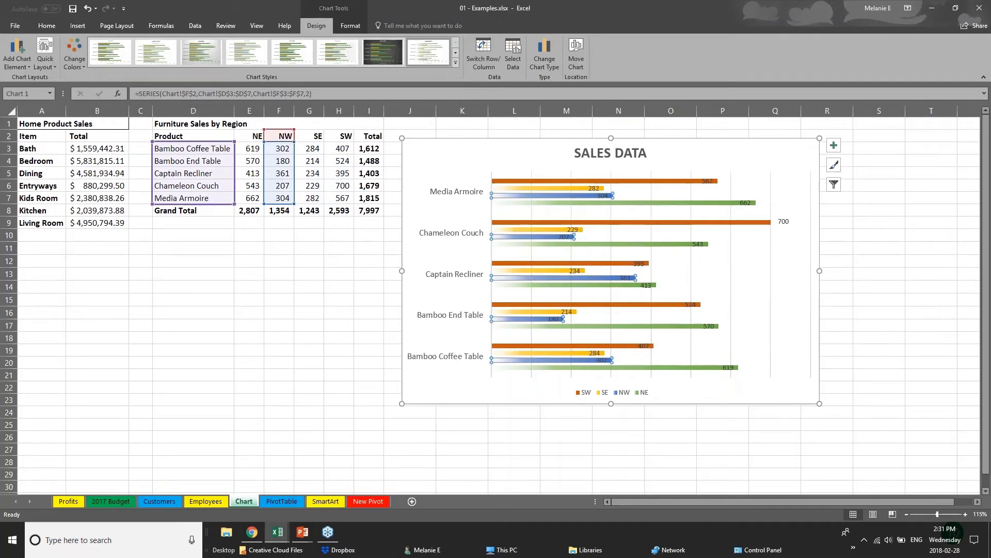
{"action": "left_click", "coordinate": [285, 161]}
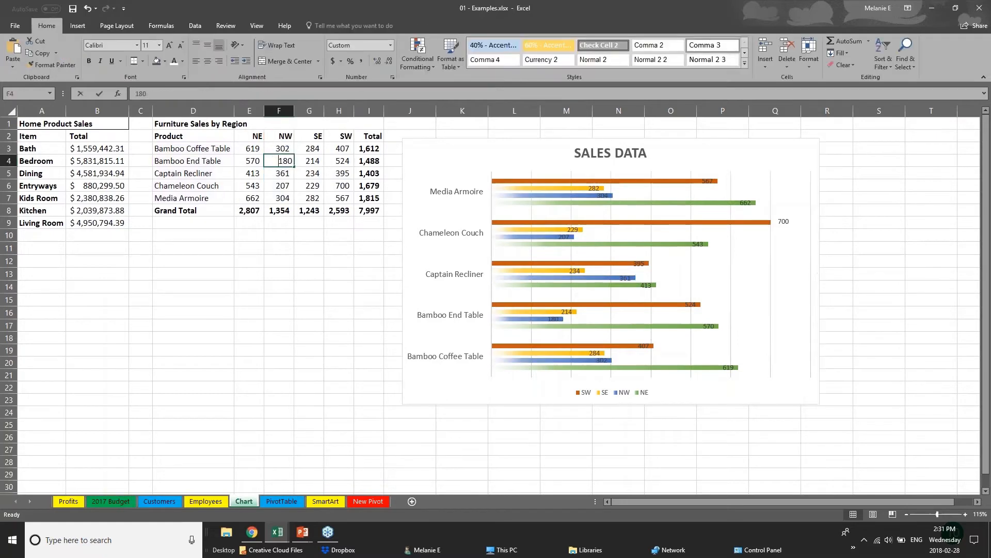
{"action": "double_click", "coordinate": [285, 161]}
{"action": "type", "text": "181"}
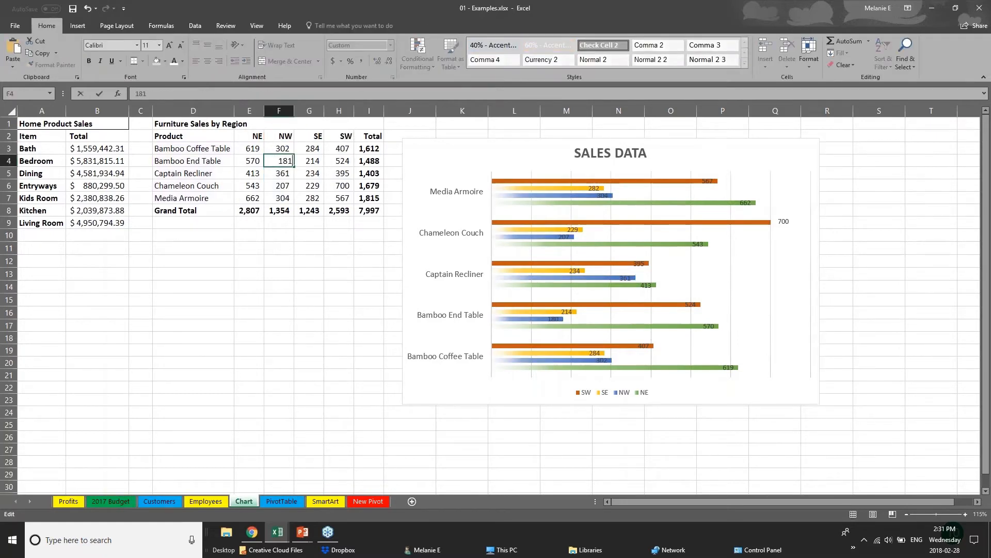
{"action": "key", "text": "Return"}
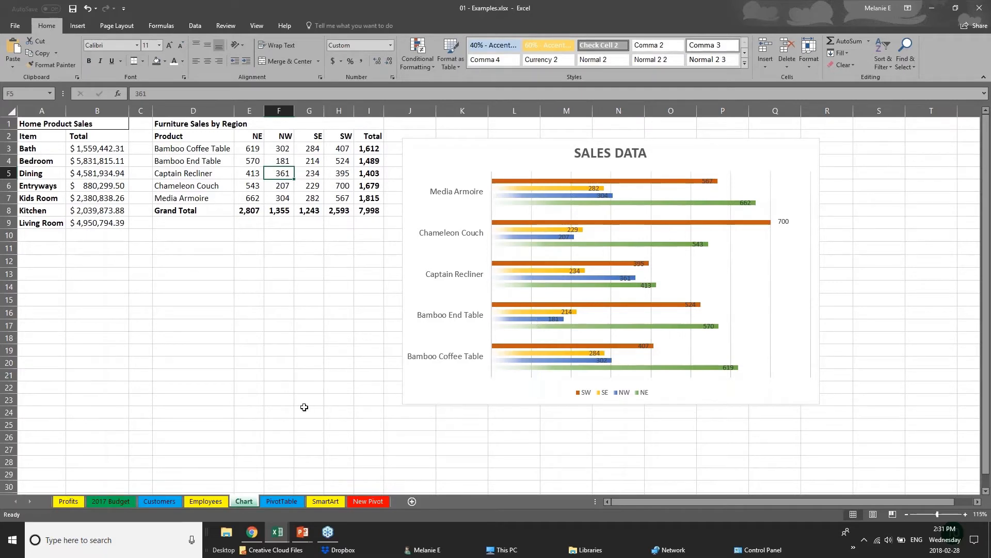
{"action": "left_click", "coordinate": [303, 535]}
- Return to the PowerPoint slide show and advance to the Creating Tables slide
{"action": "left_click", "coordinate": [348, 501]}
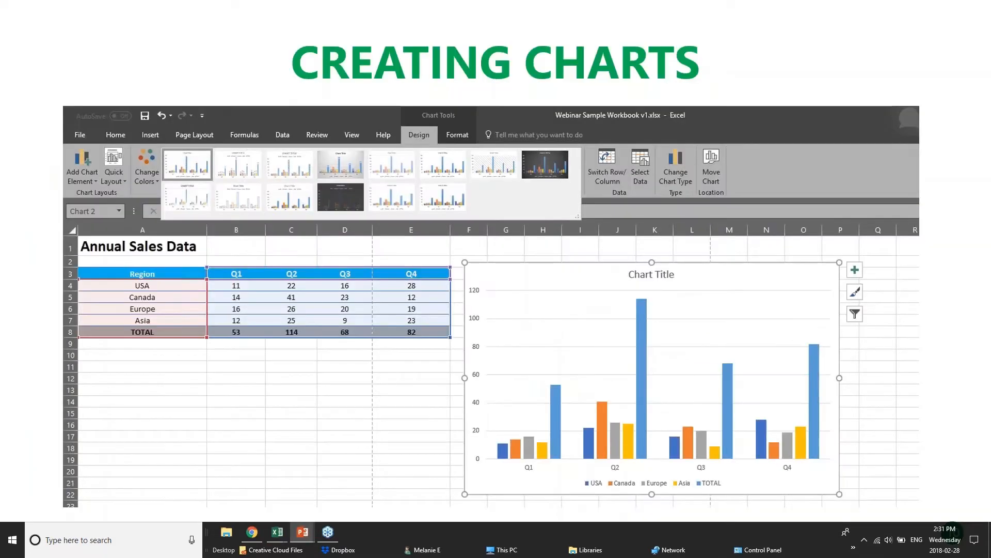
{"action": "key", "text": "Right"}
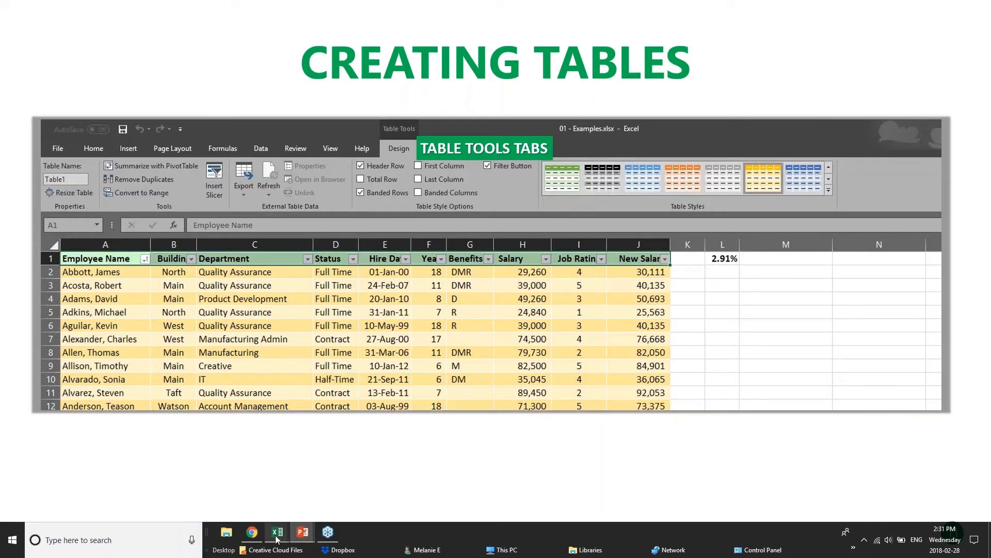
{"action": "mouse_move", "coordinate": [273, 544]}
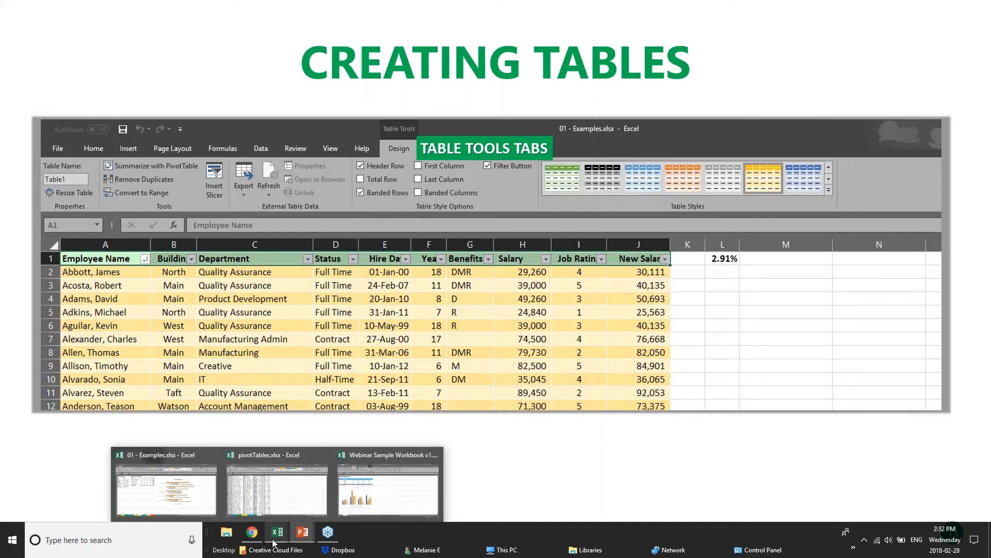
- Switch to the 01 - Examples workbook and look over its Customers sheet
{"action": "left_click", "coordinate": [380, 494]}
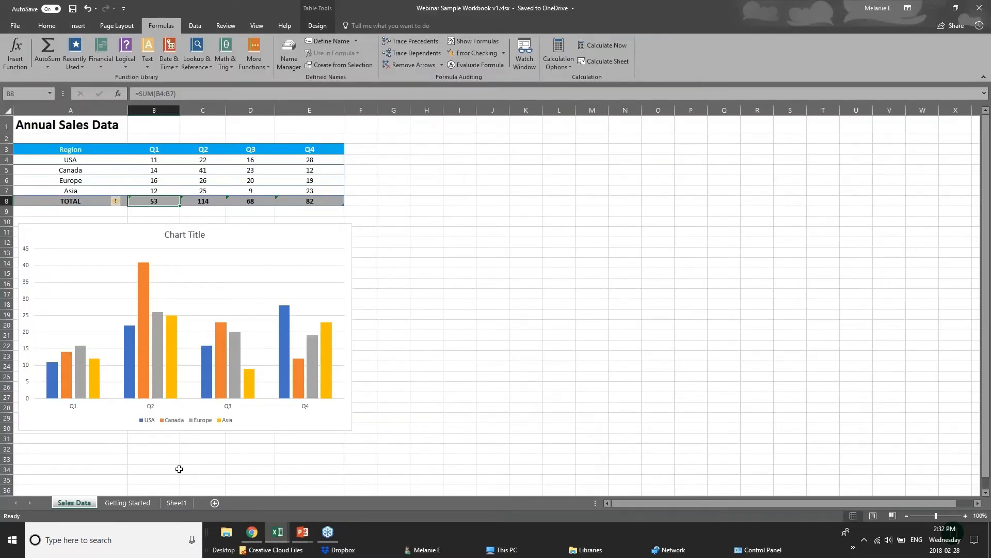
{"action": "mouse_move", "coordinate": [278, 534]}
{"action": "left_click", "coordinate": [238, 496]}
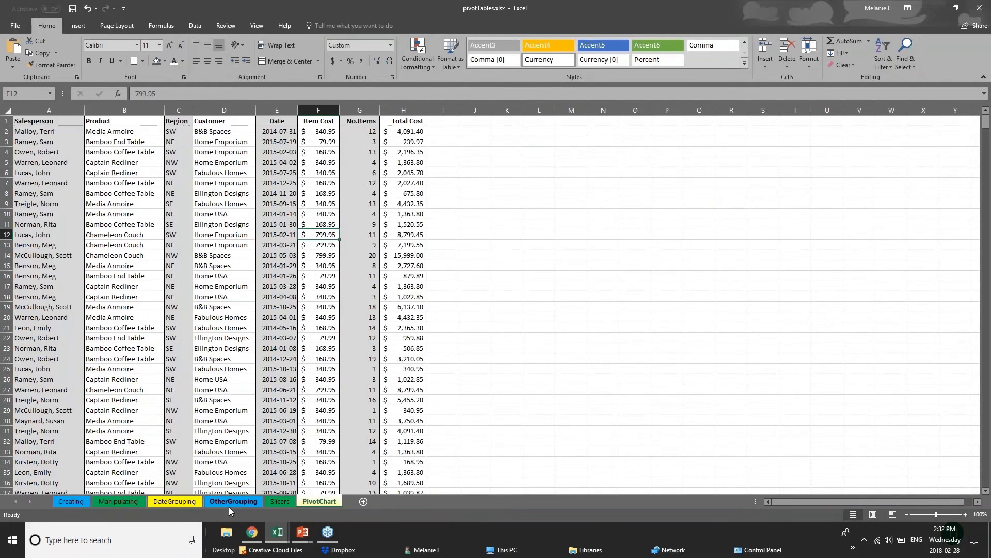
{"action": "left_click", "coordinate": [273, 535]}
{"action": "left_click", "coordinate": [188, 486]}
{"action": "left_click", "coordinate": [160, 501]}
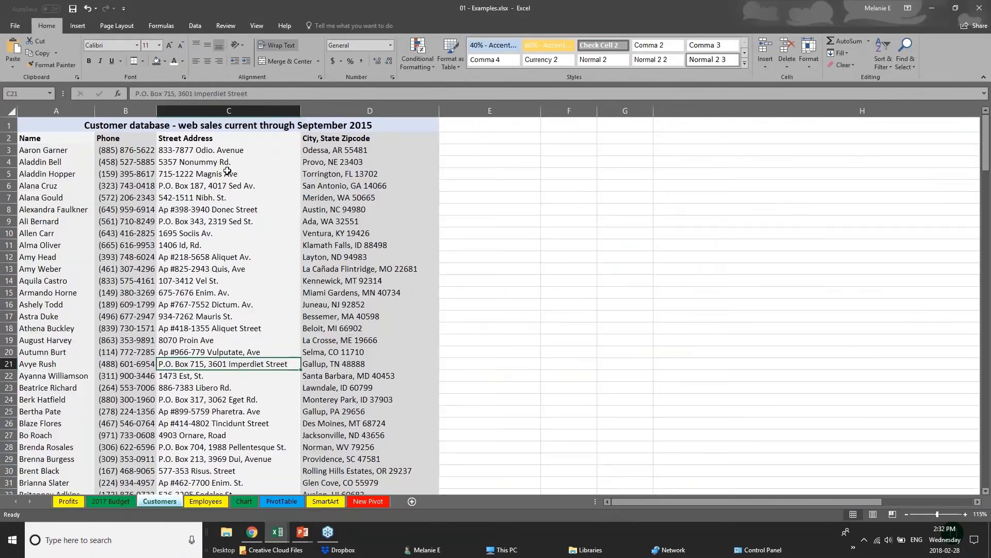
{"action": "left_click", "coordinate": [227, 171]}
{"action": "key", "text": "ctrl+Home"}
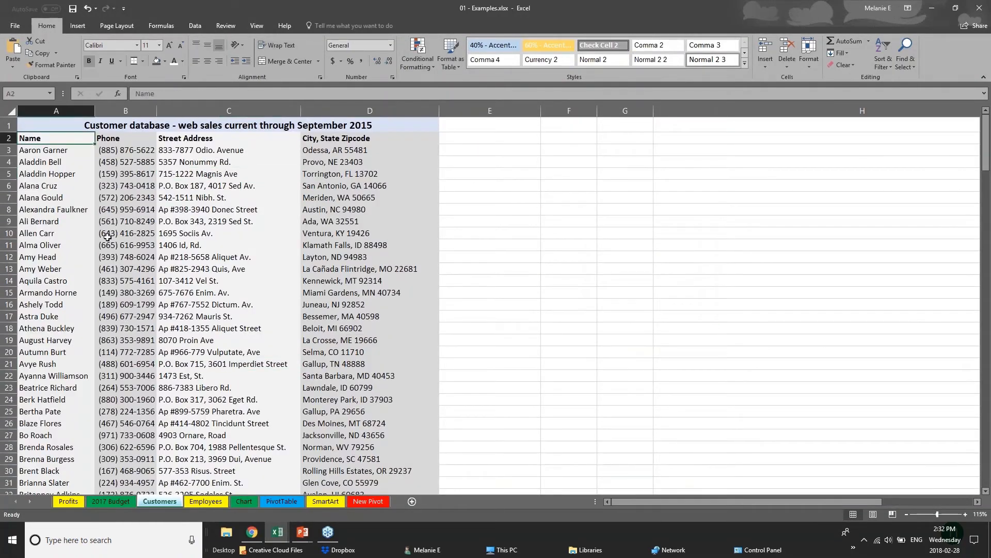
{"action": "scroll", "coordinate": [107, 236], "scroll_direction": "down", "scroll_amount": 20}
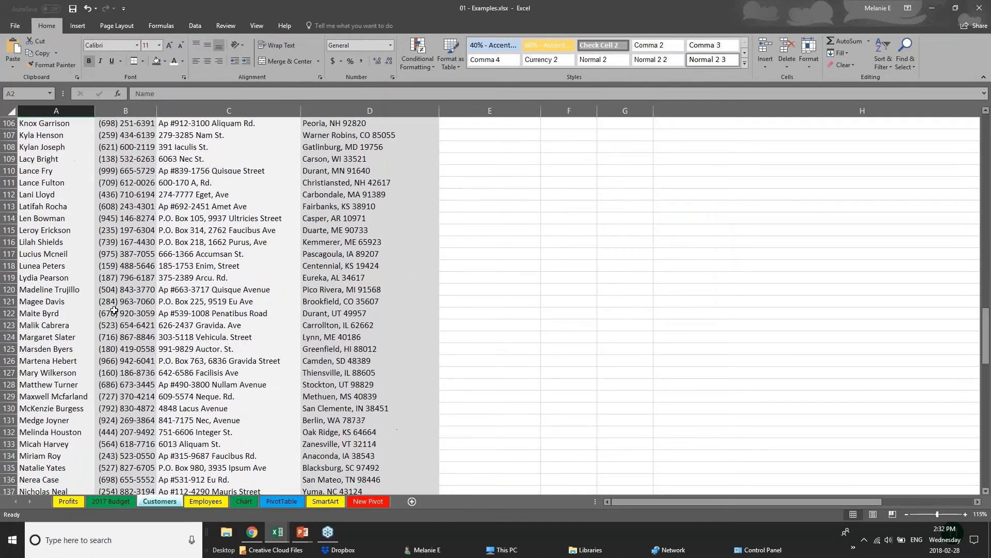
{"action": "scroll", "coordinate": [115, 310], "scroll_direction": "down", "scroll_amount": 20}
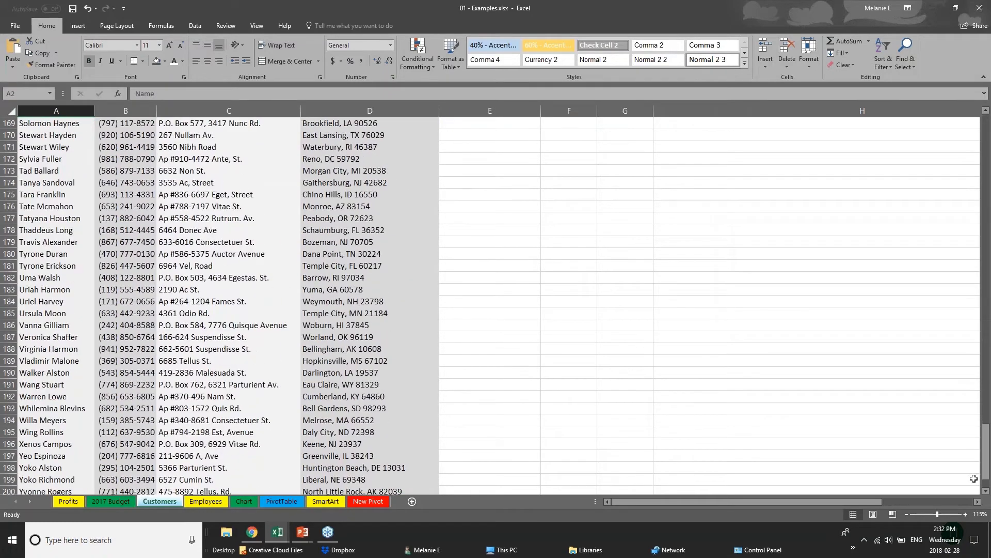
{"action": "key", "text": "ctrl+Home"}
{"action": "left_click", "coordinate": [72, 175]}
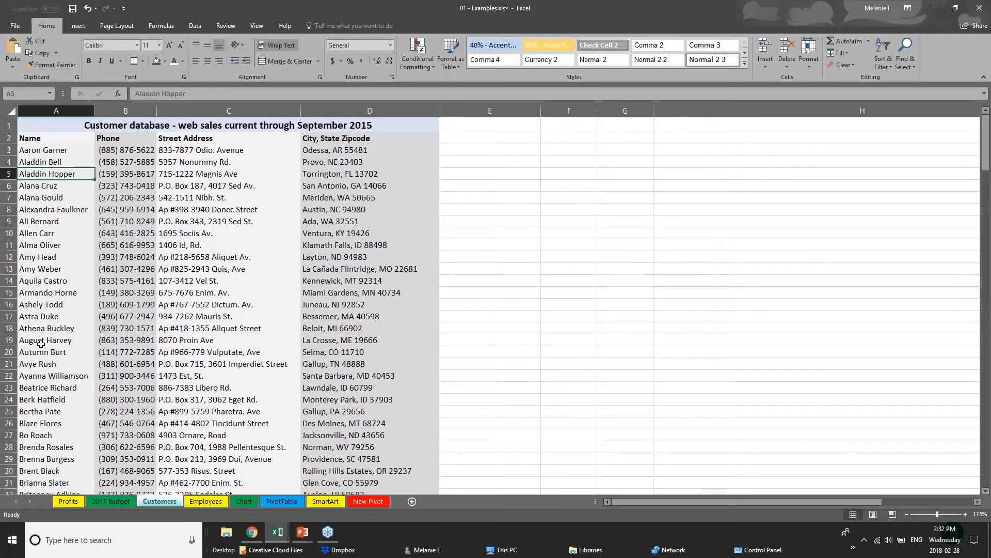
{"action": "scroll", "coordinate": [41, 343], "scroll_direction": "down", "scroll_amount": 2}
{"action": "scroll", "coordinate": [41, 341], "scroll_direction": "up", "scroll_amount": 2}
- Select the entire sheet and insert a table with headers, accepting the large-operation warning
{"action": "left_click", "coordinate": [11, 112]}
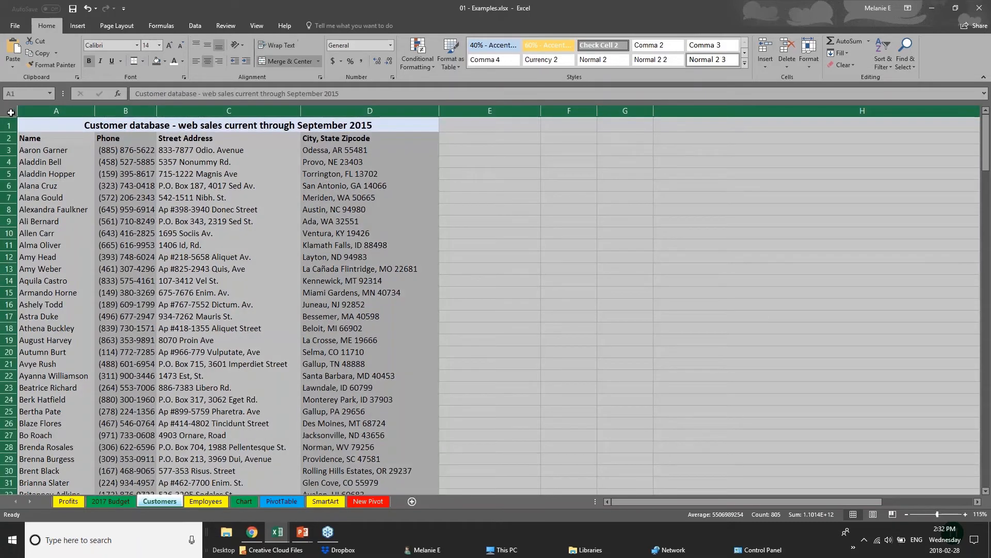
{"action": "left_click", "coordinate": [70, 27]}
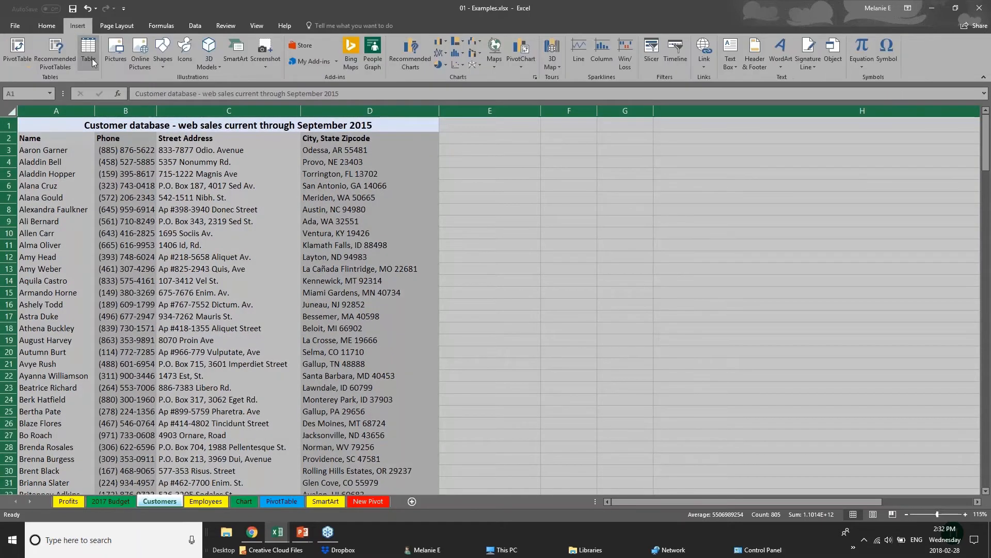
{"action": "left_click", "coordinate": [89, 54]}
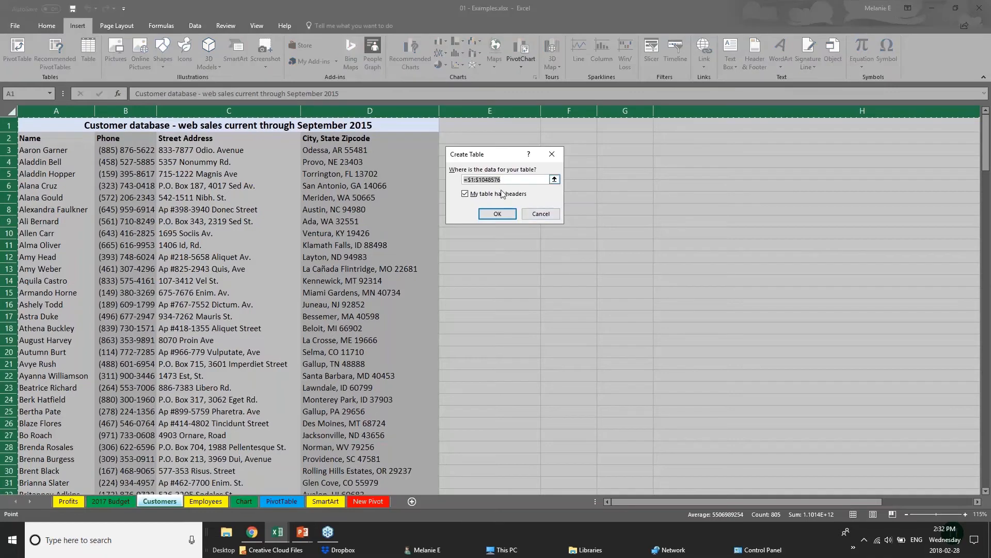
{"action": "left_click", "coordinate": [502, 217]}
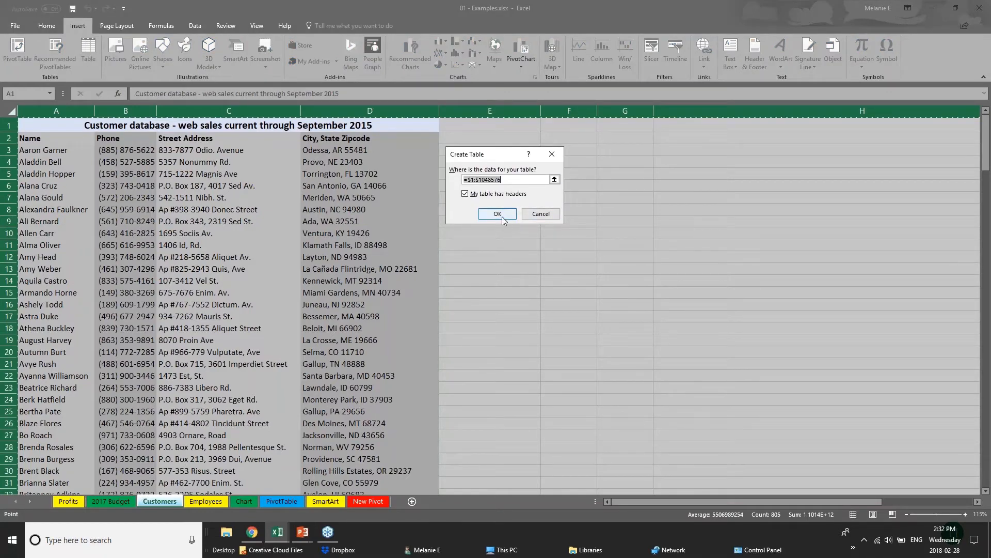
{"action": "left_click", "coordinate": [503, 217]}
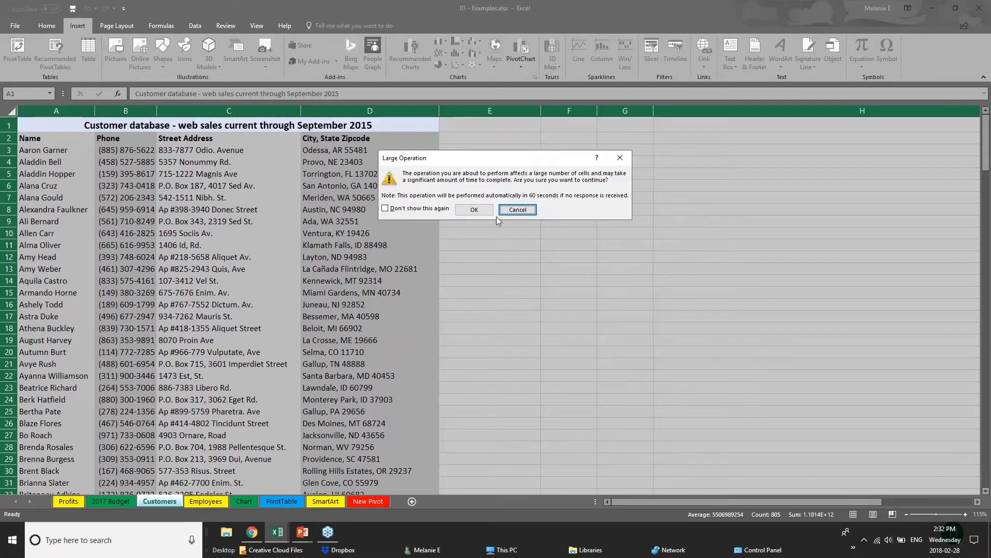
{"action": "left_click", "coordinate": [479, 213]}
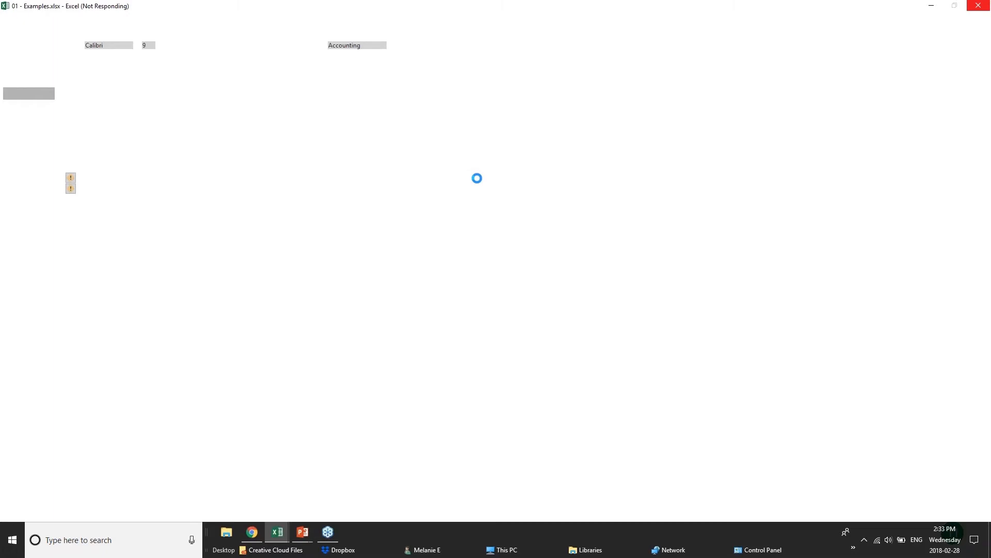
- View the Creating Tables slide, then bring the pivotTables.xlsx workbook back to the front
{"action": "mouse_move", "coordinate": [303, 531]}
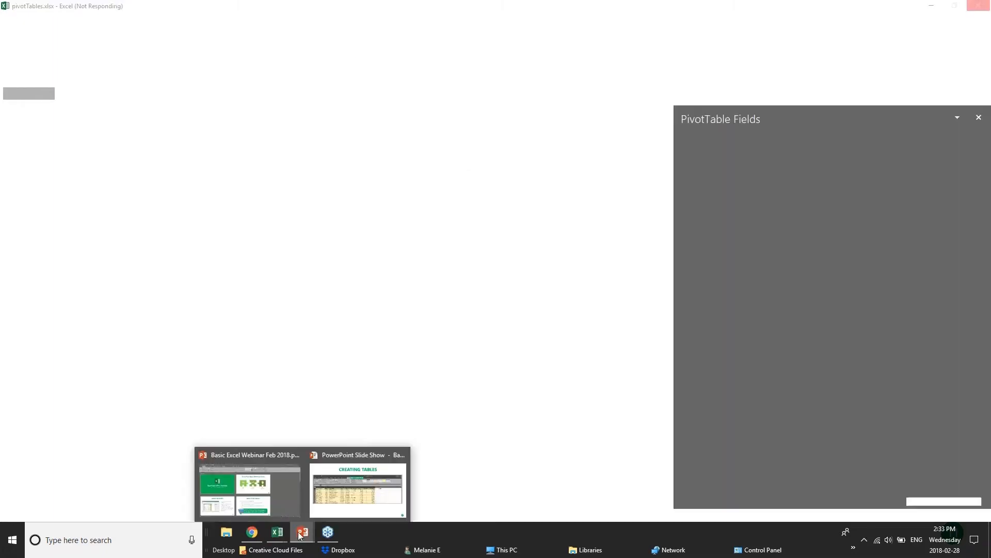
{"action": "left_click", "coordinate": [385, 497]}
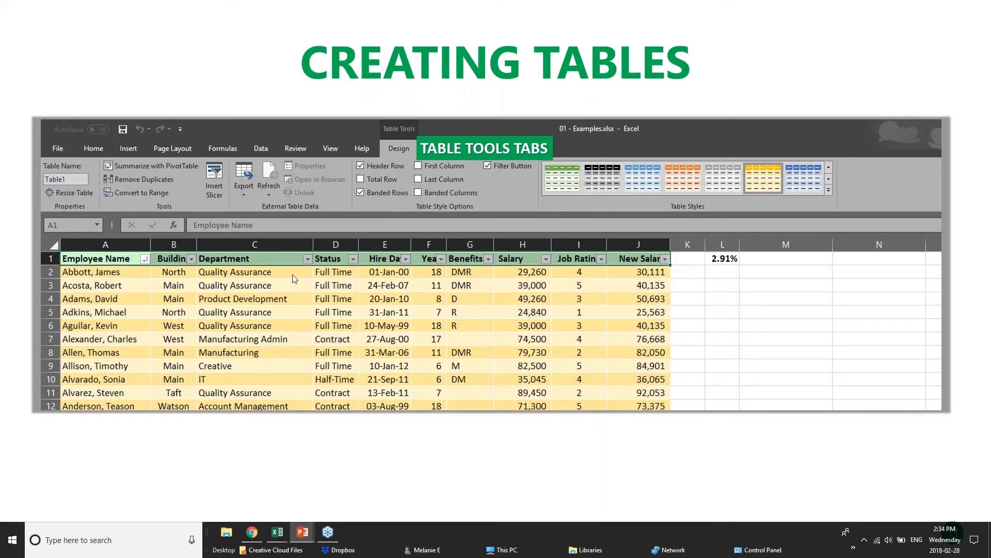
{"action": "mouse_move", "coordinate": [283, 540]}
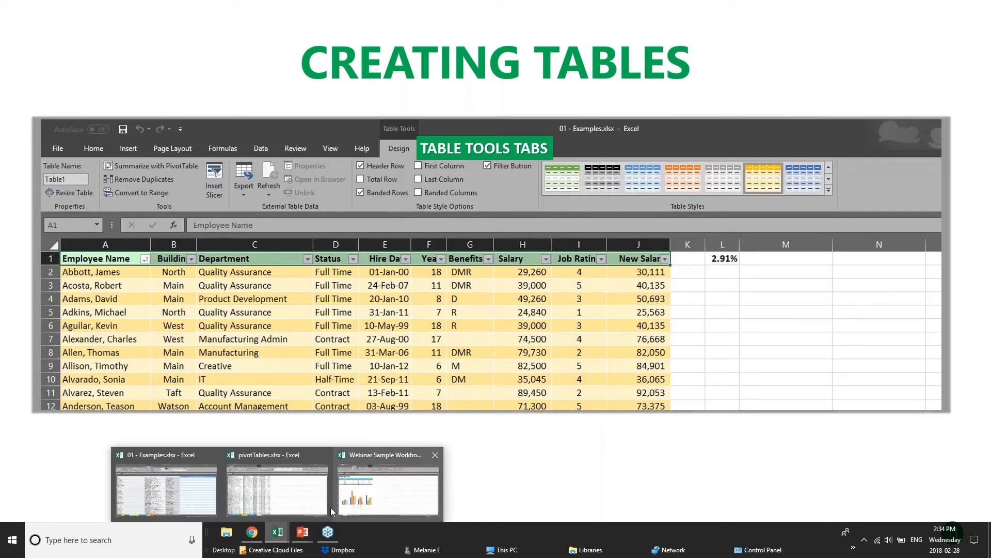
{"action": "left_click", "coordinate": [239, 486]}
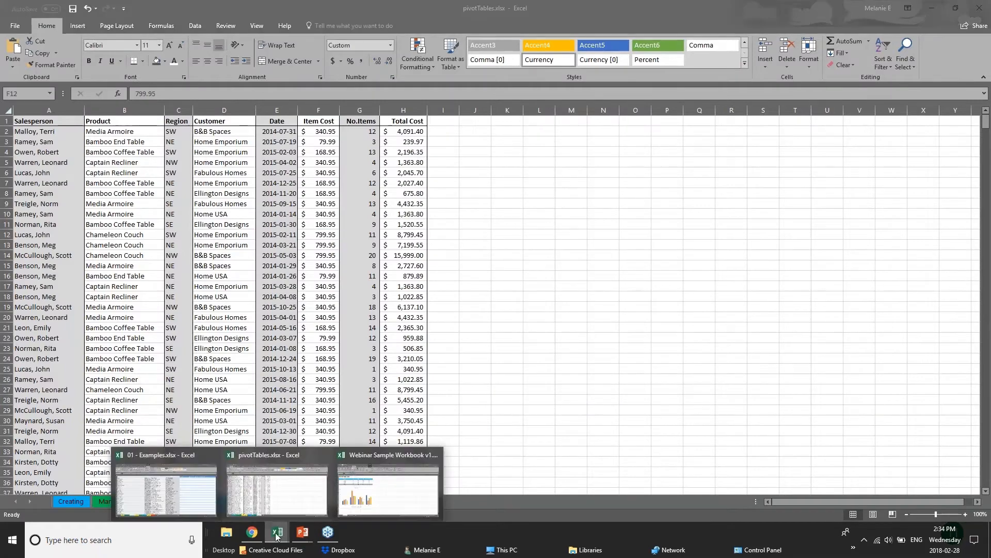
- In the 01 - Examples workbook, undo the table formatting on the Customers sheet
{"action": "left_click", "coordinate": [176, 490]}
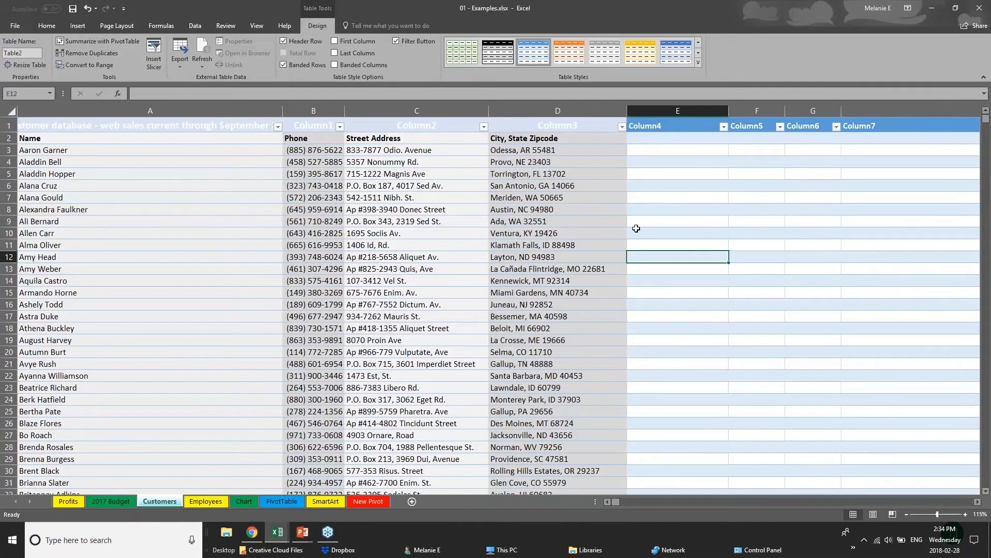
{"action": "left_click", "coordinate": [10, 110]}
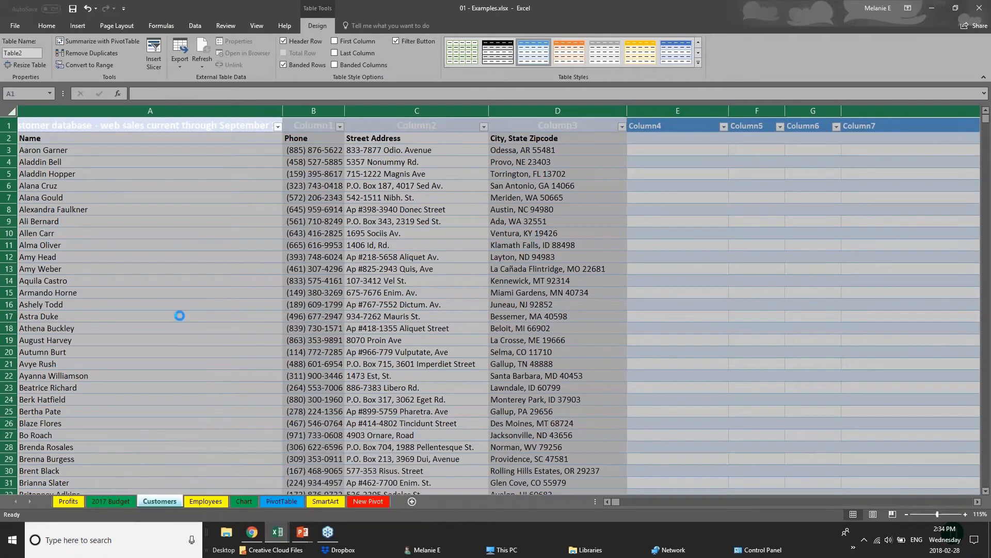
{"action": "key", "text": "ctrl+z"}
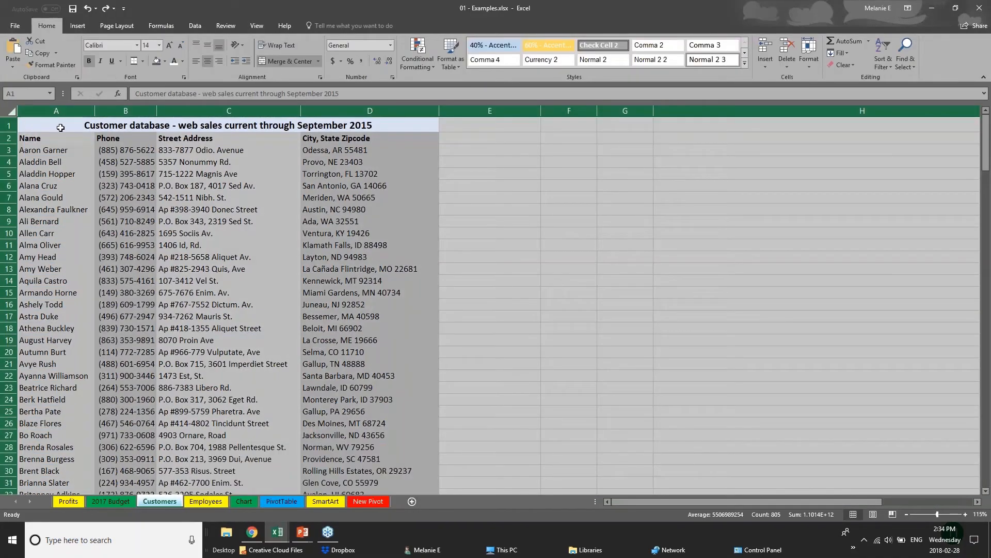
{"action": "left_click", "coordinate": [61, 127]}
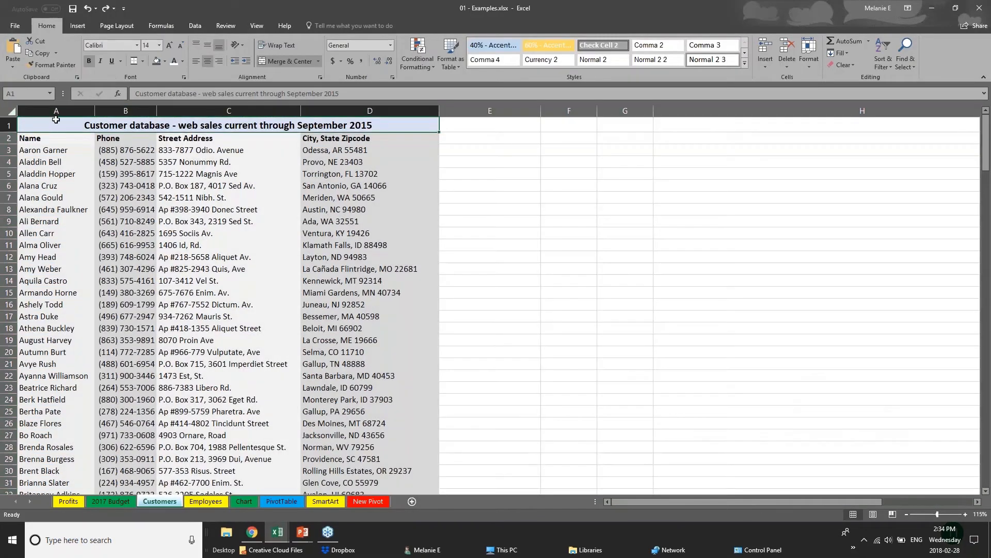
{"action": "left_click", "coordinate": [11, 110]}
{"action": "left_click", "coordinate": [159, 158]}
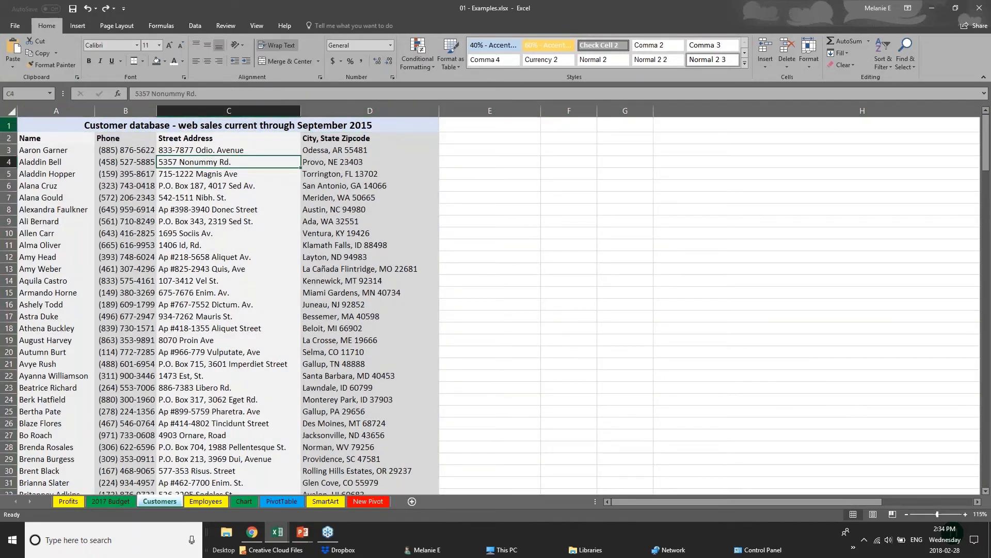
- Make the merged title cell A1 a table, then undo it to restore the merged title
{"action": "left_click", "coordinate": [47, 129]}
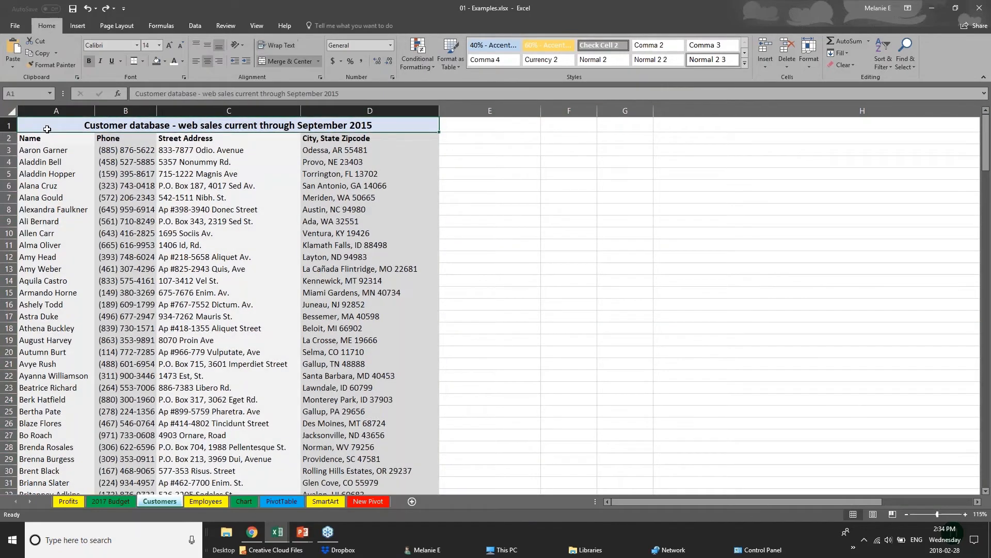
{"action": "left_click", "coordinate": [78, 26]}
{"action": "left_click", "coordinate": [87, 51]}
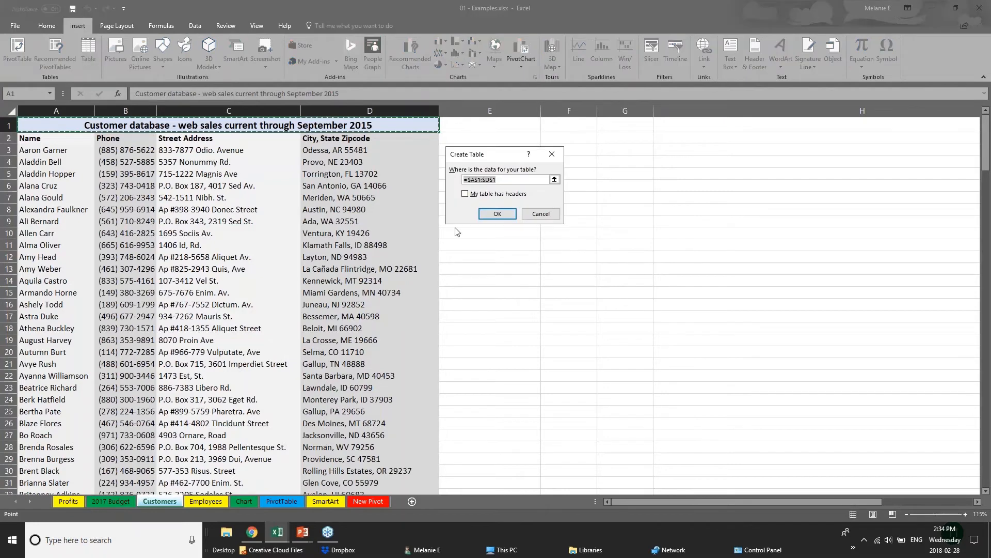
{"action": "left_click", "coordinate": [497, 214]}
{"action": "key", "text": "ctrl+z"}
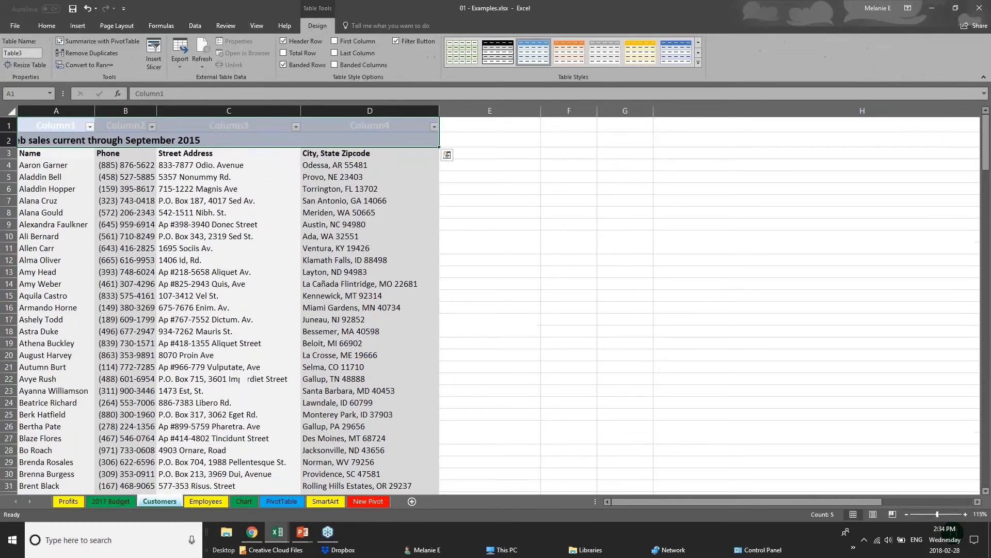
{"action": "key", "text": "ctrl+z"}
- Go to the Chart sheet and select the furniture sales range D1:I8
{"action": "left_click", "coordinate": [12, 112]}
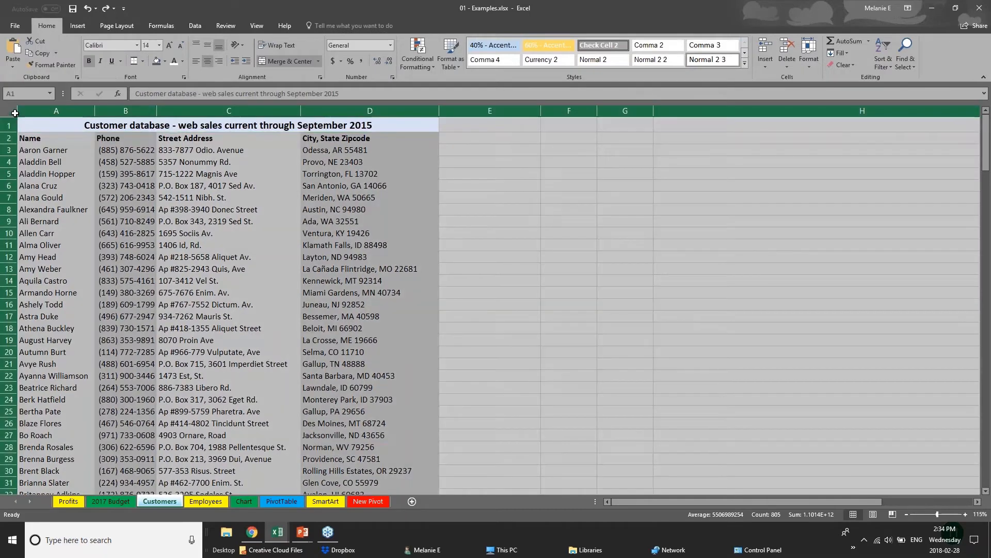
{"action": "left_click", "coordinate": [216, 384]}
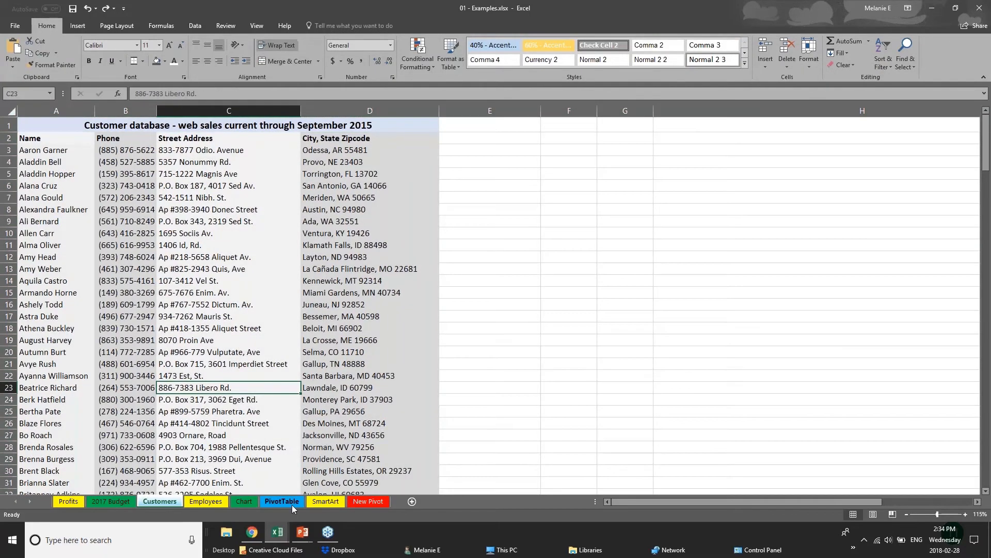
{"action": "left_click", "coordinate": [246, 501]}
{"action": "left_click_drag", "start_coordinate": [185, 127], "coordinate": [369, 210]}
- Convert the furniture sales range D1:I8 into an Excel table
{"action": "left_click", "coordinate": [77, 26]}
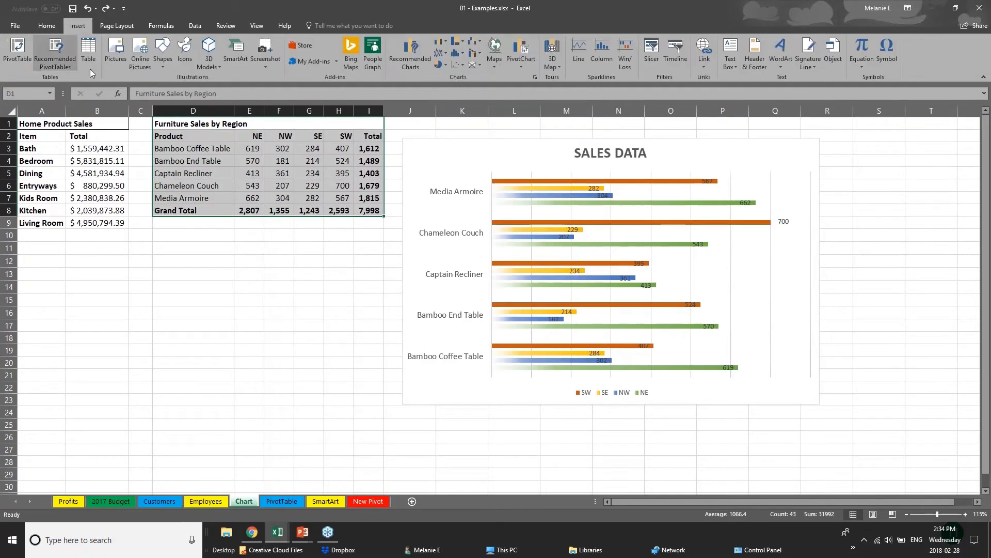
{"action": "left_click", "coordinate": [88, 52]}
{"action": "left_click", "coordinate": [497, 213]}
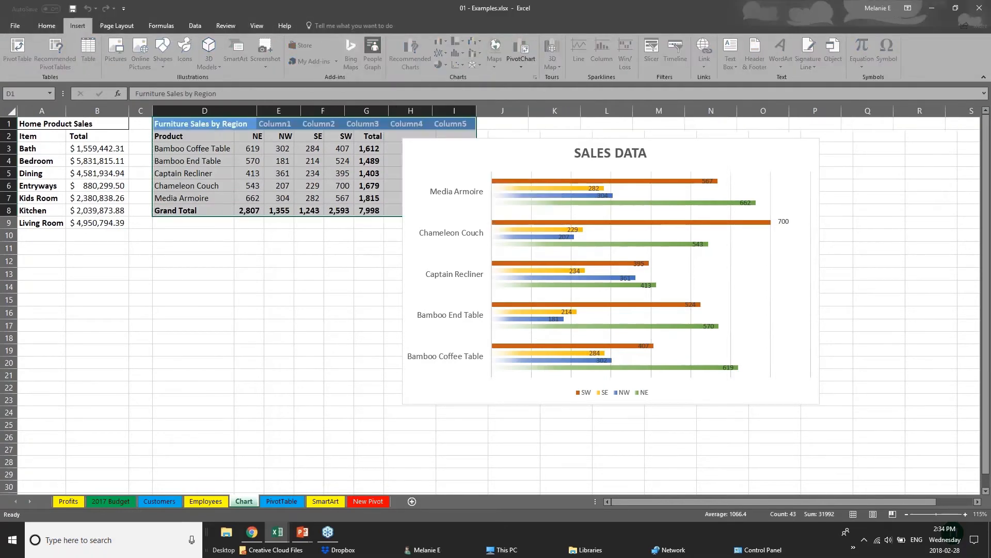
{"action": "left_click", "coordinate": [310, 308]}
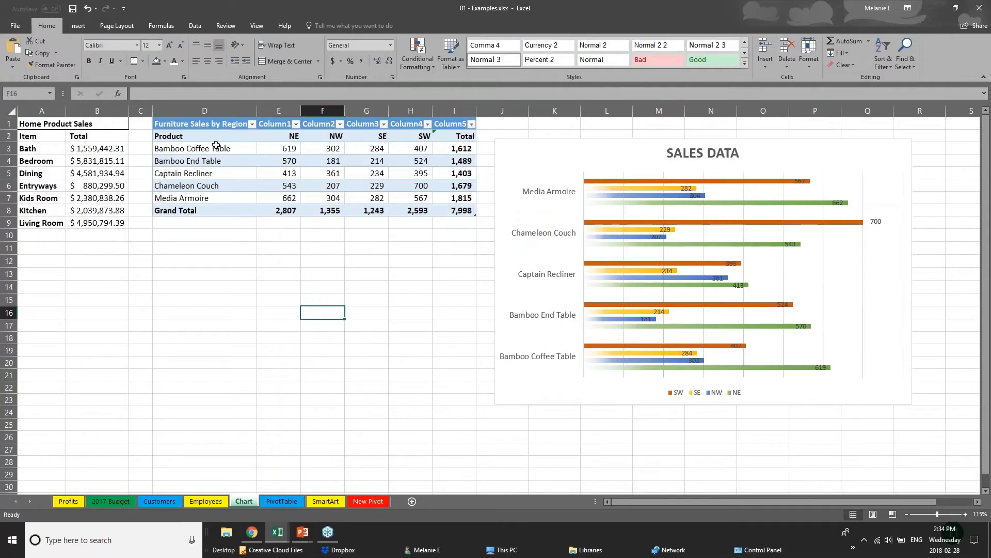
- Apply the orange medium table style and review the Grand Total and product-name cells
{"action": "left_click_drag", "start_coordinate": [220, 124], "coordinate": [467, 212]}
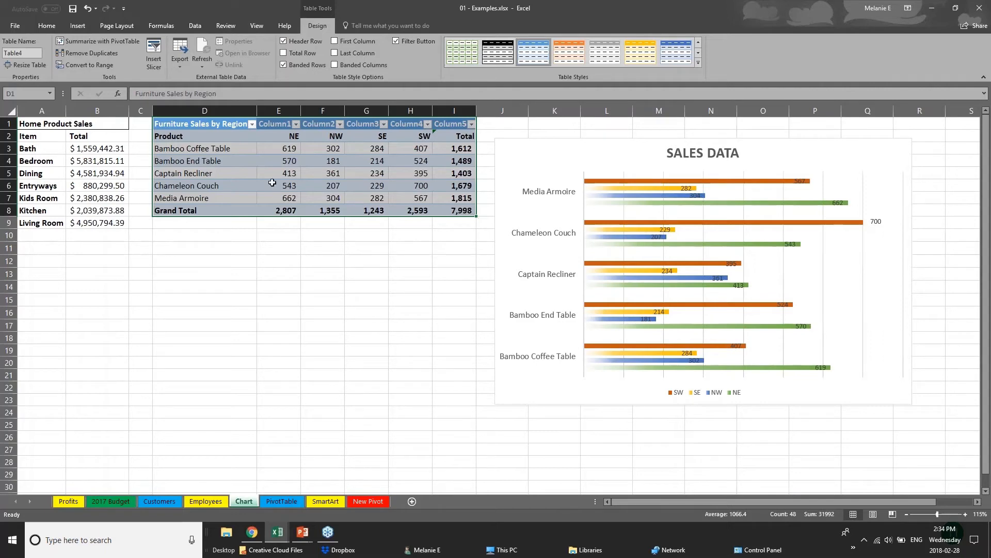
{"action": "left_click", "coordinate": [698, 64]}
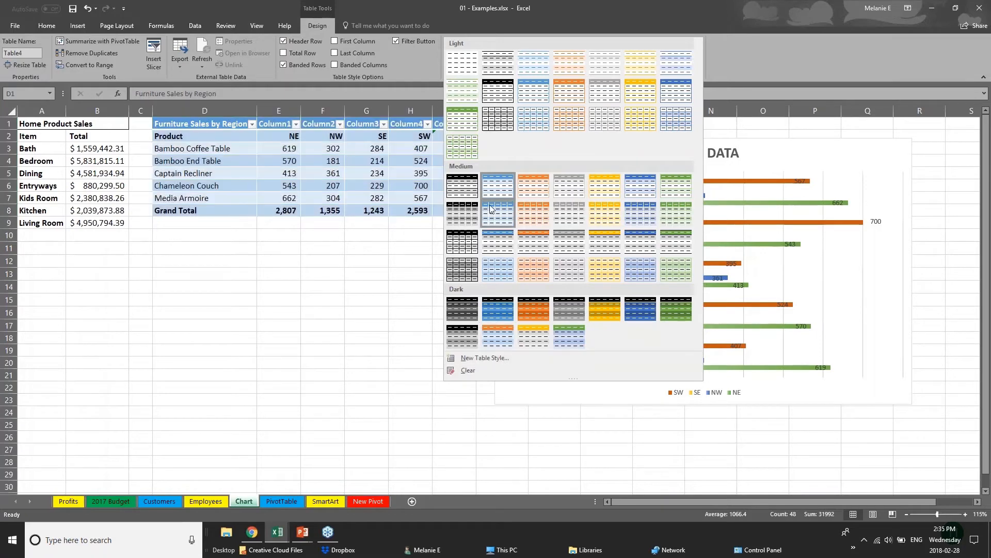
{"action": "left_click", "coordinate": [541, 250]}
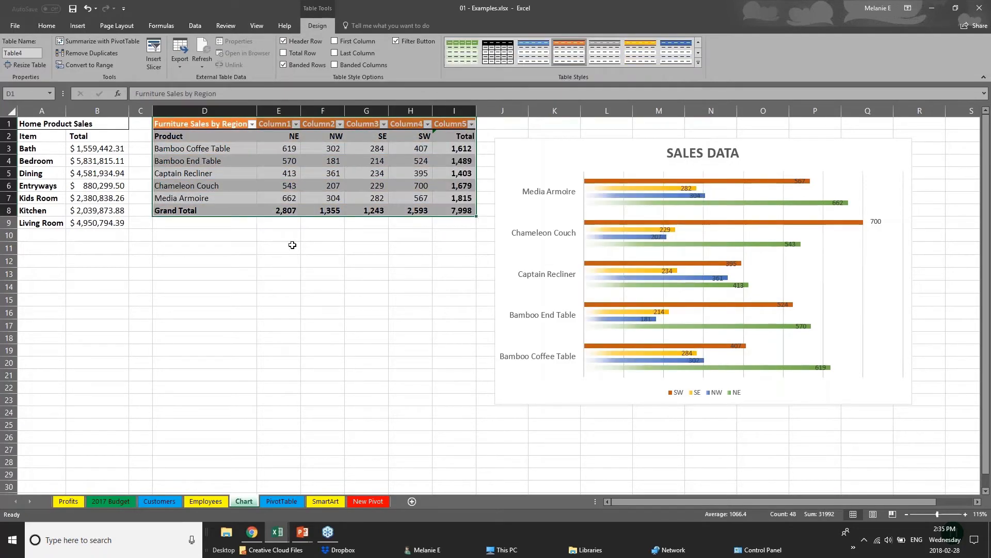
{"action": "left_click", "coordinate": [231, 210]}
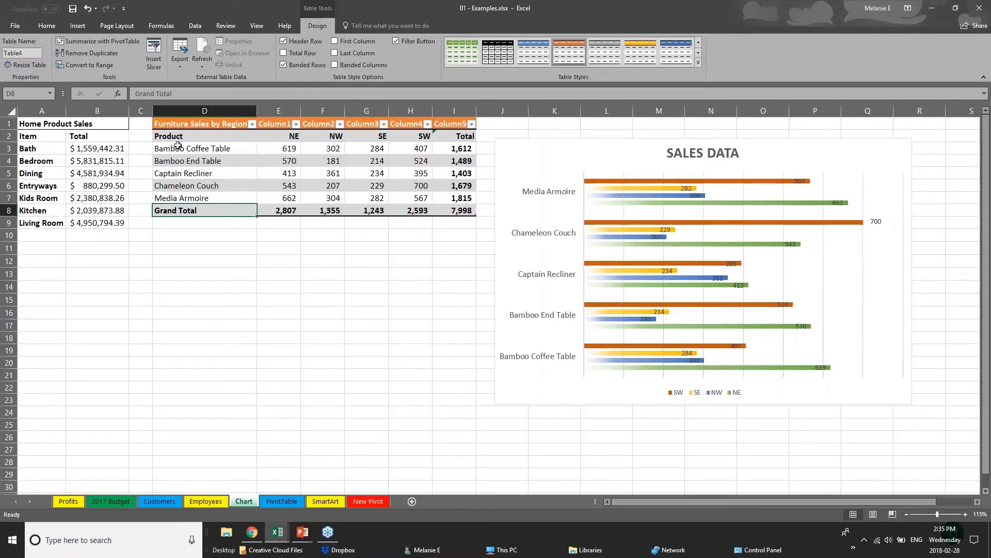
{"action": "left_click", "coordinate": [189, 135]}
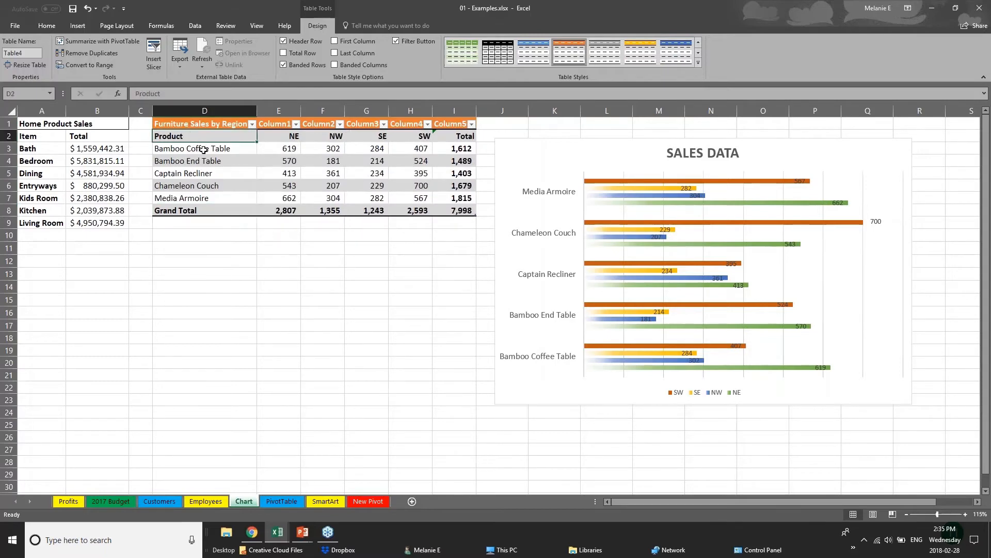
{"action": "left_click_drag", "start_coordinate": [214, 136], "coordinate": [217, 198]}
{"action": "left_click", "coordinate": [264, 287]}
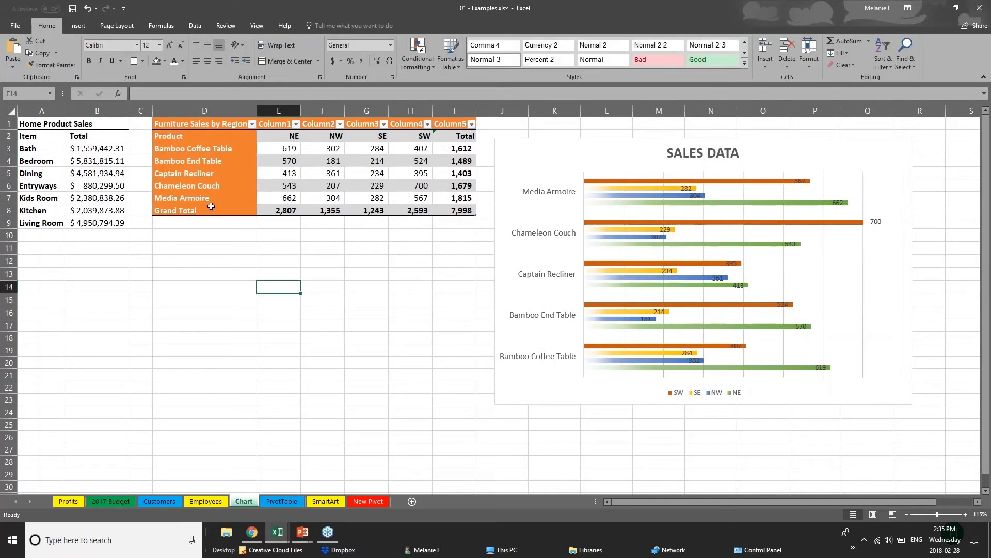
{"action": "left_click", "coordinate": [188, 127]}
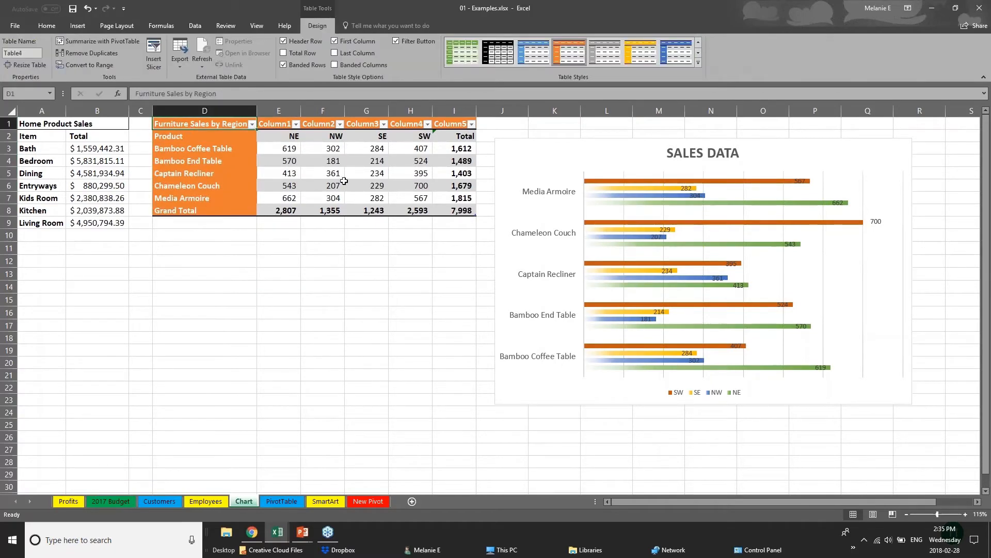
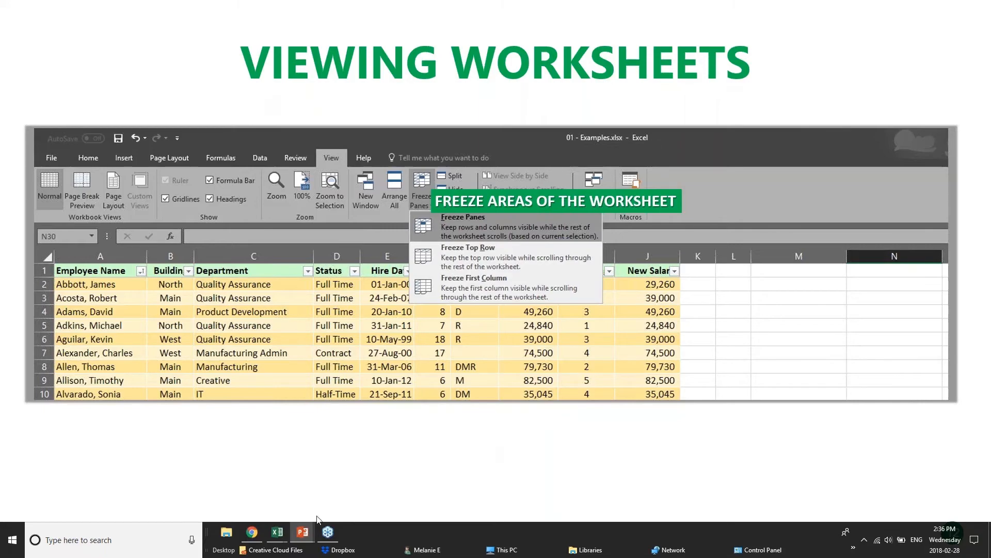
- Switch from PowerPoint to the pivotTables.xlsx workbook using its Excel taskbar preview
{"action": "mouse_move", "coordinate": [276, 537]}
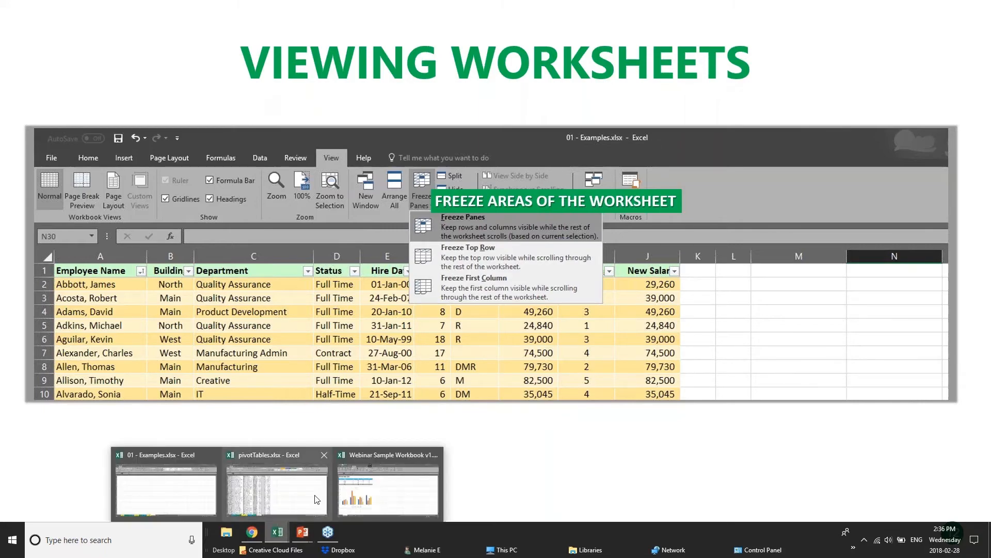
{"action": "left_click", "coordinate": [266, 498]}
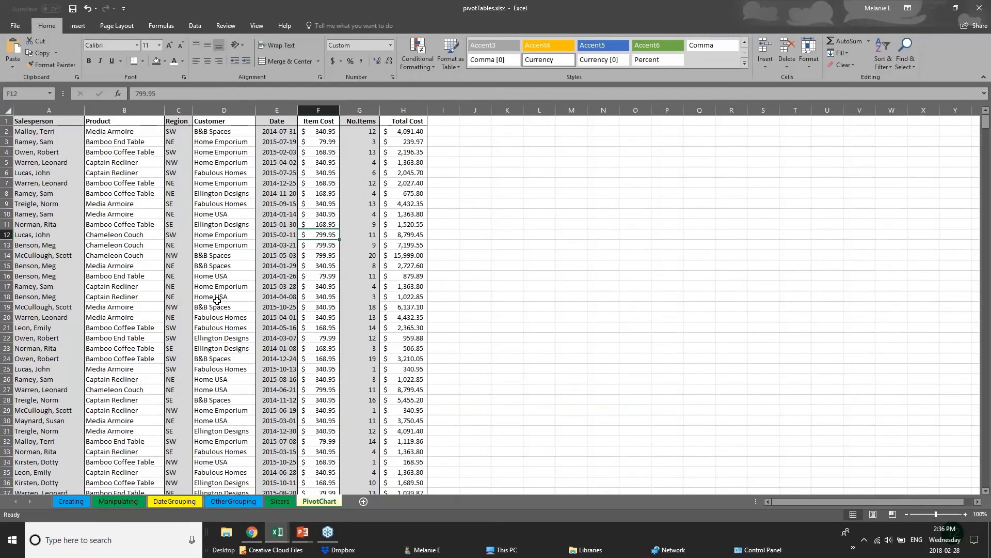
- Scroll down through the PivotChart sheet's sales records
{"action": "scroll", "coordinate": [217, 301], "scroll_direction": "down", "scroll_amount": 20}
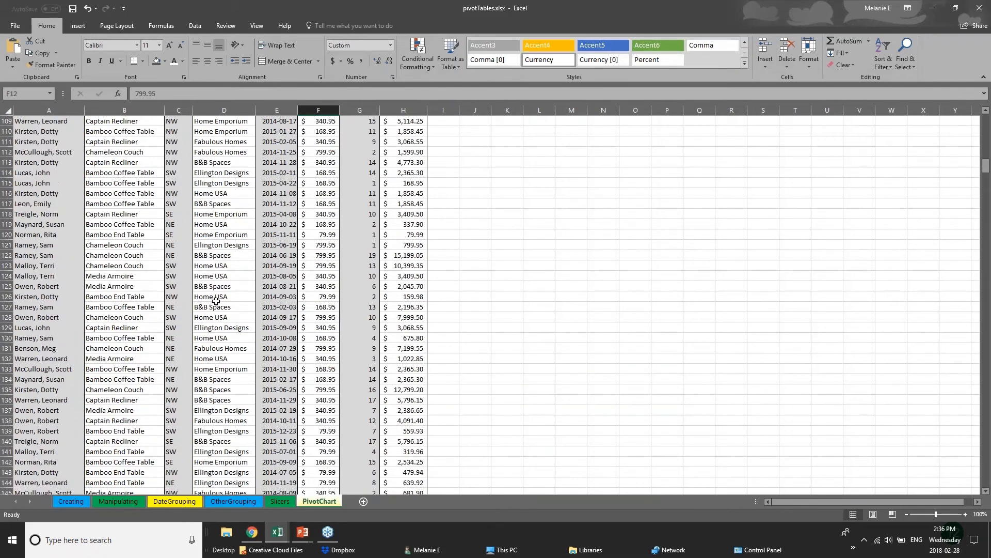
{"action": "scroll", "coordinate": [216, 300], "scroll_direction": "up", "scroll_amount": 4}
{"action": "scroll", "coordinate": [207, 302], "scroll_direction": "up", "scroll_amount": 6}
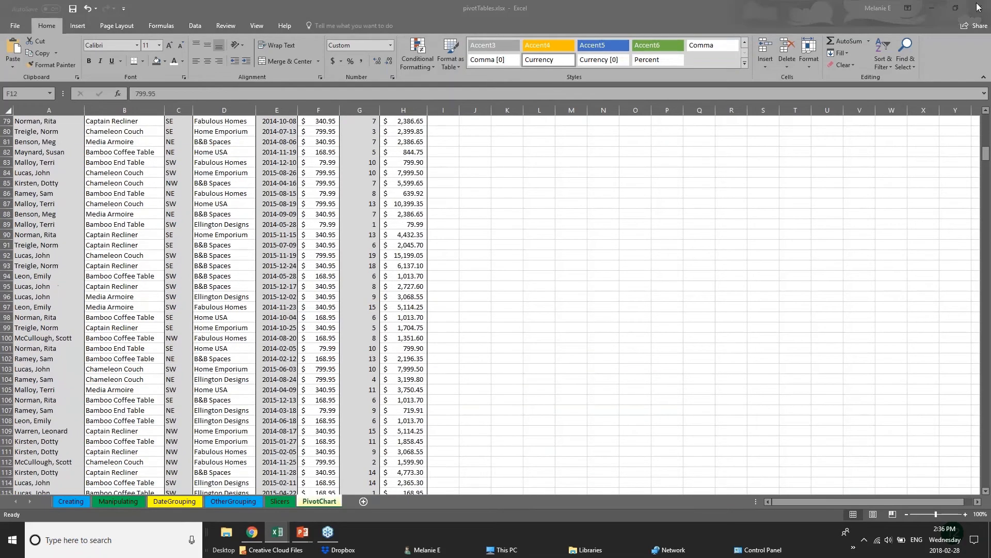
{"action": "left_click", "coordinate": [986, 154]}
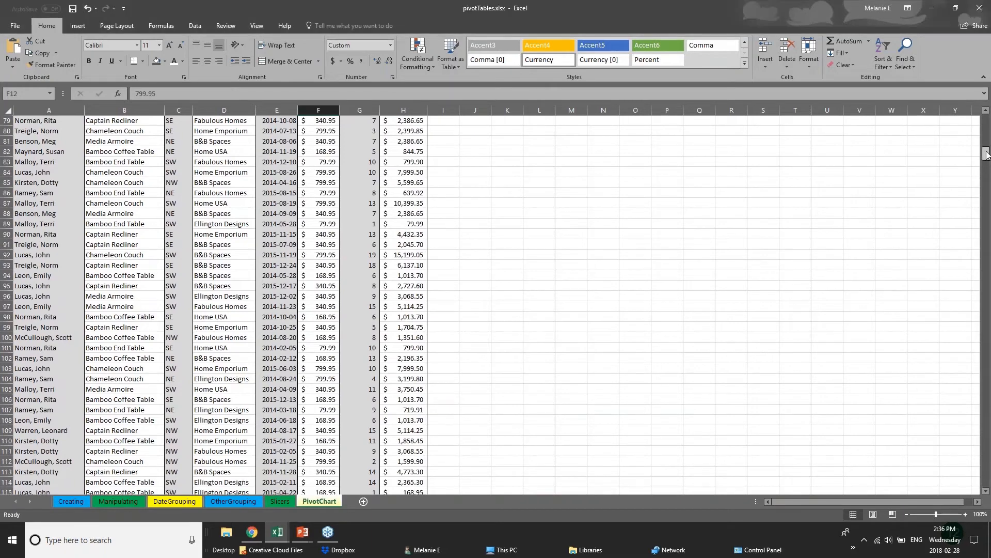
{"action": "left_click_drag", "start_coordinate": [986, 156], "coordinate": [987, 267]}
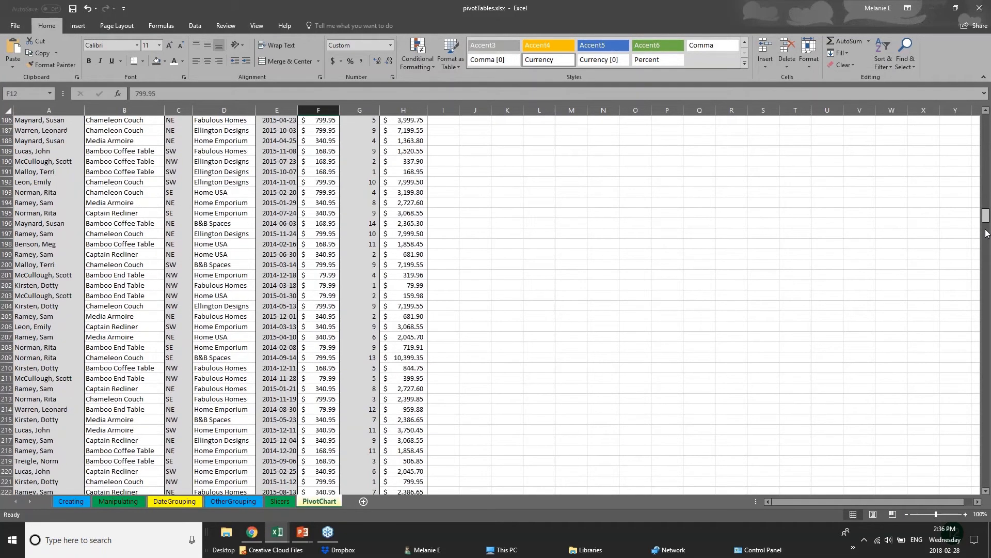
- Click a few product cells and the Home USA customer cell, then select header row 1
{"action": "left_click", "coordinate": [56, 234]}
{"action": "left_click", "coordinate": [143, 226]}
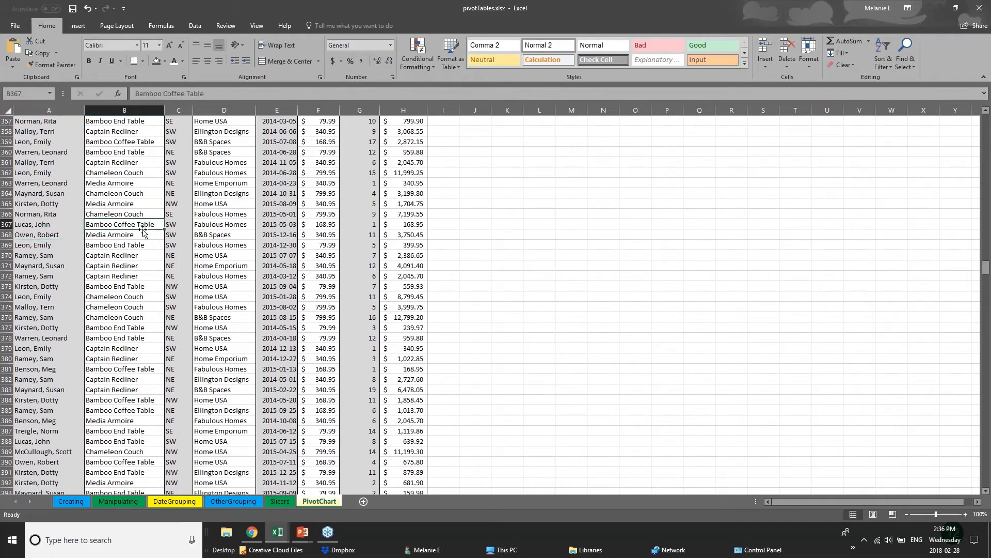
{"action": "left_click", "coordinate": [151, 246]}
{"action": "left_click", "coordinate": [244, 253]}
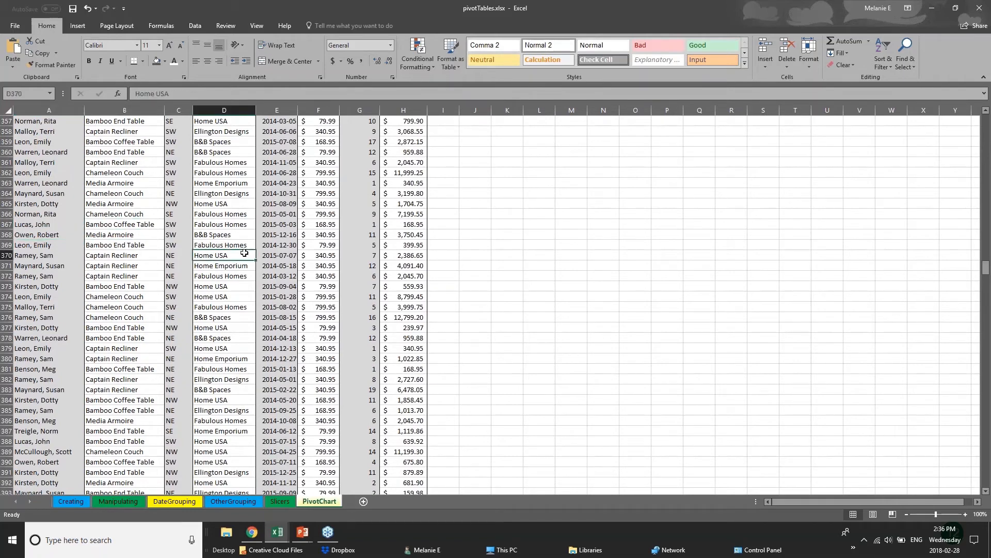
{"action": "left_click_drag", "start_coordinate": [986, 267], "coordinate": [986, 121]}
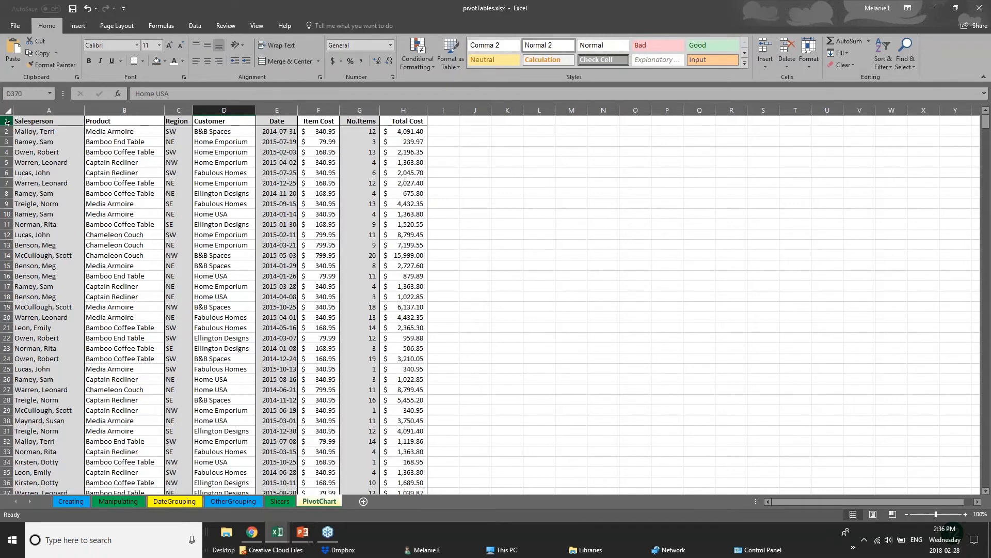
{"action": "left_click", "coordinate": [7, 121]}
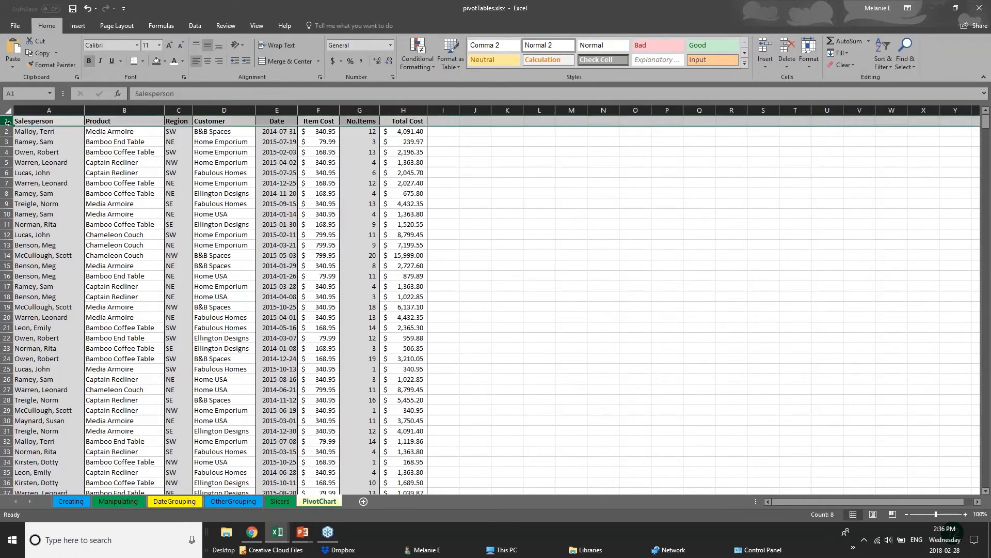
- Select column A and apply Freeze First Column from the View tab's Freeze Panes
{"action": "left_click", "coordinate": [259, 26]}
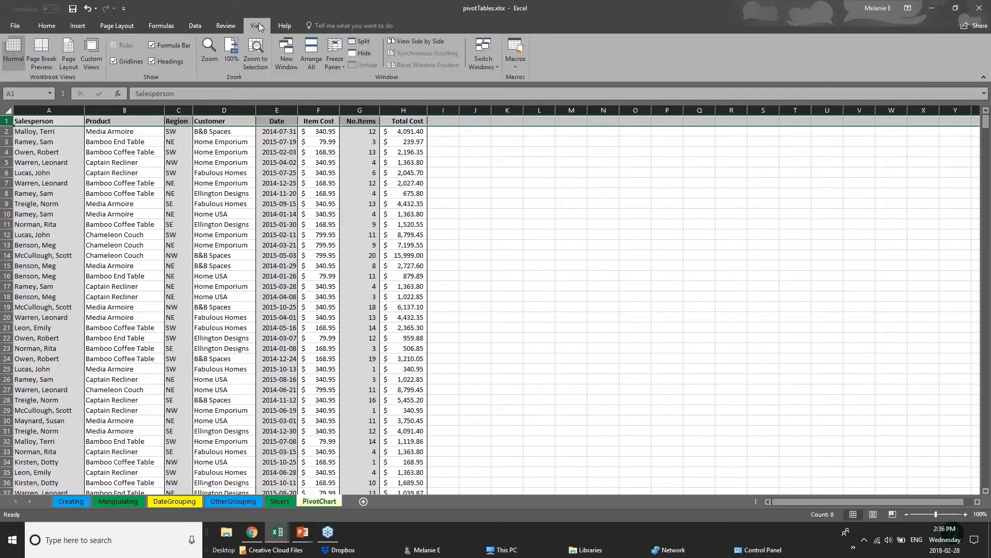
{"action": "left_click", "coordinate": [335, 64]}
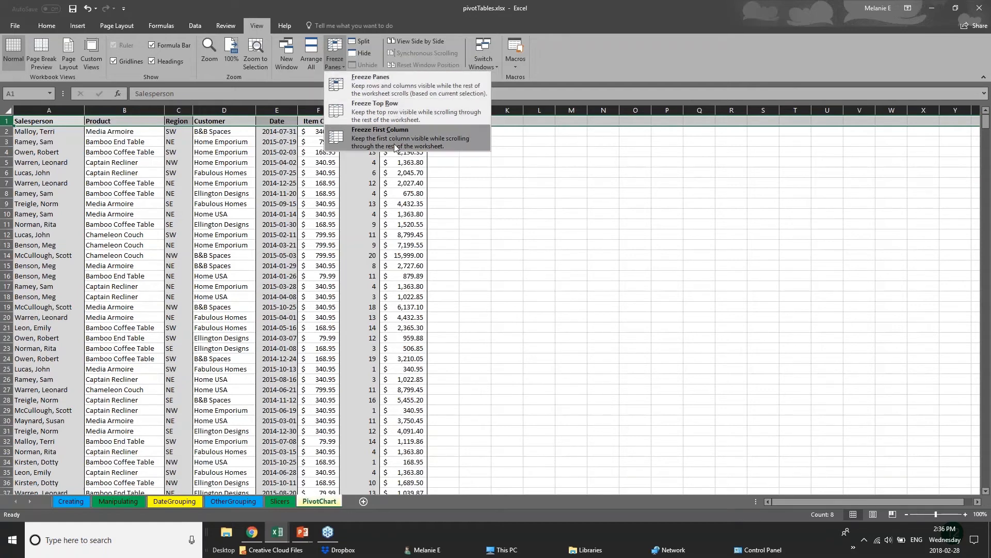
{"action": "left_click", "coordinate": [2, 175]}
{"action": "left_click", "coordinate": [37, 163]}
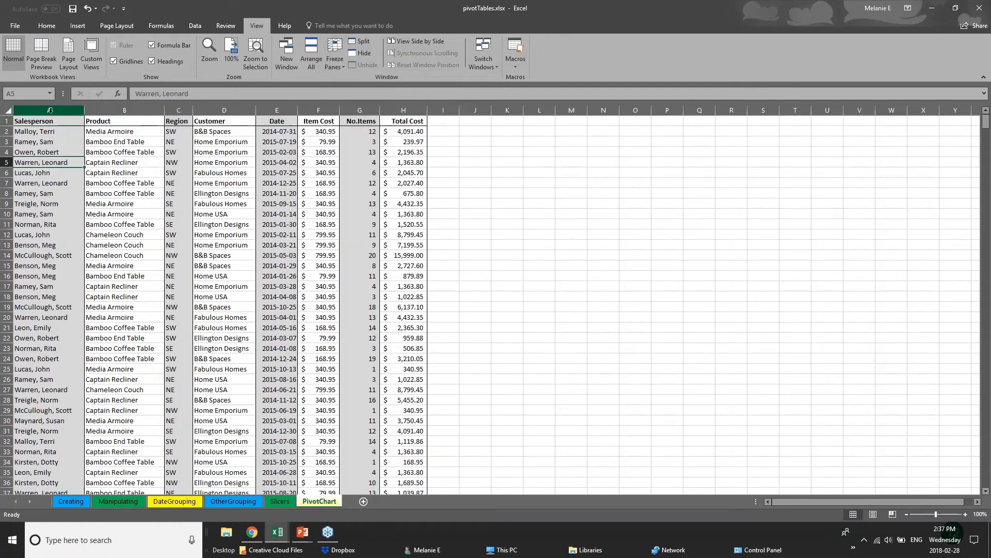
{"action": "left_click", "coordinate": [50, 110]}
{"action": "left_click", "coordinate": [335, 60]}
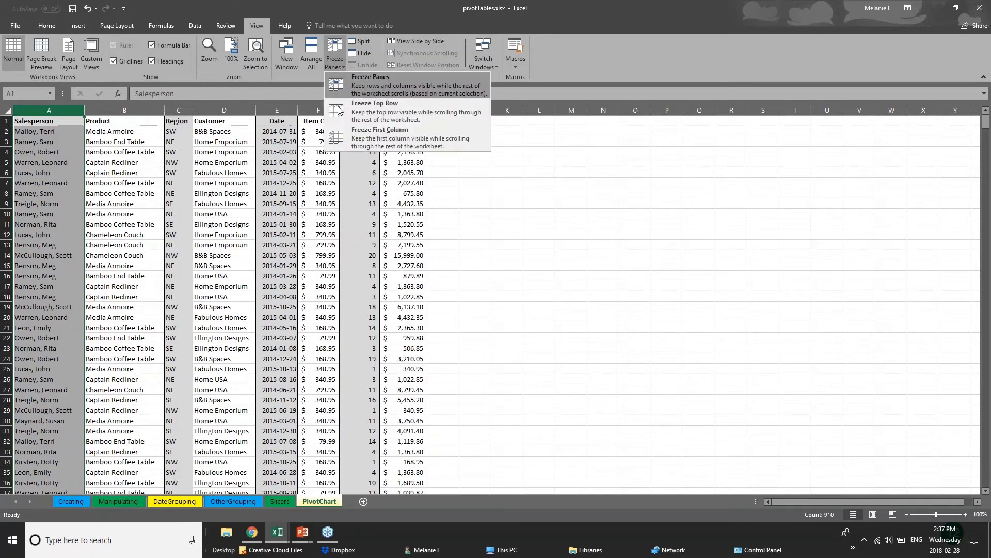
{"action": "left_click", "coordinate": [372, 139]}
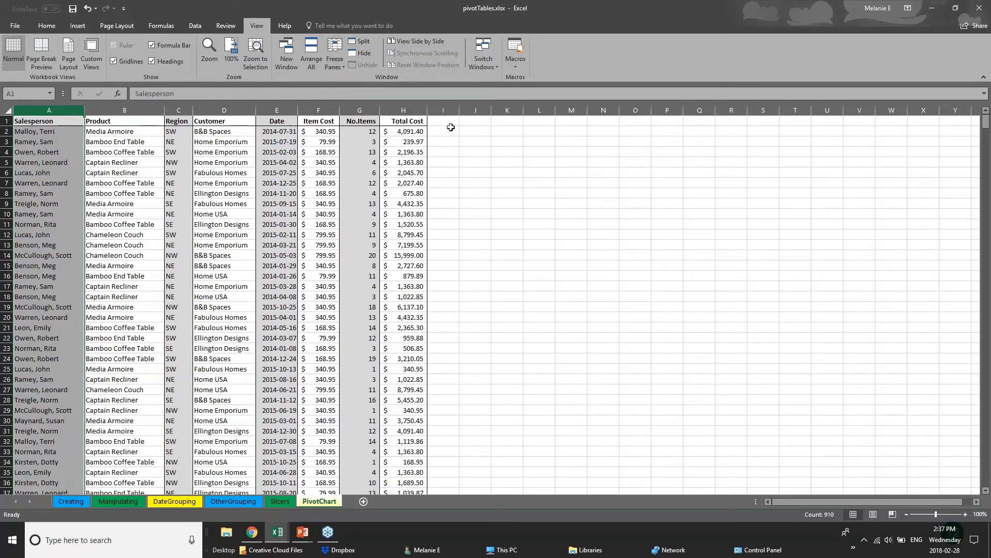
{"action": "left_click_drag", "start_coordinate": [427, 110], "coordinate": [873, 141]}
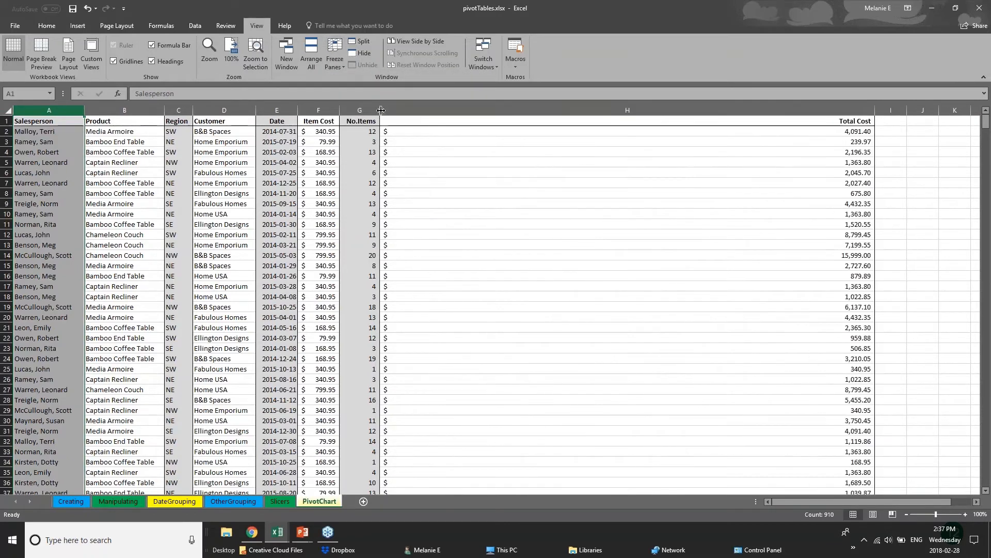
{"action": "left_click_drag", "start_coordinate": [380, 110], "coordinate": [621, 126]}
{"action": "left_click_drag", "start_coordinate": [340, 108], "coordinate": [422, 110]}
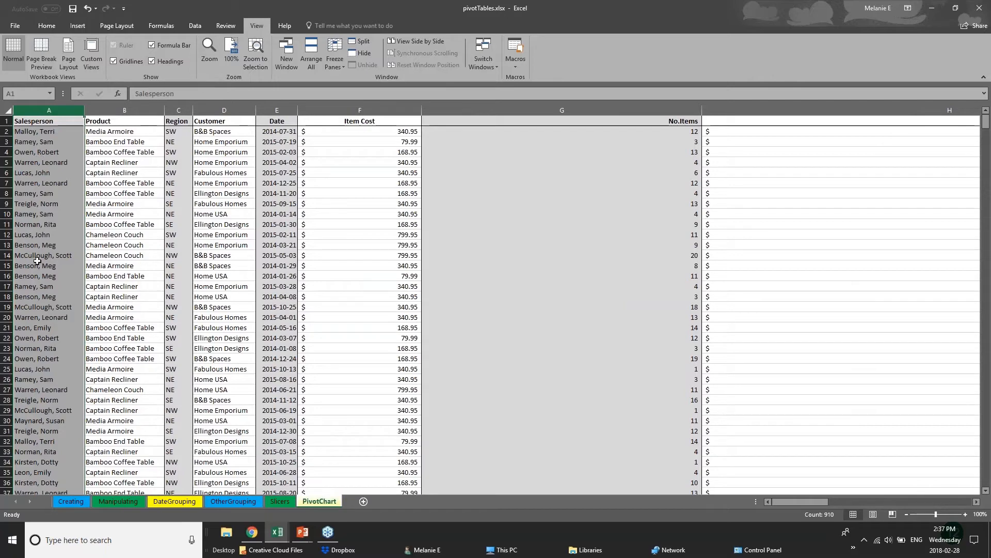
{"action": "left_click", "coordinate": [6, 120]}
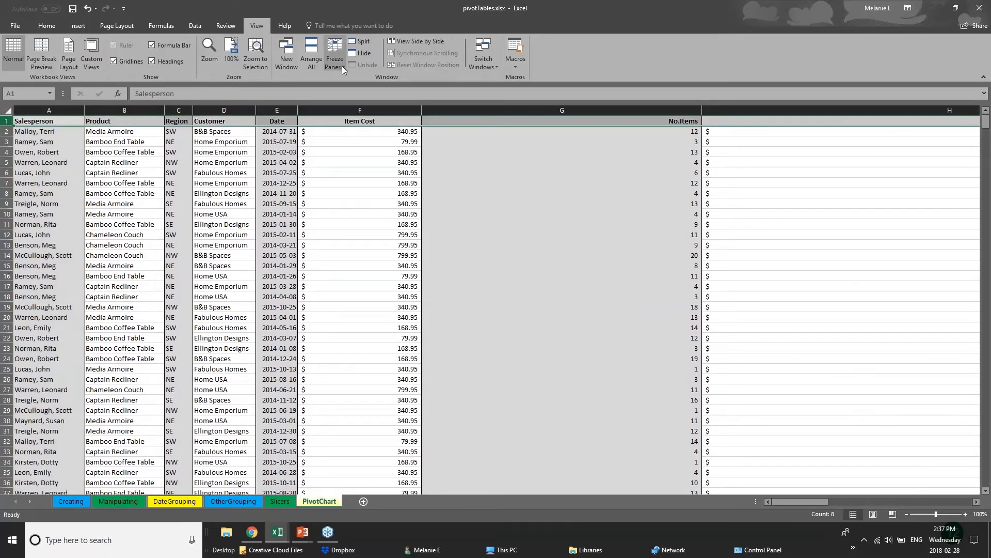
{"action": "left_click", "coordinate": [335, 61]}
{"action": "left_click", "coordinate": [350, 116]}
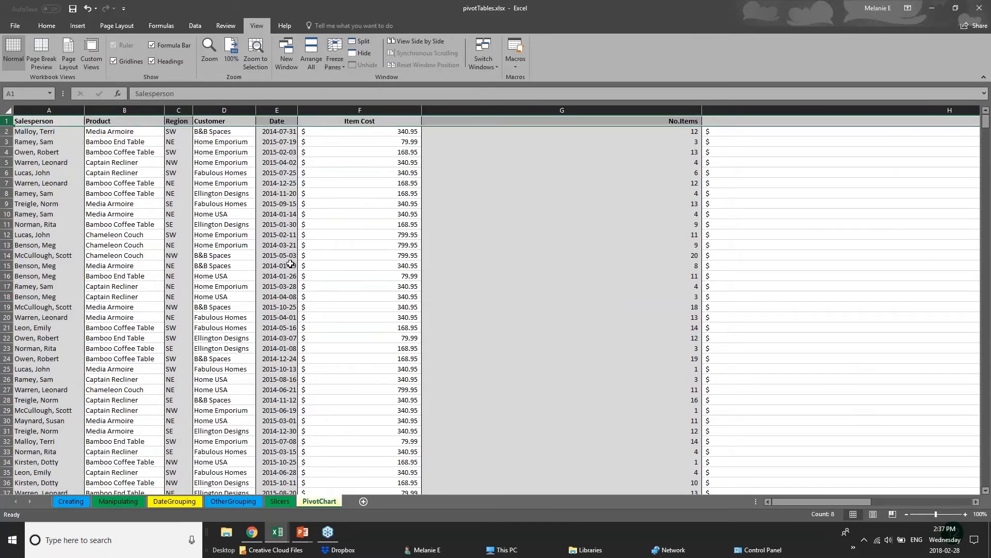
{"action": "left_click", "coordinate": [460, 306]}
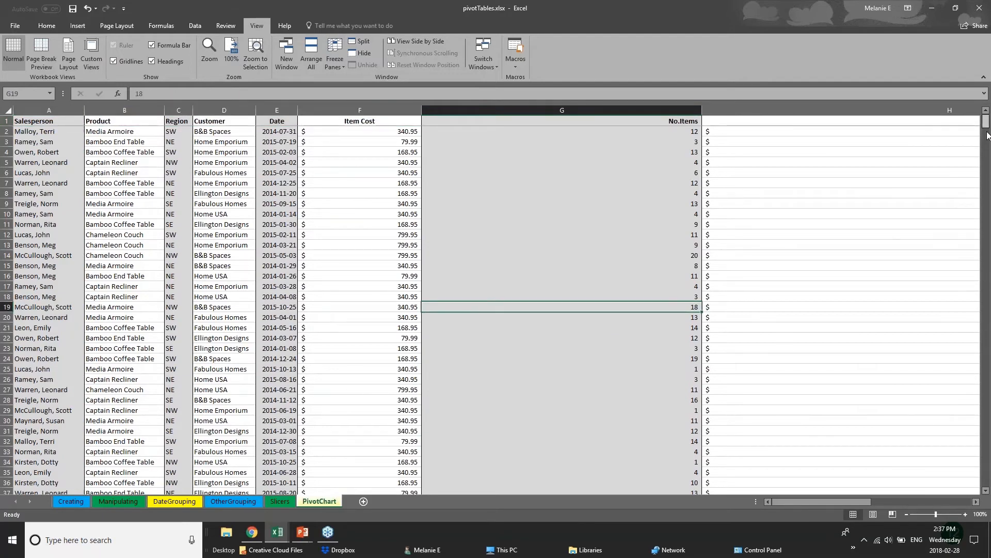
{"action": "mouse_move", "coordinate": [988, 135]}
{"action": "left_mouse_down"}
{"action": "mouse_move", "coordinate": [987, 315]}
{"action": "mouse_move", "coordinate": [988, 124]}
{"action": "left_mouse_up"}
{"action": "left_click", "coordinate": [66, 121]}
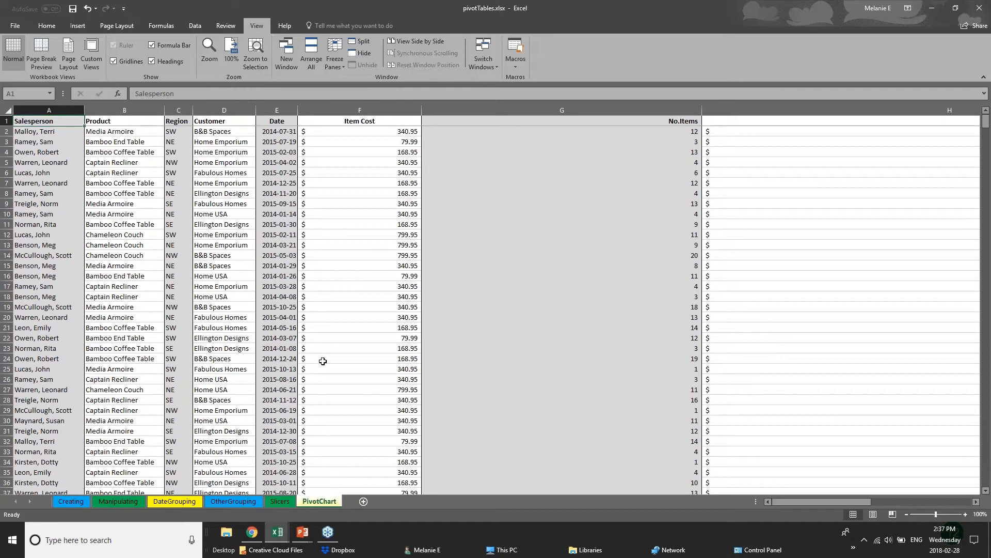
{"action": "left_click", "coordinate": [317, 317]}
{"action": "scroll", "coordinate": [299, 351], "scroll_direction": "down", "scroll_amount": 2}
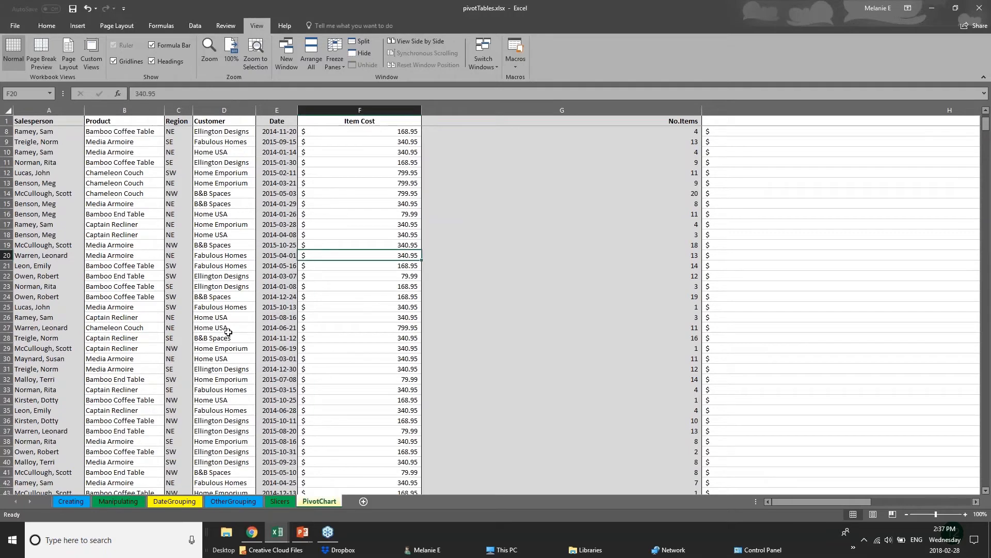
{"action": "left_click", "coordinate": [223, 348]}
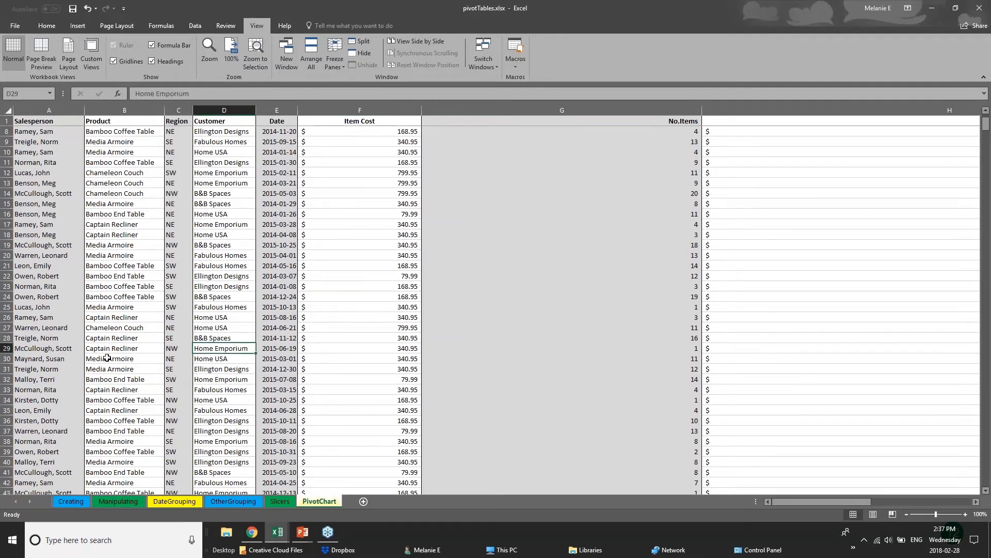
{"action": "scroll", "coordinate": [106, 358], "scroll_direction": "down", "scroll_amount": 12}
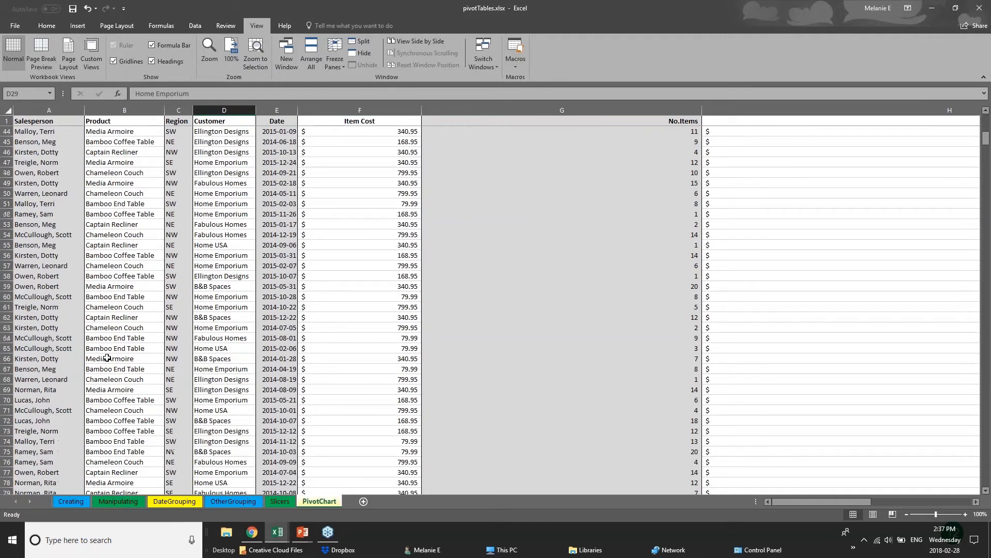
{"action": "scroll", "coordinate": [107, 358], "scroll_direction": "down", "scroll_amount": 2}
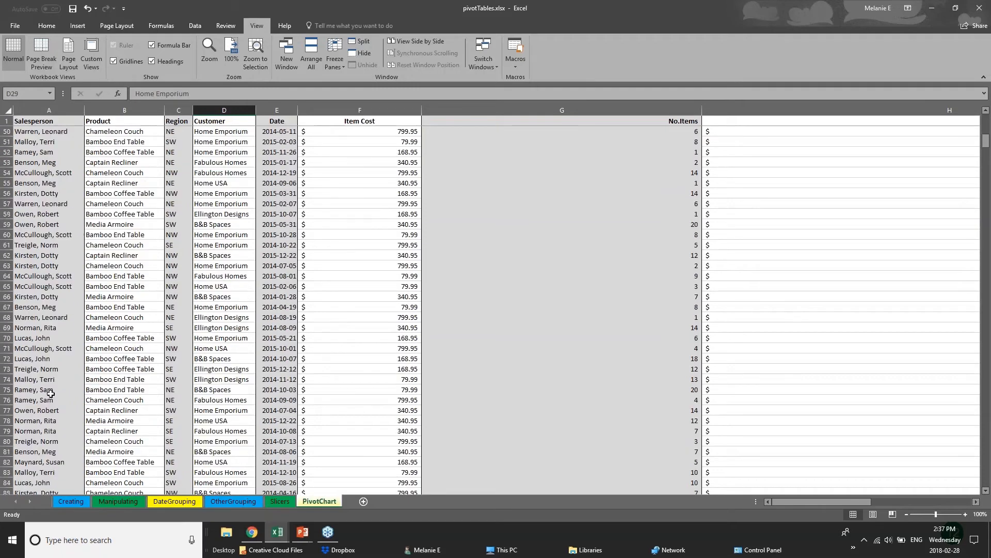
{"action": "scroll", "coordinate": [51, 394], "scroll_direction": "up", "scroll_amount": 9}
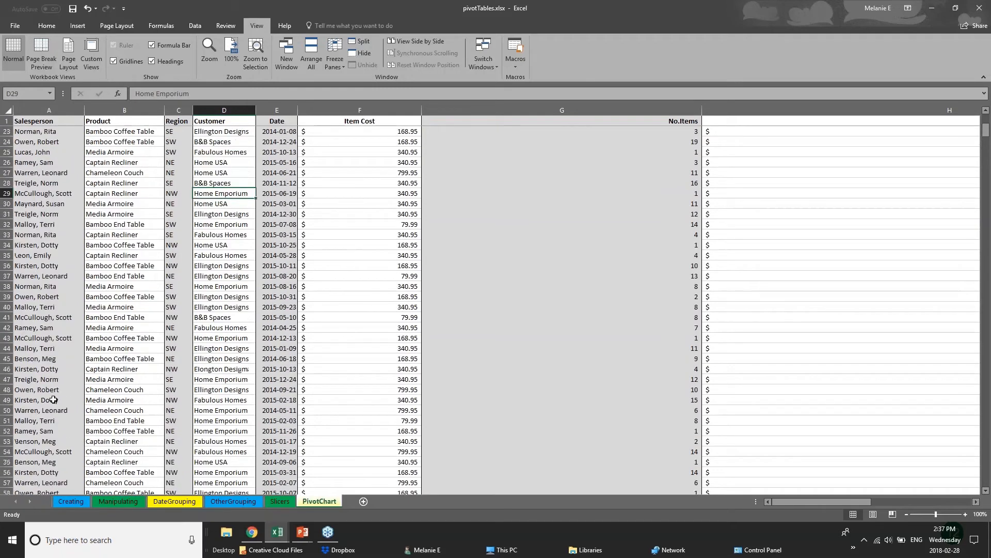
{"action": "scroll", "coordinate": [53, 400], "scroll_direction": "up", "scroll_amount": 2}
{"action": "left_click_drag", "start_coordinate": [422, 110], "coordinate": [369, 110]}
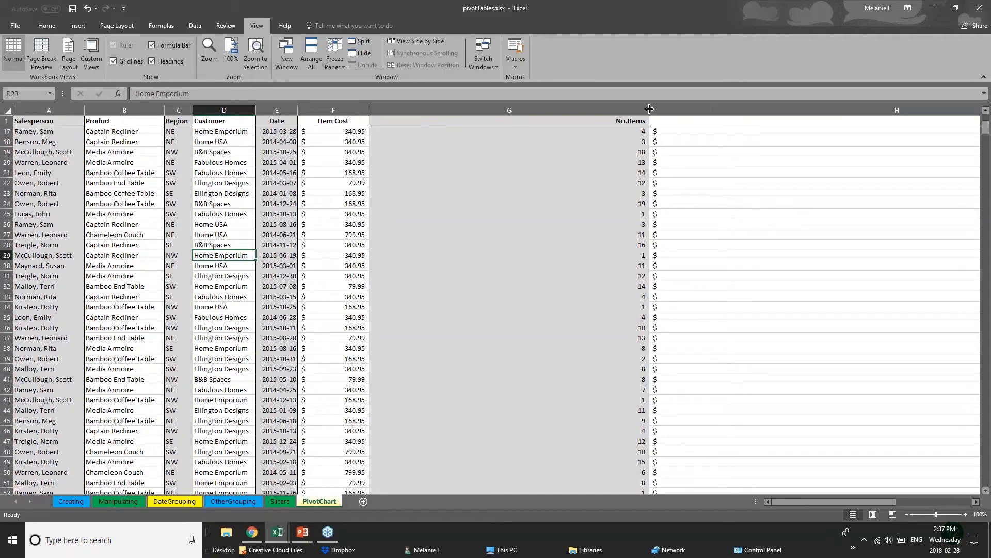
{"action": "left_click_drag", "start_coordinate": [649, 106], "coordinate": [454, 100]}
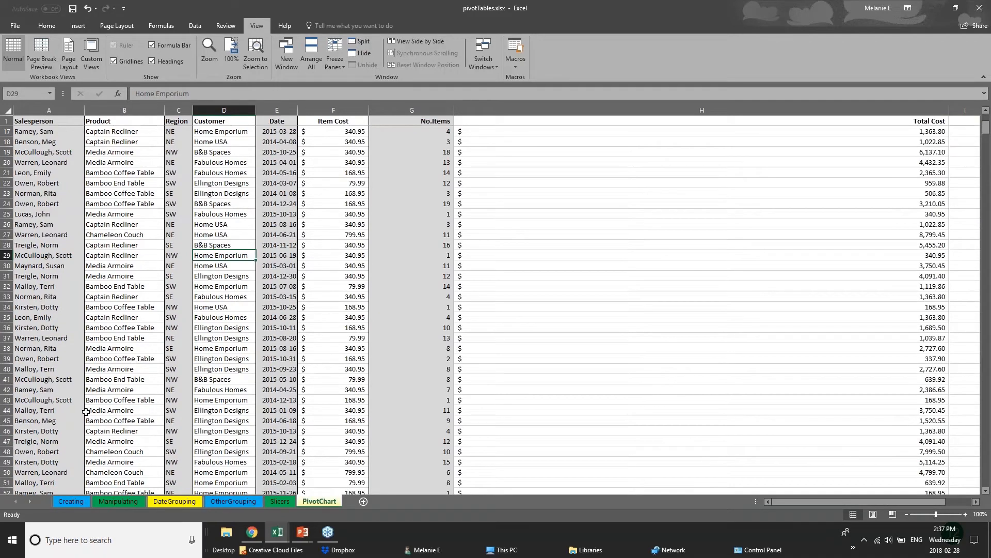
{"action": "scroll", "coordinate": [85, 411], "scroll_direction": "down", "scroll_amount": 20}
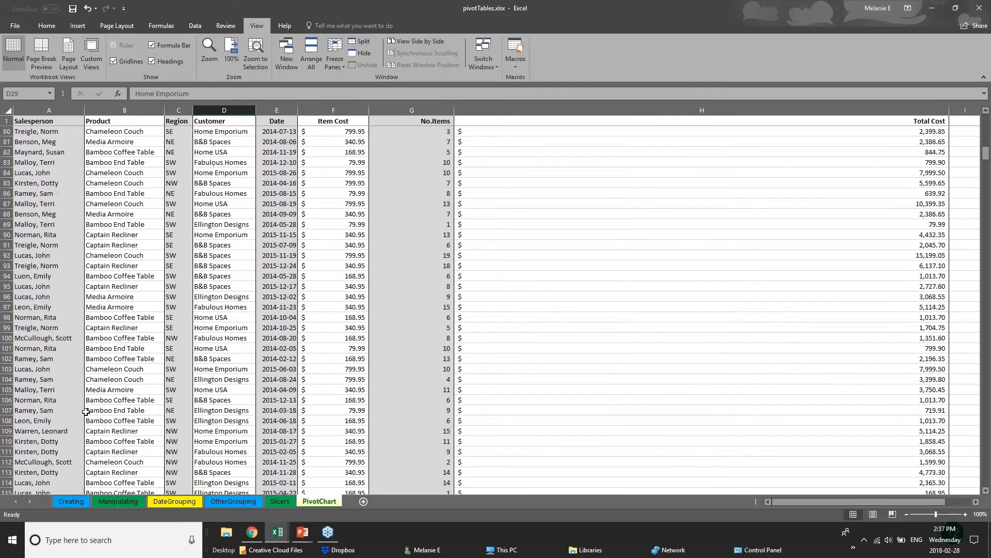
{"action": "scroll", "coordinate": [99, 453], "scroll_direction": "down", "scroll_amount": 2}
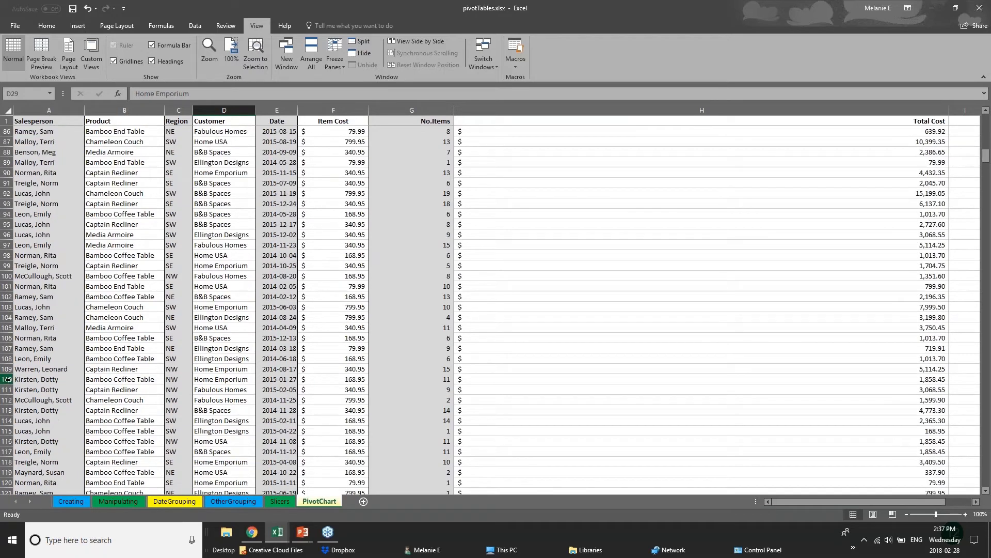
{"action": "left_click", "coordinate": [8, 379]}
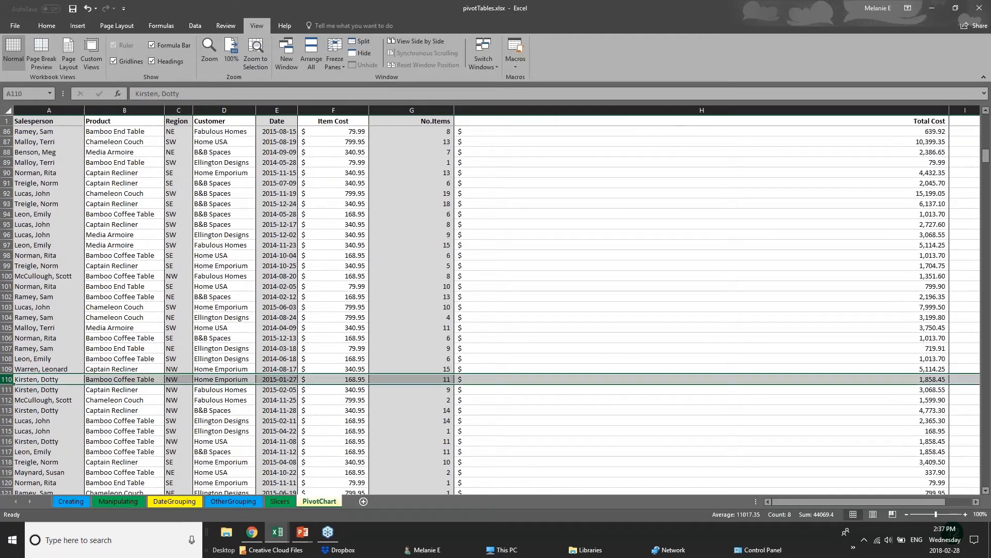
- Split the PivotChart sales data into two panes at row 106
{"action": "left_click", "coordinate": [355, 45]}
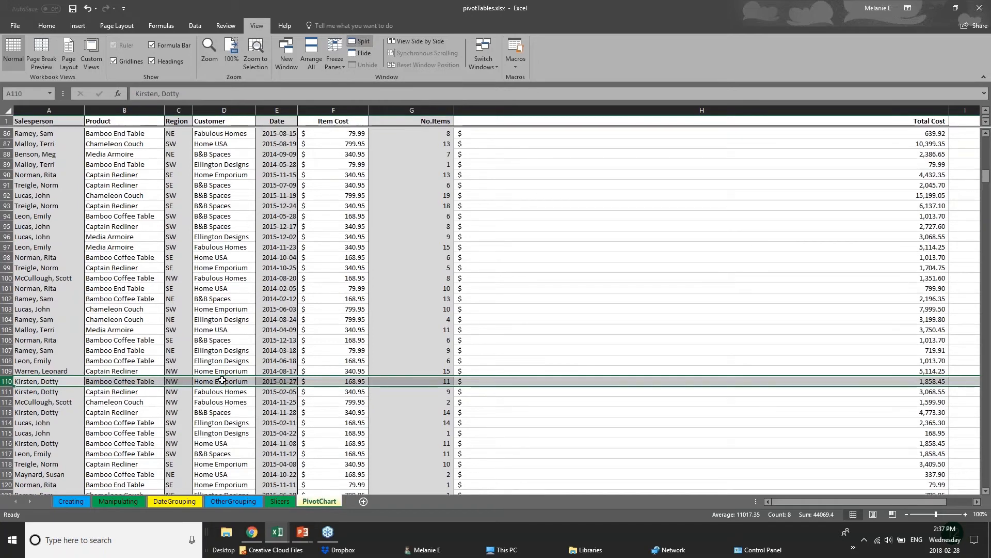
{"action": "left_click", "coordinate": [428, 336]}
{"action": "scroll", "coordinate": [191, 404], "scroll_direction": "down", "scroll_amount": 1}
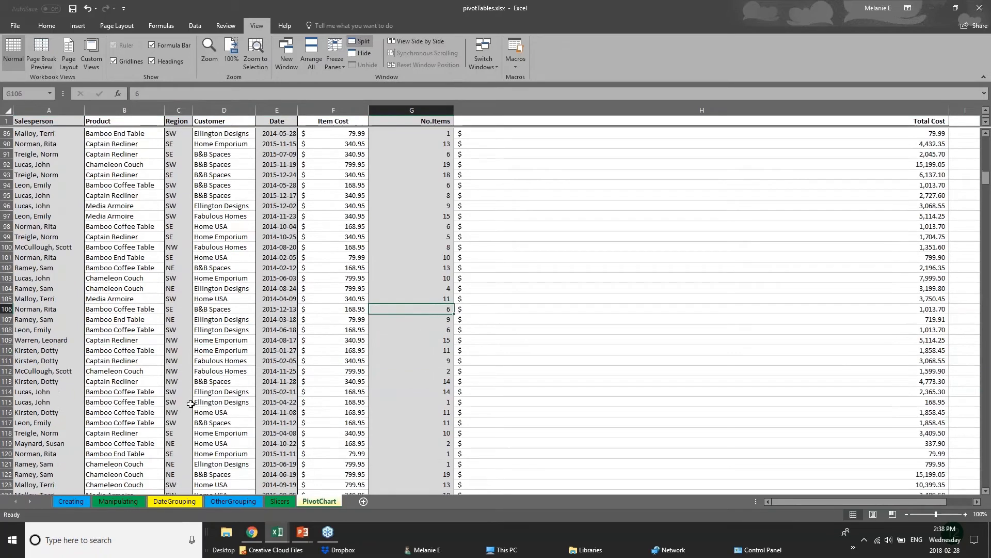
{"action": "scroll", "coordinate": [190, 403], "scroll_direction": "down", "scroll_amount": 7}
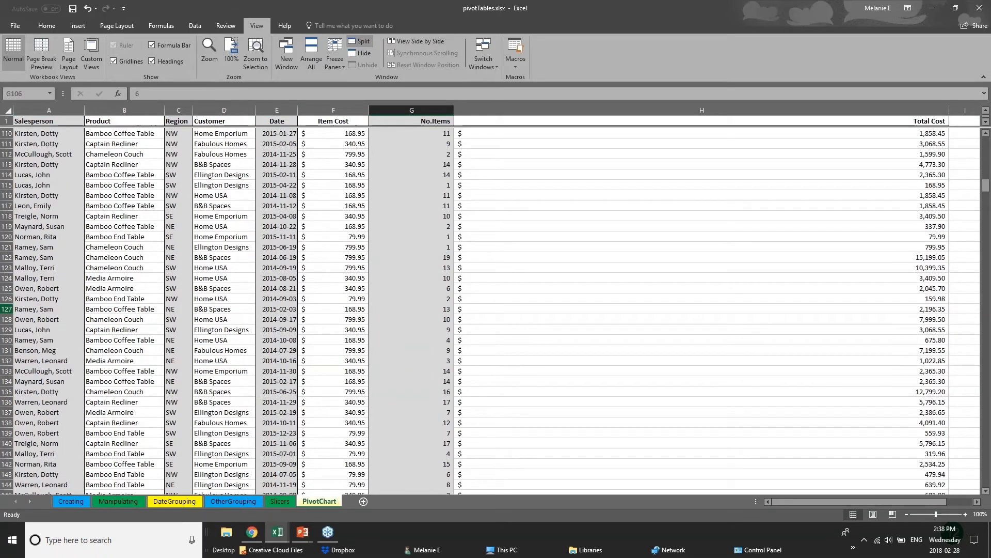
{"action": "scroll", "coordinate": [191, 403], "scroll_direction": "up", "scroll_amount": 7}
{"action": "left_click", "coordinate": [7, 309]}
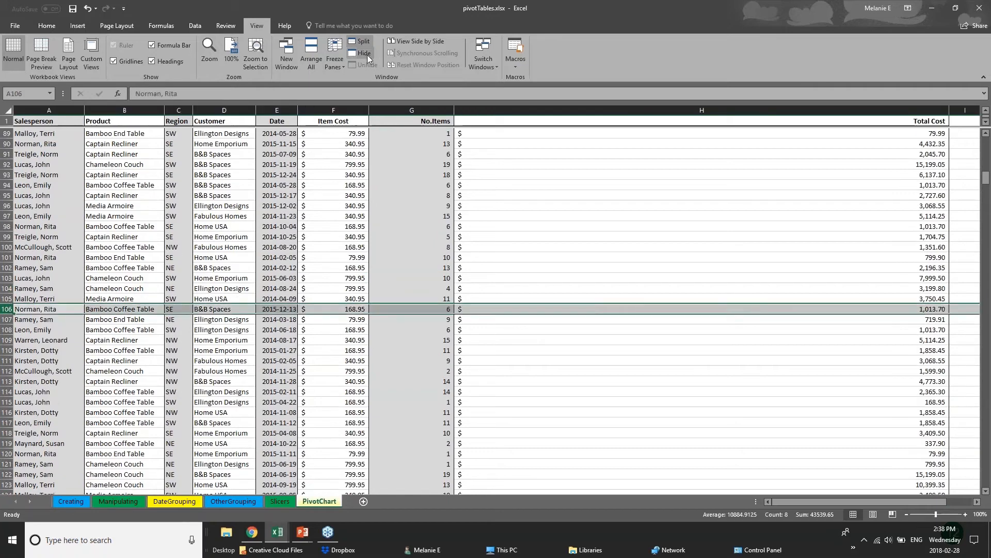
{"action": "left_click", "coordinate": [361, 43]}
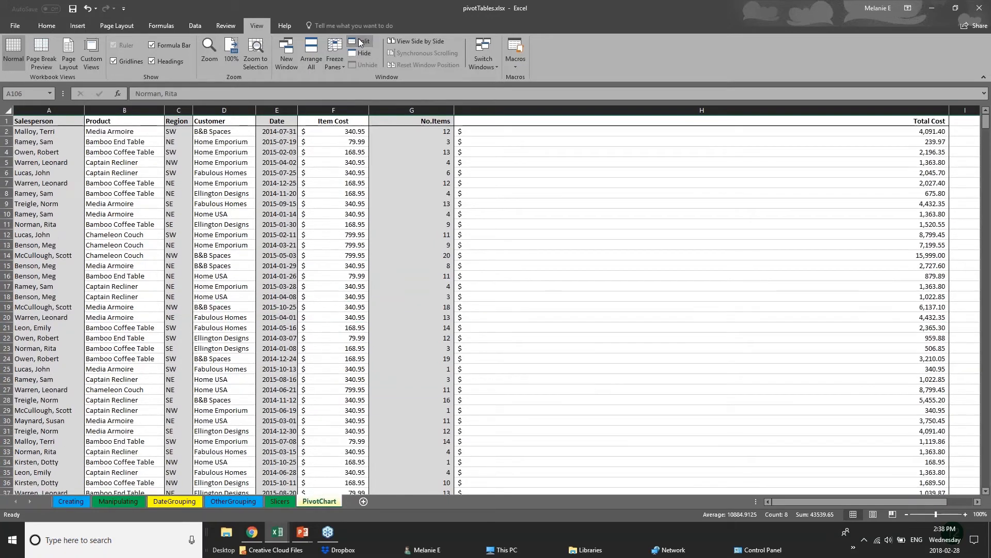
- Check the Freeze Panes options without applying one, then scroll each pane separately
{"action": "left_click", "coordinate": [468, 213]}
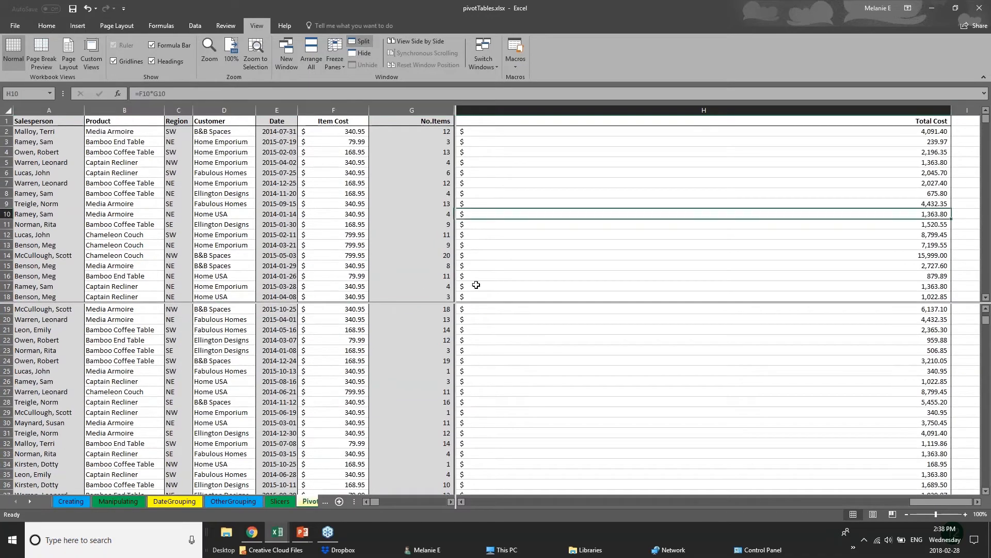
{"action": "left_click", "coordinate": [428, 309]}
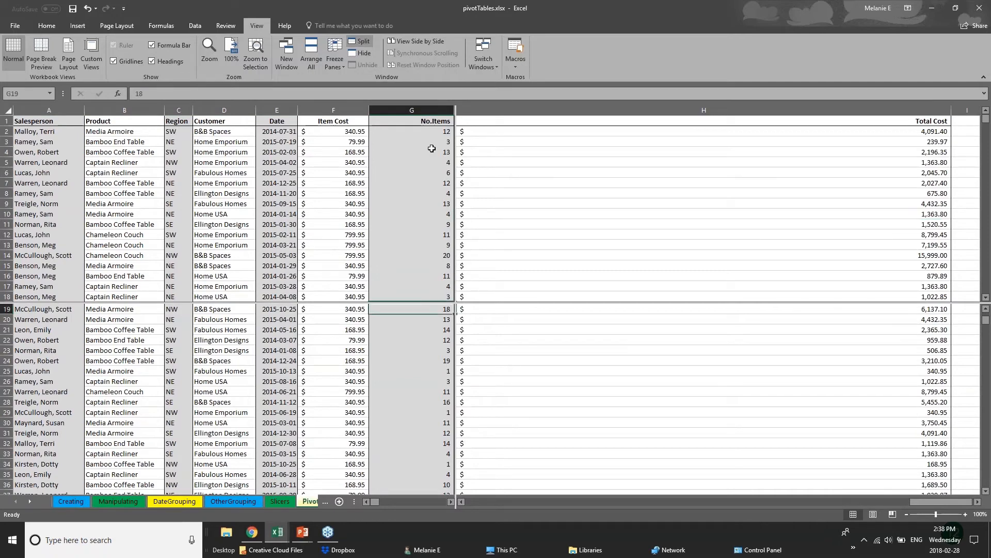
{"action": "left_click", "coordinate": [335, 58]}
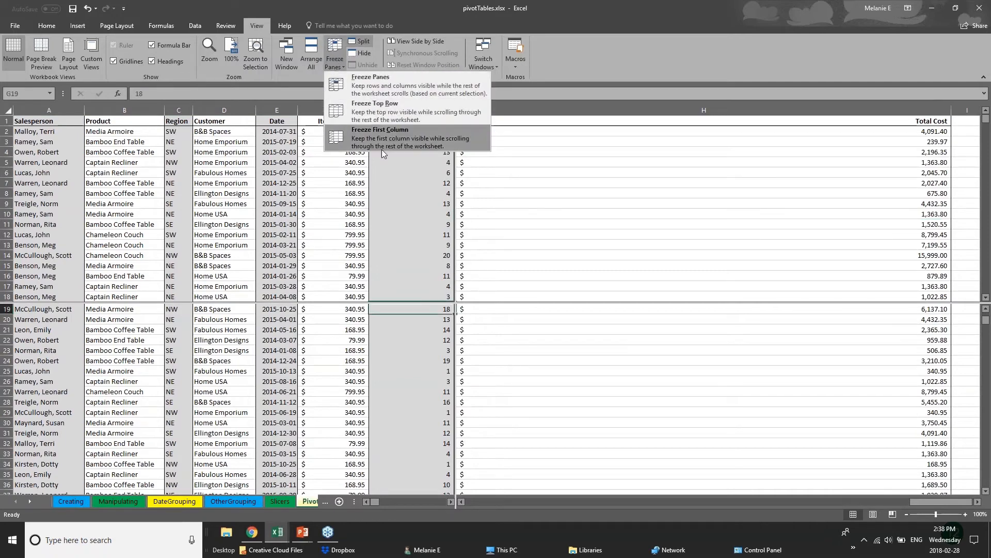
{"action": "left_click", "coordinate": [552, 135]}
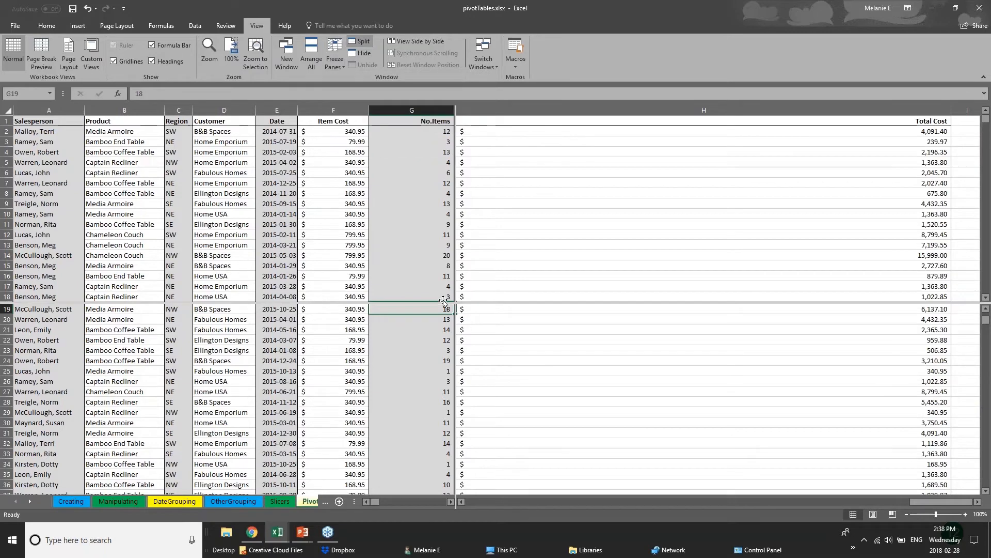
{"action": "scroll", "coordinate": [410, 403], "scroll_direction": "up", "scroll_amount": 6}
{"action": "scroll", "coordinate": [410, 414], "scroll_direction": "down", "scroll_amount": 7}
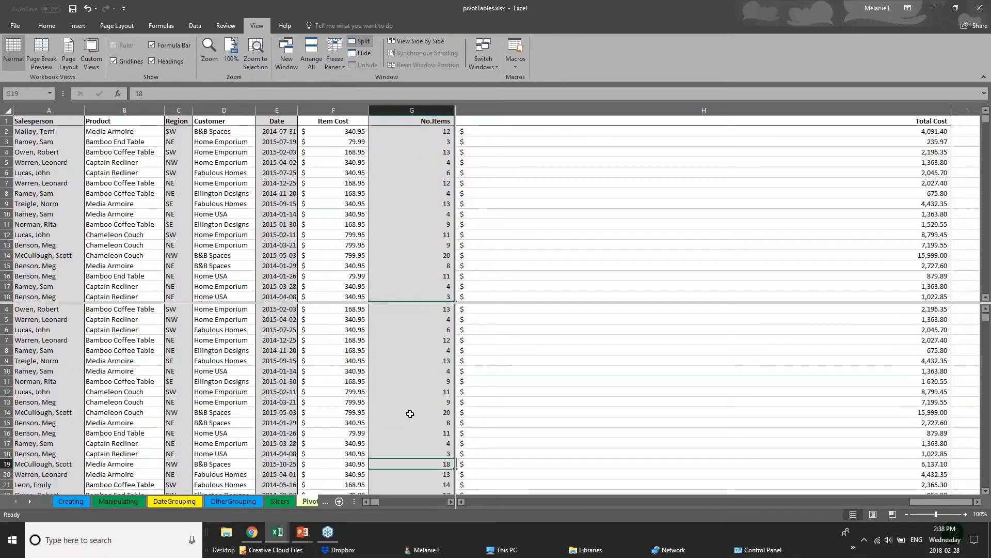
{"action": "scroll", "coordinate": [410, 414], "scroll_direction": "up", "scroll_amount": 7}
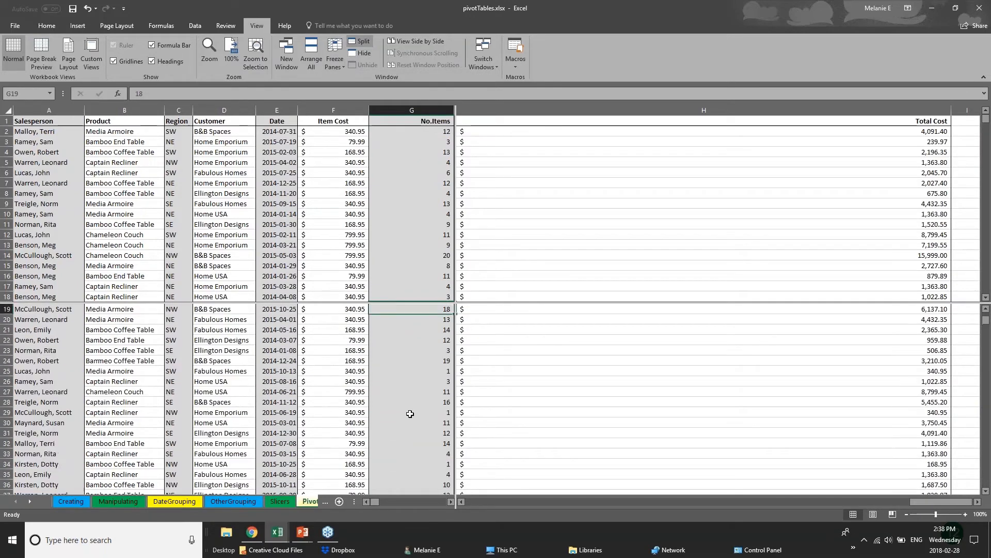
{"action": "scroll", "coordinate": [410, 414], "scroll_direction": "down", "scroll_amount": 10}
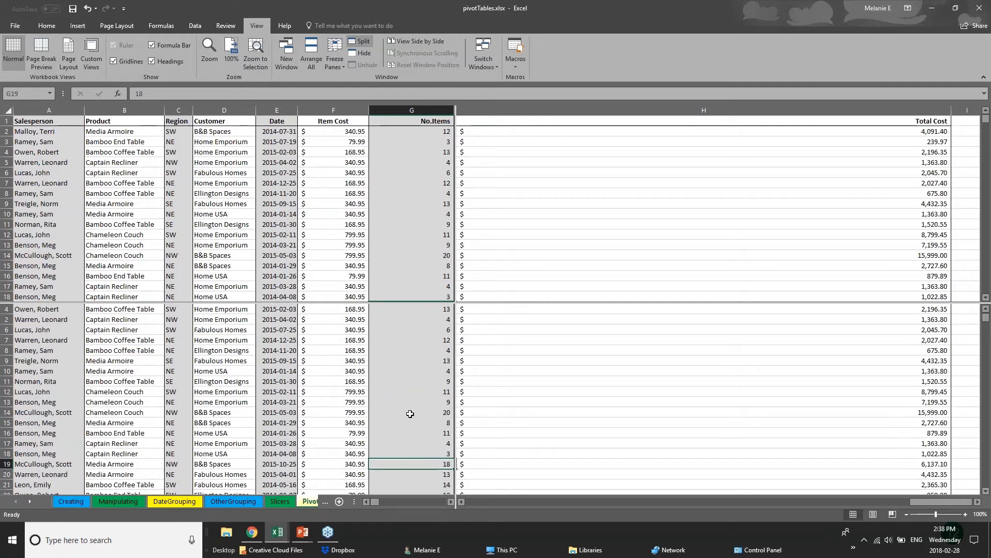
{"action": "scroll", "coordinate": [410, 413], "scroll_direction": "down", "scroll_amount": 20}
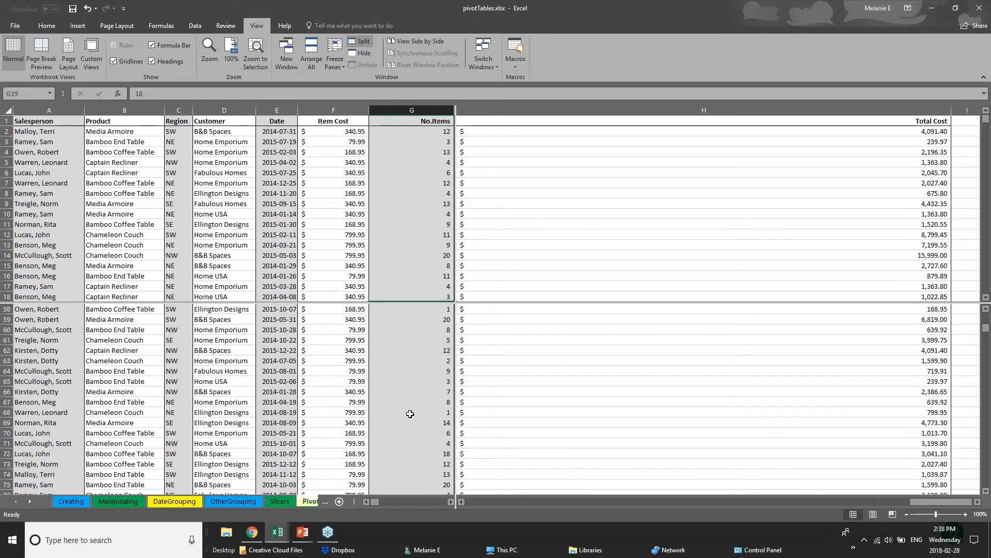
{"action": "scroll", "coordinate": [410, 414], "scroll_direction": "up", "scroll_amount": 8}
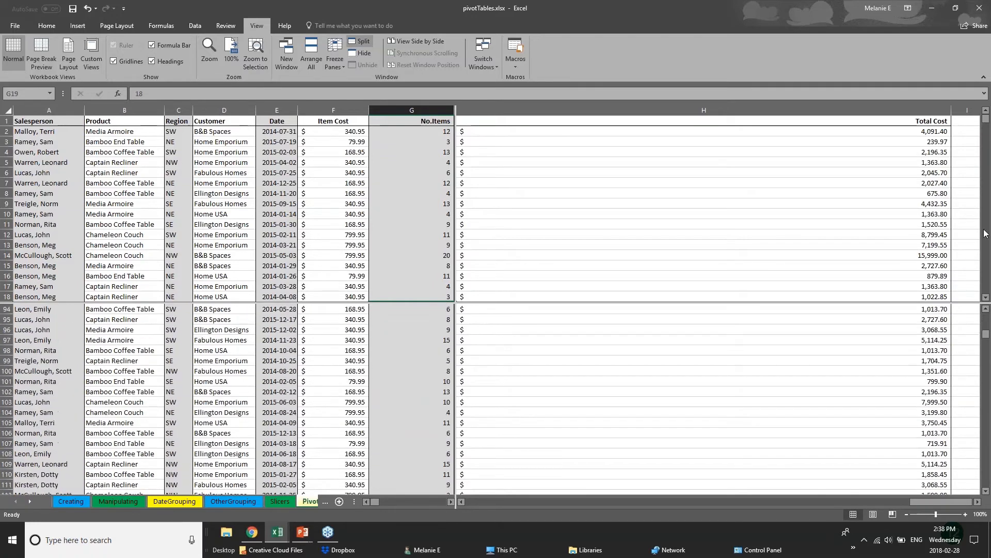
- Scroll the panes independently, selecting cells E12, C54, A55 and A97
{"action": "left_click", "coordinate": [281, 234]}
{"action": "scroll", "coordinate": [281, 230], "scroll_direction": "down", "scroll_amount": 15}
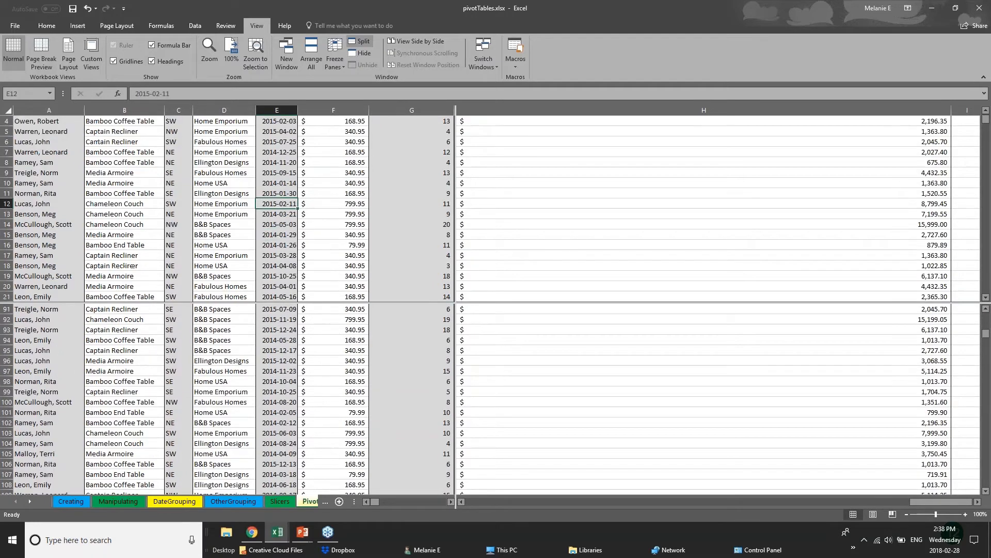
{"action": "left_click", "coordinate": [179, 203]}
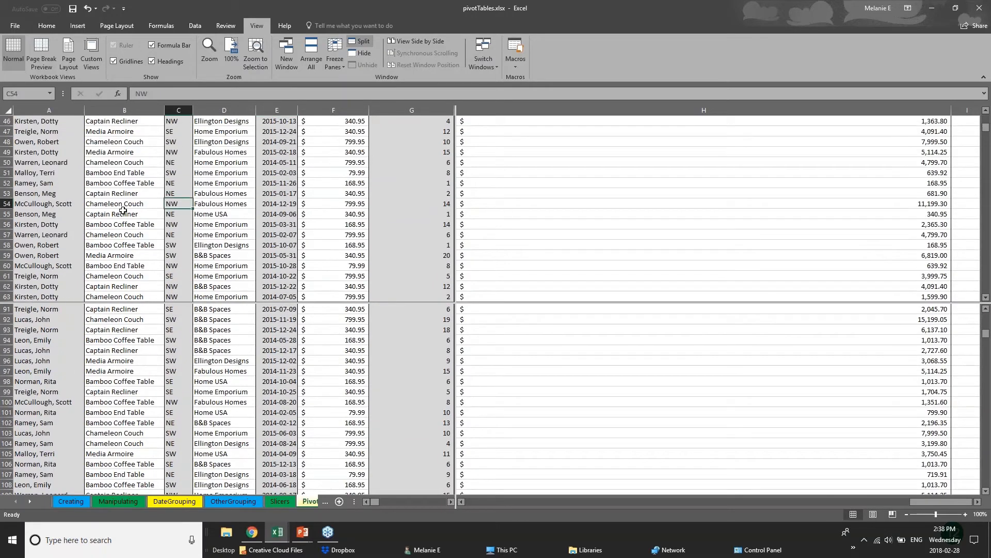
{"action": "left_click", "coordinate": [19, 213]}
{"action": "scroll", "coordinate": [62, 248], "scroll_direction": "up", "scroll_amount": 4}
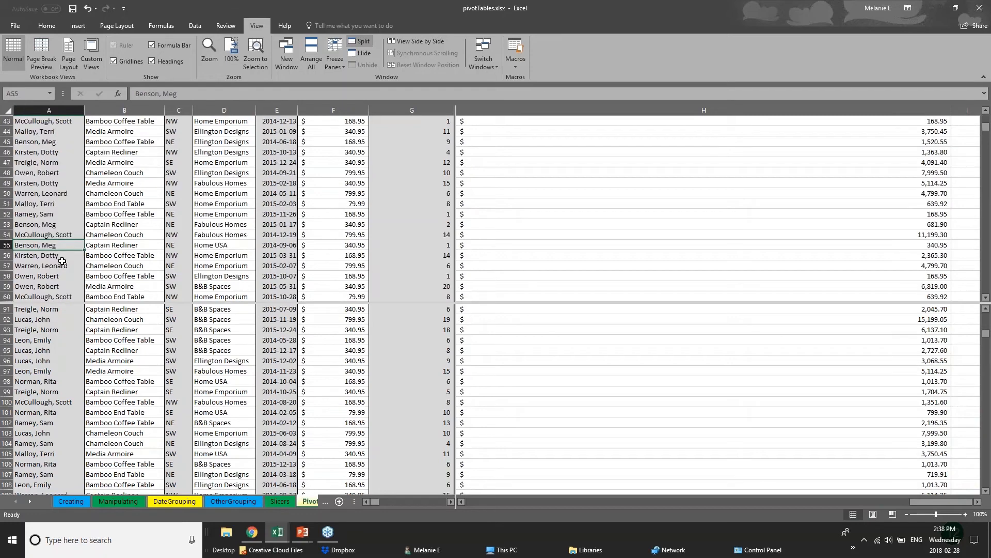
{"action": "left_click", "coordinate": [62, 367]}
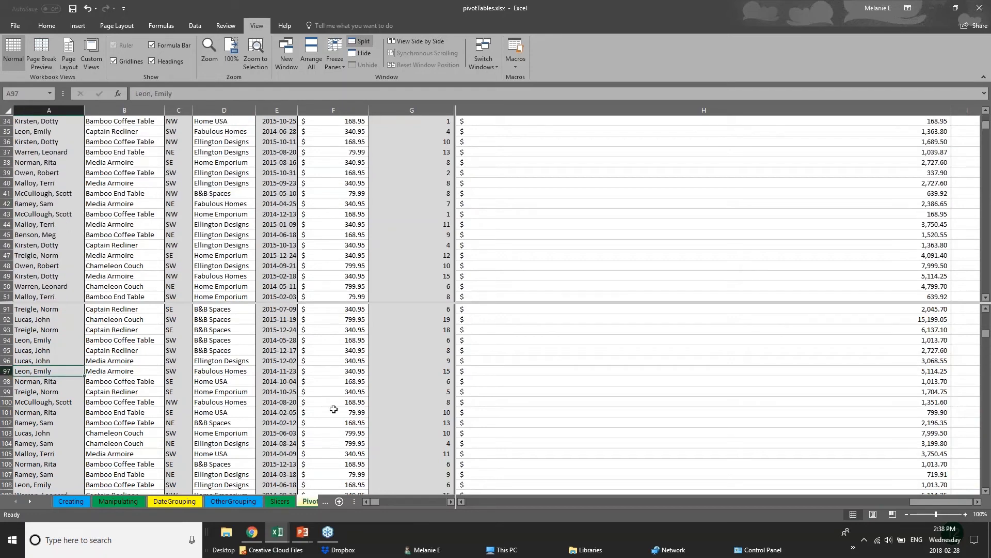
{"action": "left_click", "coordinate": [311, 502]}
- Cycle through the OtherGrouping, DateGrouping and Manipulating sheets, then return to the split PivotChart sheet
{"action": "left_click", "coordinate": [214, 501]}
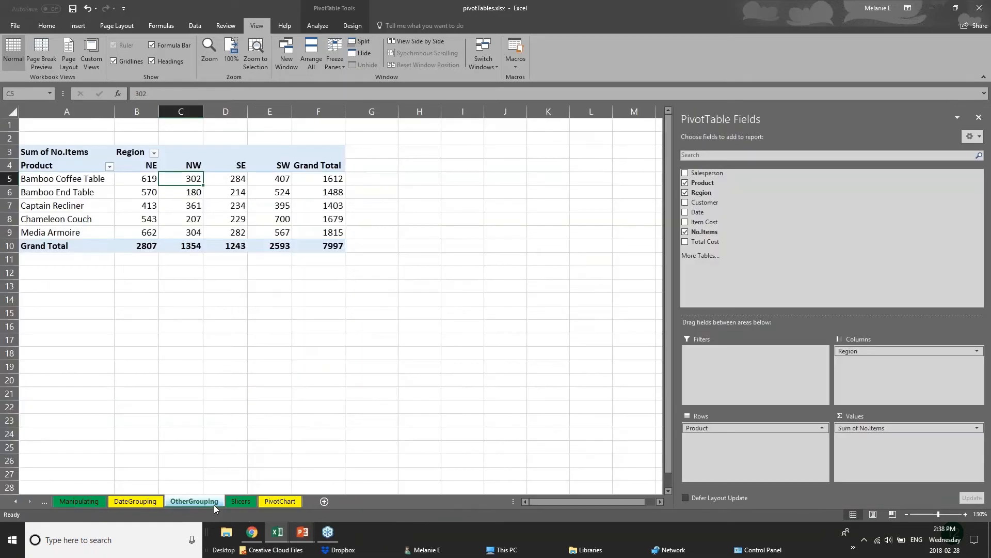
{"action": "left_click", "coordinate": [135, 502]}
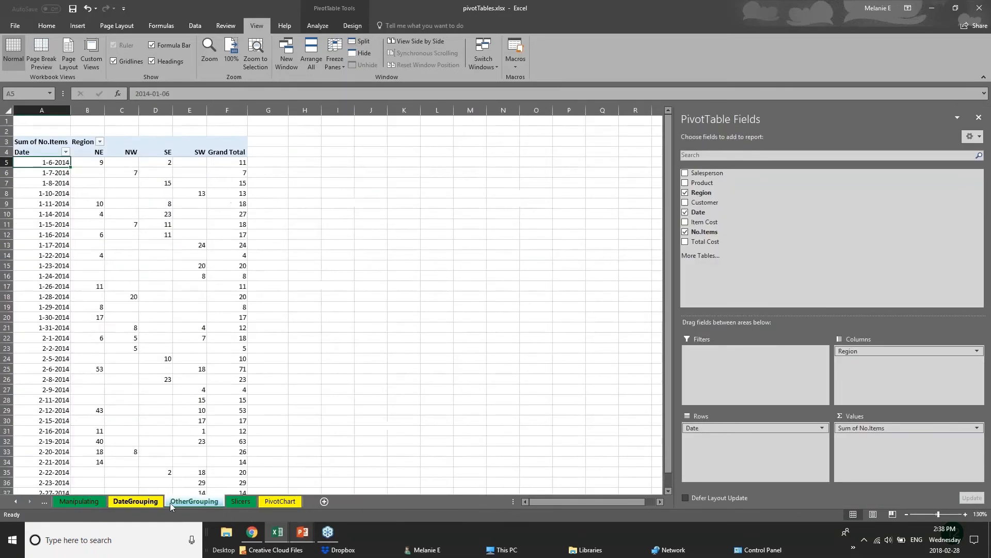
{"action": "left_click", "coordinate": [194, 502]}
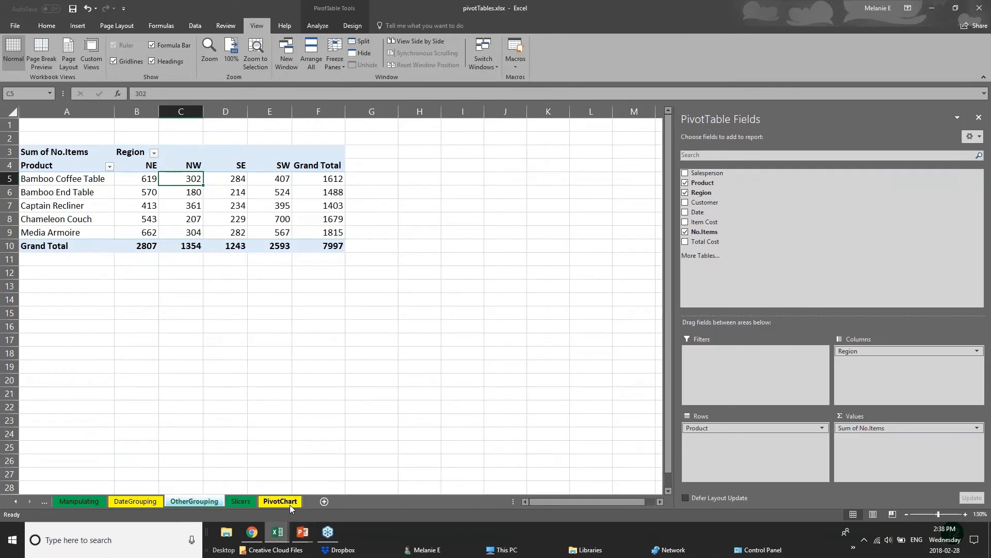
{"action": "left_click", "coordinate": [86, 505]}
{"action": "left_click", "coordinate": [117, 502]}
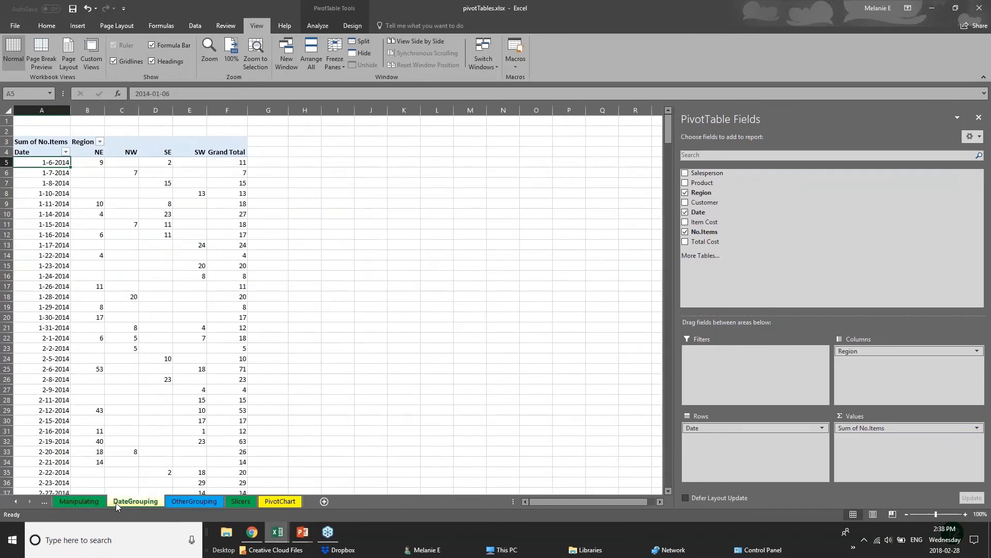
{"action": "left_click", "coordinate": [184, 503]}
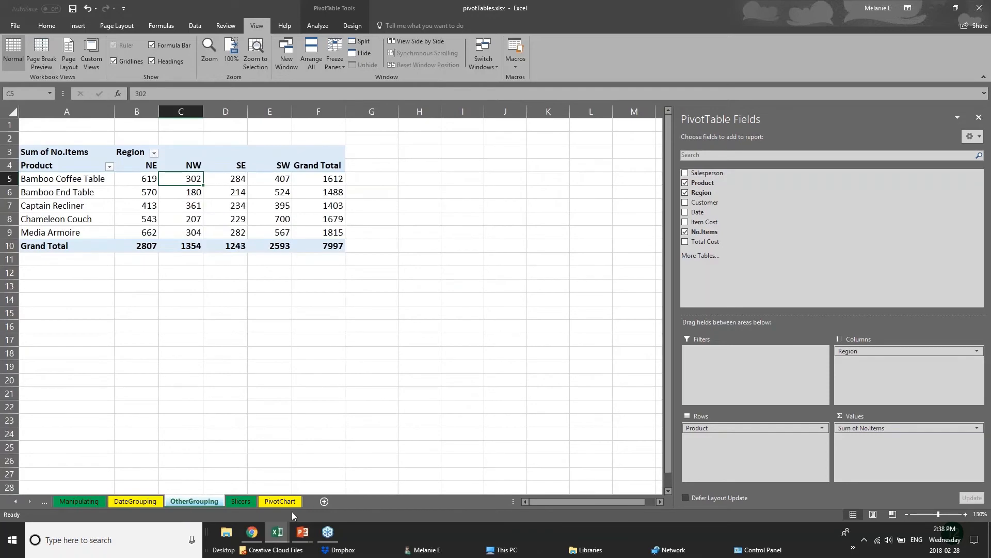
{"action": "left_click", "coordinate": [278, 503]}
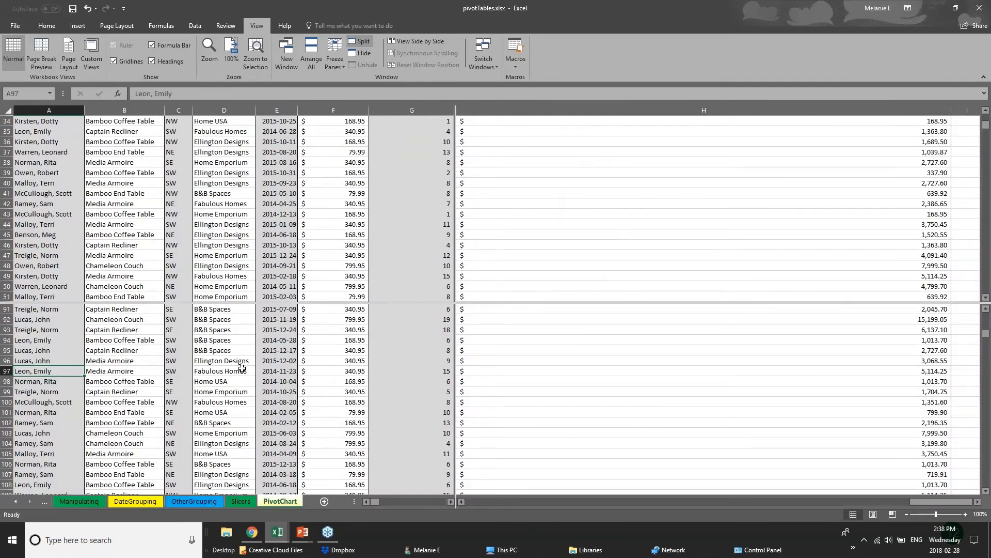
{"action": "scroll", "coordinate": [242, 368], "scroll_direction": "down", "scroll_amount": 3}
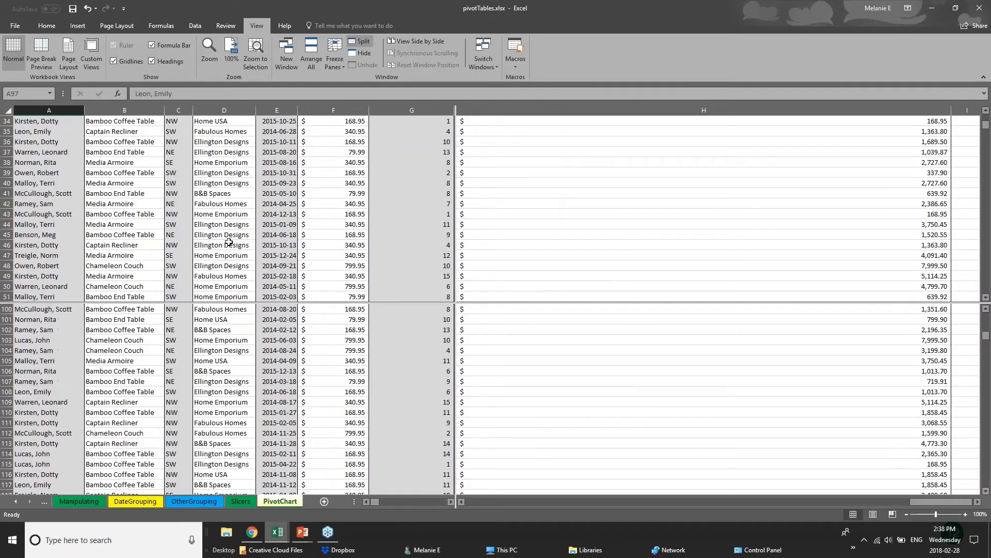
{"action": "scroll", "coordinate": [237, 352], "scroll_direction": "up", "scroll_amount": 8}
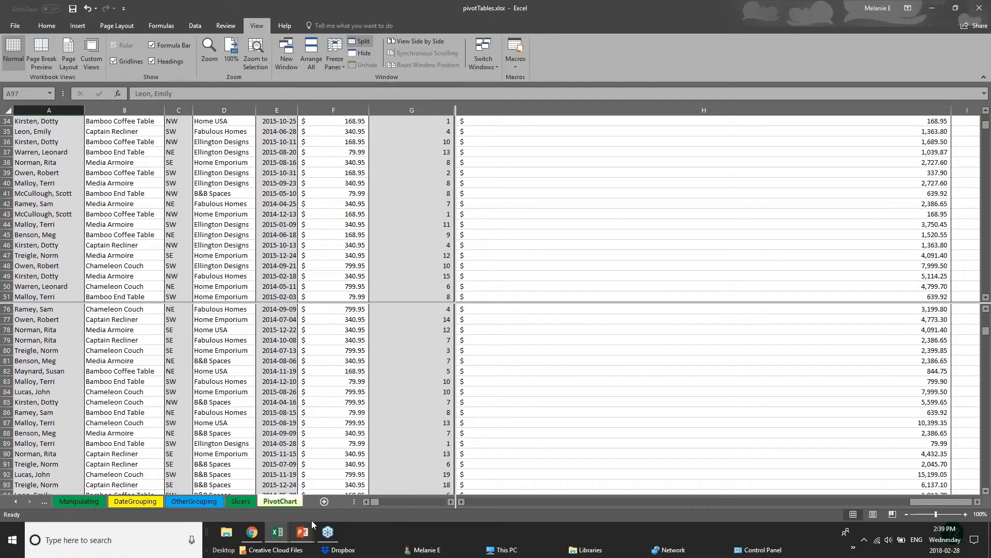
- Bring the pivotTables workbook in front of the Saving & Printing slide using the taskbar preview
{"action": "mouse_move", "coordinate": [305, 536]}
{"action": "left_click", "coordinate": [358, 489]}
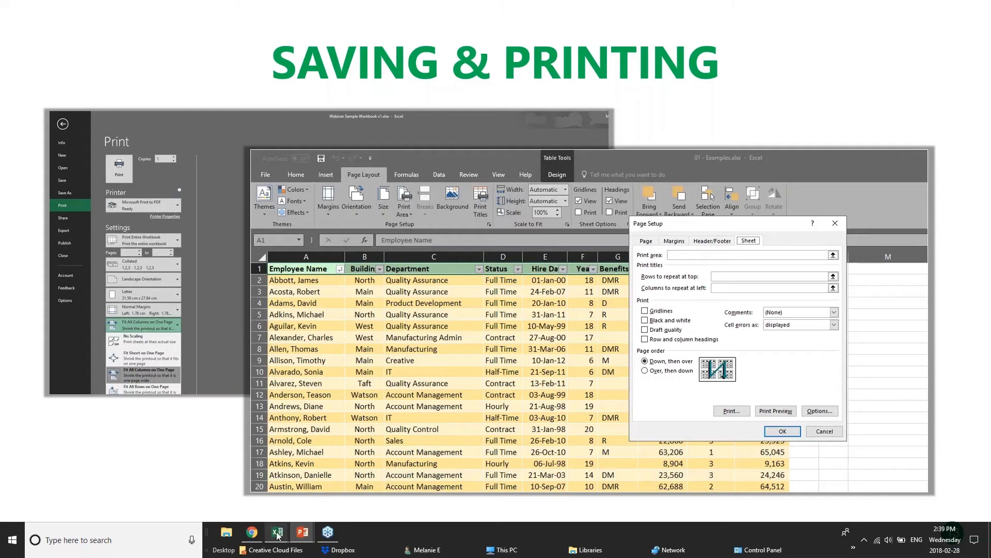
- Step through the OtherGrouping, DateGrouping and Manipulating sheets, then switch to the 01 - Examples workbook
{"action": "mouse_move", "coordinate": [277, 531]}
{"action": "left_click", "coordinate": [310, 498]}
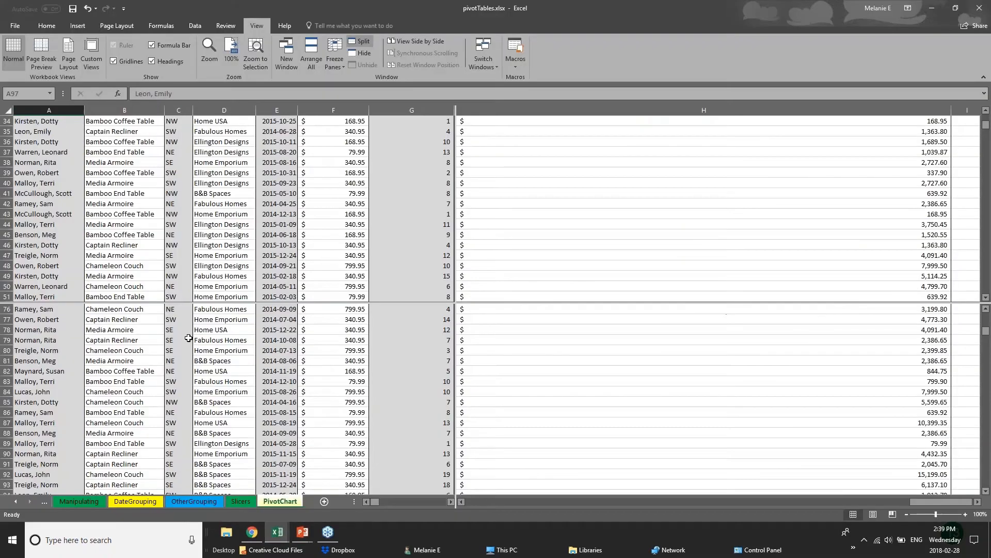
{"action": "scroll", "coordinate": [465, 398], "scroll_direction": "down", "scroll_amount": 3}
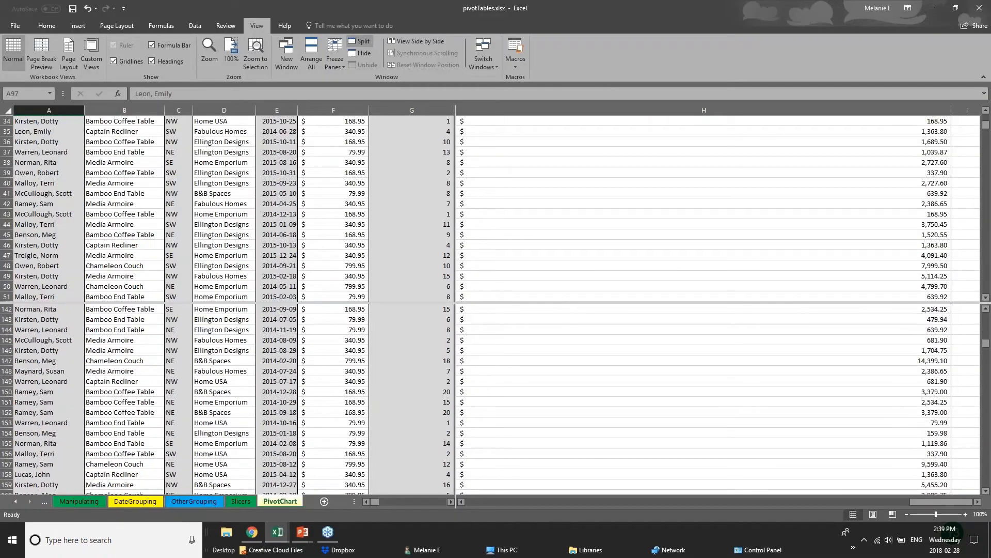
{"action": "left_click", "coordinate": [196, 501]}
{"action": "left_click", "coordinate": [119, 502]}
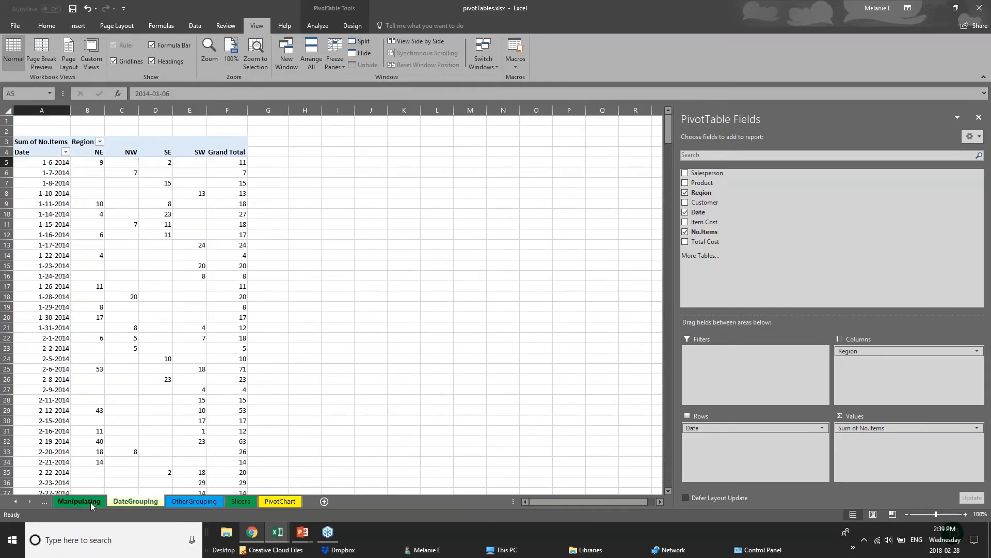
{"action": "left_click", "coordinate": [92, 501]}
{"action": "left_click", "coordinate": [288, 536]}
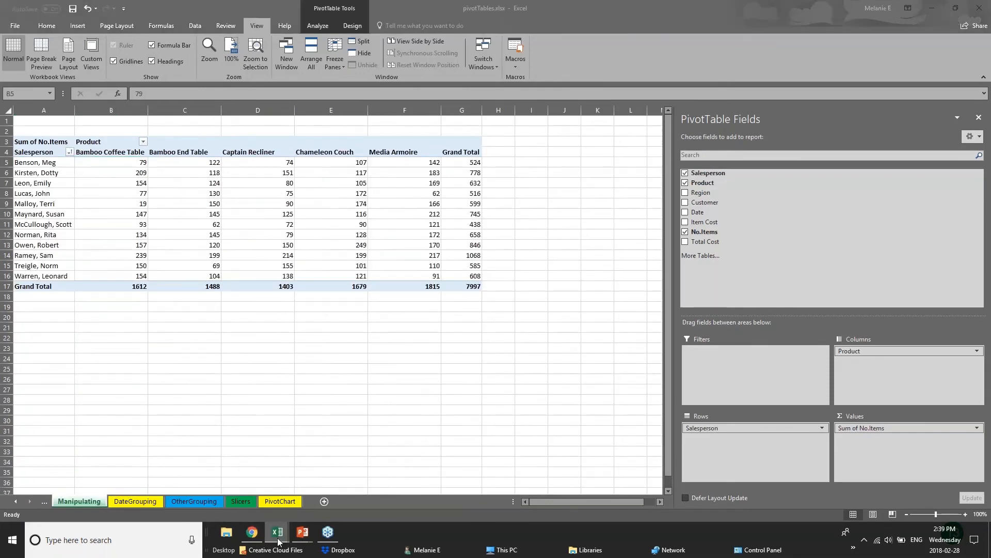
{"action": "left_click", "coordinate": [153, 501]}
- Move from the Customers sheet to the 2017 Budget Projections sheet with its $450,288 net profit
{"action": "left_click", "coordinate": [154, 501]}
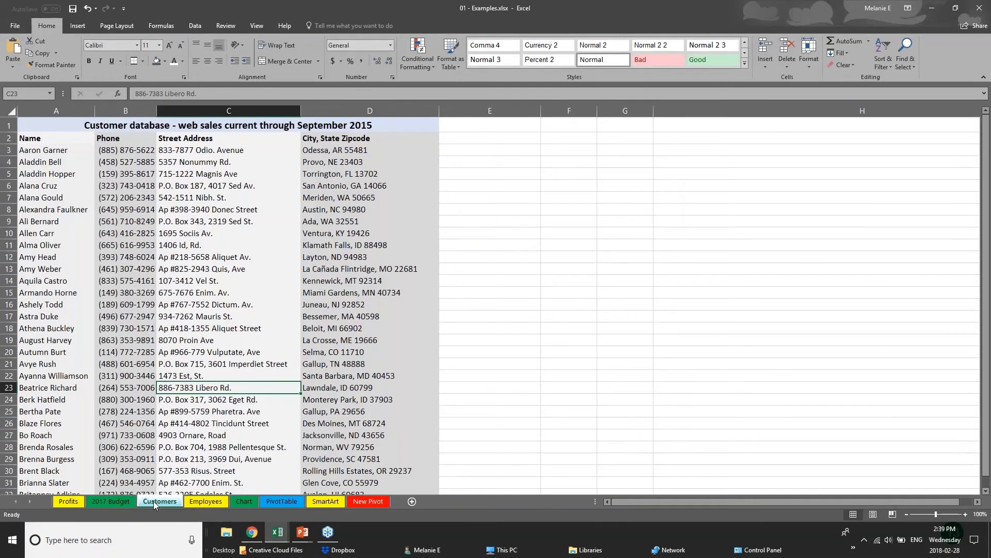
{"action": "left_click", "coordinate": [111, 501]}
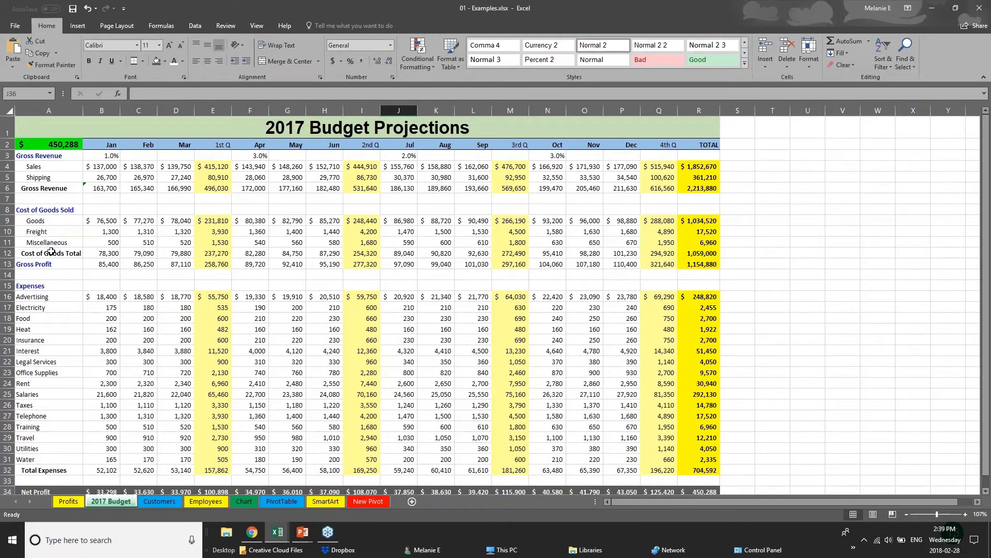
- Save 01 - Examples.xlsx, then open the Print preview of the 2017 Budget sheet
{"action": "left_click", "coordinate": [12, 30]}
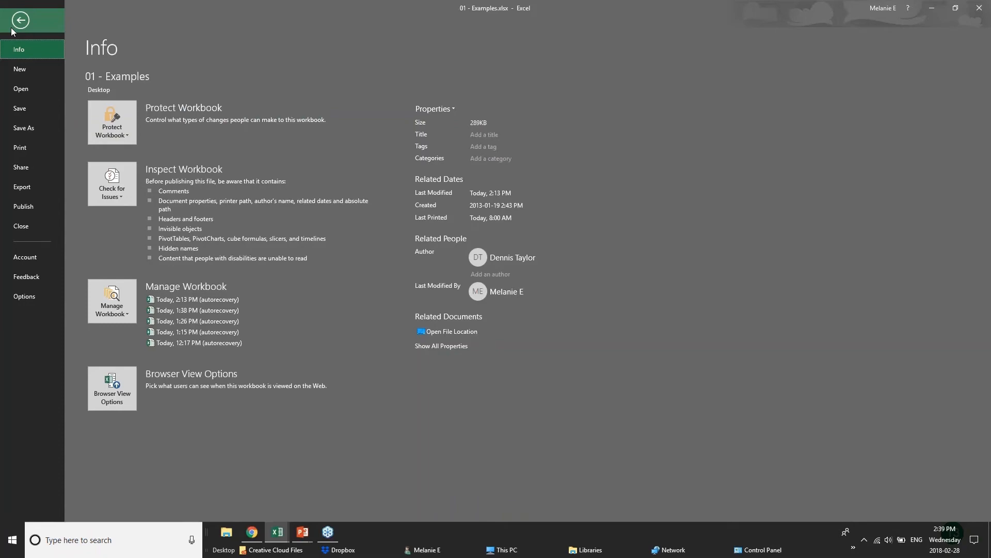
{"action": "left_click", "coordinate": [41, 111]}
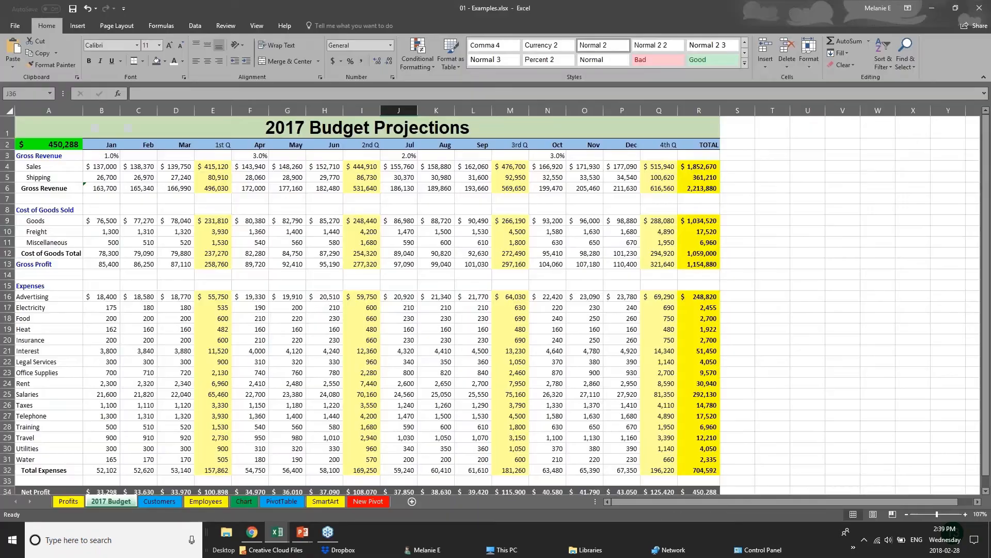
{"action": "left_click", "coordinate": [11, 24]}
{"action": "left_click", "coordinate": [24, 135]}
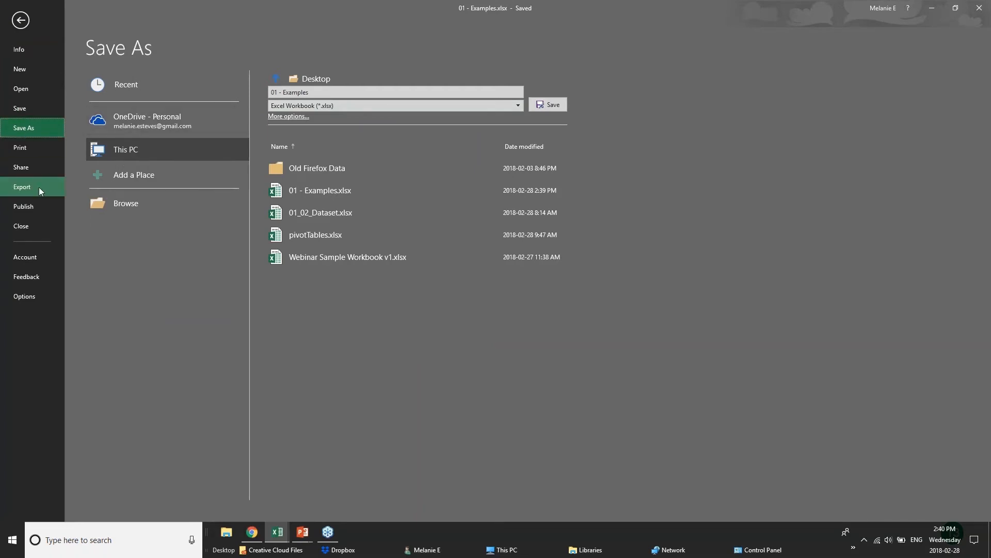
{"action": "left_click", "coordinate": [20, 148]}
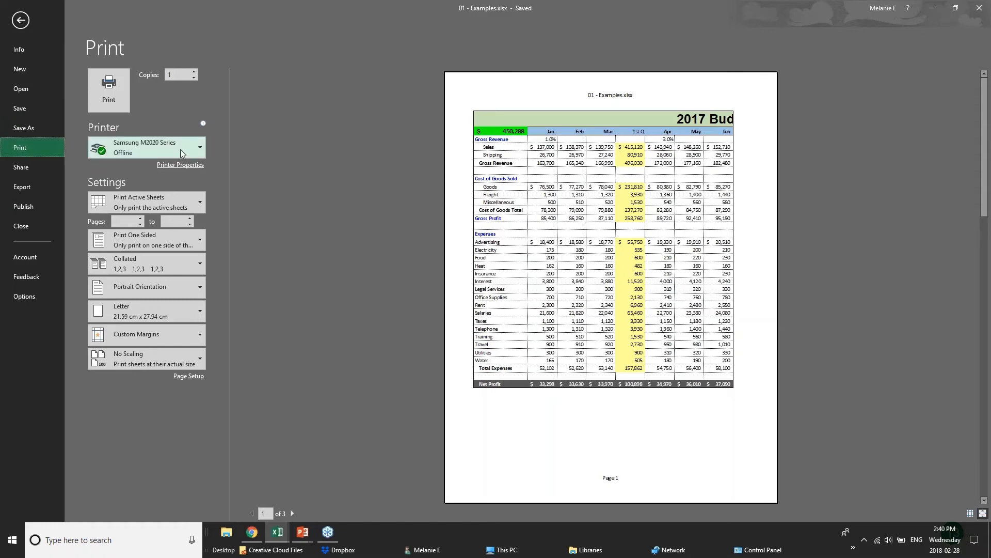
- Choose Microsoft Print to PDF as the printer
{"action": "mouse_move", "coordinate": [181, 150]}
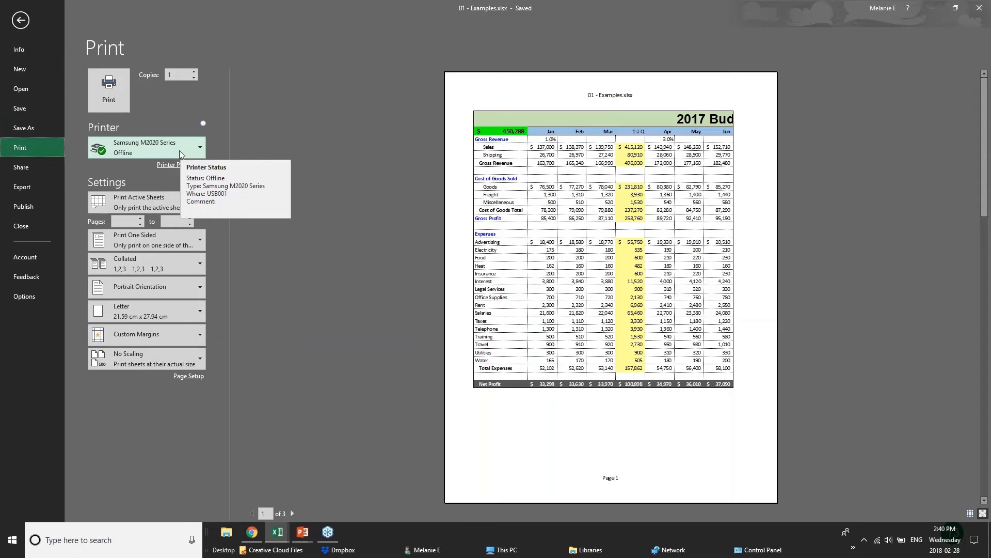
{"action": "left_click", "coordinate": [180, 150]}
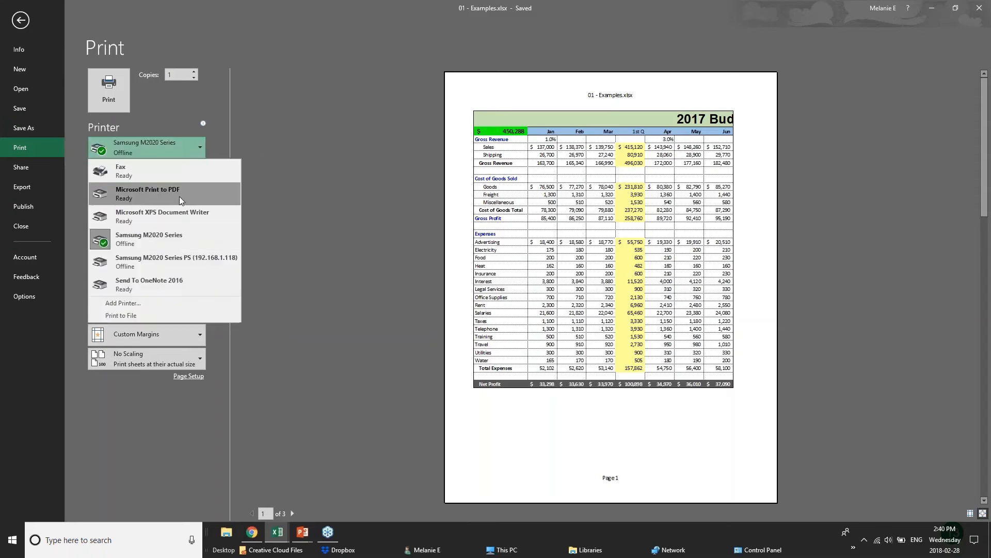
{"action": "left_click", "coordinate": [178, 196]}
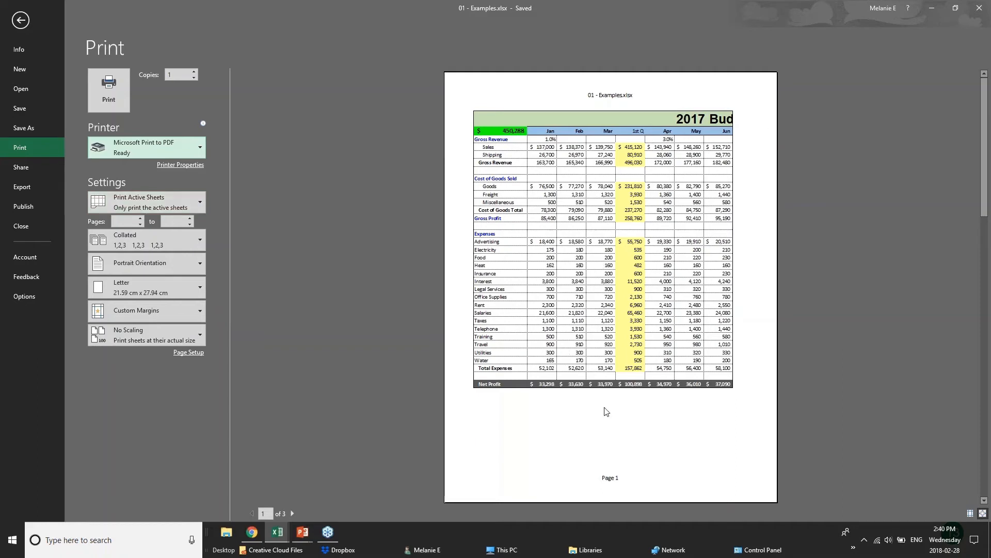
- Page through the preview to page 3 and back to page 1
{"action": "left_click", "coordinate": [295, 516]}
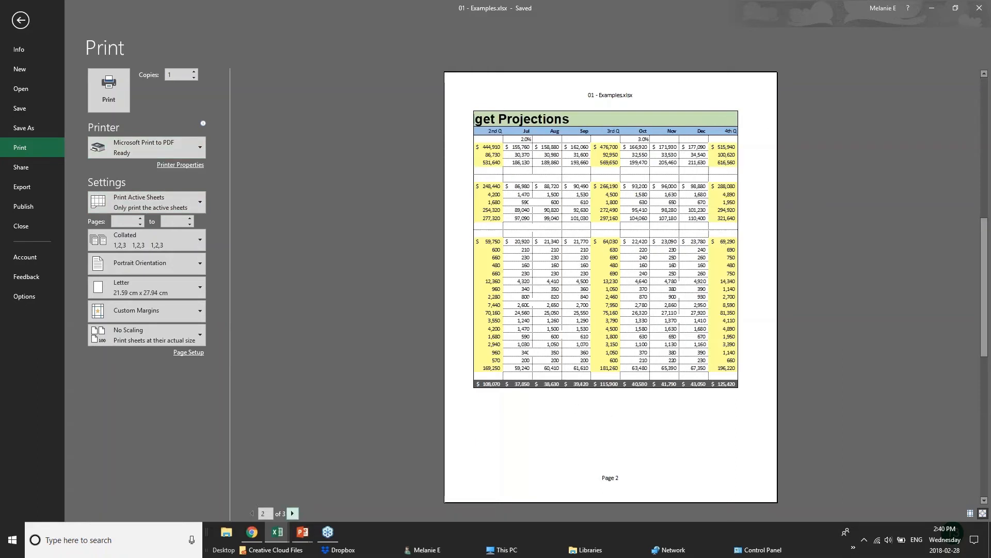
{"action": "left_click", "coordinate": [294, 516]}
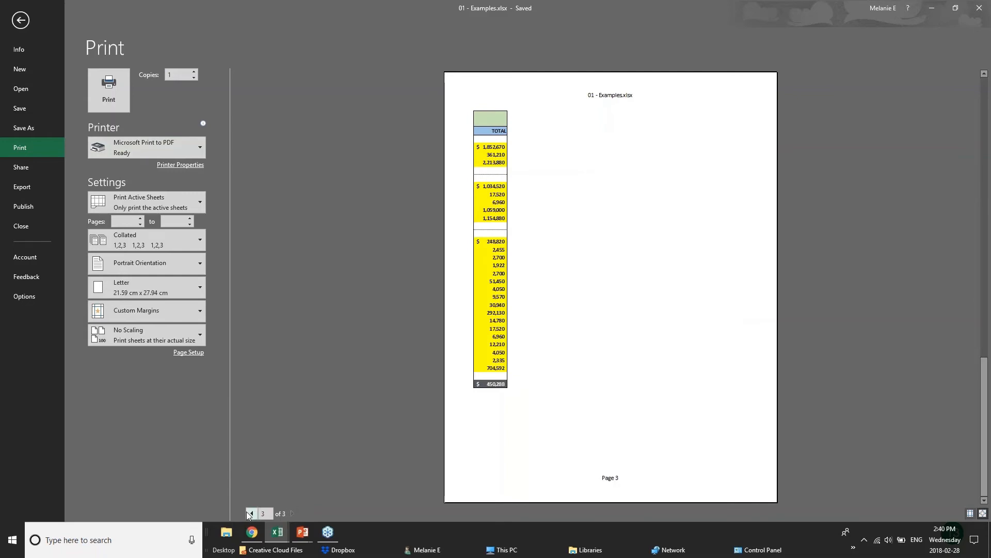
{"action": "left_click", "coordinate": [252, 513]}
{"action": "left_click", "coordinate": [253, 513]}
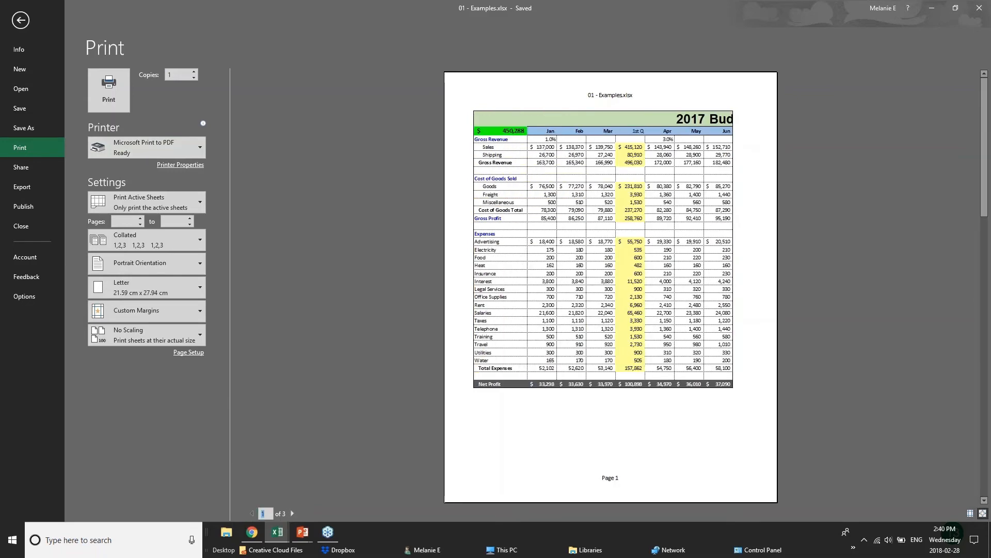
- Switch the printout to Landscape Orientation, try Print Selection, then return to Print Active Sheets
{"action": "left_click", "coordinate": [188, 266]}
{"action": "left_click", "coordinate": [144, 290]}
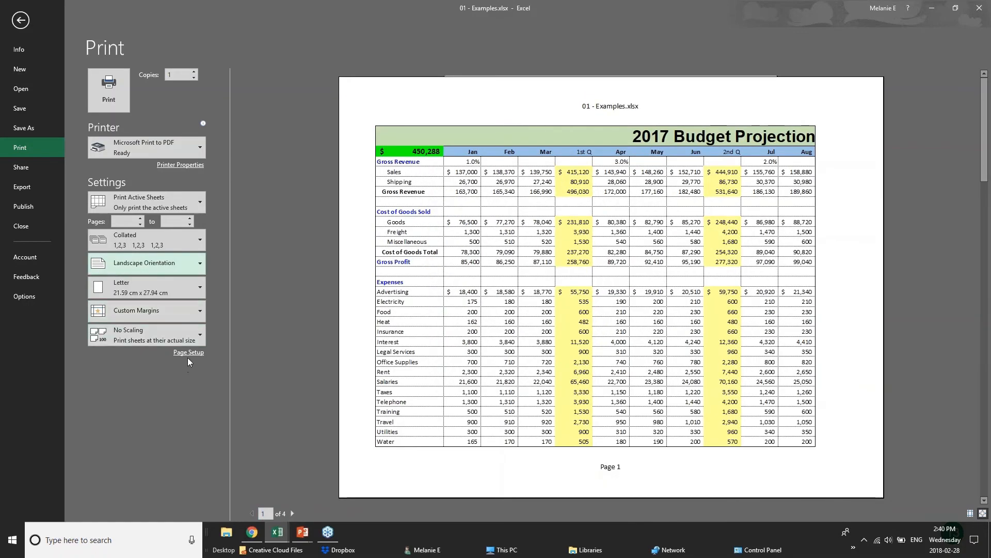
{"action": "left_click", "coordinate": [198, 199]}
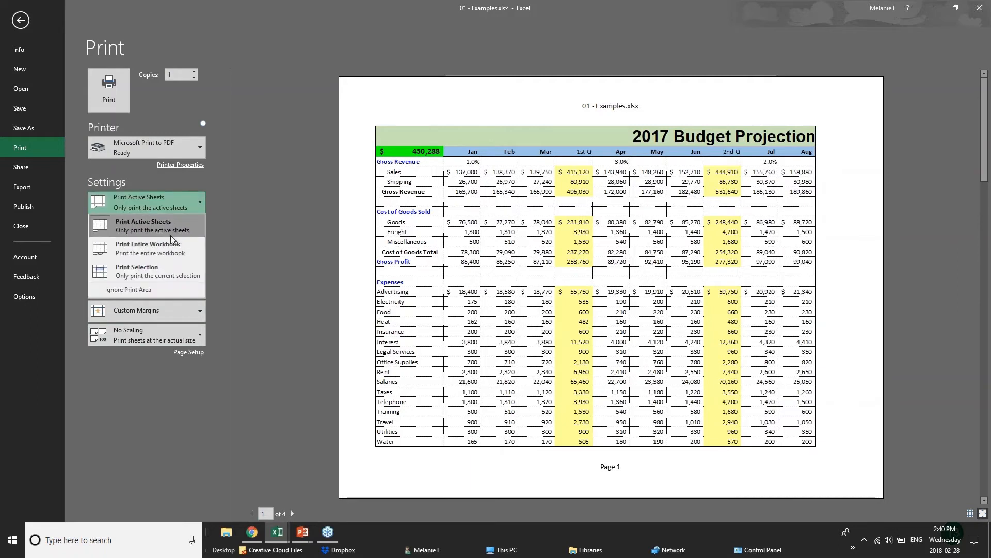
{"action": "left_click", "coordinate": [172, 270]}
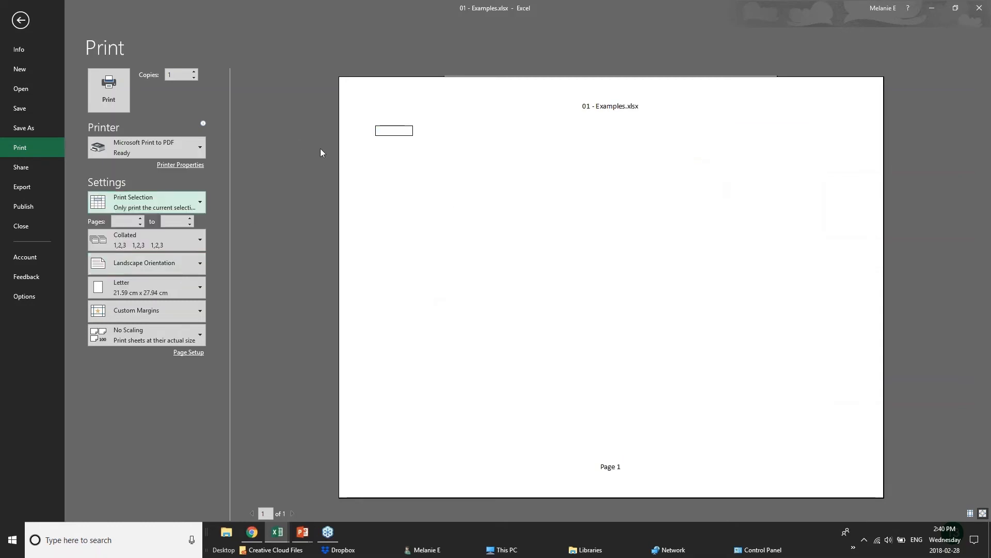
{"action": "left_click", "coordinate": [178, 196]}
{"action": "left_click", "coordinate": [166, 231]}
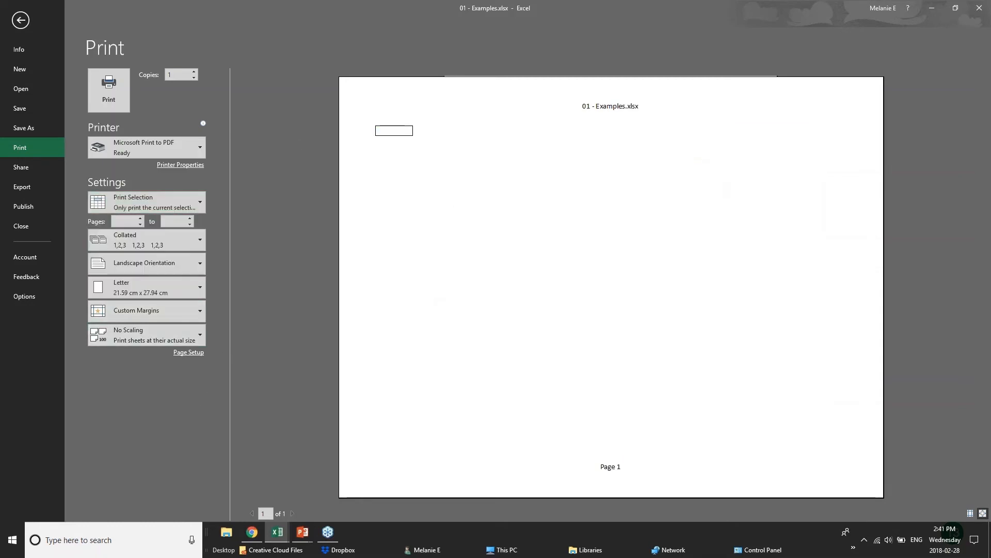
- Apply Narrow margins so page 1 fits the columns through Sep and 3rd Q
{"action": "left_click", "coordinate": [195, 311]}
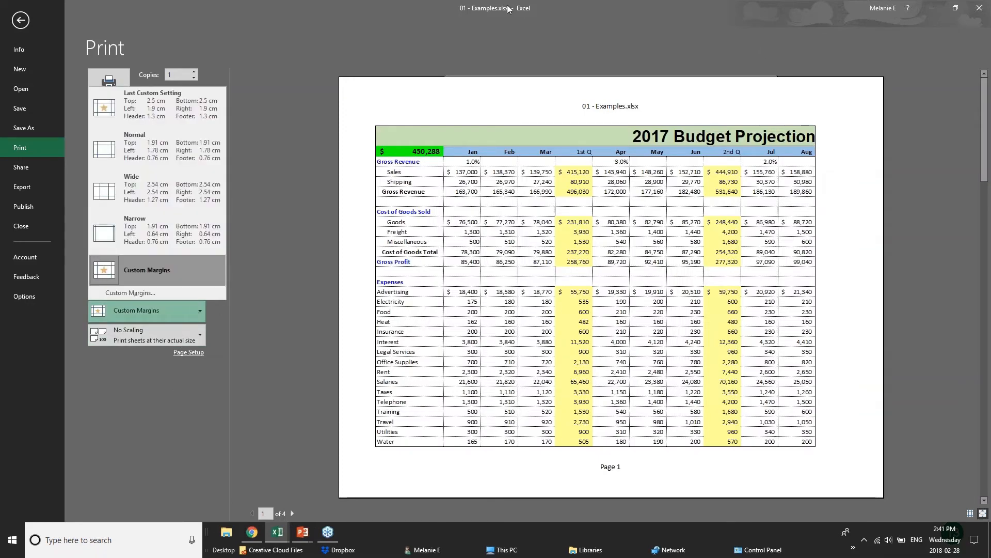
{"action": "left_click", "coordinate": [161, 237]}
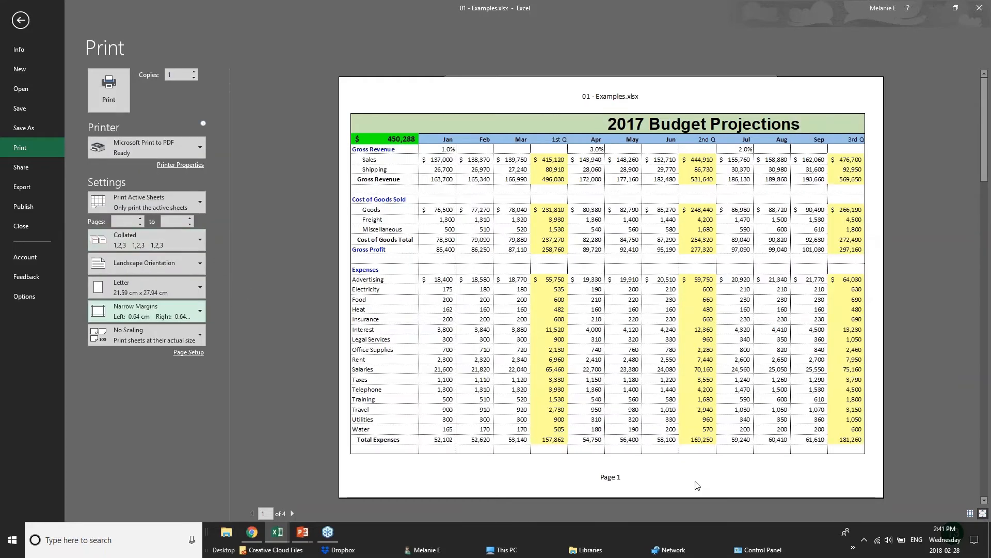
- In Page Setup, adjust scaling to 70%, switch to Fit to 1 page by 1, then view Header/Footer
{"action": "left_click", "coordinate": [186, 353]}
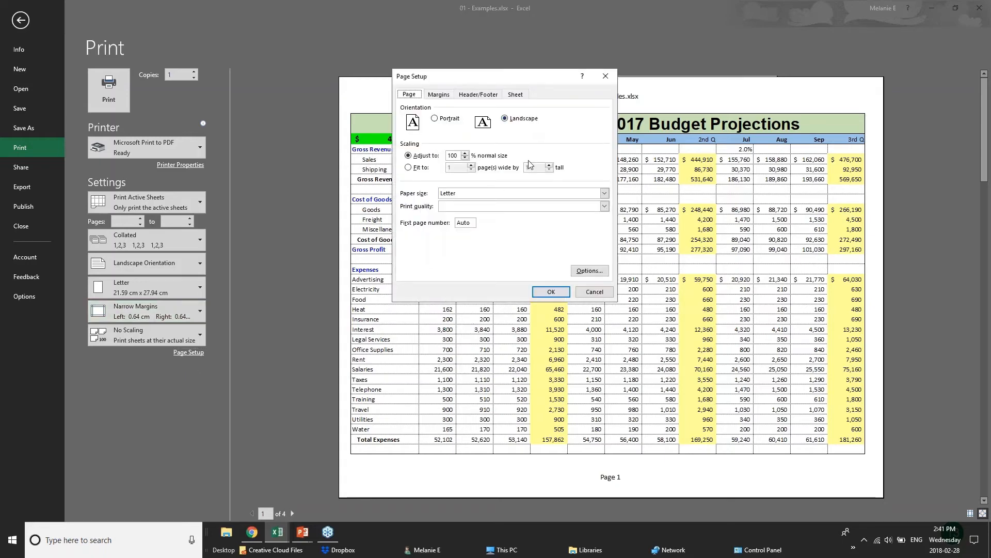
{"action": "left_click", "coordinate": [467, 157]}
{"action": "left_click", "coordinate": [466, 154]}
{"action": "left_click", "coordinate": [415, 168]}
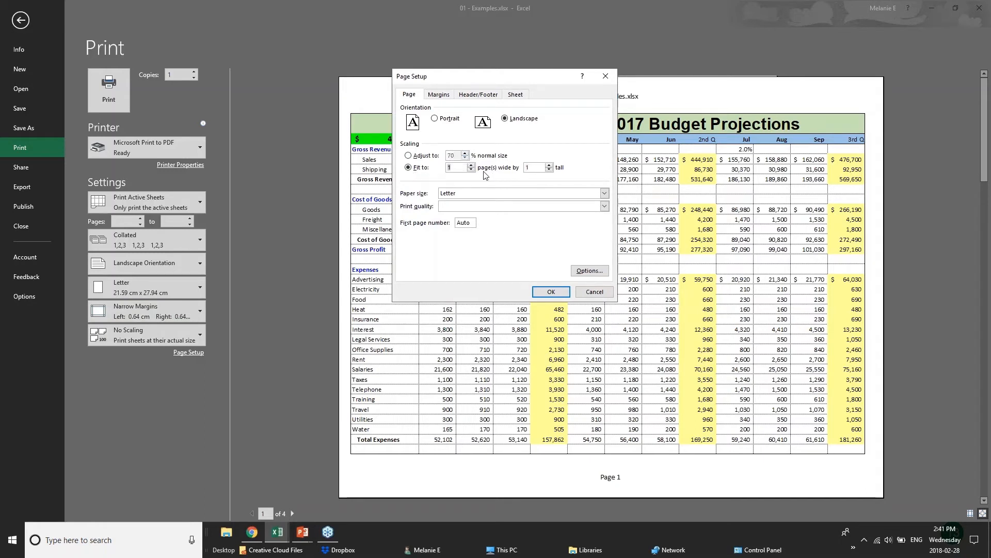
{"action": "left_click", "coordinate": [443, 96]}
{"action": "left_click", "coordinate": [443, 95]}
{"action": "left_click", "coordinate": [478, 94]}
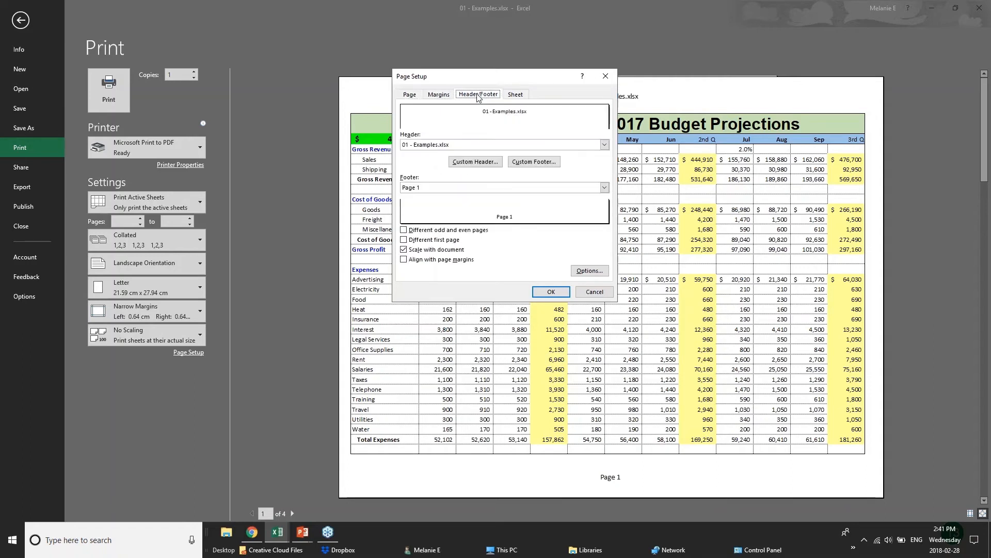
- Write a custom header 'BUDGET PROJECTIONS' with 'CONFIDENTIAL' replacing the centre file-name code, and apply it
{"action": "double_click", "coordinate": [464, 148]}
{"action": "left_click", "coordinate": [470, 165]}
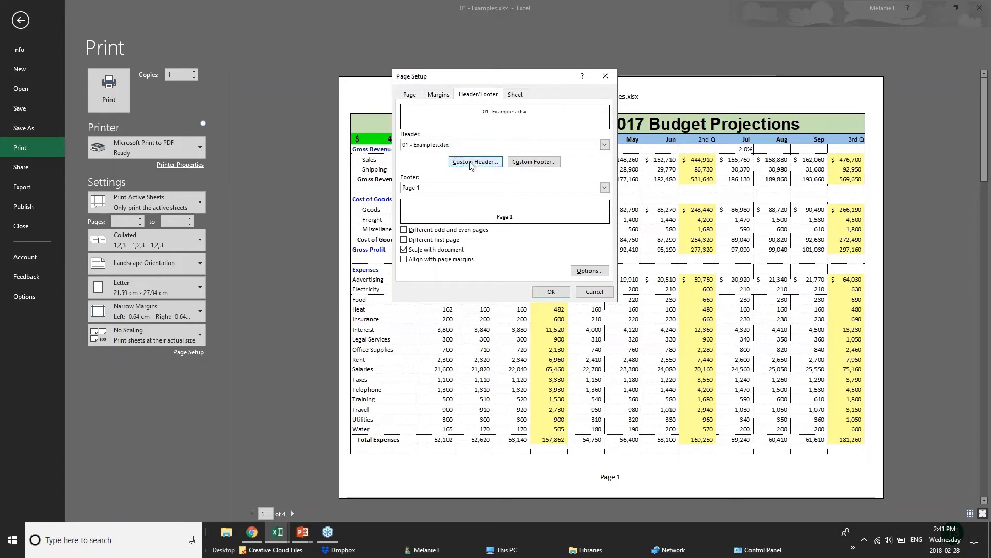
{"action": "type", "text": "B"}
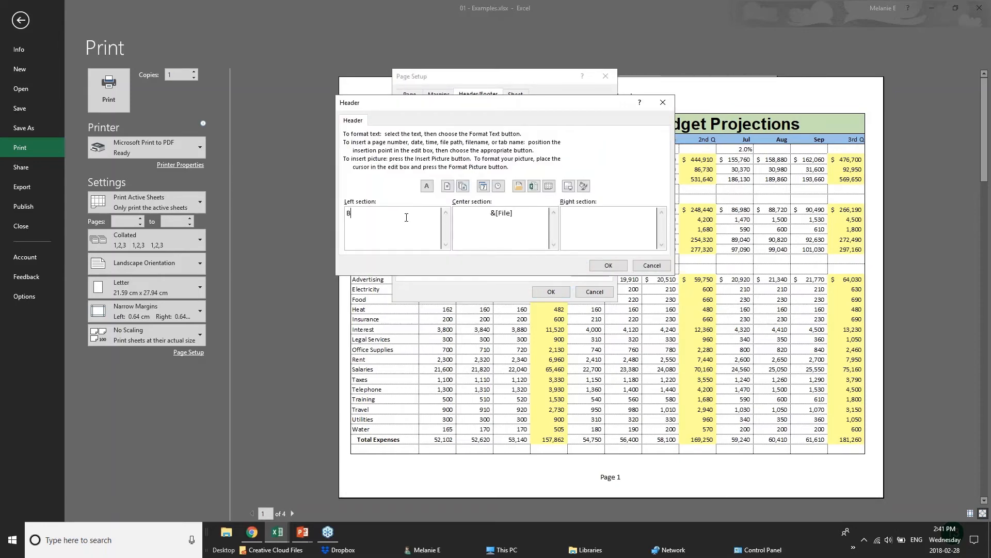
{"action": "type", "text": "UDGET PROJ"}
{"action": "key", "text": "BackSpace"}
{"action": "type", "text": "JECTIONS"}
{"action": "left_click_drag", "start_coordinate": [531, 215], "coordinate": [454, 213]}
{"action": "type", "text": "CONFIDENTIAL"}
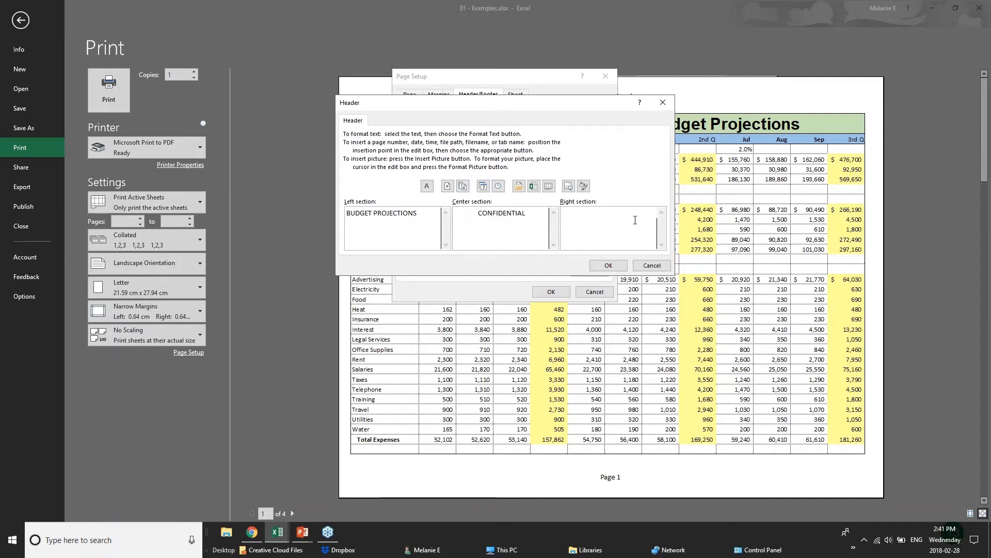
{"action": "left_click", "coordinate": [608, 266]}
{"action": "left_click", "coordinate": [552, 292]}
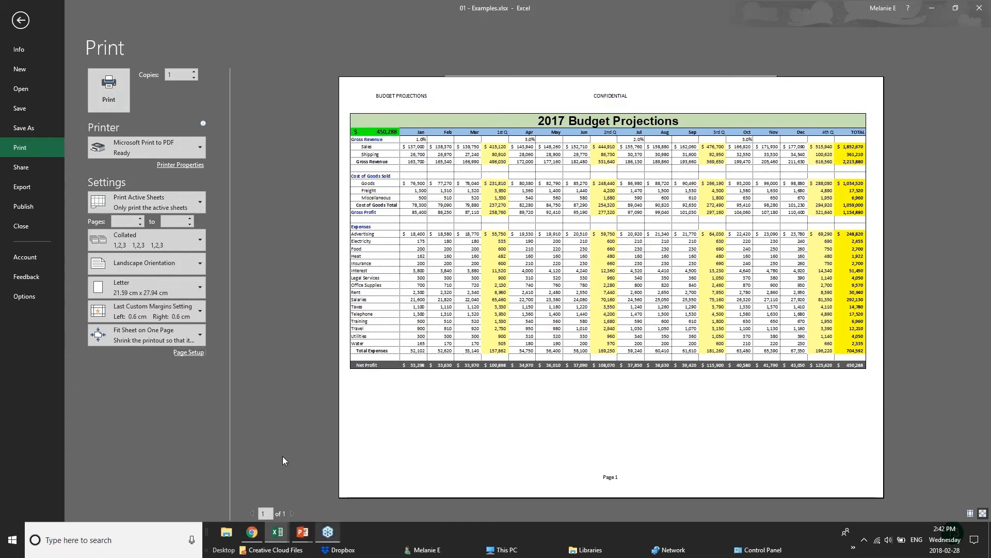
{"action": "mouse_move", "coordinate": [300, 539]}
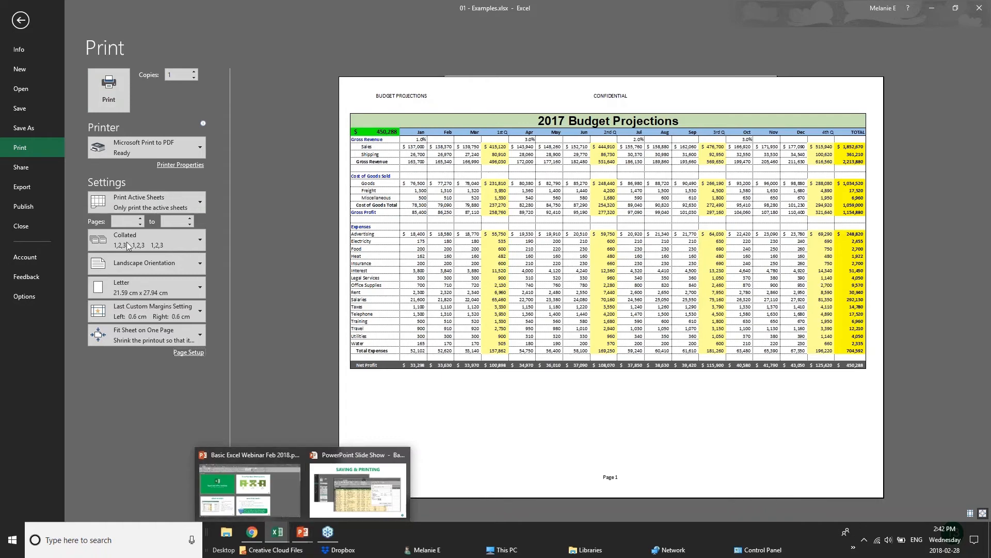
- Show PowerPoint's Sharing & Security slide, bring up the webinar browser, then return to the Excel workbook
{"action": "left_click", "coordinate": [358, 489]}
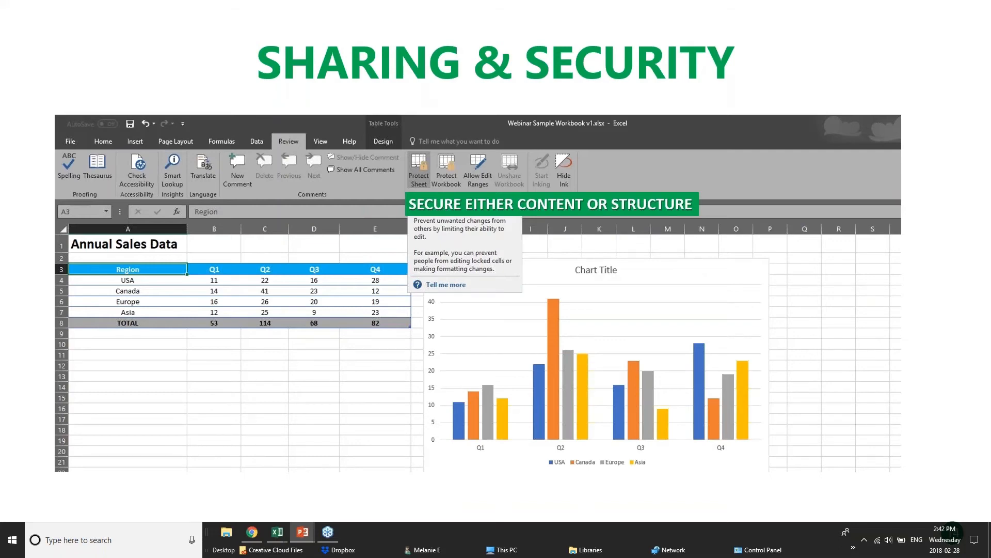
{"action": "left_click", "coordinate": [253, 532]}
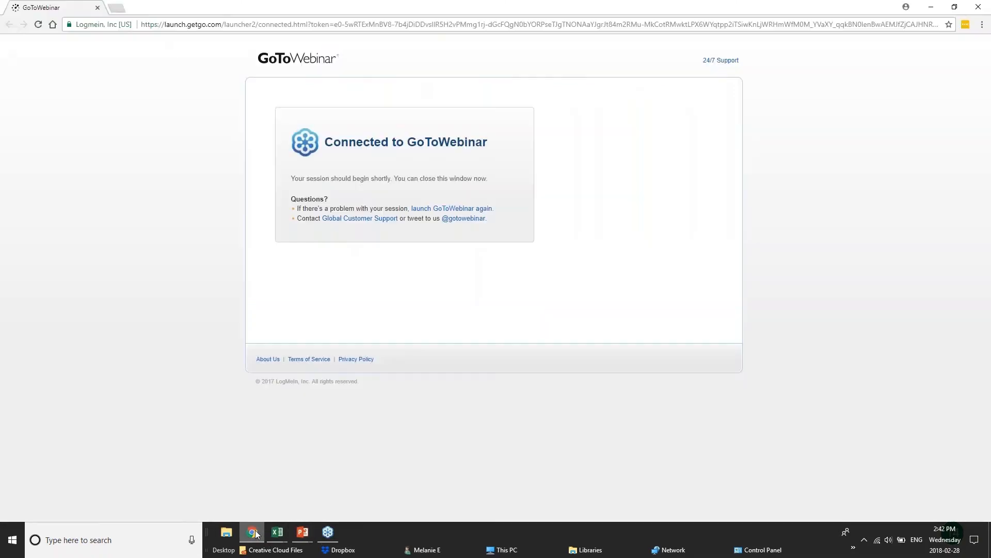
{"action": "mouse_move", "coordinate": [268, 534]}
{"action": "left_click", "coordinate": [177, 492]}
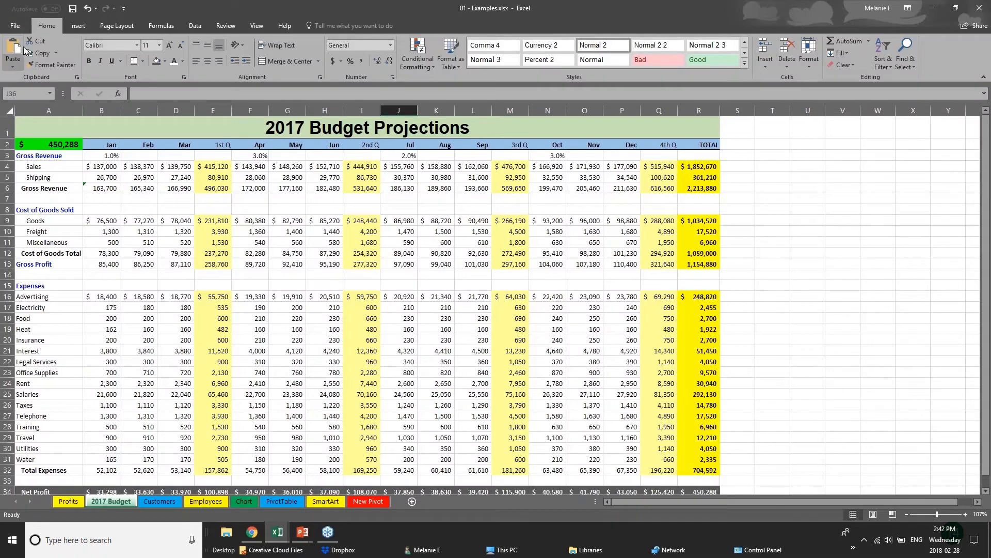
- Go to File > Save As, glance at OneDrive, and open the This PC save window
{"action": "left_click", "coordinate": [24, 27]}
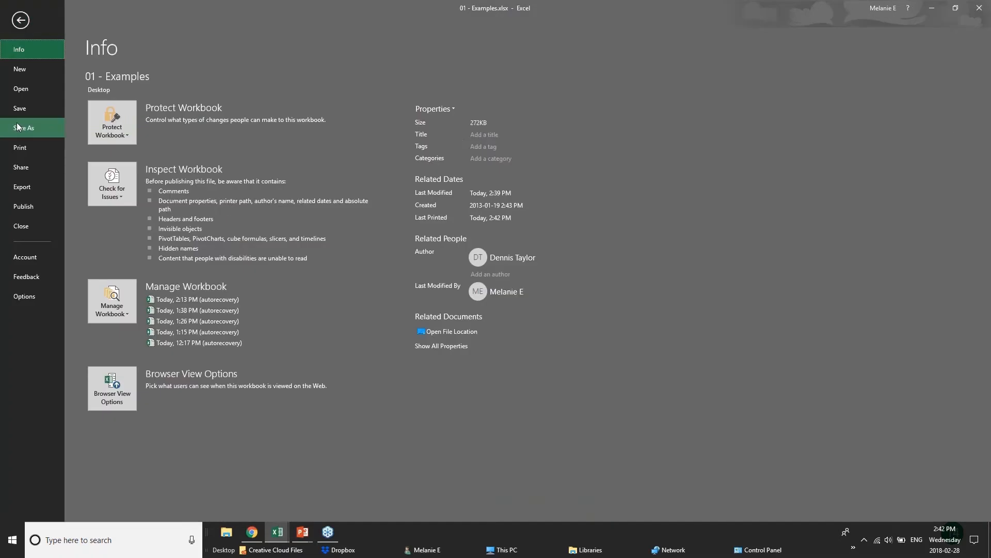
{"action": "left_click", "coordinate": [18, 127]}
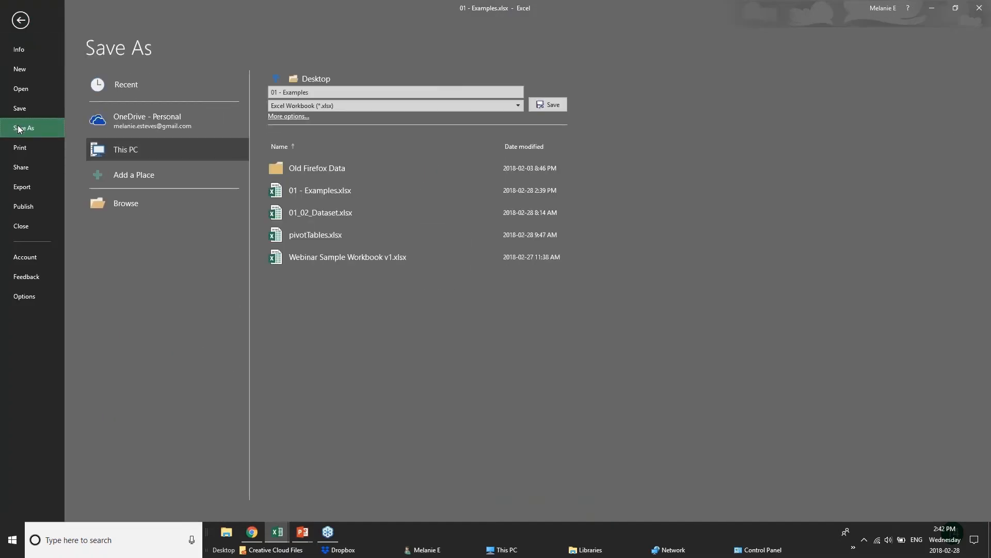
{"action": "left_click", "coordinate": [124, 125]}
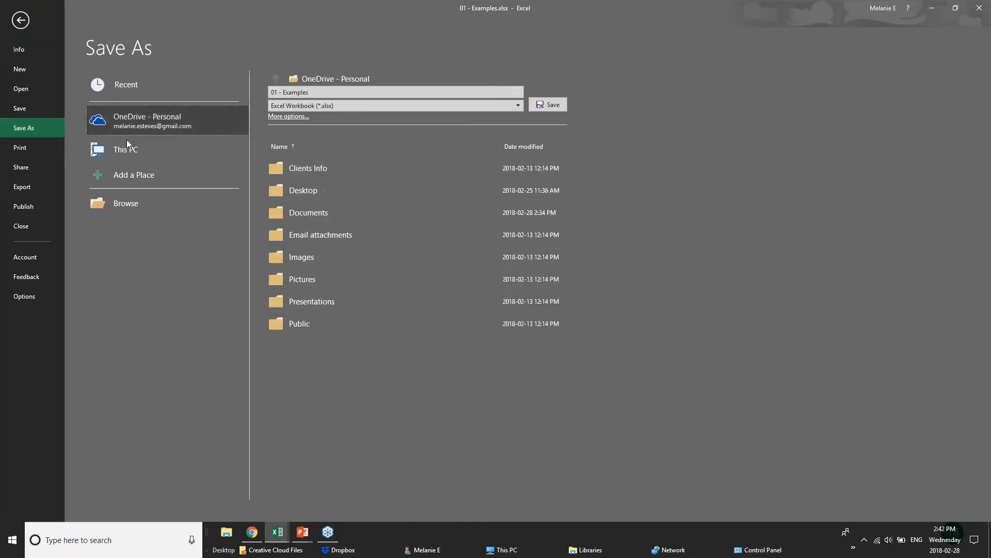
{"action": "left_click", "coordinate": [132, 151]}
{"action": "left_click", "coordinate": [287, 116]}
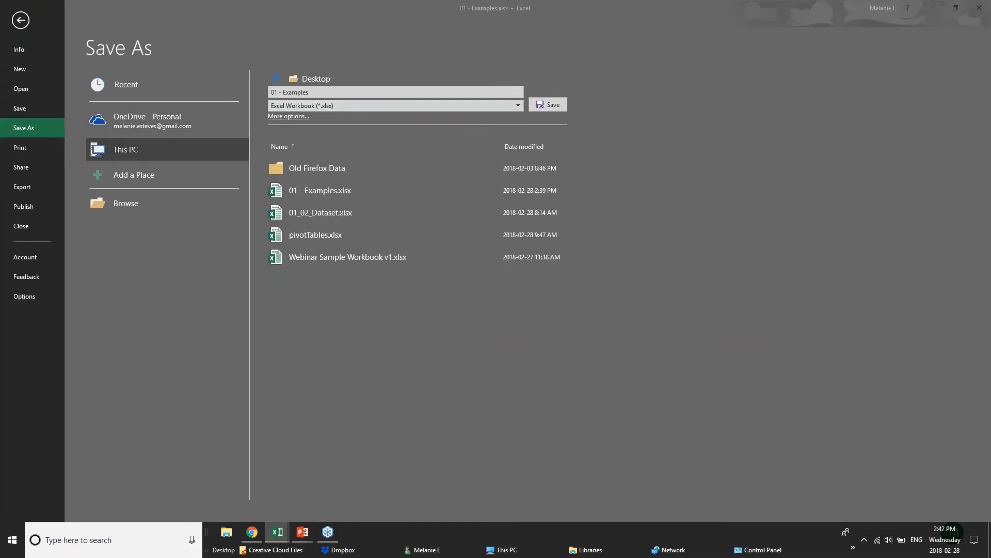
- Check General Options without setting a password, then save over 01 - Examples.xlsx
{"action": "left_click", "coordinate": [355, 279]}
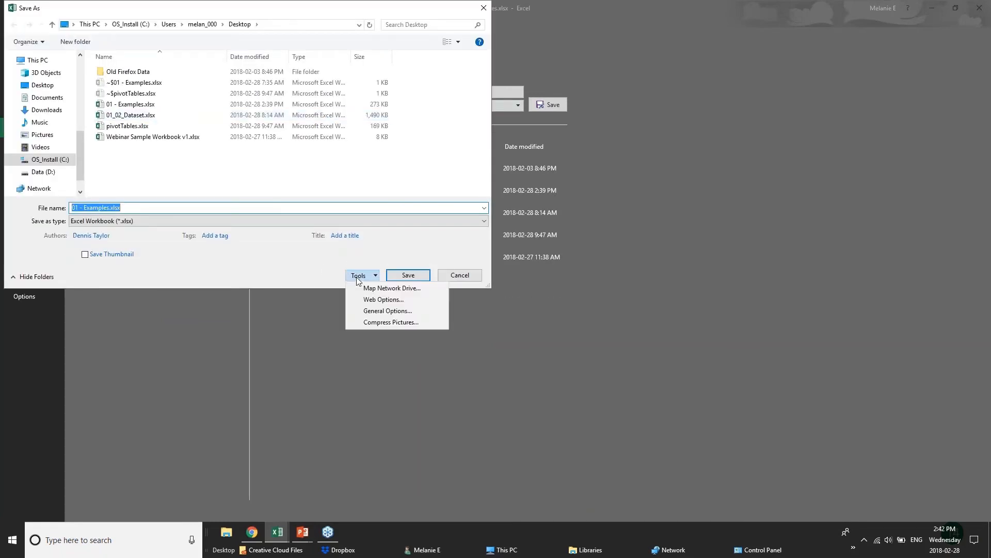
{"action": "left_click", "coordinate": [382, 311]}
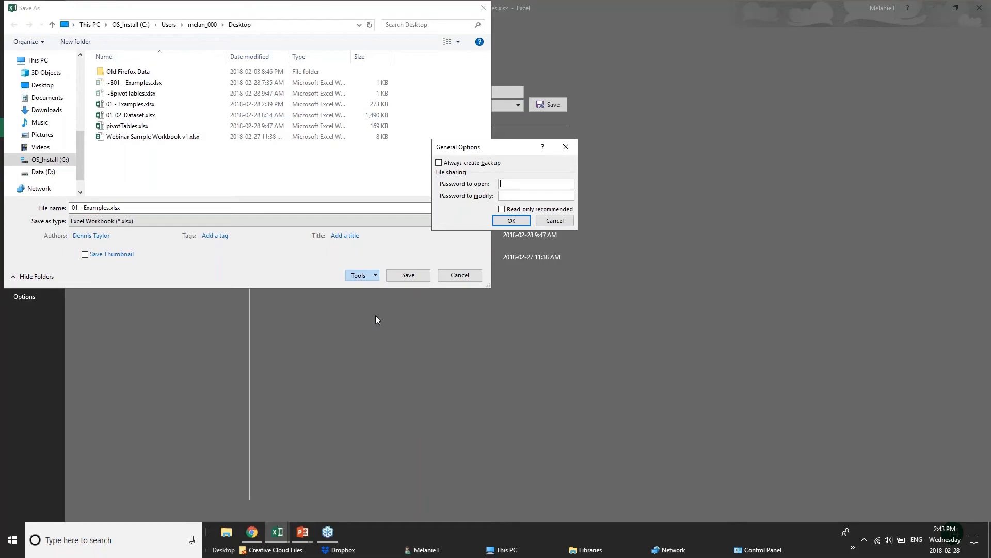
{"action": "left_click", "coordinate": [560, 225]}
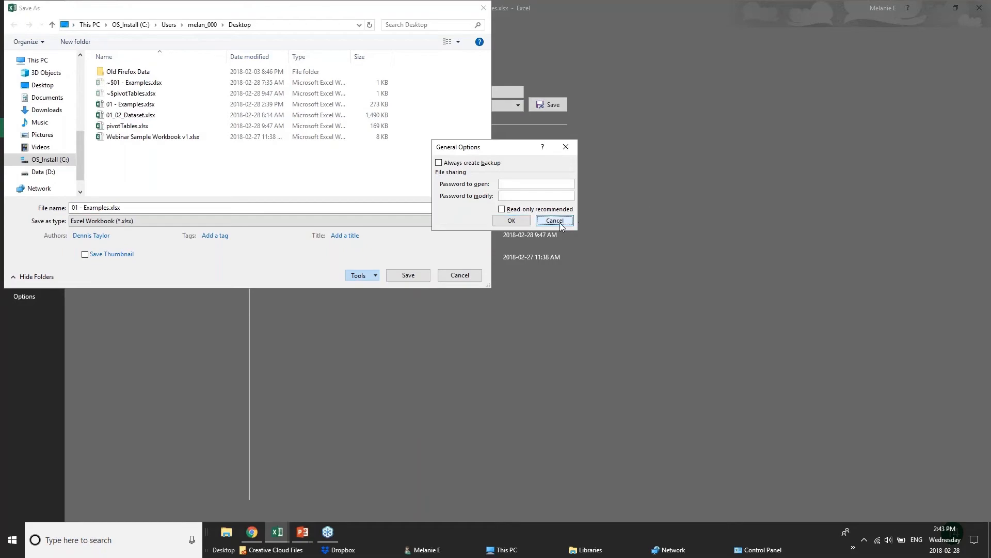
{"action": "left_click", "coordinate": [430, 279]}
{"action": "left_click", "coordinate": [15, 24]}
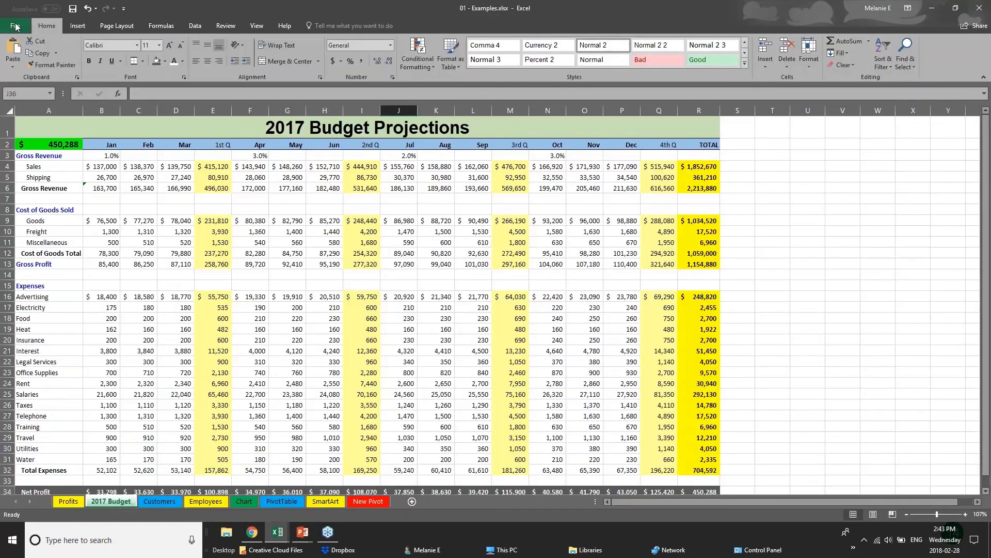
- Move empty cell C15 to E14 and inspect the Gross Profit formula in E13
{"action": "left_click", "coordinate": [128, 282]}
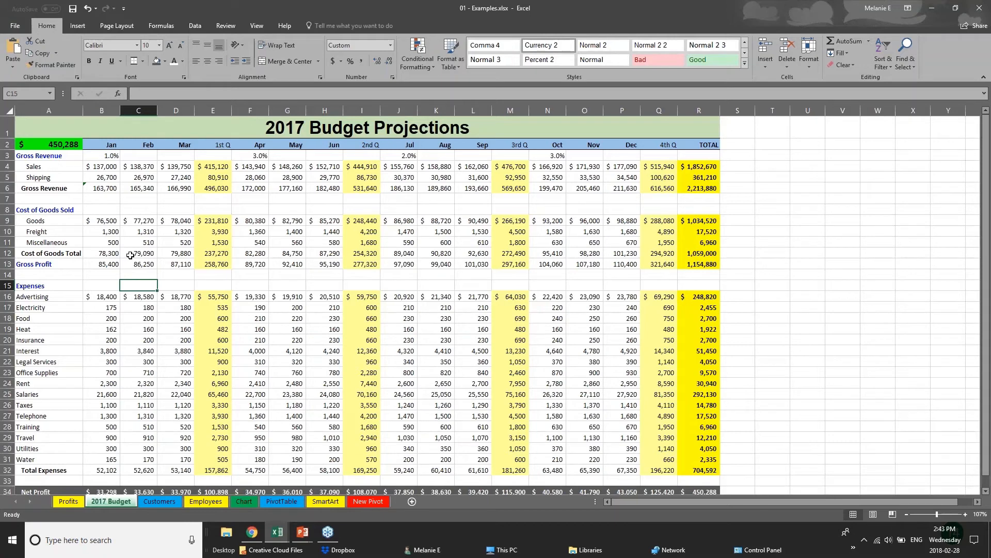
{"action": "left_click_drag", "start_coordinate": [154, 282], "coordinate": [213, 275]}
{"action": "left_click", "coordinate": [219, 262]}
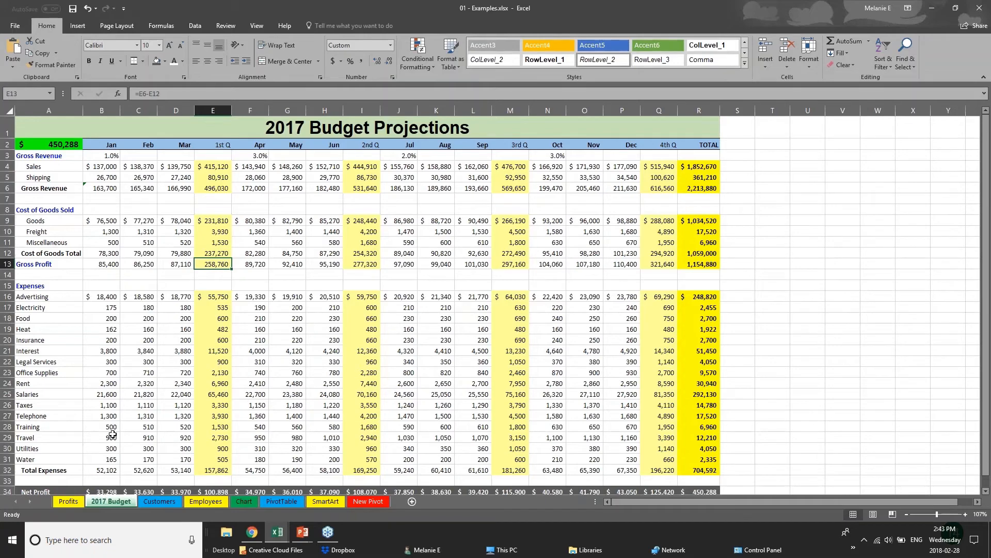
- On the Employees sheet, read the New Salary ROUND formulas in J2 and J4
{"action": "left_click", "coordinate": [146, 500]}
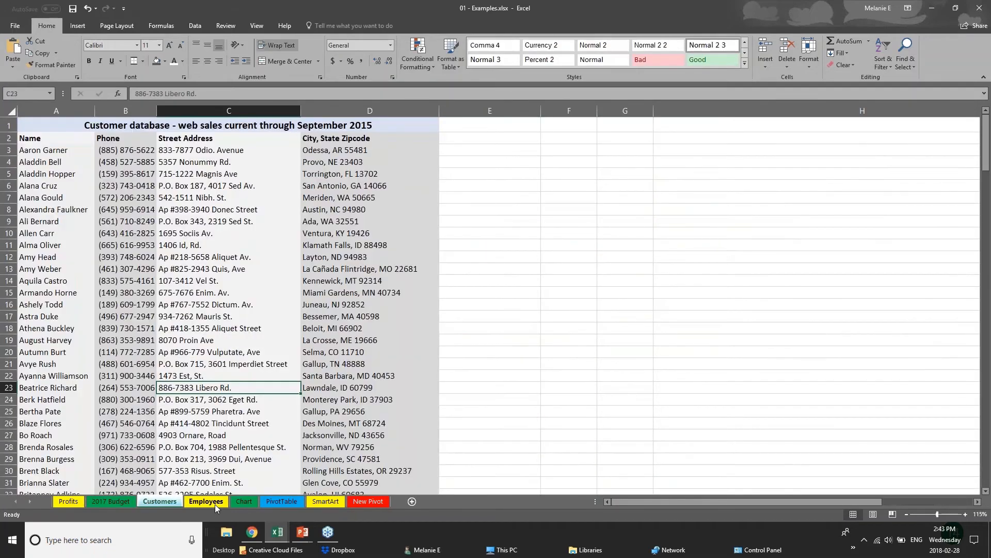
{"action": "left_click", "coordinate": [214, 502]}
{"action": "scroll", "coordinate": [213, 329], "scroll_direction": "up", "scroll_amount": 5}
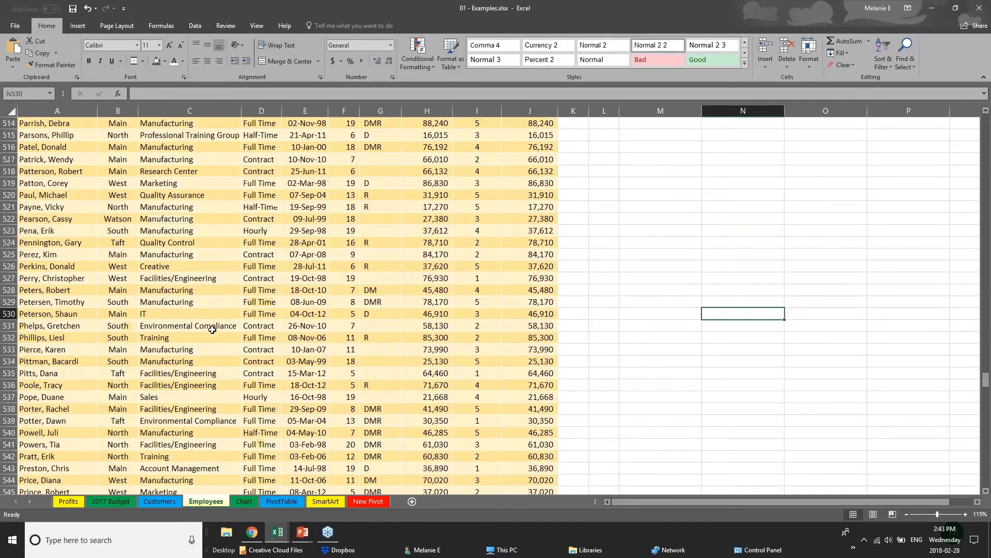
{"action": "left_click_drag", "start_coordinate": [986, 374], "coordinate": [987, 120]}
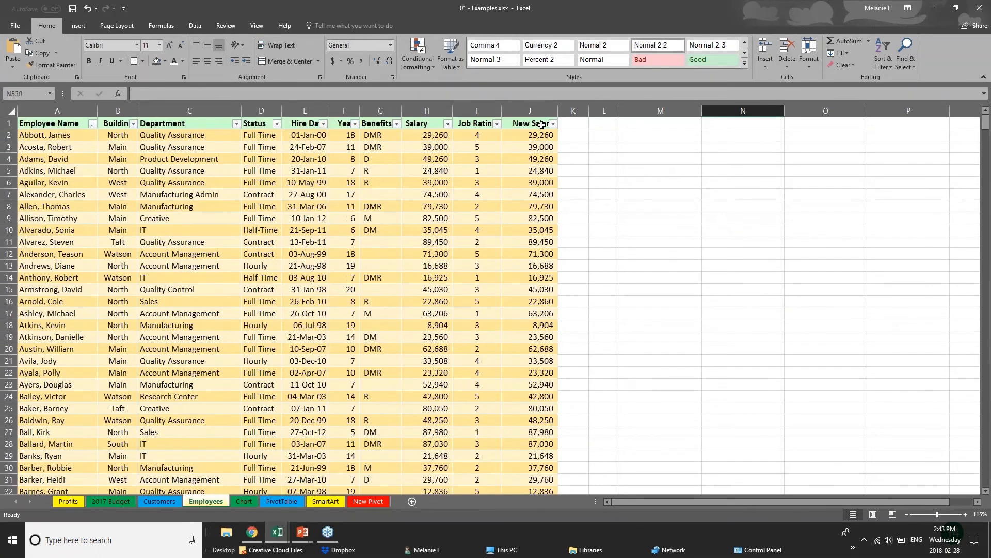
{"action": "left_click", "coordinate": [421, 124]}
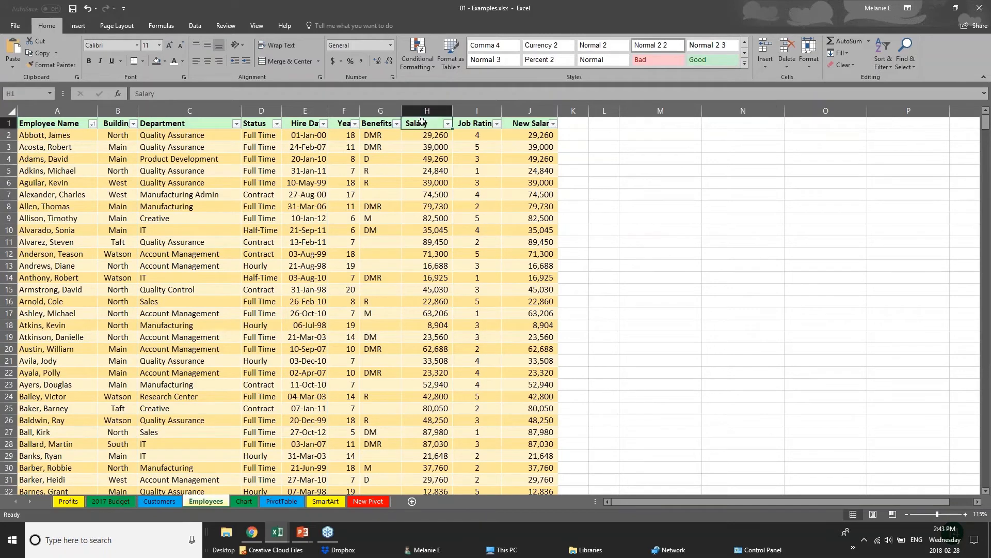
{"action": "left_click", "coordinate": [427, 135]}
{"action": "left_click", "coordinate": [542, 136]}
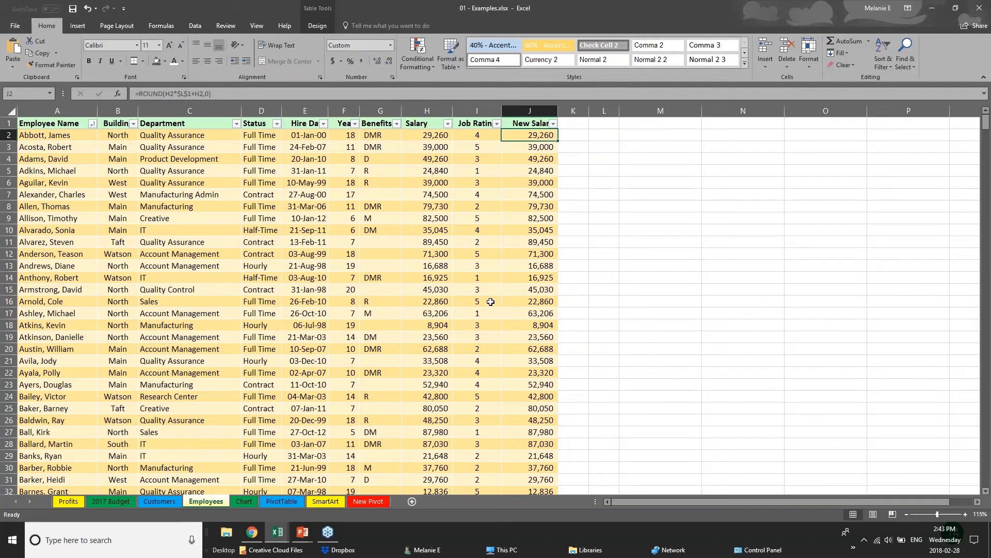
{"action": "left_click", "coordinate": [327, 347]}
{"action": "left_click", "coordinate": [524, 125]}
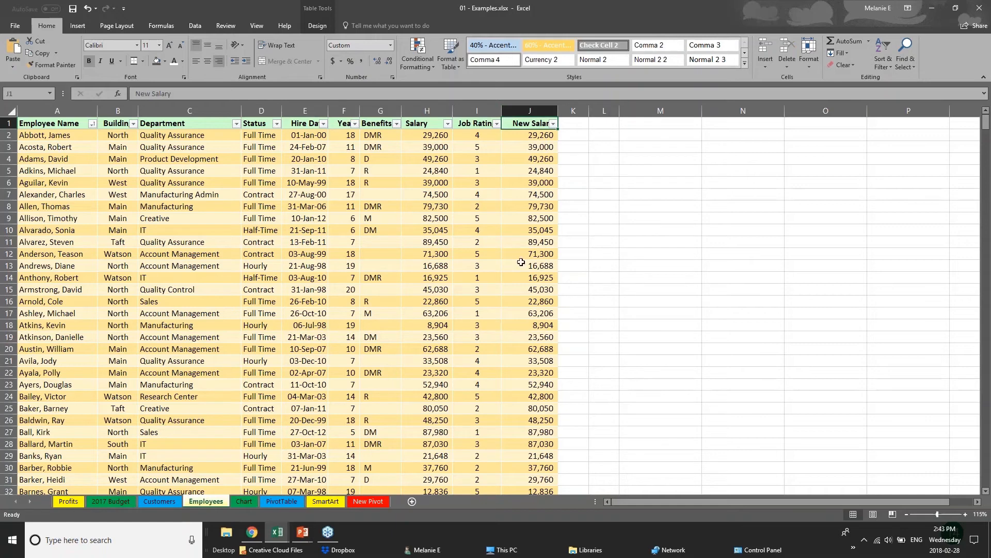
{"action": "left_click", "coordinate": [548, 136]}
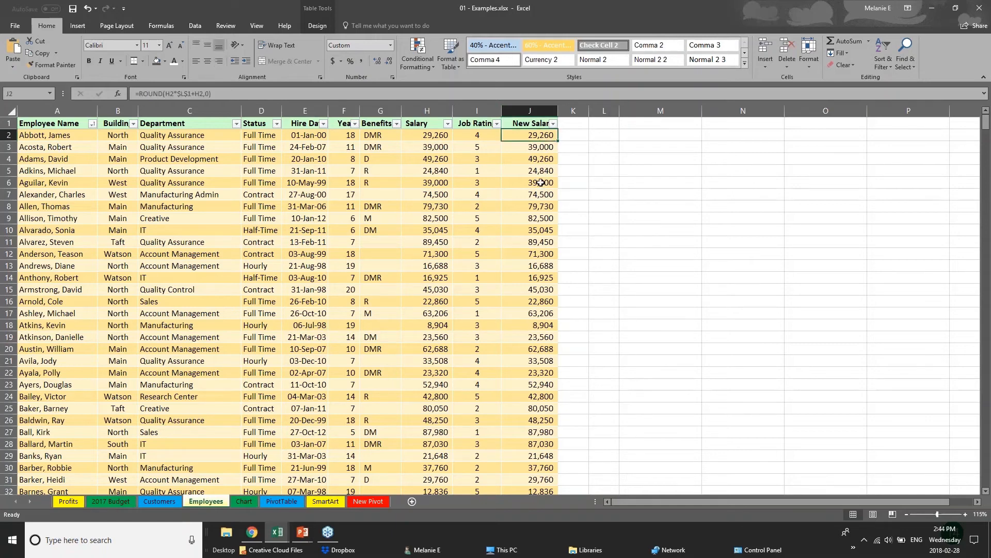
{"action": "left_click", "coordinate": [541, 156]}
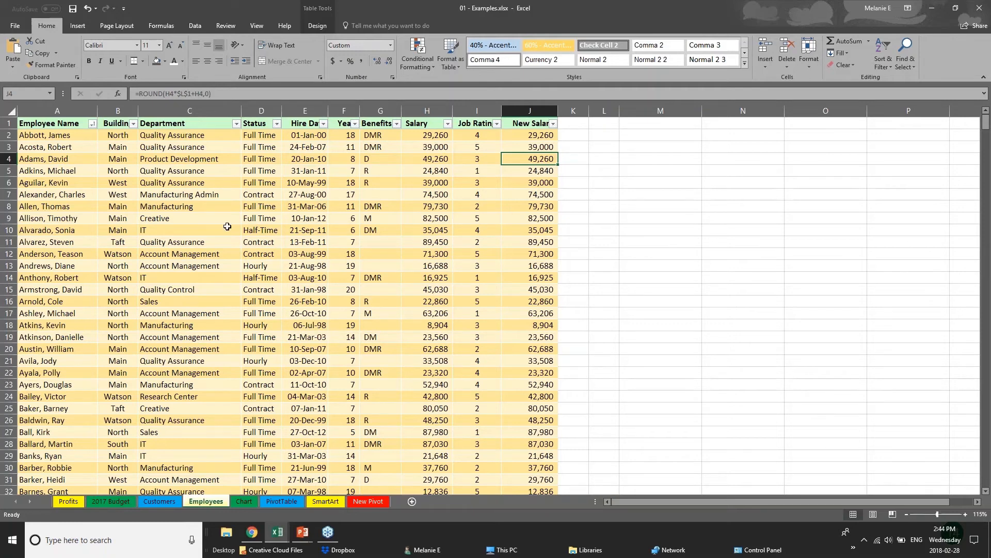
{"action": "left_click", "coordinate": [225, 26]}
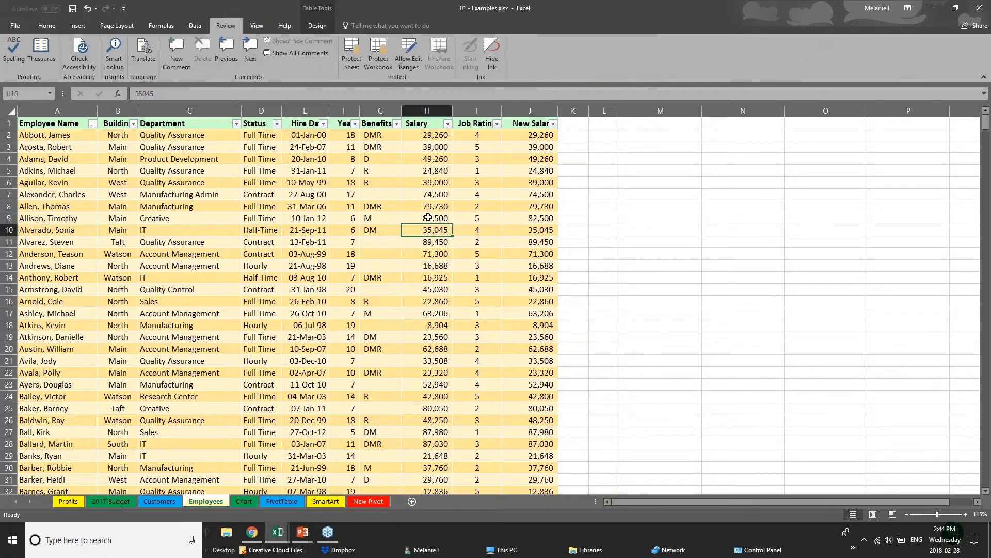
{"action": "left_click", "coordinate": [427, 136]}
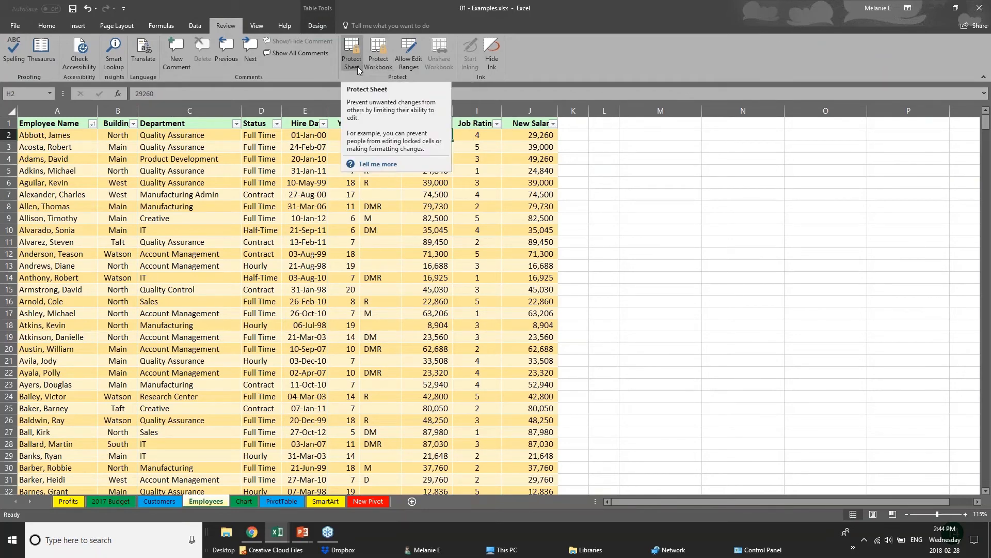
{"action": "left_click", "coordinate": [331, 220]}
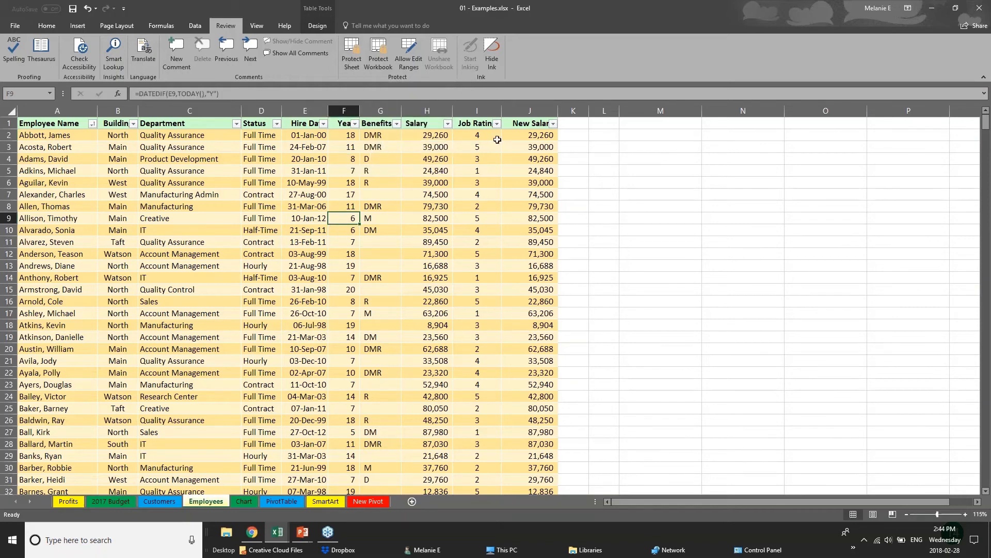
{"action": "left_click_drag", "start_coordinate": [537, 124], "coordinate": [537, 242]}
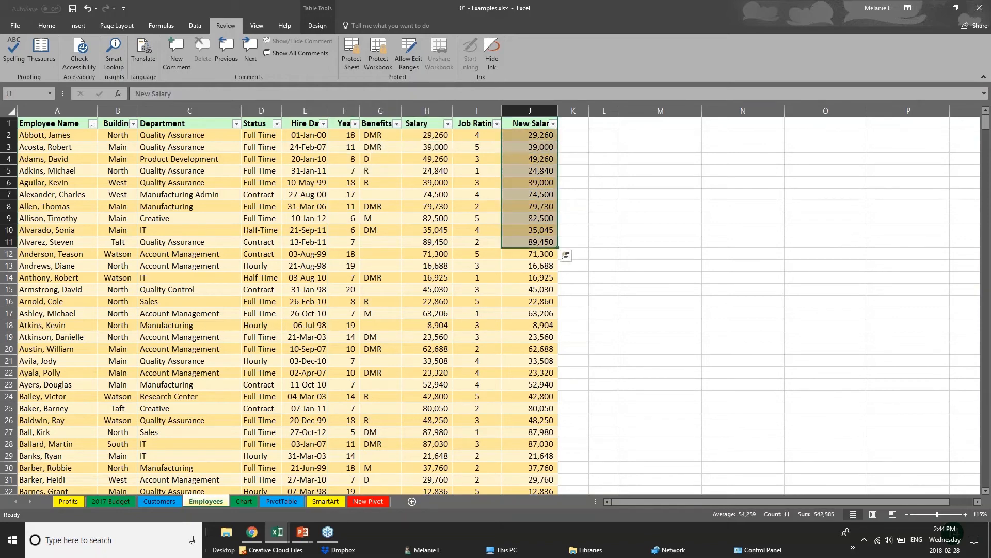
{"action": "left_click", "coordinate": [429, 110]}
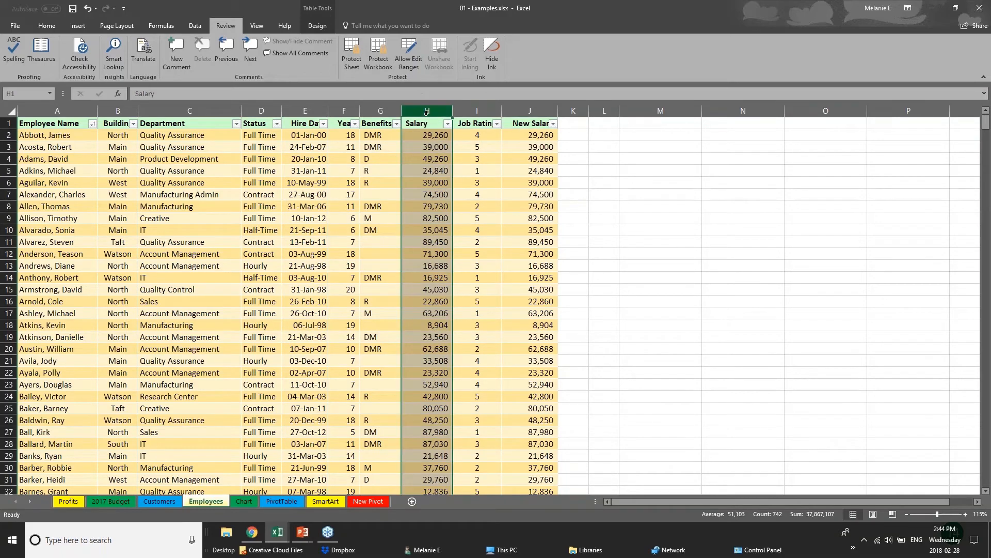
{"action": "left_click", "coordinate": [350, 62]}
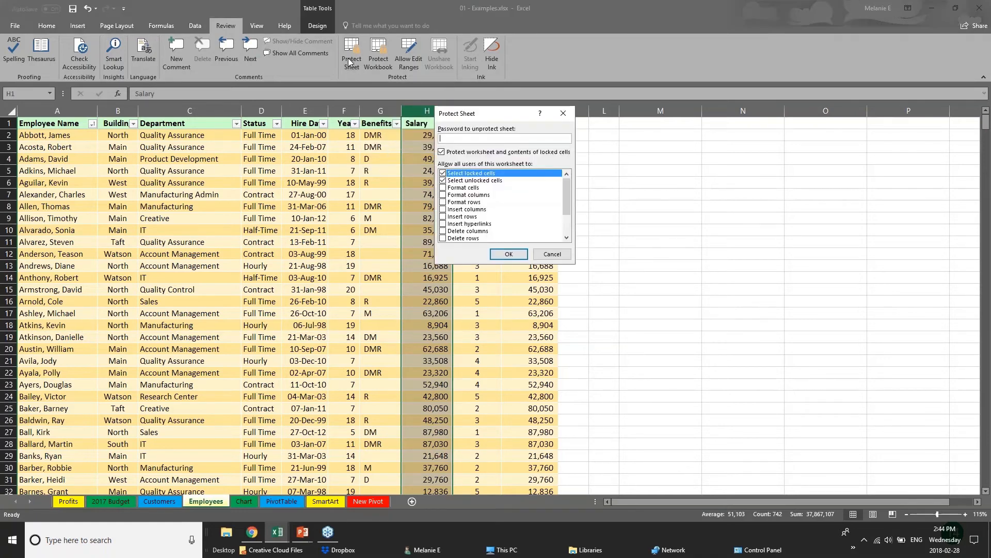
{"action": "type", "text": "p"}
{"action": "left_click", "coordinate": [552, 253]}
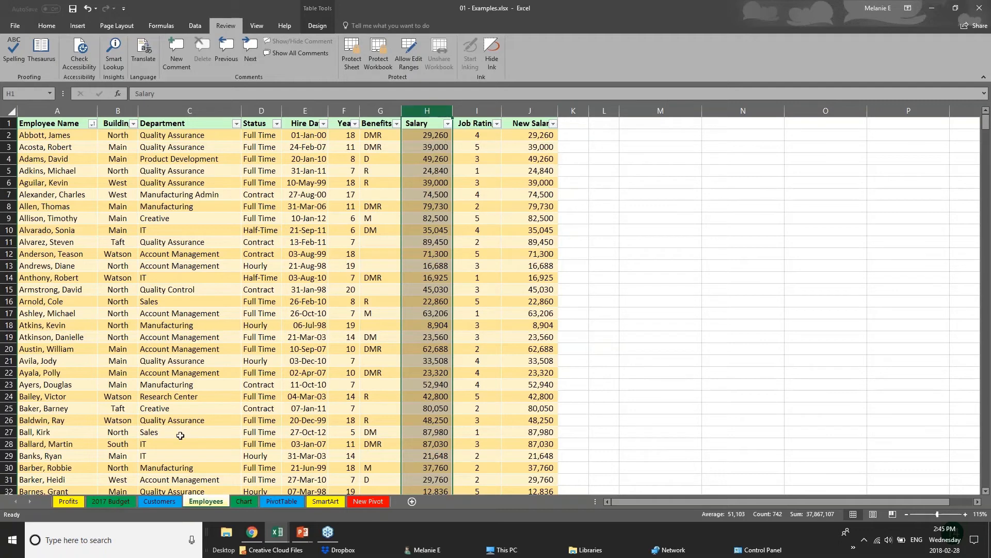
{"action": "left_click", "coordinate": [290, 418]}
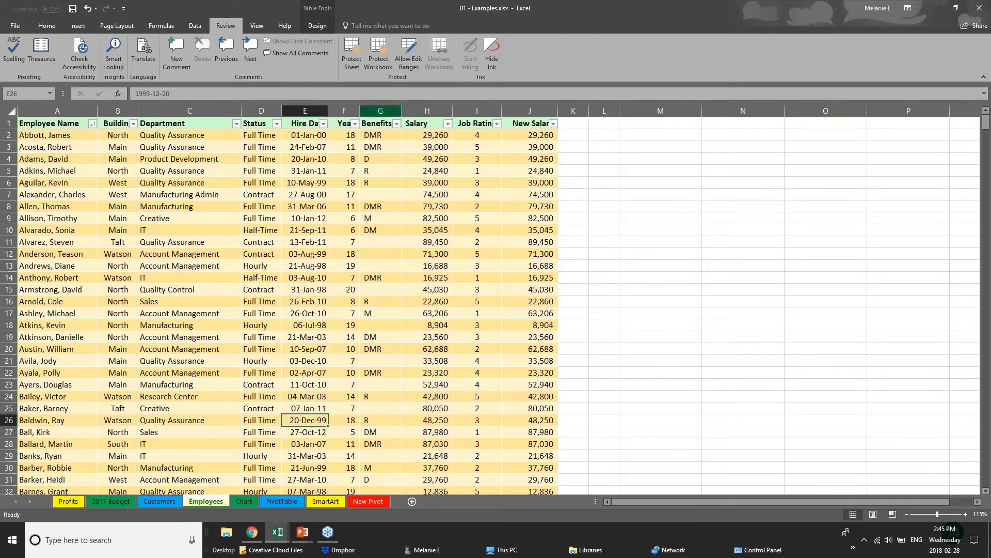
{"action": "left_click", "coordinate": [353, 66]}
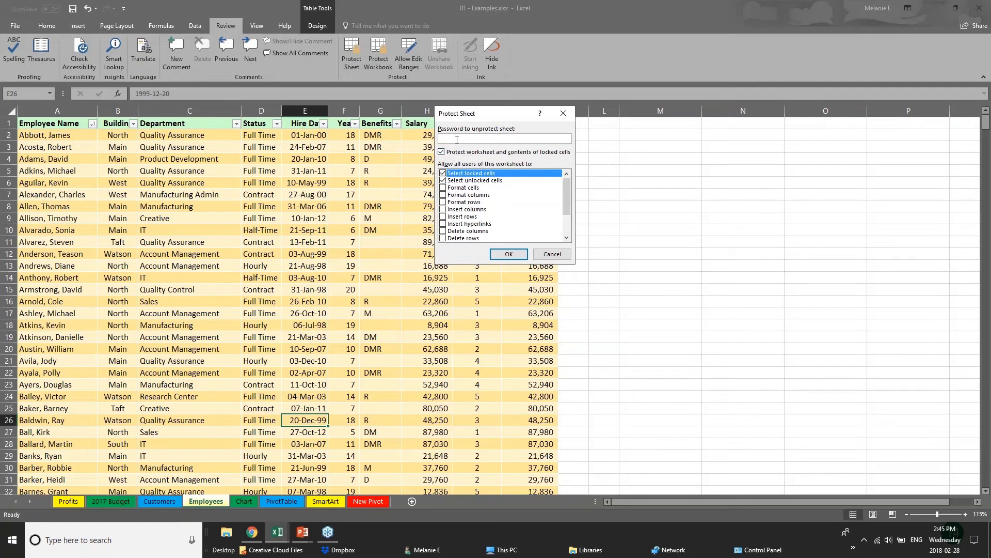
{"action": "type", "text": "ab"}
{"action": "left_click", "coordinate": [443, 174]}
{"action": "left_click_drag", "start_coordinate": [566, 209], "coordinate": [568, 235]}
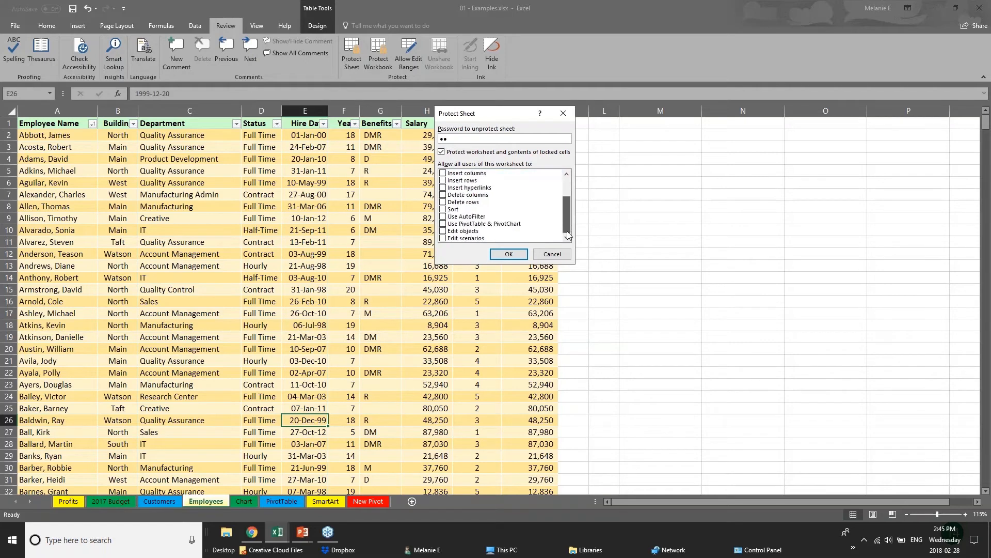
{"action": "left_click", "coordinate": [442, 231]}
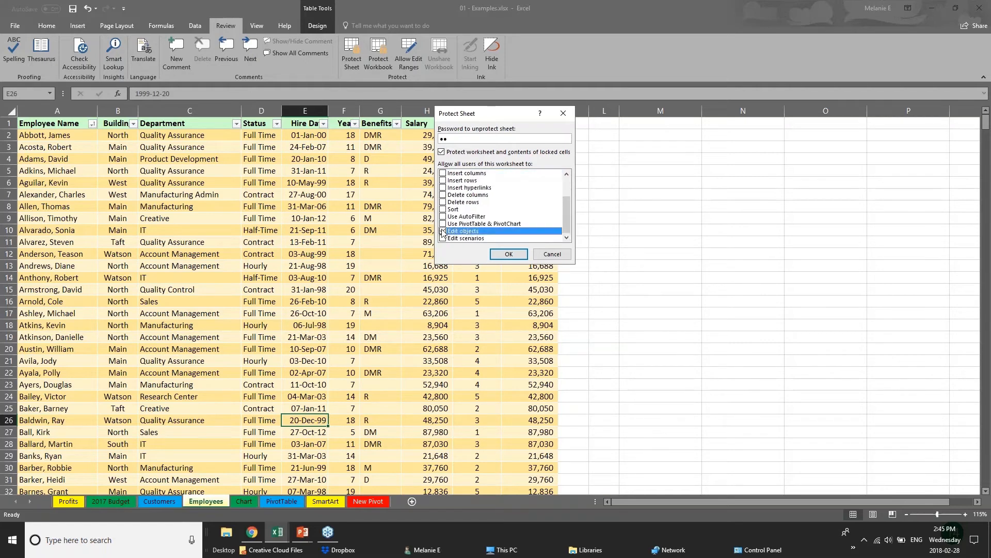
{"action": "scroll", "coordinate": [562, 207], "scroll_direction": "up", "scroll_amount": 3}
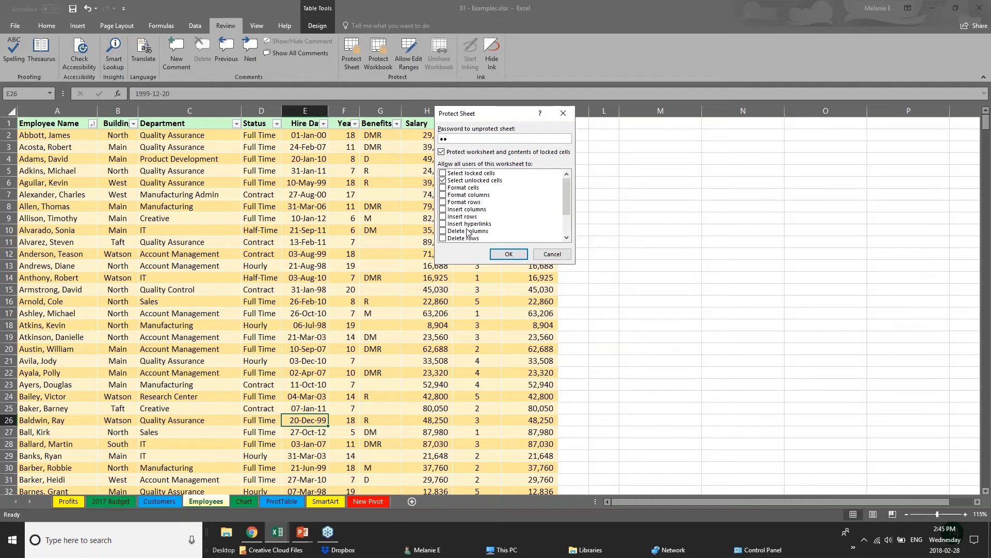
{"action": "left_click", "coordinate": [551, 254]}
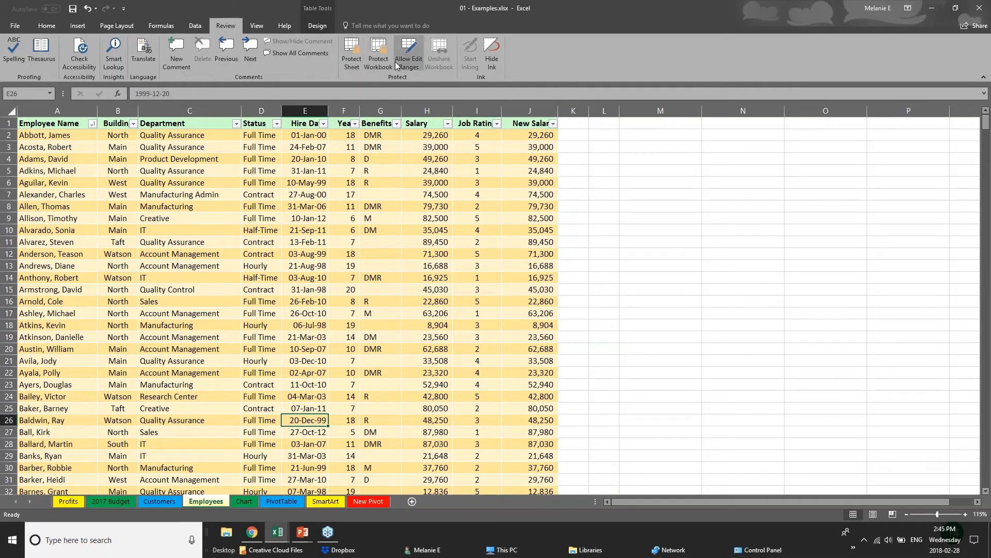
{"action": "left_click", "coordinate": [429, 226]}
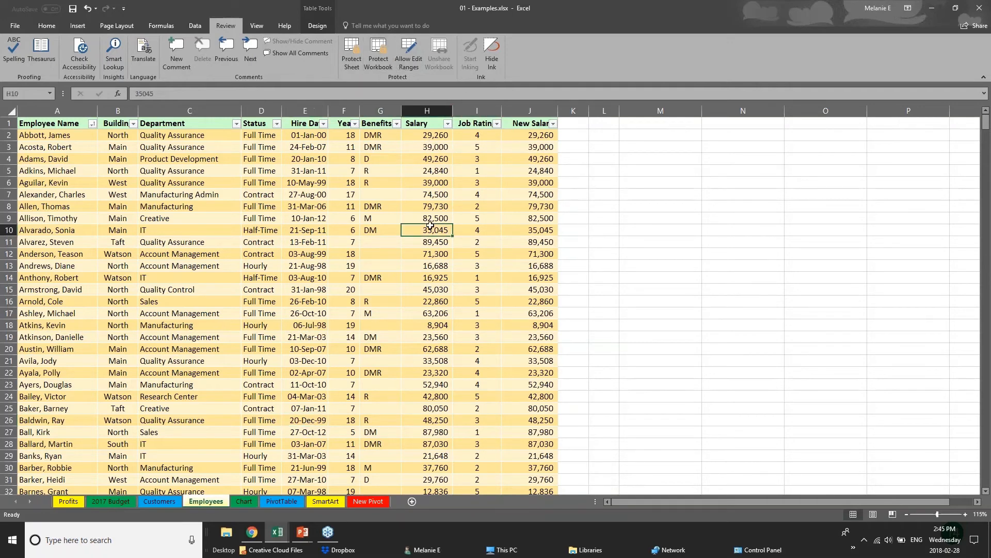
{"action": "left_click", "coordinate": [420, 184]}
{"action": "left_click", "coordinate": [378, 59]}
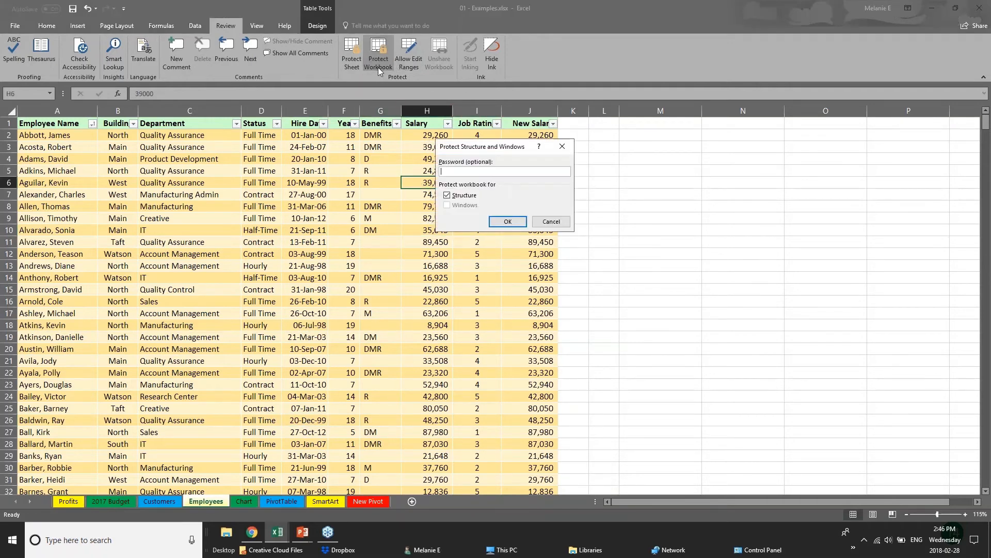
{"action": "left_click", "coordinate": [566, 215]}
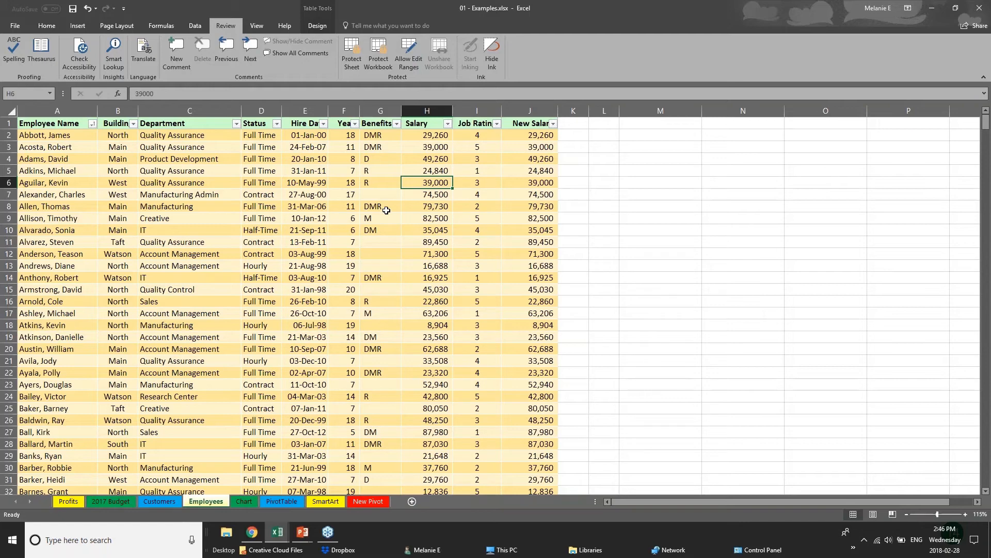
{"action": "left_click", "coordinate": [305, 111]}
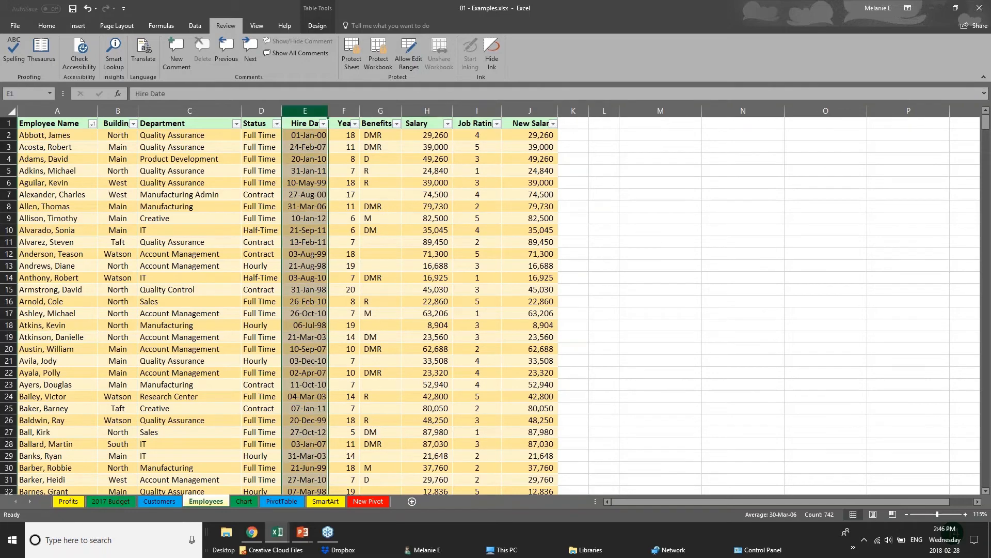
{"action": "left_click", "coordinate": [344, 111]}
- Hide the Salary column H on the Employees sheet
{"action": "left_click", "coordinate": [427, 111]}
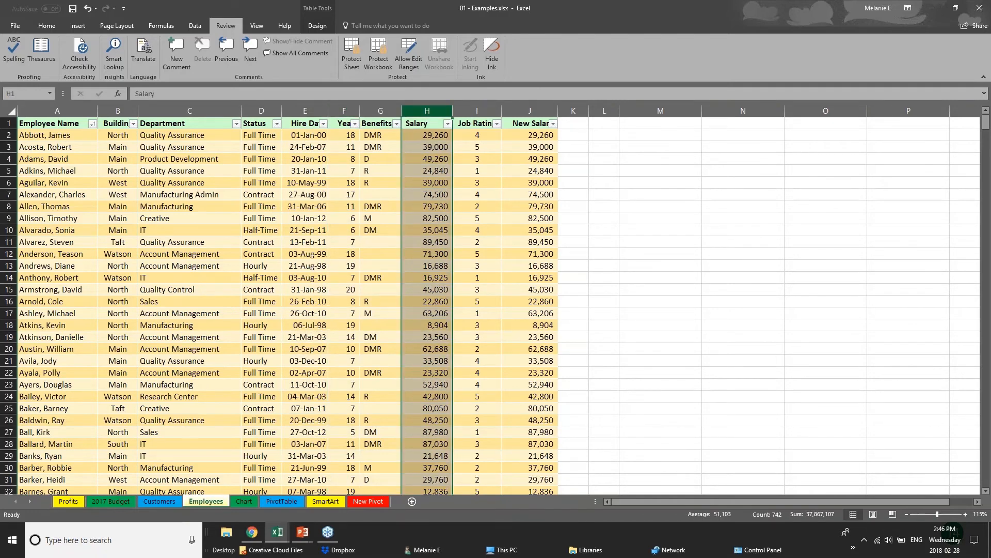
{"action": "right_click", "coordinate": [434, 111]}
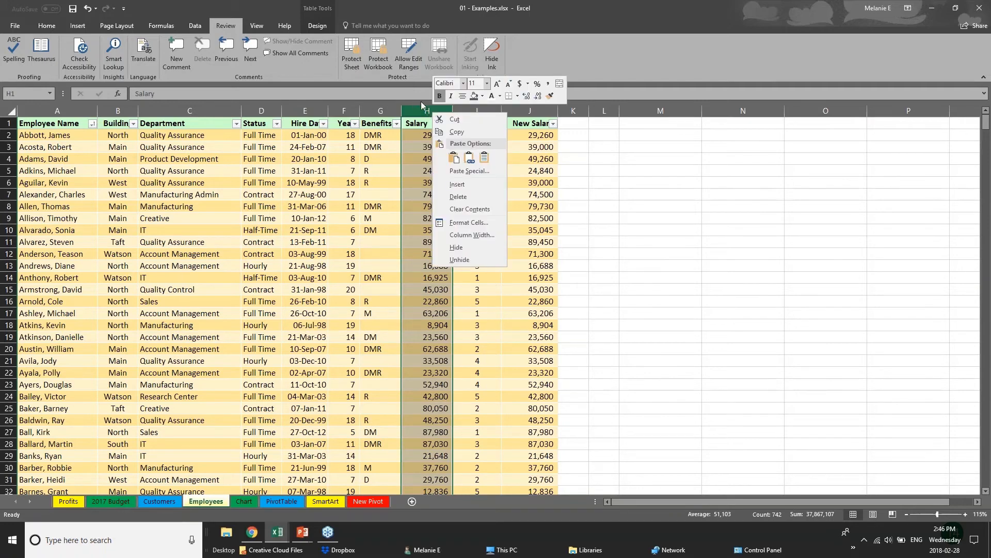
{"action": "left_click", "coordinate": [464, 246]}
- Delete the New Salary column J, then bring up Review > Protect Workbook
{"action": "left_click", "coordinate": [462, 110]}
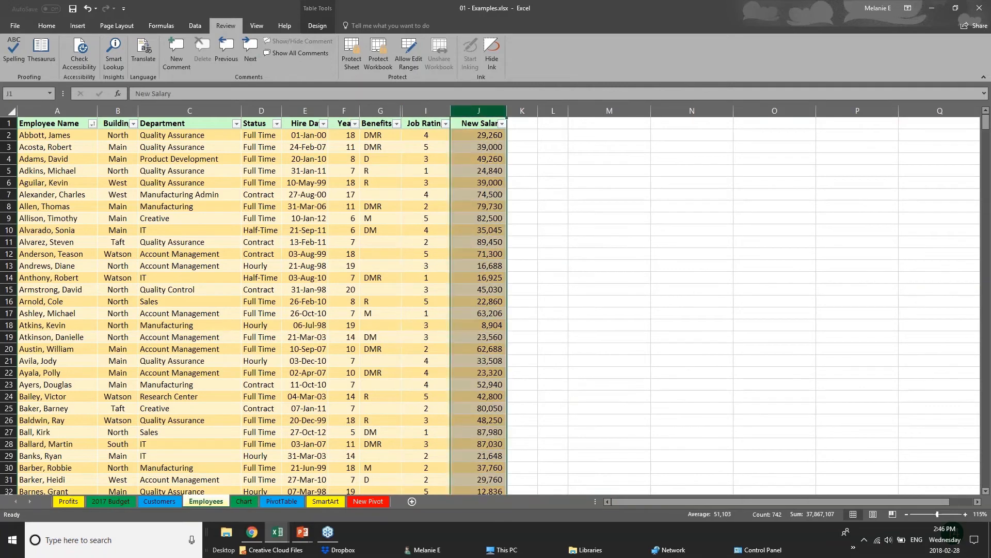
{"action": "right_click", "coordinate": [474, 113]}
{"action": "left_click", "coordinate": [504, 247]}
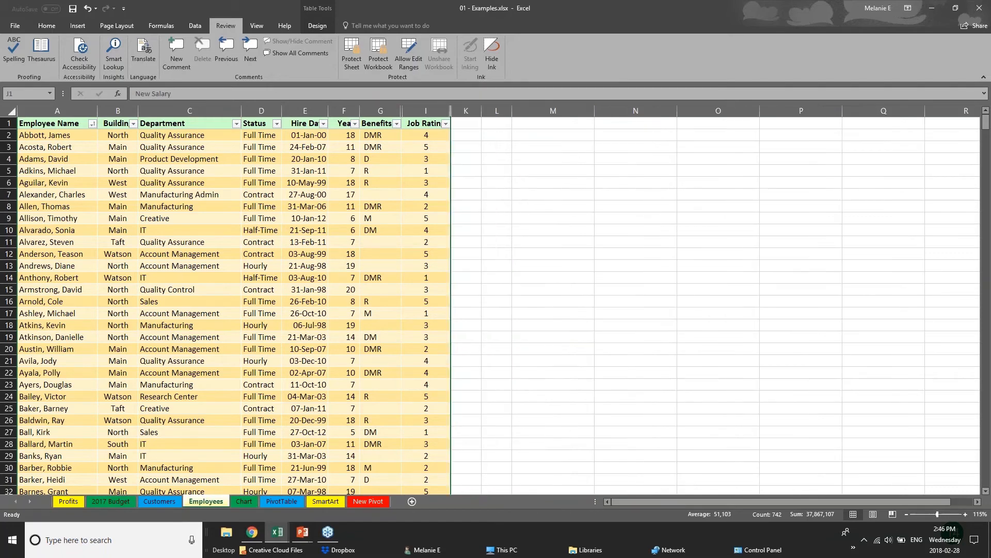
{"action": "left_click", "coordinate": [384, 52]}
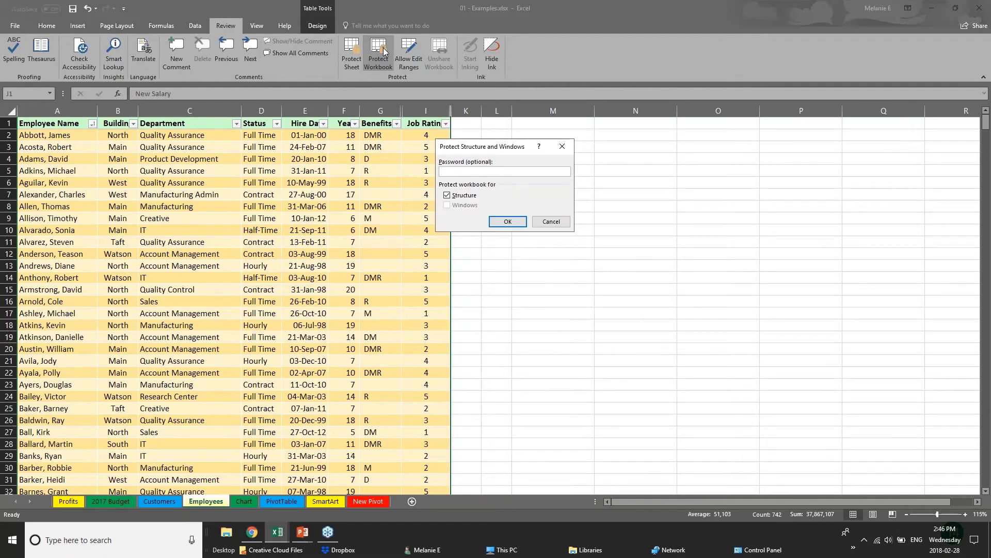
- Confirm the structure protection password and click through Employees table cells to test it
{"action": "key", "text": "Return"}
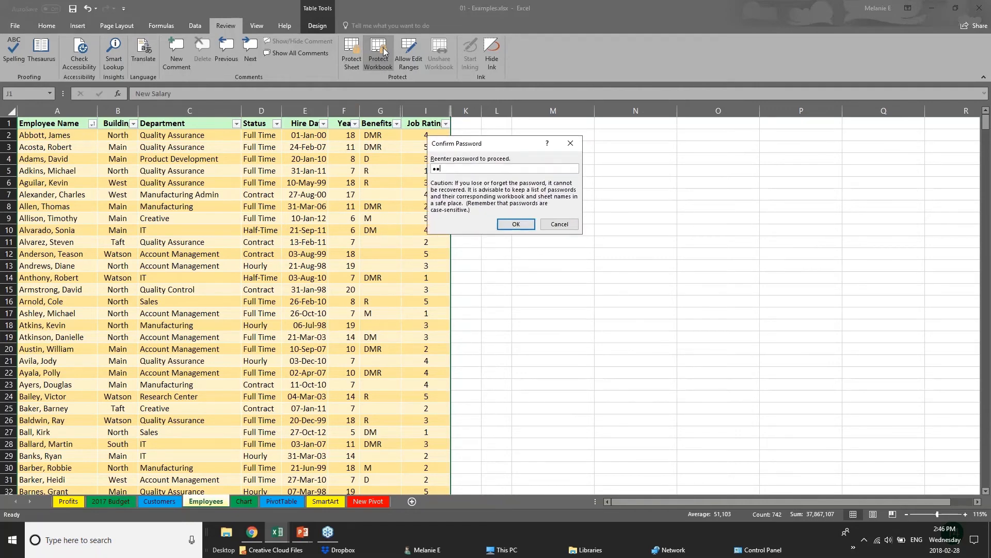
{"action": "key", "text": "Return"}
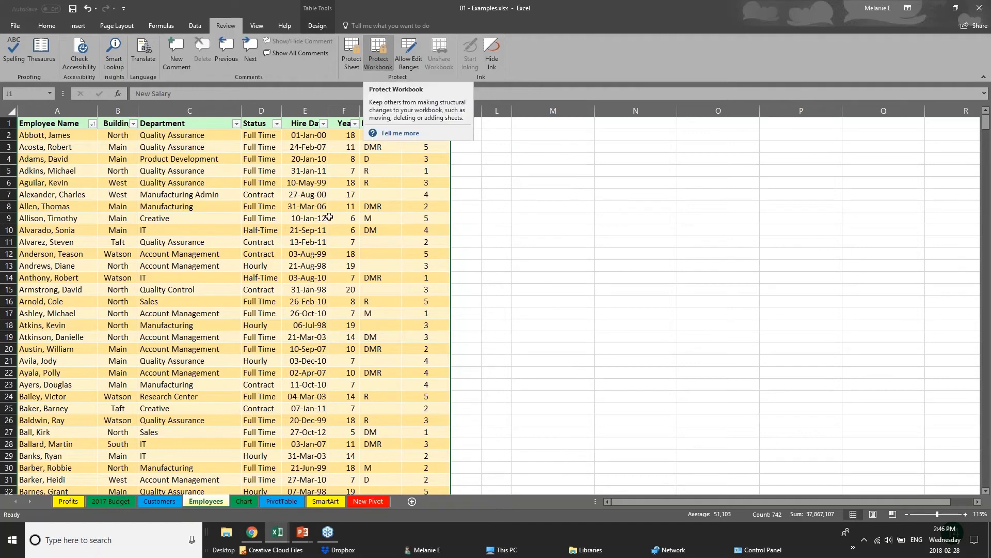
{"action": "left_click", "coordinate": [385, 205]}
{"action": "left_click", "coordinate": [128, 133]}
{"action": "left_click", "coordinate": [123, 183]}
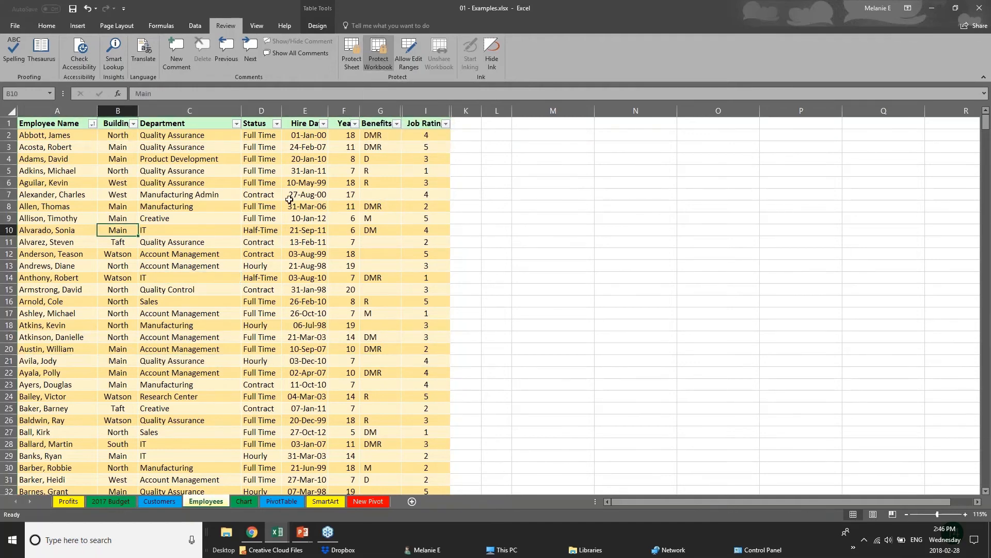
{"action": "left_click", "coordinate": [293, 289]}
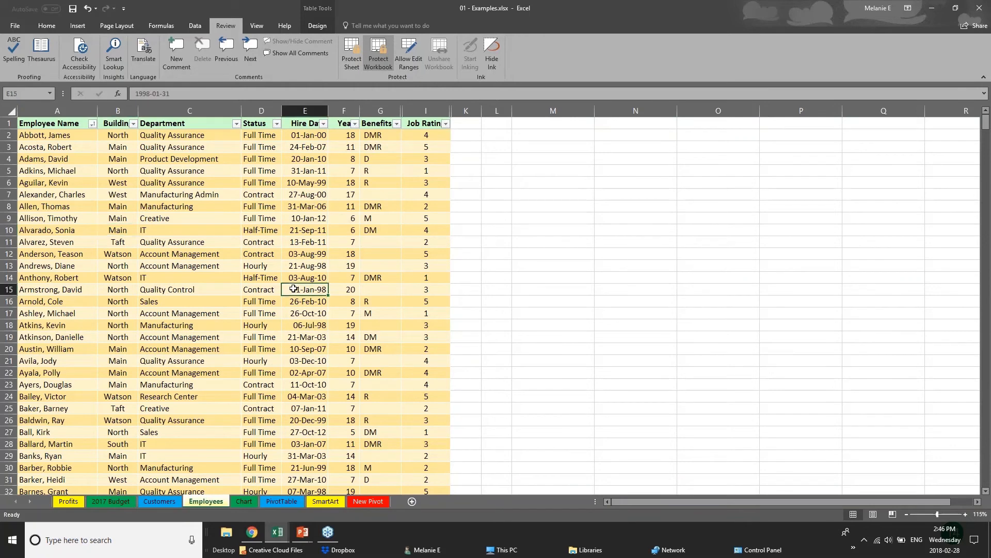
{"action": "left_click", "coordinate": [381, 108]}
{"action": "left_click", "coordinate": [312, 173]}
{"action": "left_click", "coordinate": [206, 184]}
{"action": "left_click", "coordinate": [260, 220]}
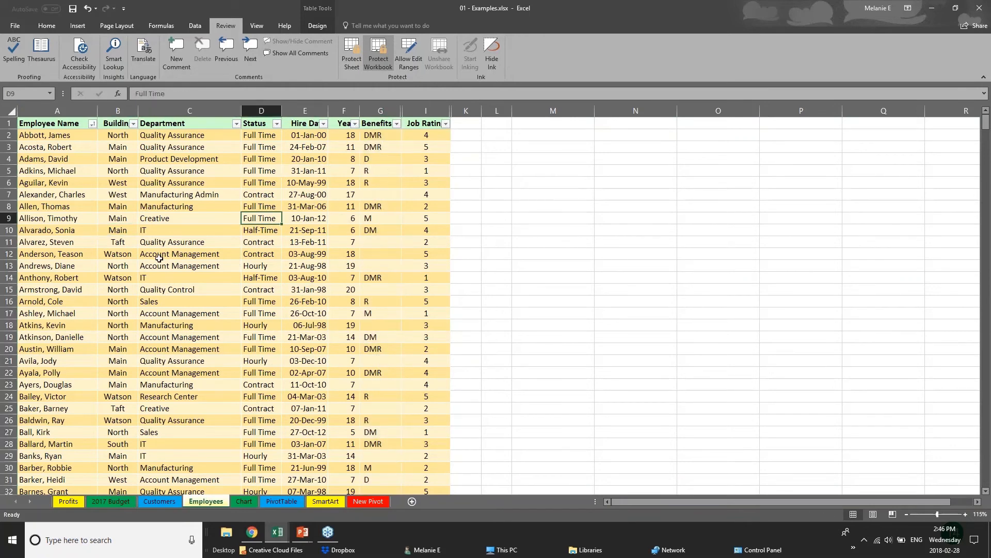
{"action": "left_click", "coordinate": [168, 258]}
{"action": "scroll", "coordinate": [171, 262], "scroll_direction": "down", "scroll_amount": 10}
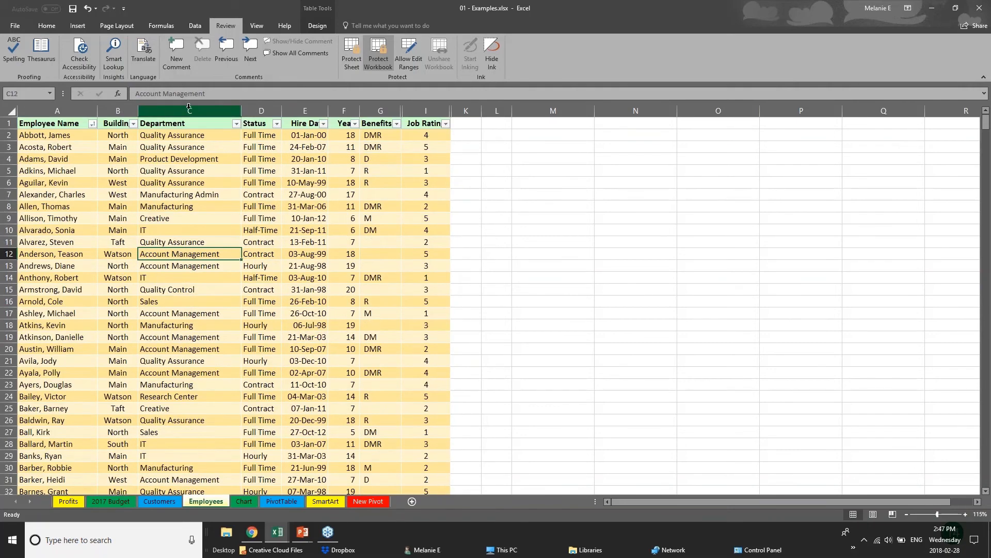
- Check column actions on Department, Status, Years and the hidden Salary columns, then select several columns
{"action": "right_click", "coordinate": [189, 107]}
{"action": "key", "text": "Escape"}
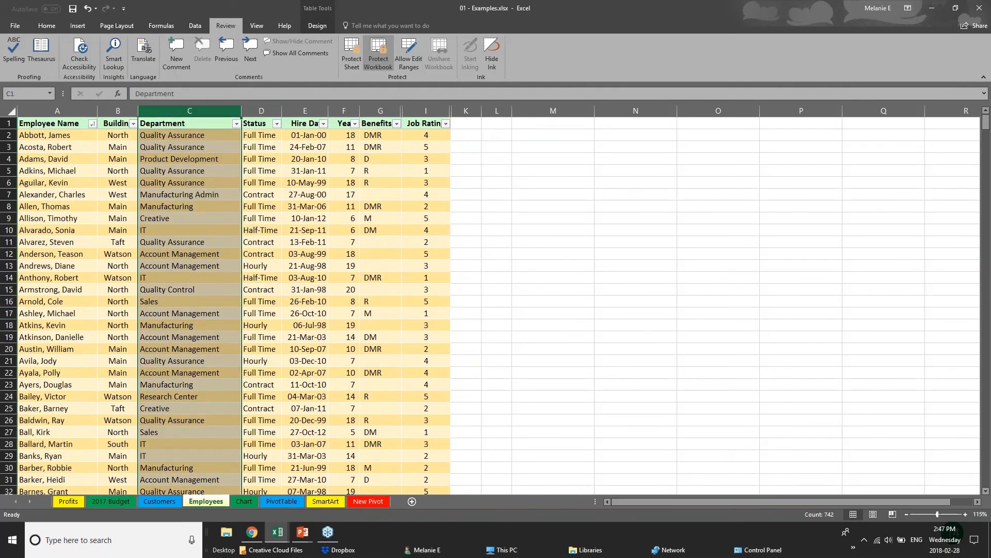
{"action": "right_click", "coordinate": [258, 110]}
{"action": "key", "text": "Escape"}
{"action": "right_click", "coordinate": [351, 112]}
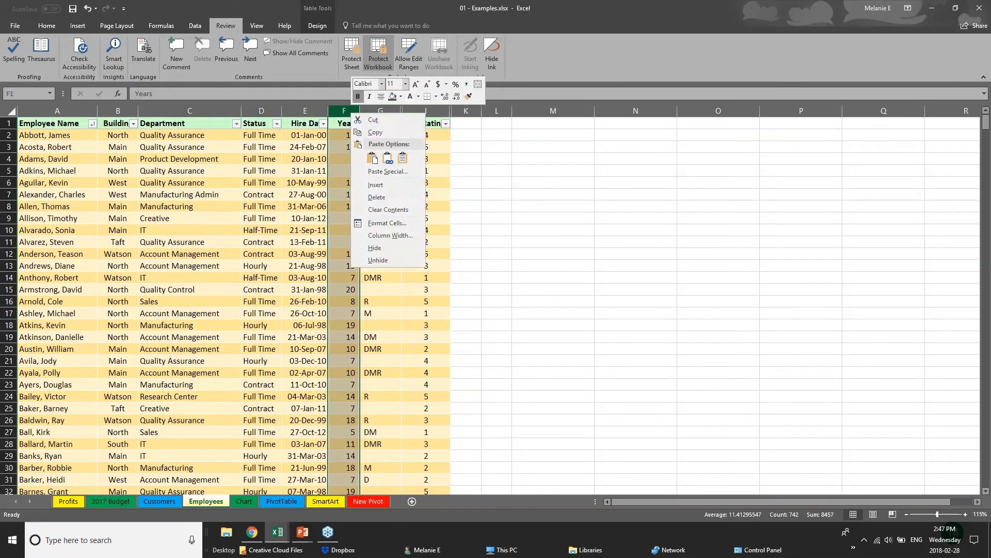
{"action": "left_click", "coordinate": [395, 260]}
{"action": "right_click", "coordinate": [389, 110]}
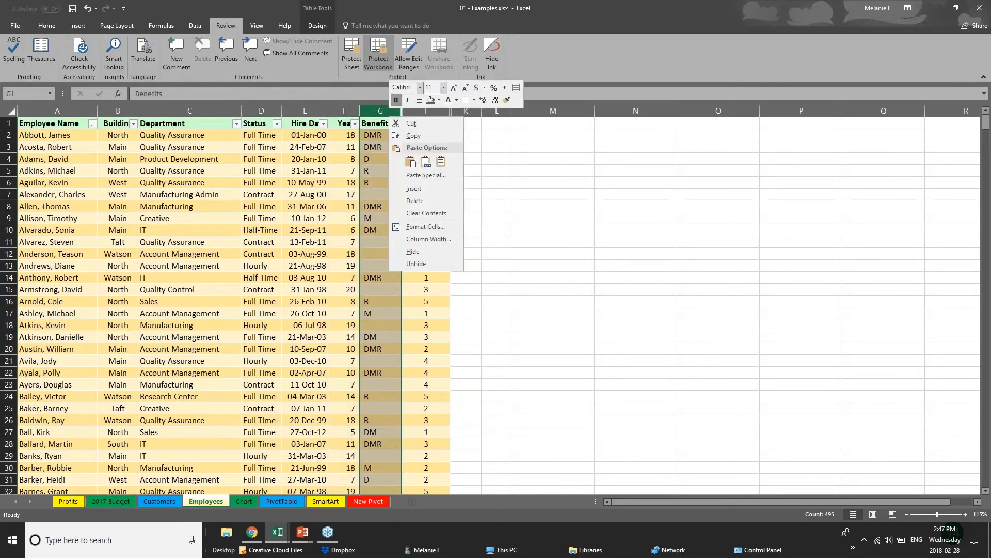
{"action": "left_click", "coordinate": [456, 266]}
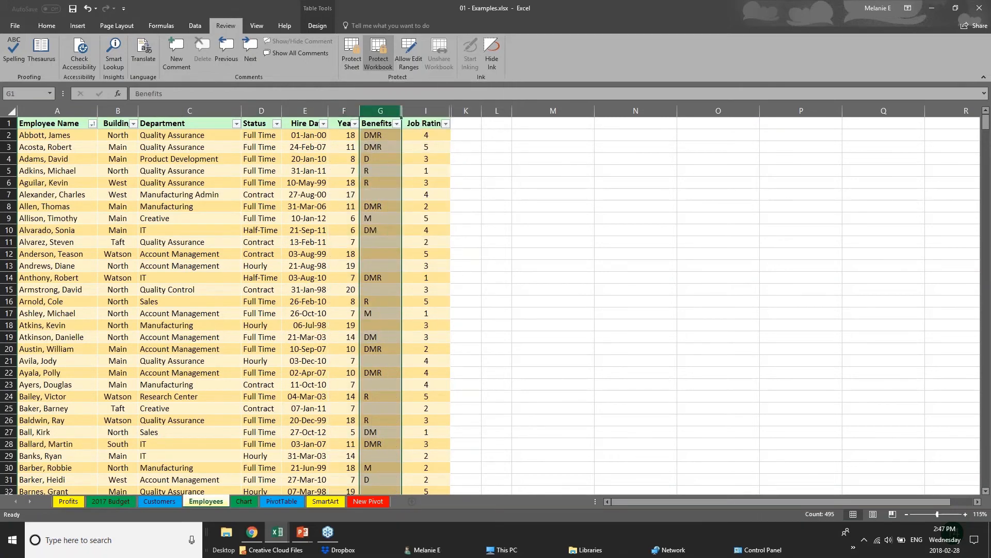
{"action": "right_click", "coordinate": [366, 110]}
{"action": "left_click", "coordinate": [250, 112]}
{"action": "left_click", "coordinate": [190, 111]}
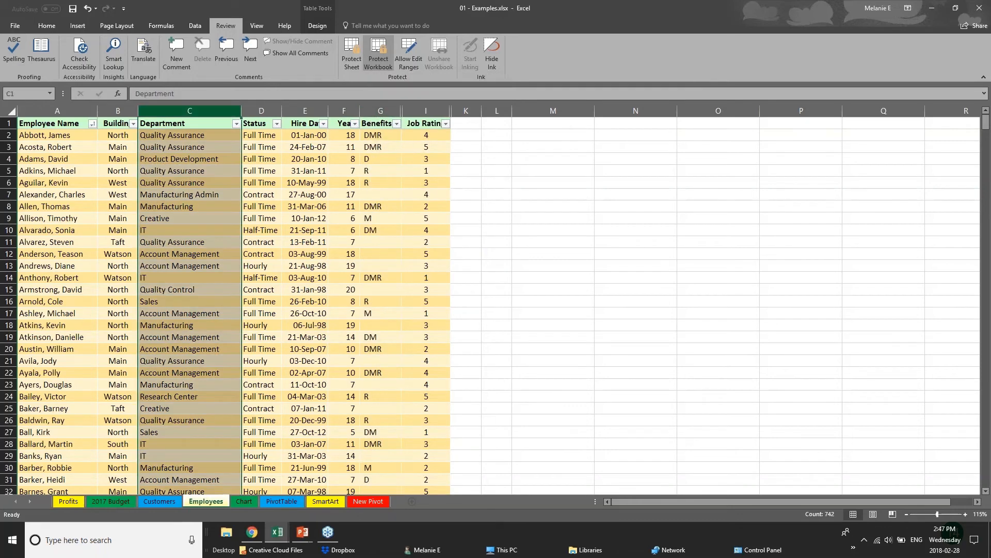
{"action": "left_click", "coordinate": [253, 110]}
{"action": "left_click", "coordinate": [311, 110]}
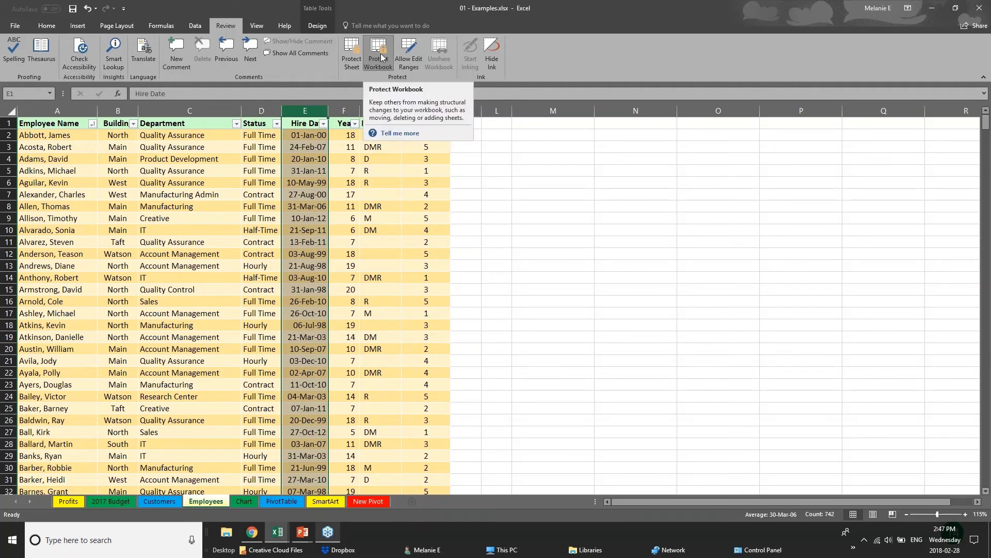
- Flip through the 2017 Budget, Chart, PivotTable and Customers sheets, ending on Employees
{"action": "left_click", "coordinate": [112, 503]}
{"action": "left_click", "coordinate": [206, 501]}
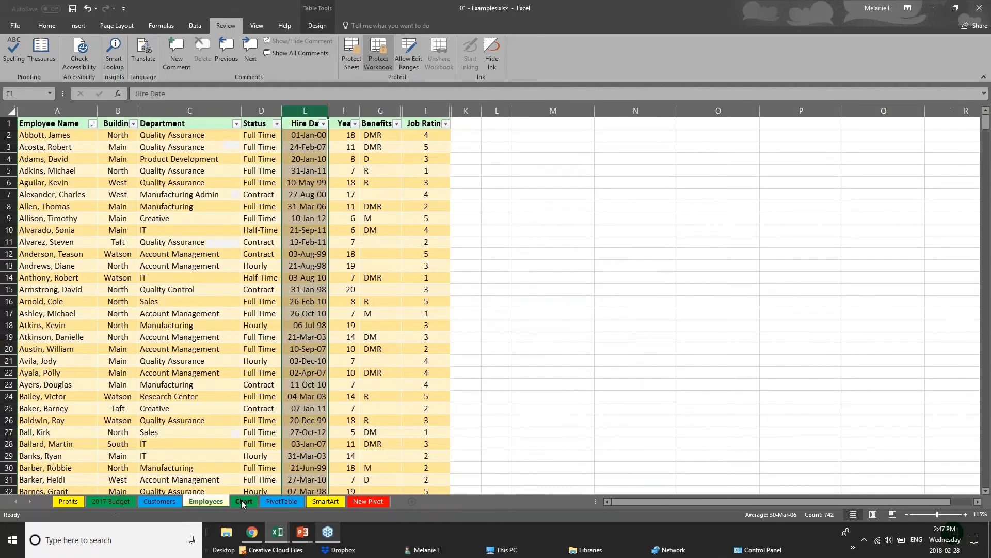
{"action": "left_click", "coordinate": [241, 500]}
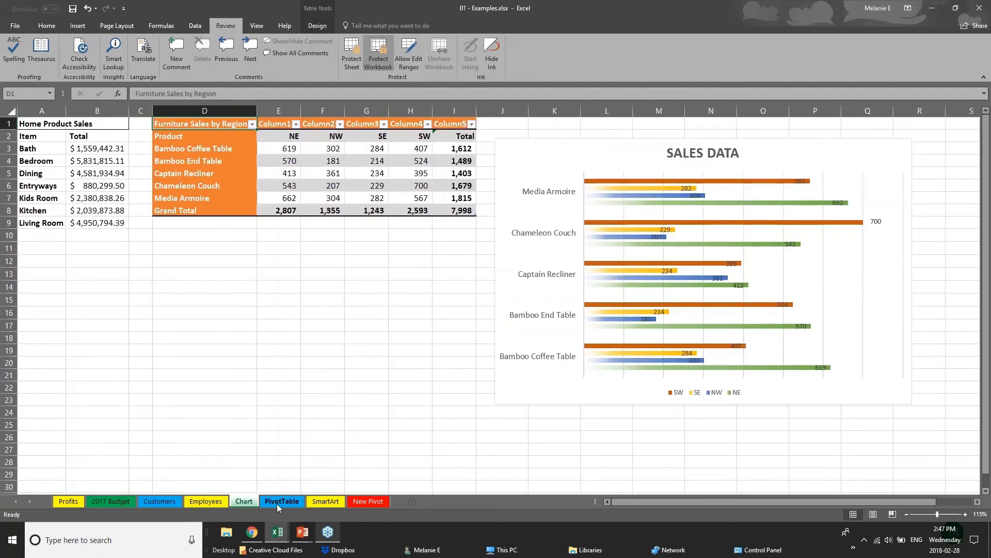
{"action": "left_click", "coordinate": [277, 503]}
{"action": "left_click", "coordinate": [153, 501]}
{"action": "left_click", "coordinate": [184, 501]}
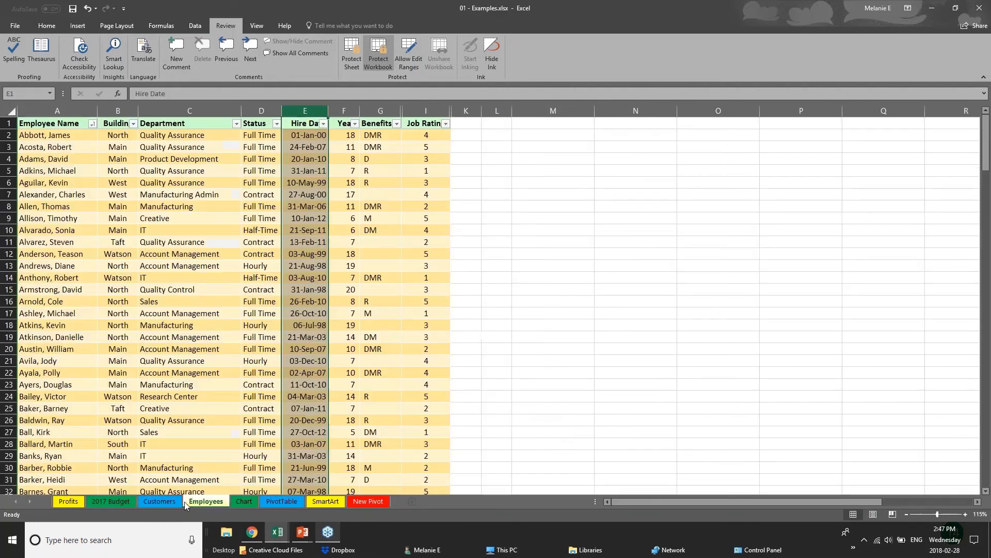
- Enter the workbook password under Protect Workbook to unprotect the structure
{"action": "right_click", "coordinate": [212, 503]}
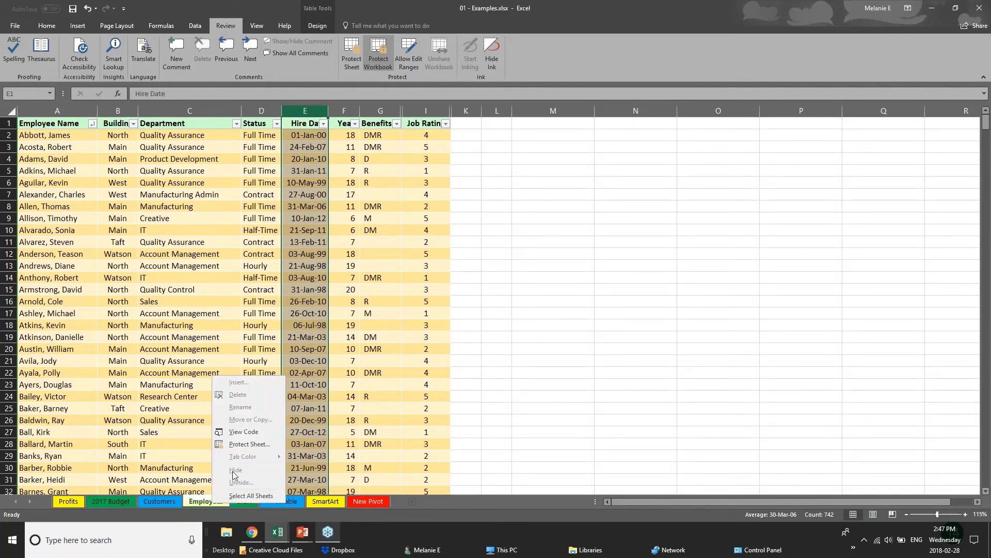
{"action": "left_click", "coordinate": [384, 60]}
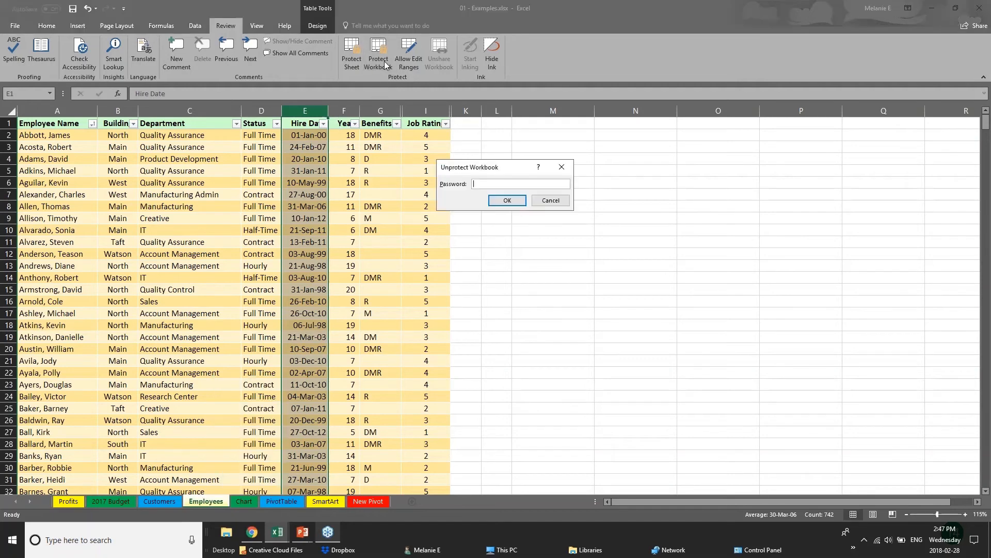
{"action": "type", "text": "••"}
{"action": "key", "text": "Return"}
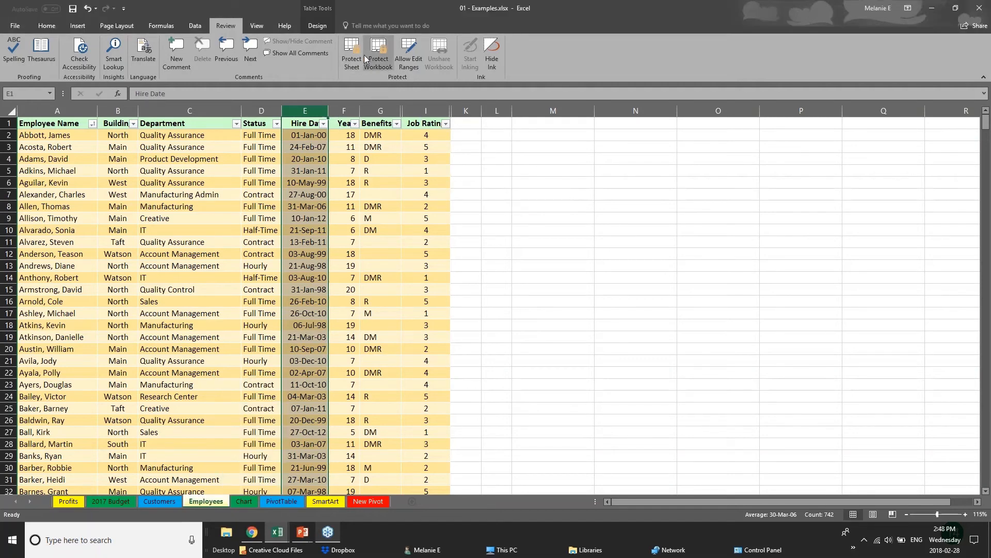
- Hide the Employees sheet and re-protect the workbook structure with a password
{"action": "right_click", "coordinate": [225, 506]}
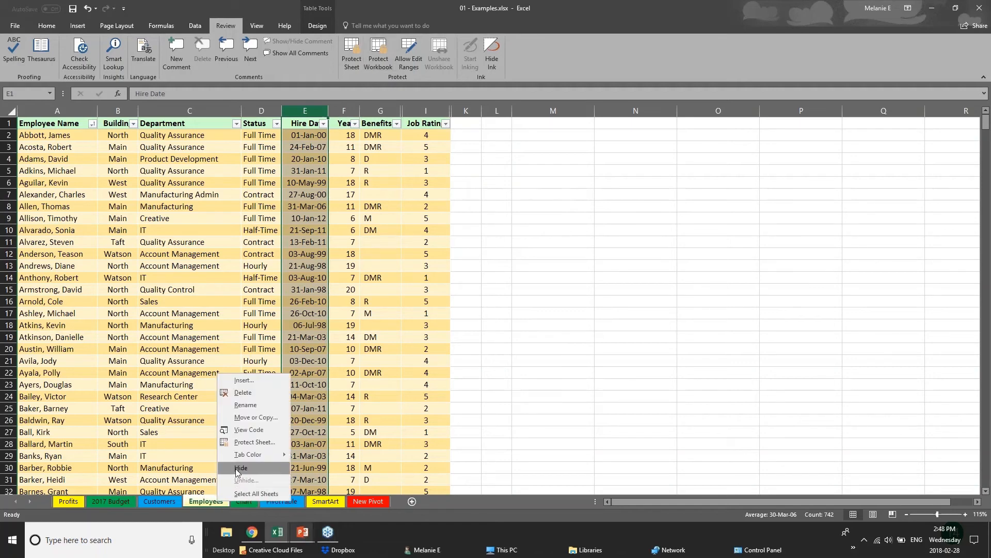
{"action": "left_click", "coordinate": [241, 468]}
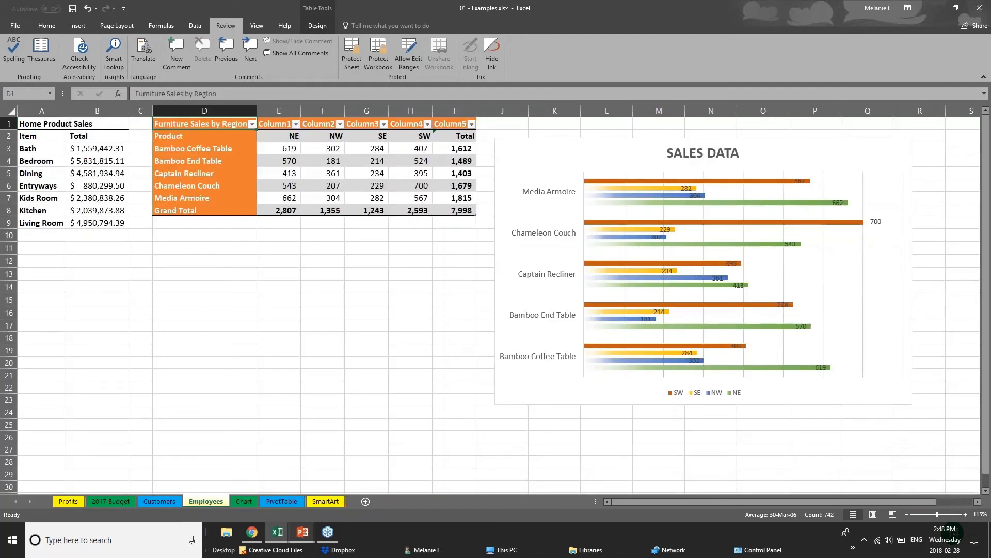
{"action": "left_click", "coordinate": [383, 62]}
{"action": "key", "text": "Return"}
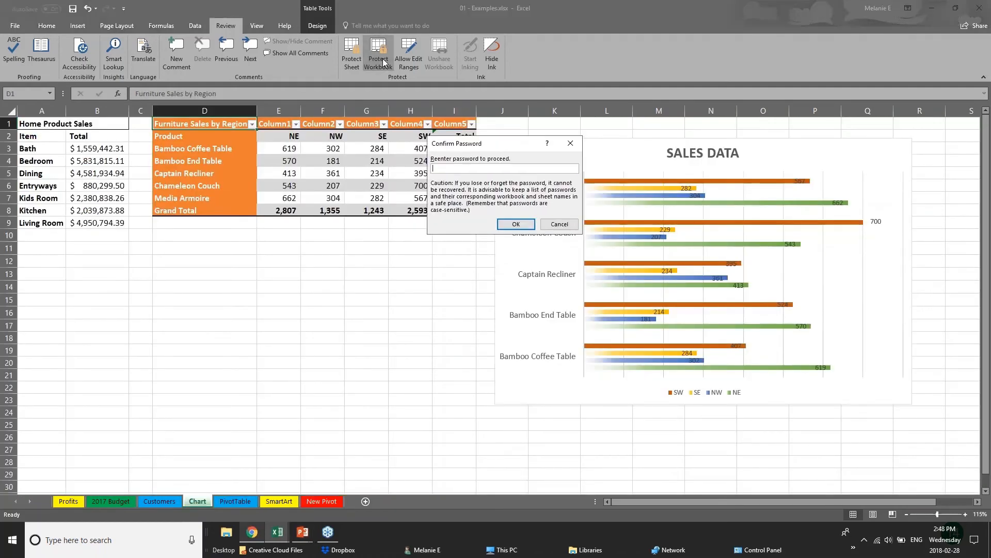
{"action": "key", "text": "Return"}
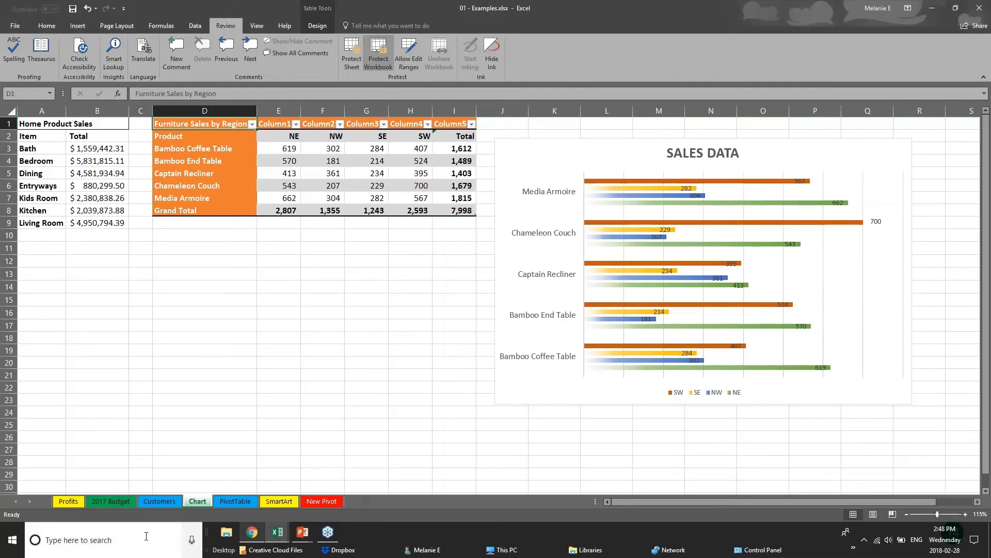
- Go to the Chart sheet and remove the workbook structure protection with the password
{"action": "left_click", "coordinate": [178, 501]}
{"action": "right_click", "coordinate": [235, 501]}
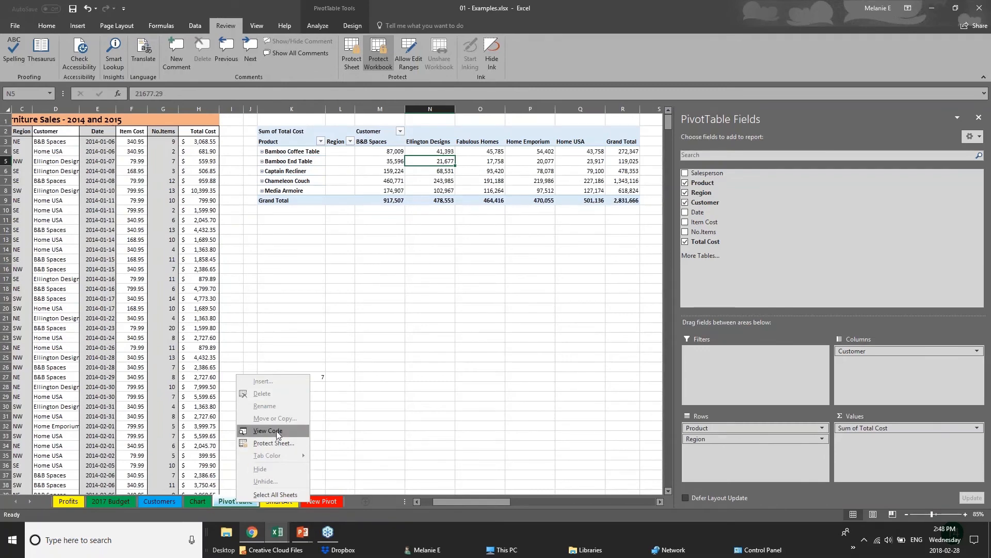
{"action": "left_click", "coordinate": [163, 492]}
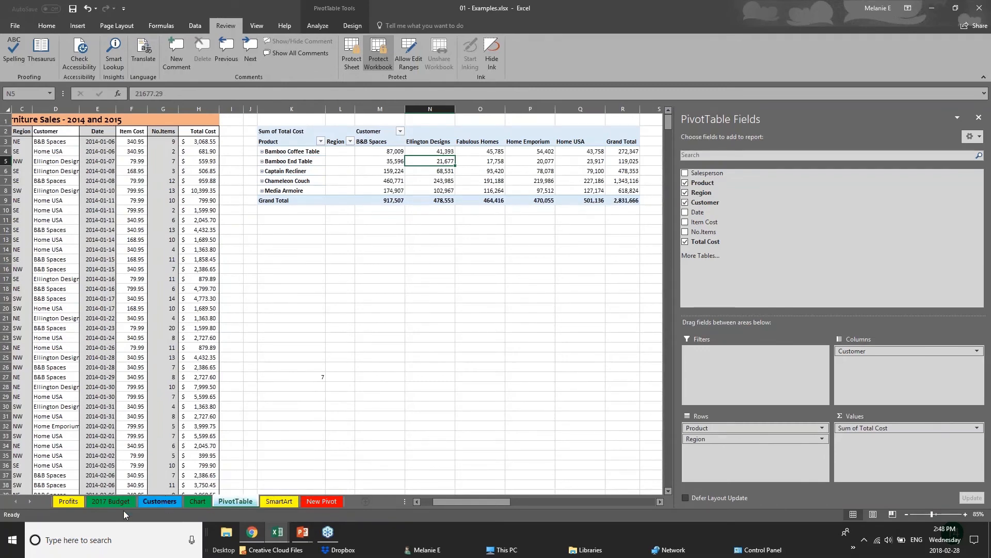
{"action": "left_click", "coordinate": [173, 500]}
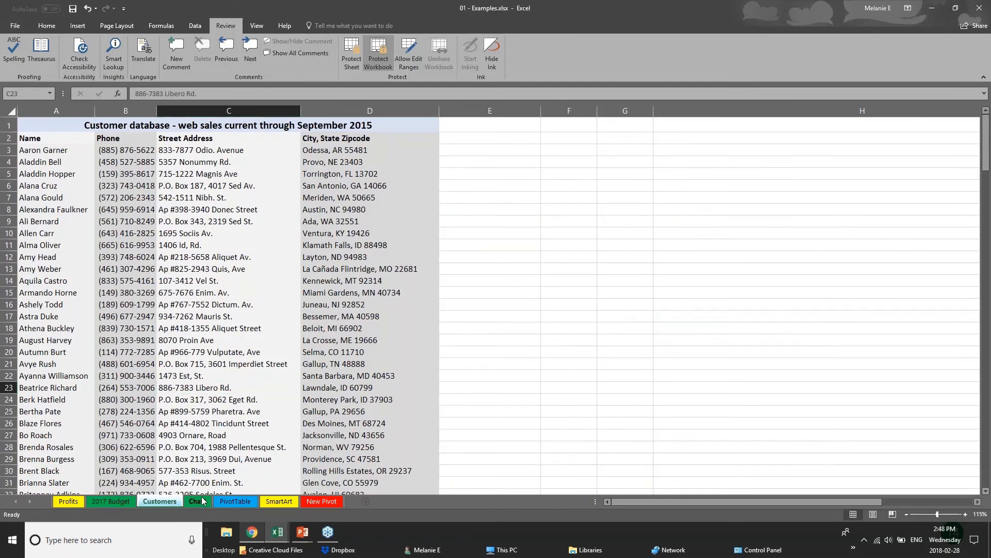
{"action": "left_click", "coordinate": [198, 501]}
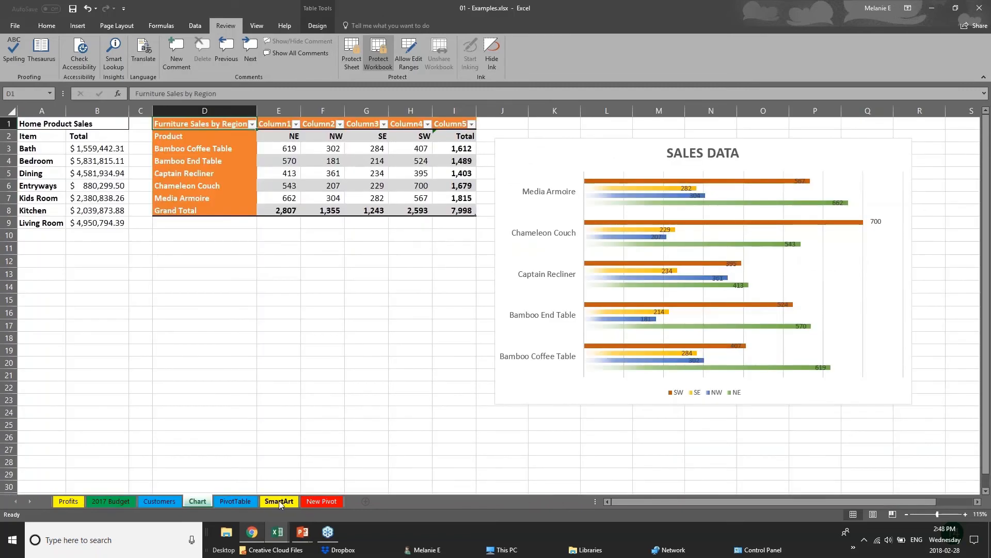
{"action": "left_click", "coordinate": [378, 56]}
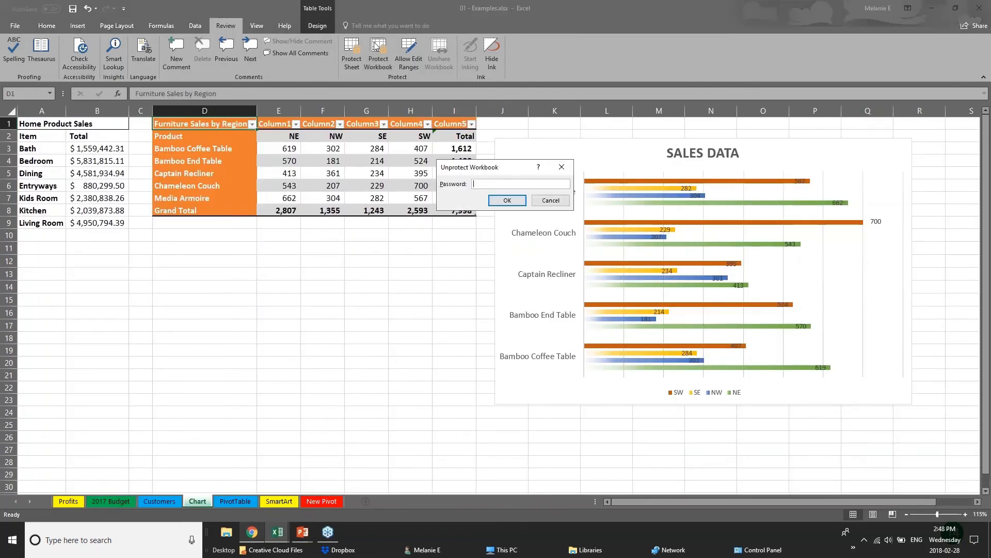
{"action": "type", "text": "**"}
{"action": "key", "text": "Return"}
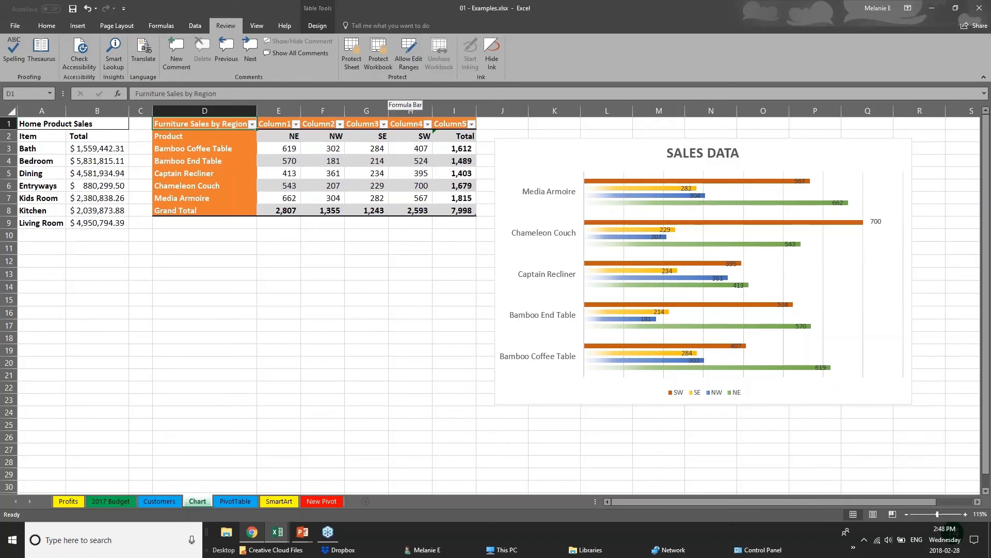
{"action": "left_click", "coordinate": [302, 532]}
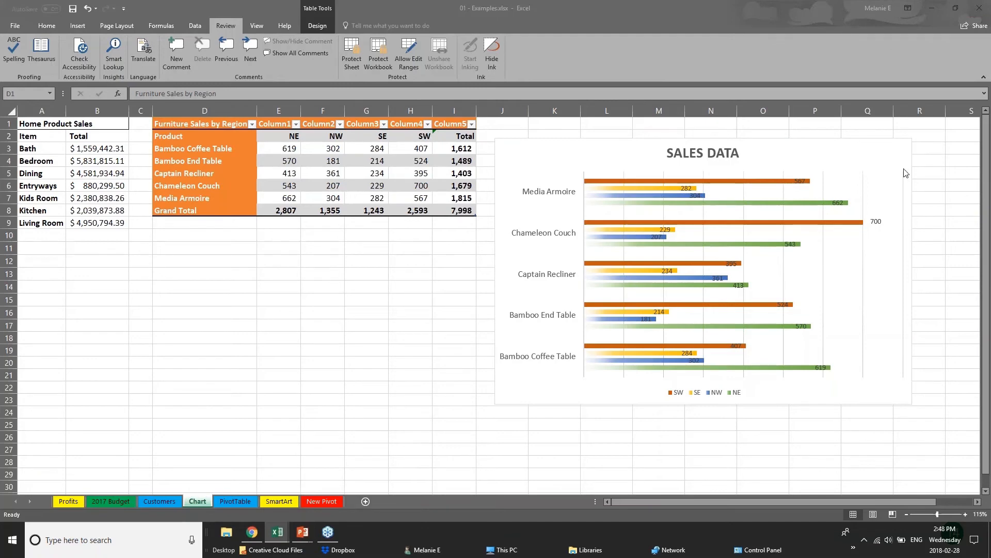
- Share the workbook via OneDrive, inviting a contact with Can edit, then return to PowerPoint
{"action": "left_click", "coordinate": [971, 27]}
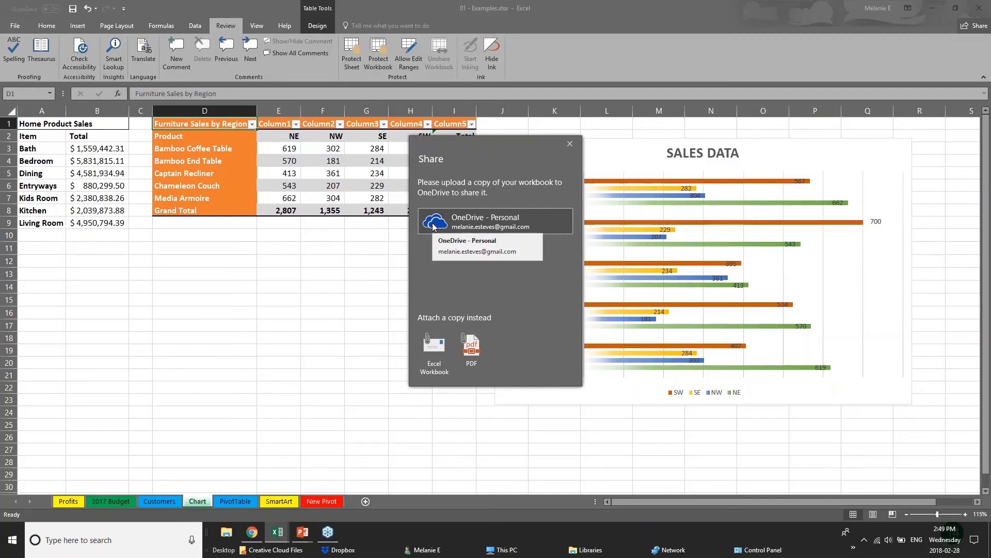
{"action": "left_click", "coordinate": [433, 227]}
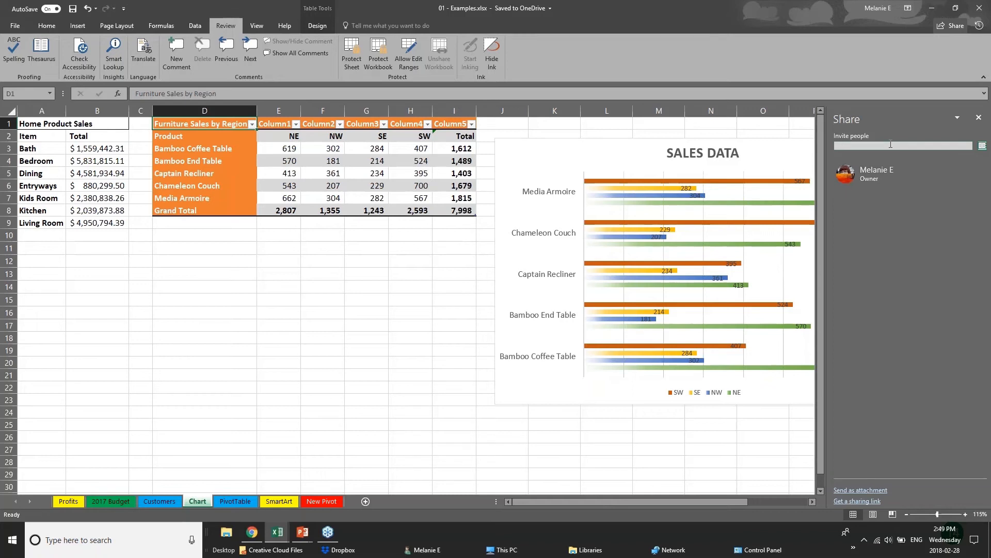
{"action": "type", "text": "chery"}
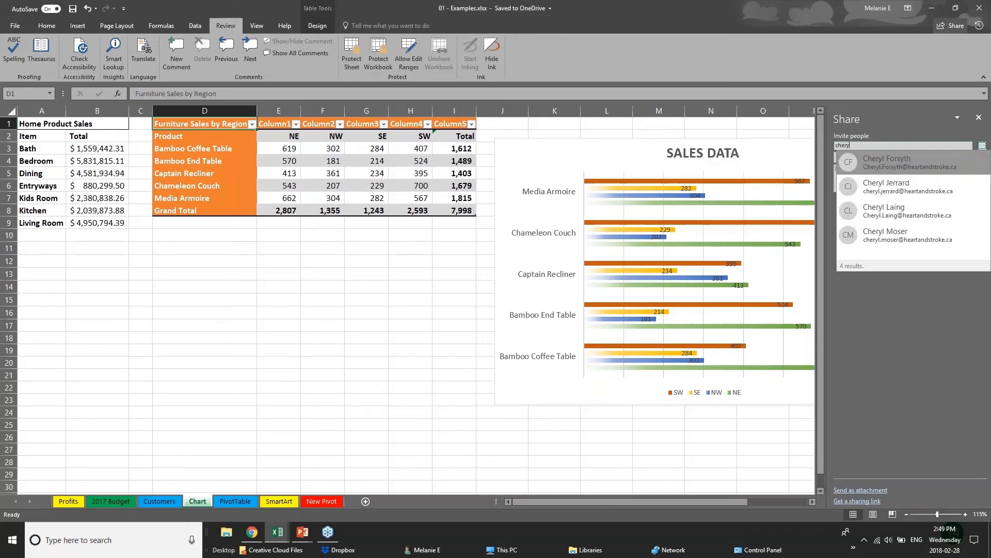
{"action": "left_click", "coordinate": [934, 219]}
{"action": "left_click", "coordinate": [867, 158]}
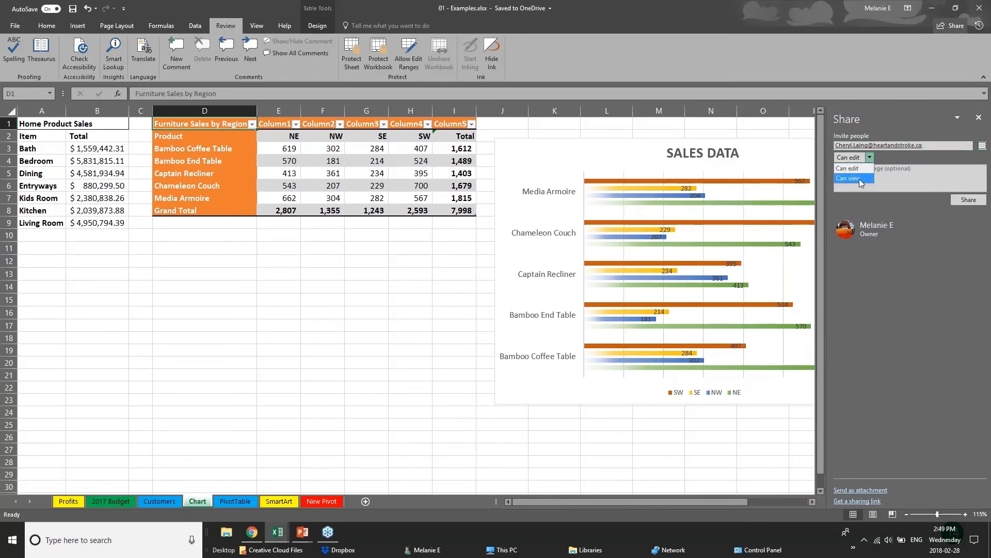
{"action": "left_click", "coordinate": [924, 246]}
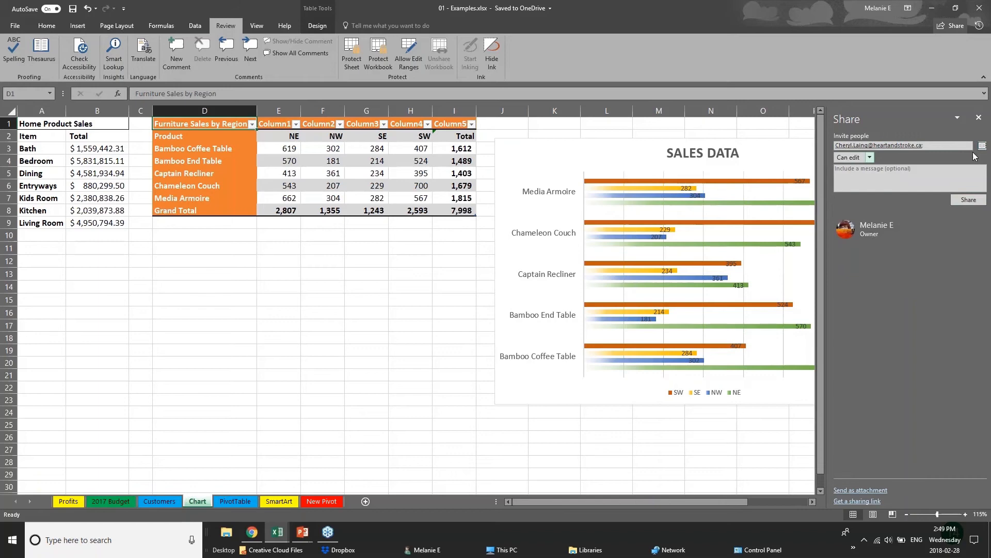
{"action": "left_click", "coordinate": [979, 118]}
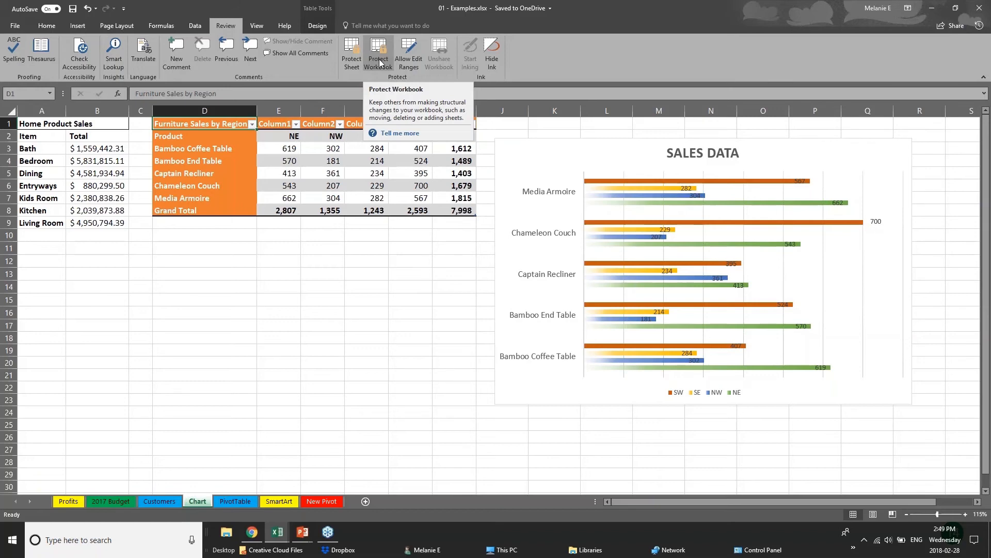
{"action": "left_click", "coordinate": [302, 533]}
{"action": "left_click", "coordinate": [356, 487]}
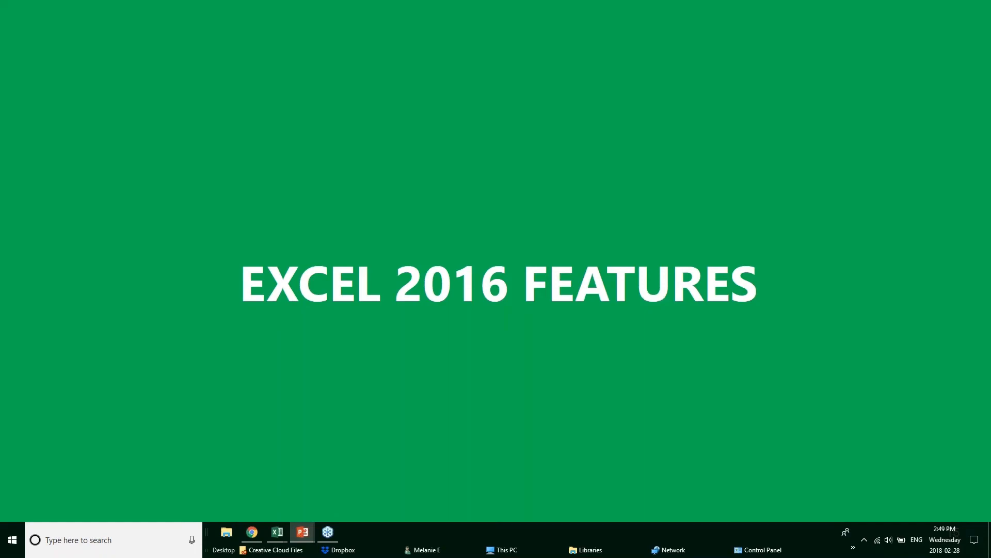
- Move the slide show forward one slide to QUICK ANALYSIS TOOL
{"action": "key", "text": "Right"}
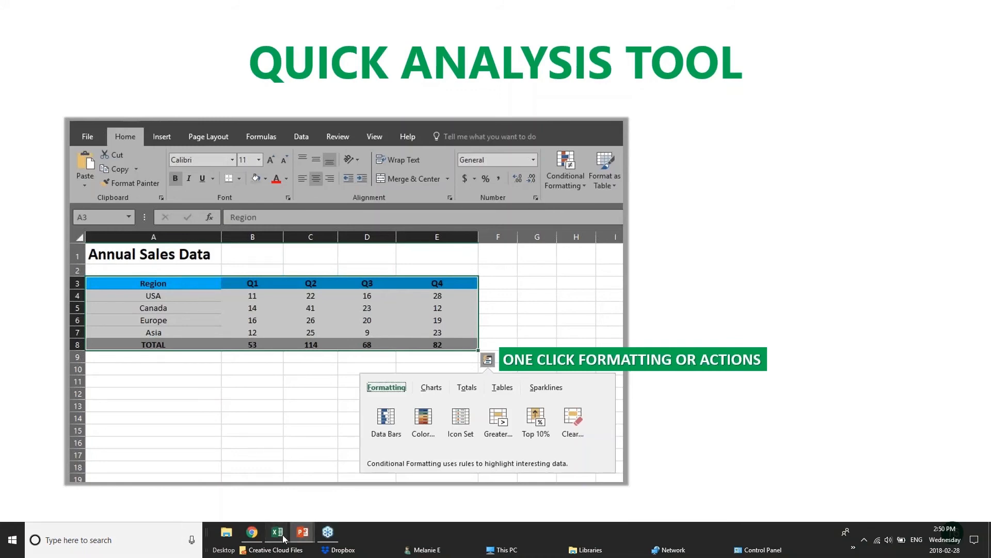
- In the Webinar Sample Workbook, select the Annual Sales Data table and apply a Quick Analysis colour scale
{"action": "mouse_move", "coordinate": [283, 539]}
{"action": "left_click", "coordinate": [397, 490]}
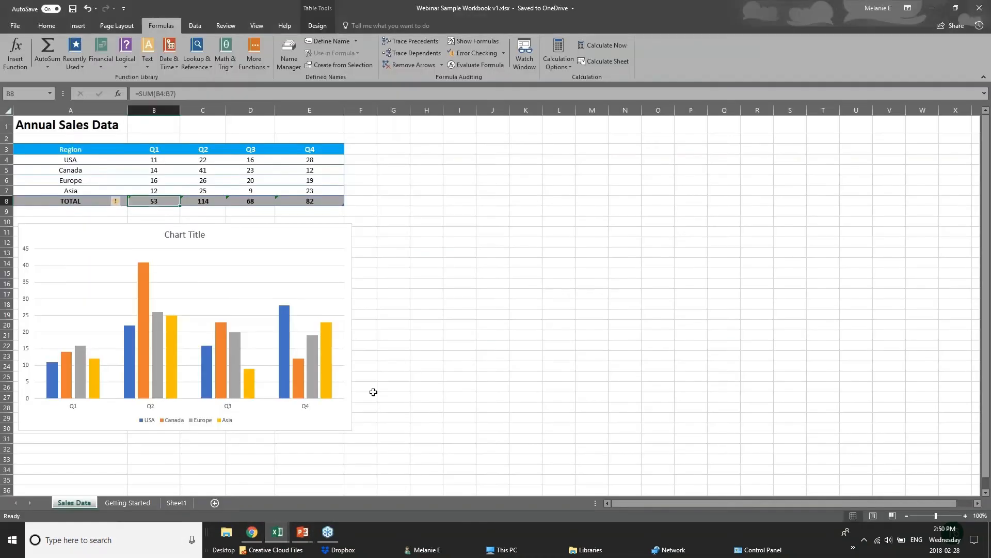
{"action": "left_click", "coordinate": [365, 230]}
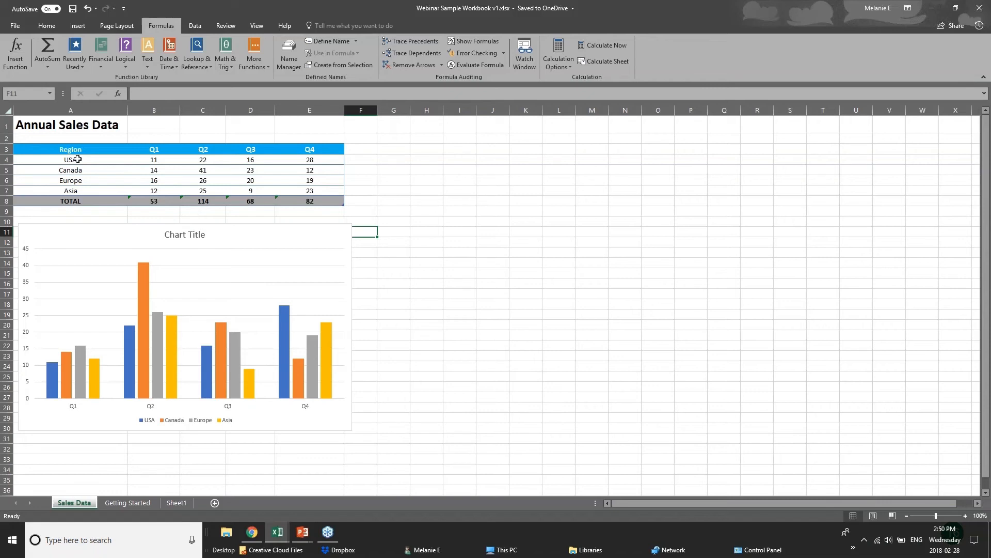
{"action": "left_click_drag", "start_coordinate": [72, 150], "coordinate": [329, 198]}
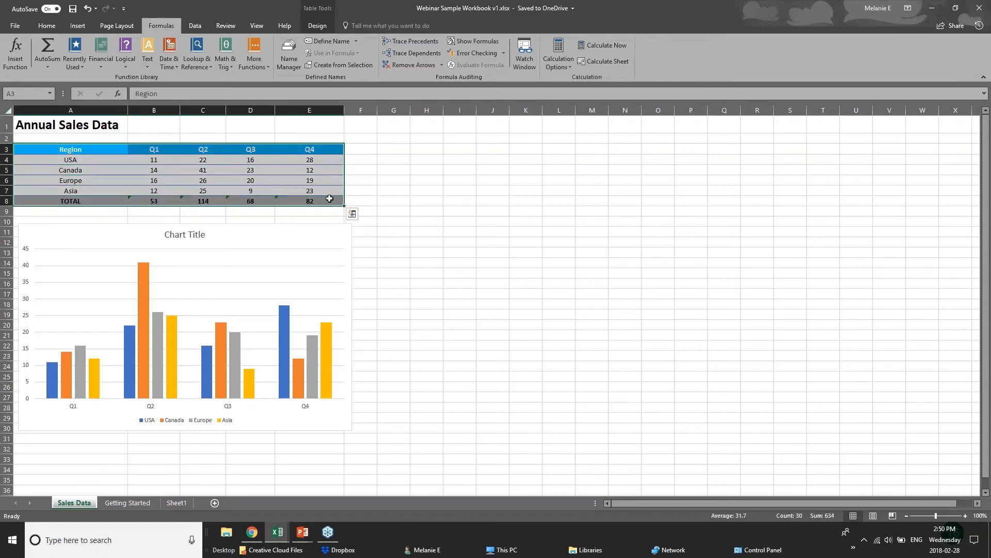
{"action": "left_click", "coordinate": [353, 215]}
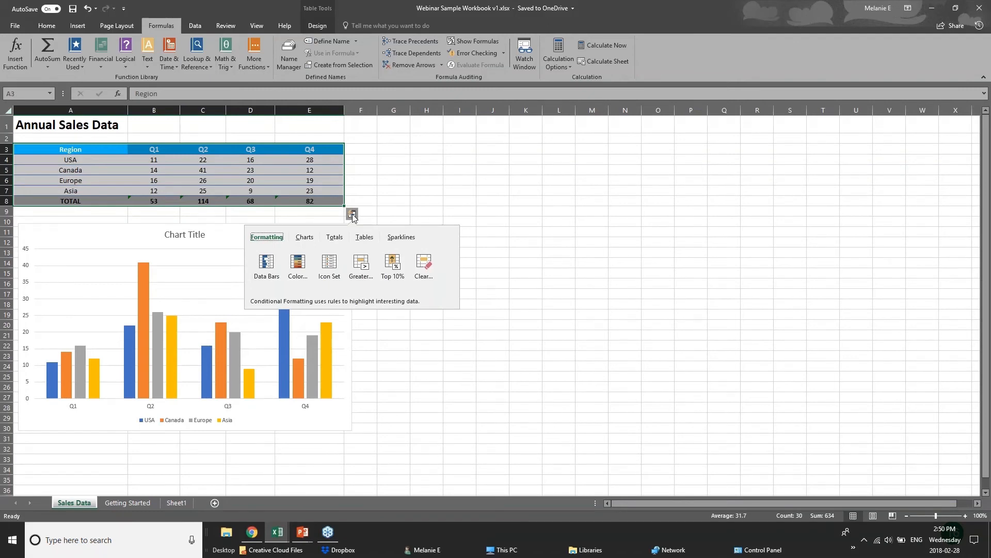
{"action": "left_click", "coordinate": [334, 237]}
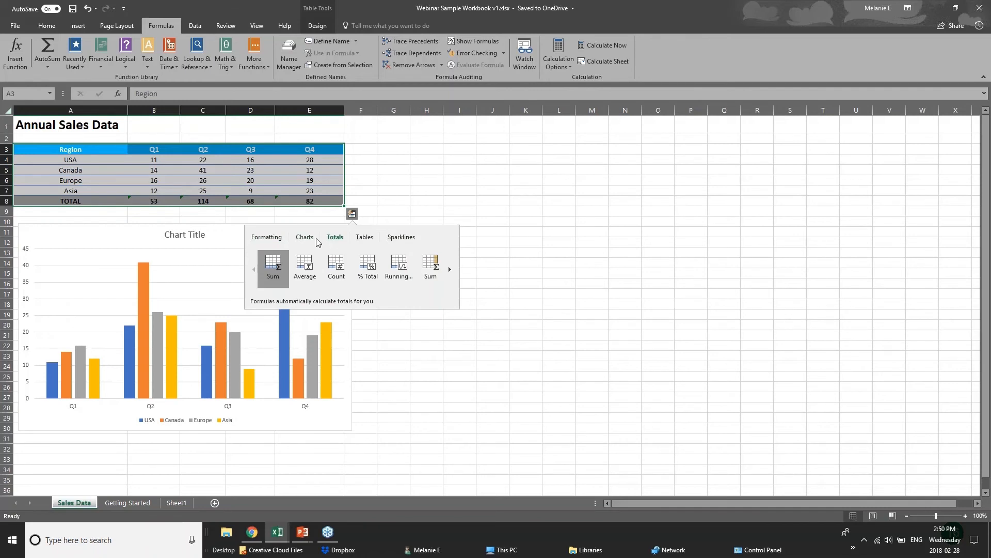
{"action": "left_click", "coordinate": [266, 238]}
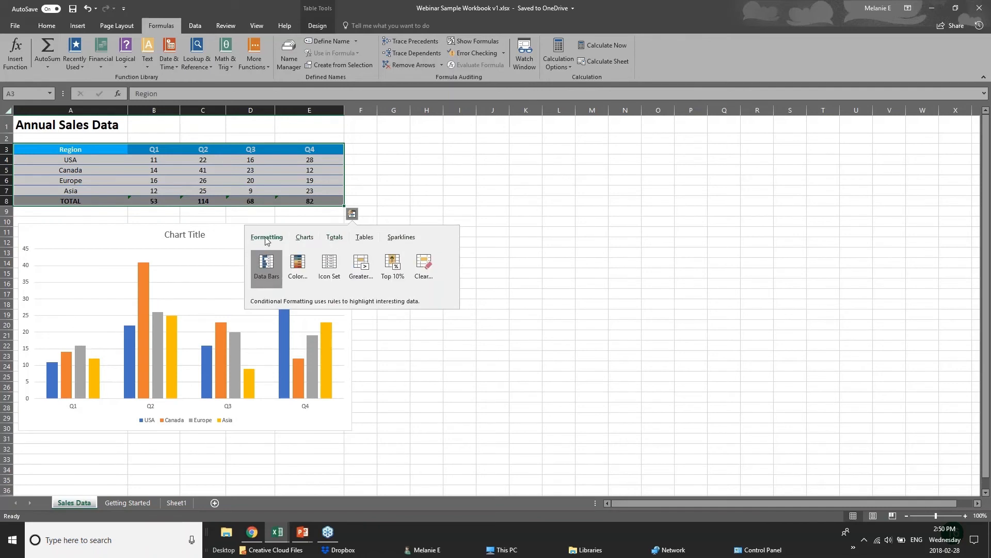
{"action": "left_click", "coordinate": [298, 267]}
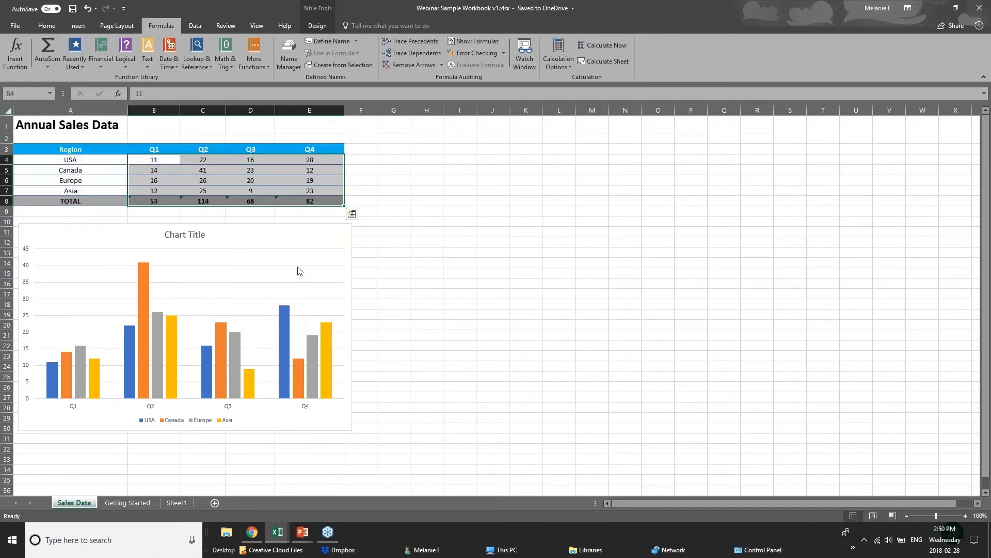
- Add data bars and a greater-than 60 light-red highlight, then reselect the table A3:E7
{"action": "left_click", "coordinate": [352, 214]}
{"action": "left_click", "coordinate": [264, 267]}
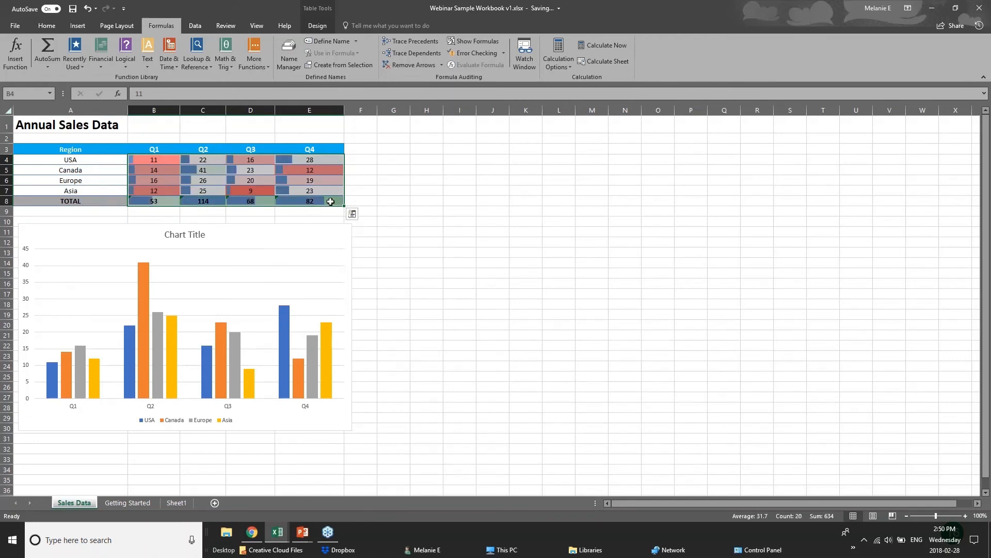
{"action": "left_click", "coordinate": [352, 214]}
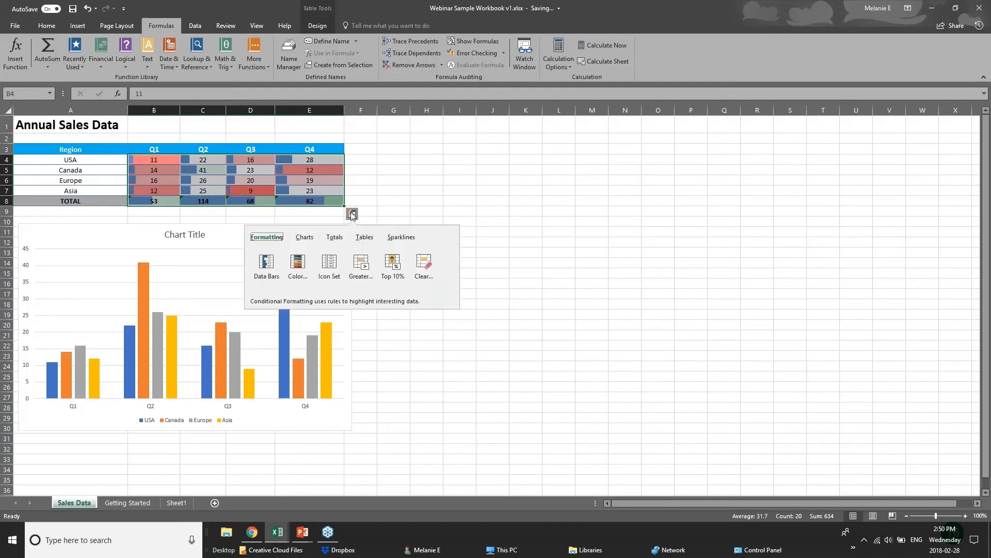
{"action": "left_click", "coordinate": [362, 274]}
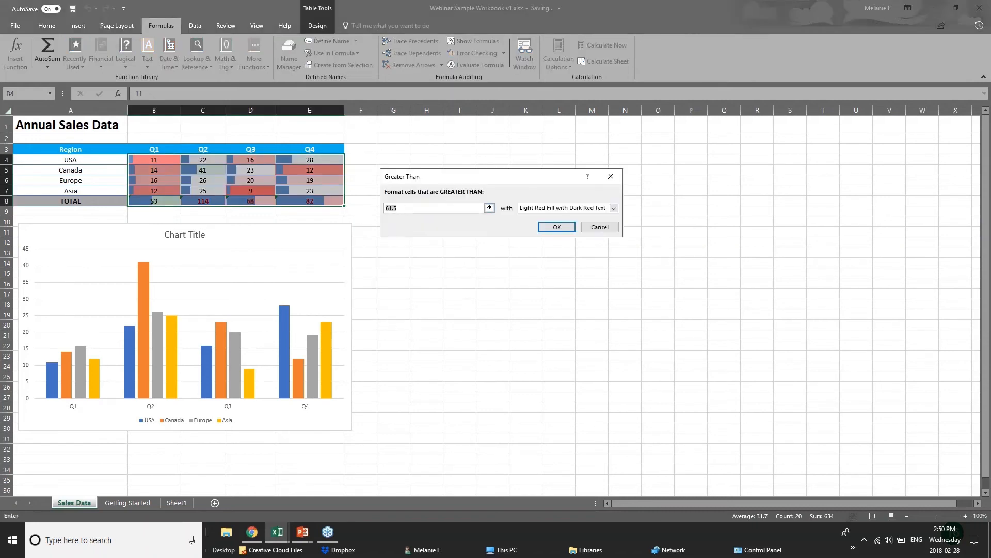
{"action": "type", "text": "60"}
{"action": "key", "text": "Return"}
{"action": "left_click", "coordinate": [337, 225]}
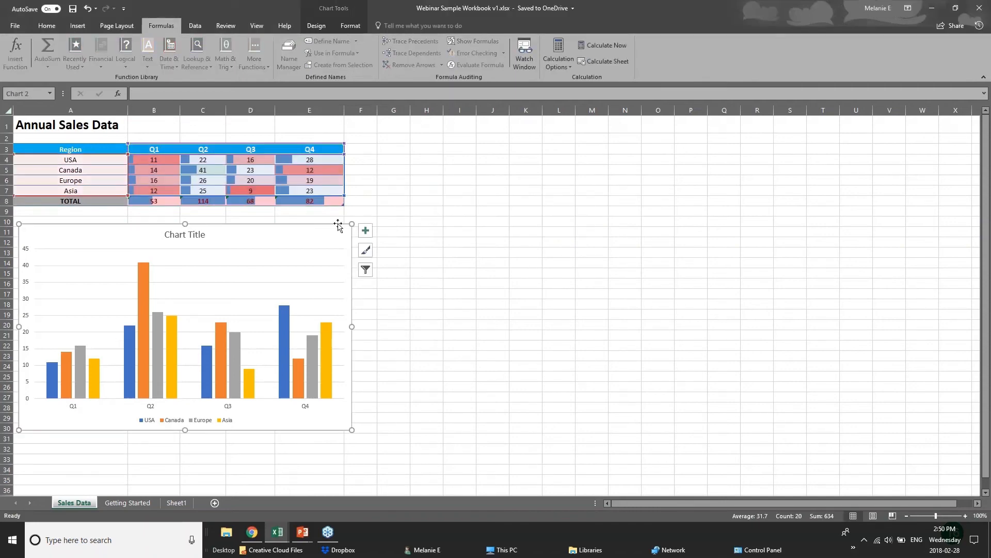
{"action": "left_click", "coordinate": [284, 202]}
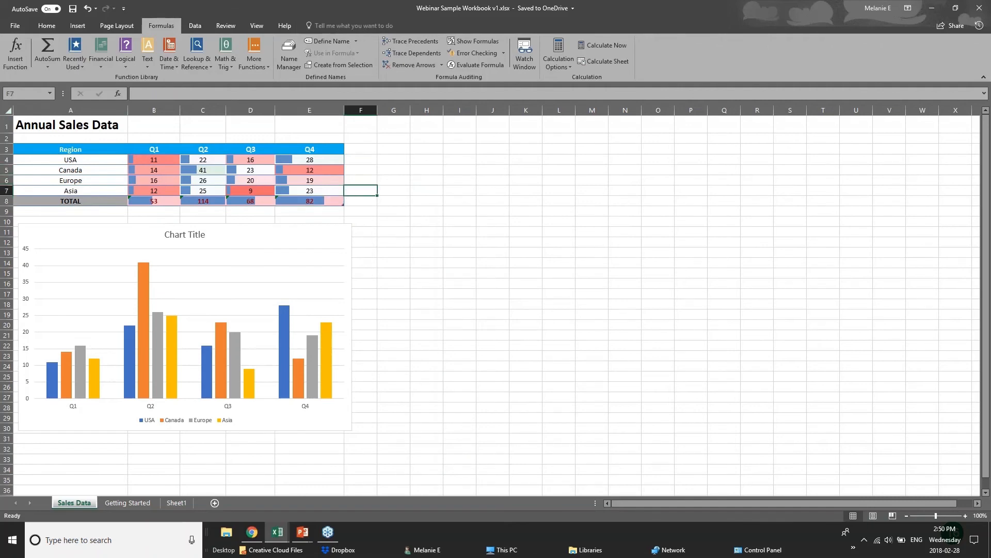
{"action": "left_click_drag", "start_coordinate": [52, 149], "coordinate": [313, 201]}
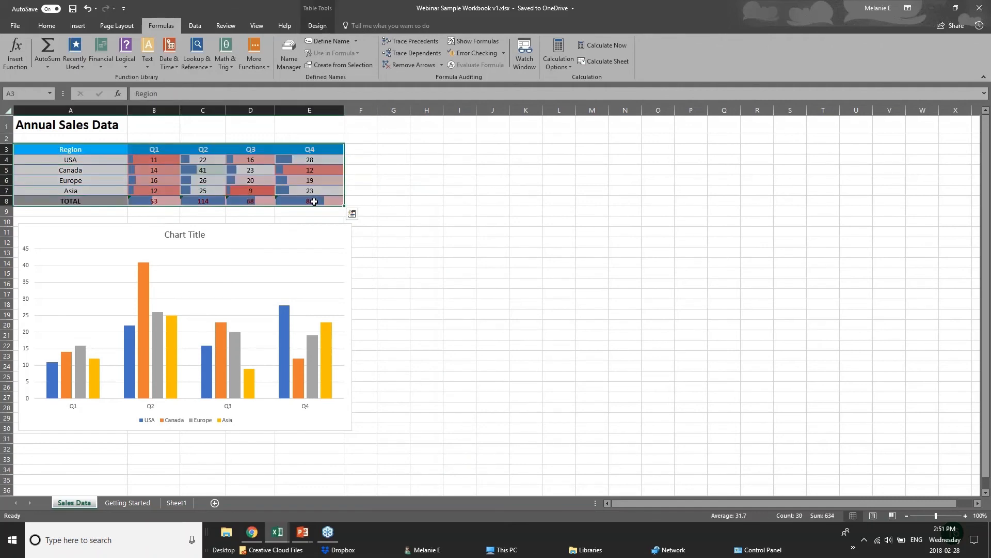
{"action": "left_click", "coordinate": [352, 213]}
{"action": "left_click", "coordinate": [305, 237]}
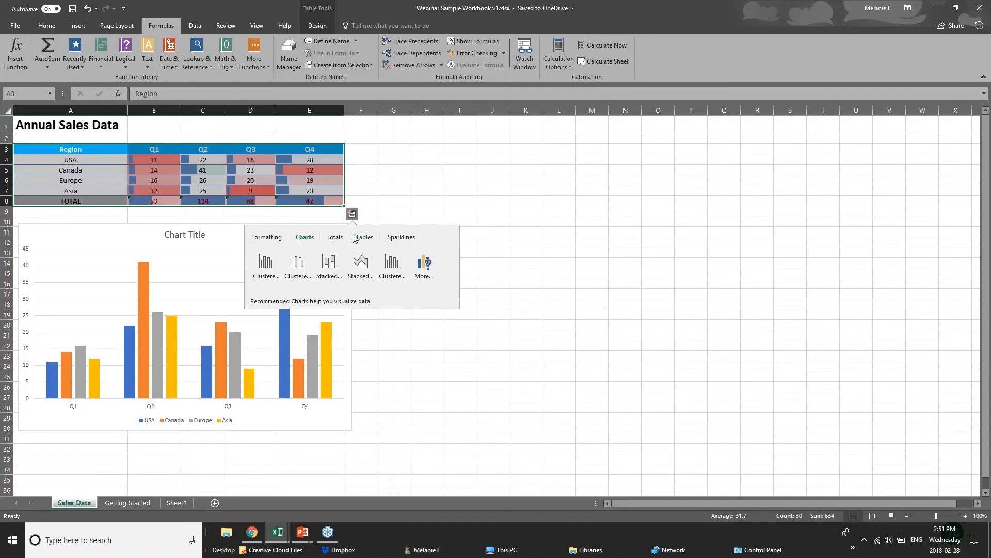
{"action": "left_click", "coordinate": [250, 149]}
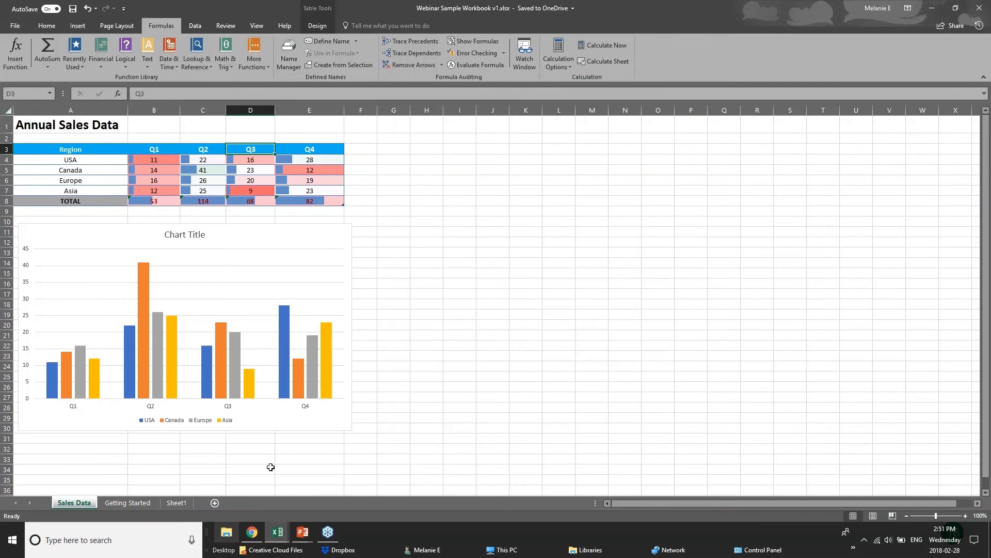
{"action": "left_click_drag", "start_coordinate": [41, 149], "coordinate": [259, 201]}
{"action": "left_click", "coordinate": [361, 201]}
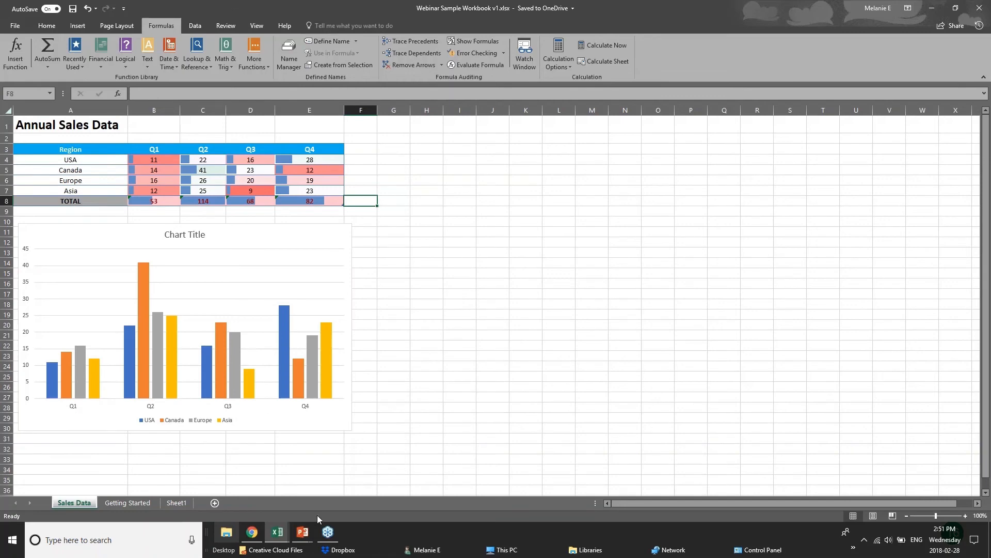
- Show the NEW CHARTS slide, then bring up 01 - Examples.xlsx and select H12:H13
{"action": "mouse_move", "coordinate": [303, 532]}
{"action": "left_click", "coordinate": [367, 485]}
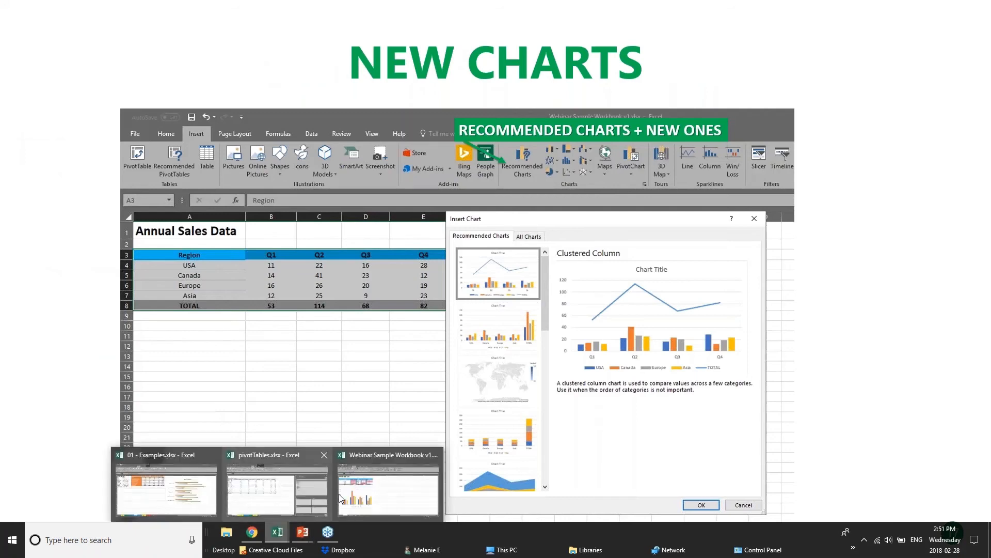
{"action": "mouse_move", "coordinate": [277, 531]}
{"action": "left_click", "coordinate": [303, 495]}
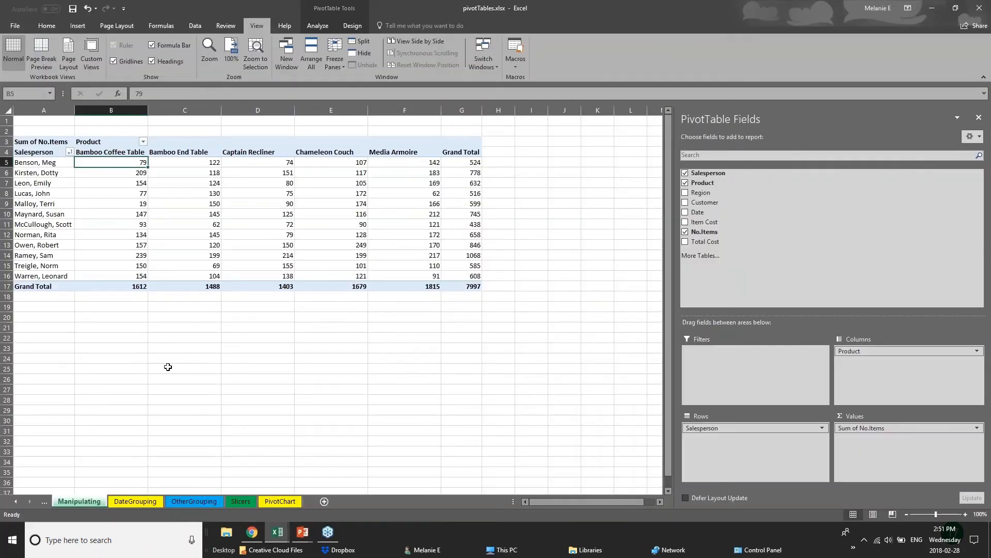
{"action": "key", "text": "ctrl+Tab"}
{"action": "left_click_drag", "start_coordinate": [385, 278], "coordinate": [396, 268]}
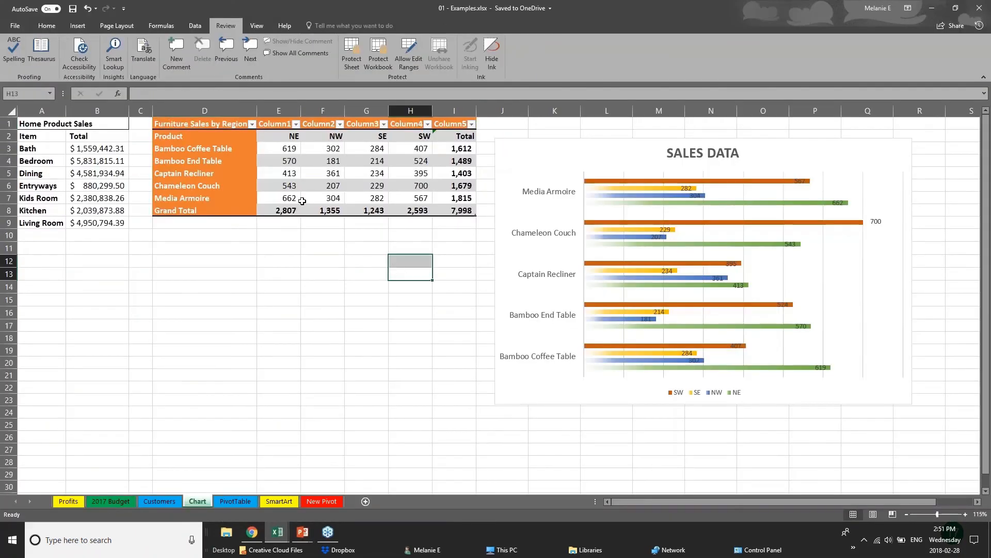
{"action": "left_click", "coordinate": [72, 26]}
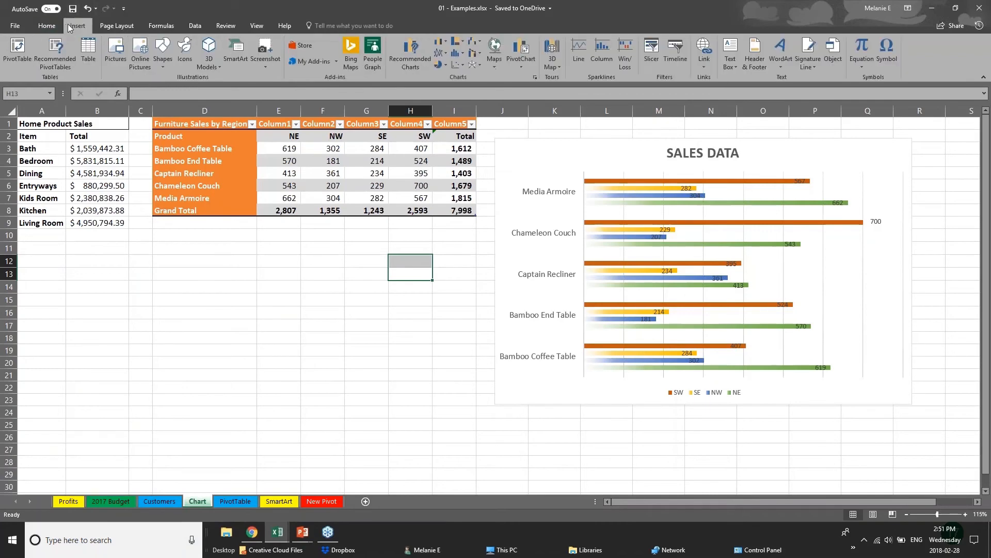
- Select the regional sales figures E3:I8 and insert a Treemap hierarchy chart
{"action": "left_click", "coordinate": [77, 163]}
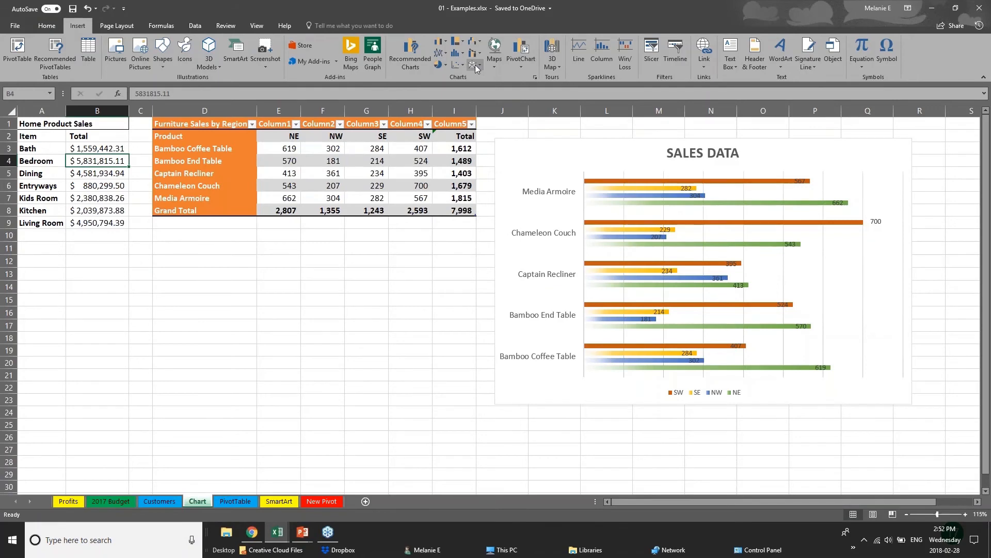
{"action": "left_click", "coordinate": [457, 42]}
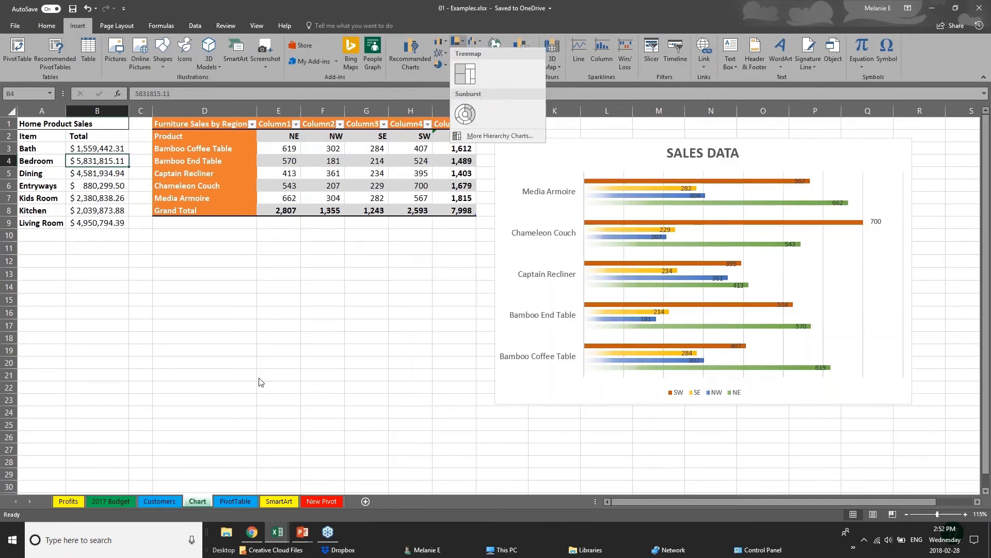
{"action": "left_click", "coordinate": [283, 154]}
{"action": "left_click", "coordinate": [281, 149]}
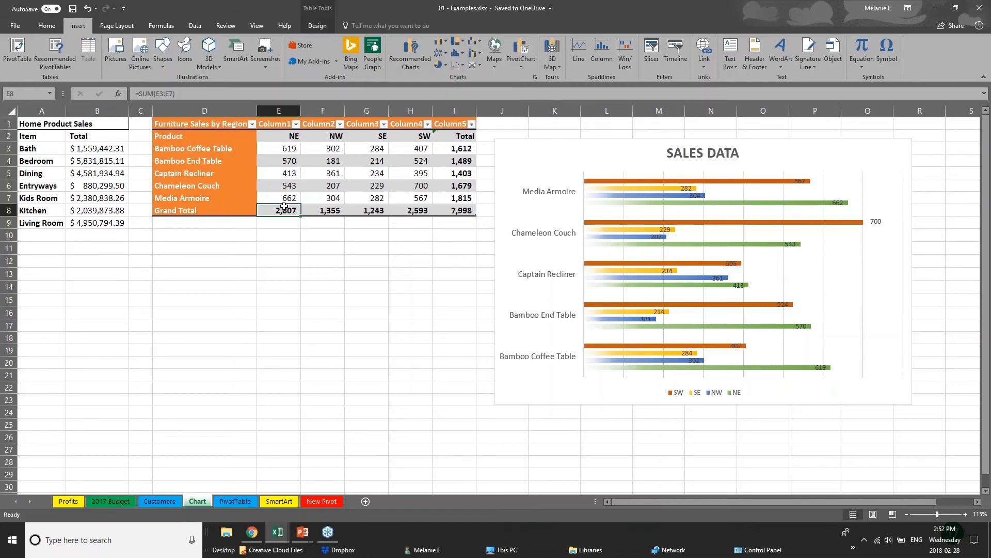
{"action": "left_click_drag", "start_coordinate": [283, 150], "coordinate": [463, 212]}
{"action": "left_click", "coordinate": [457, 41]}
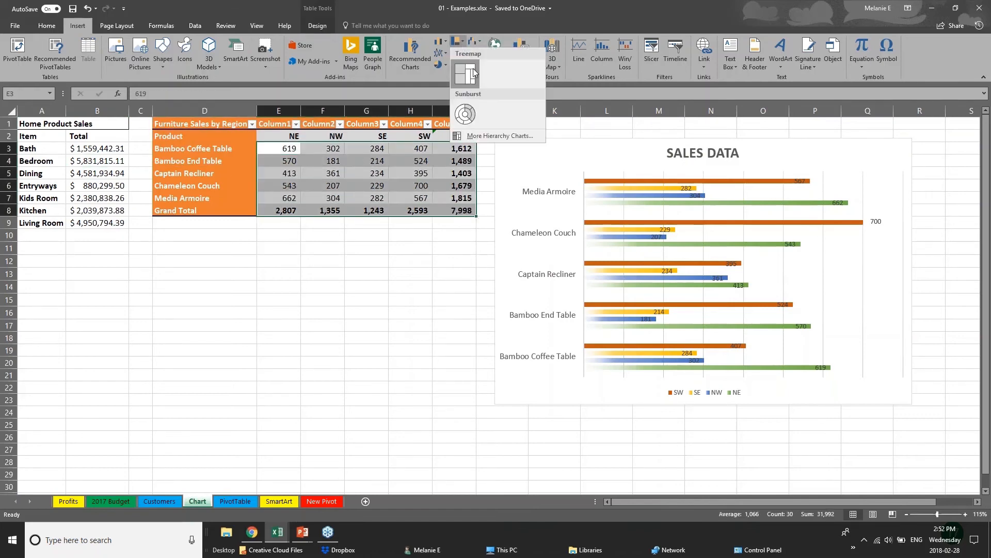
{"action": "left_click", "coordinate": [473, 79]}
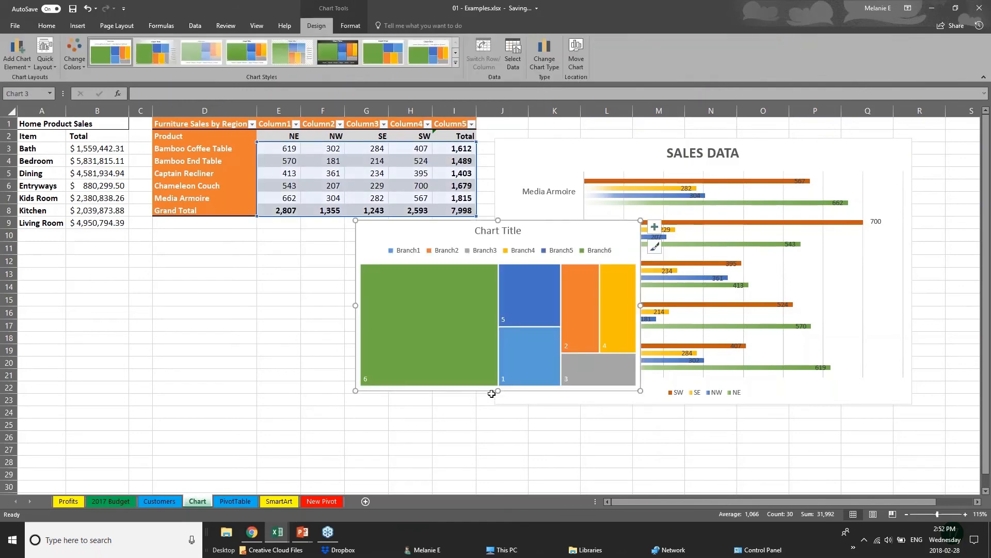
- Move the treemap chart below the Furniture Sales by Region table
{"action": "left_click", "coordinate": [491, 398]}
{"action": "left_click", "coordinate": [457, 227]}
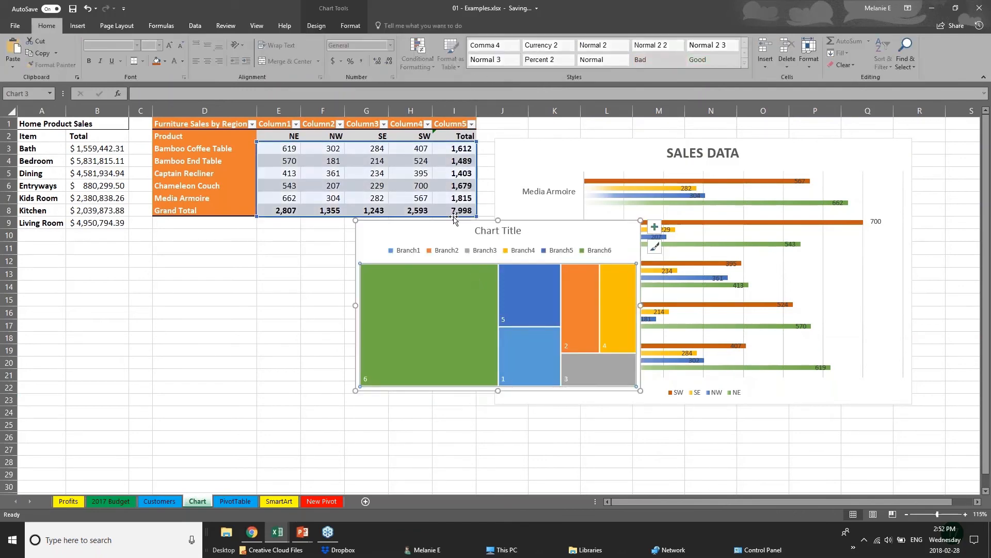
{"action": "left_click_drag", "start_coordinate": [457, 227], "coordinate": [261, 254]}
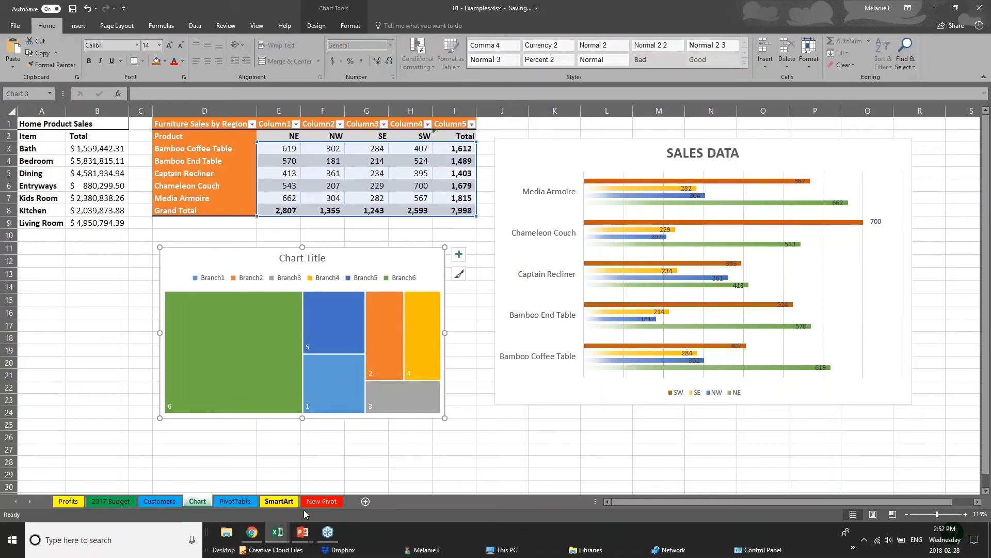
{"action": "left_click", "coordinate": [124, 351]}
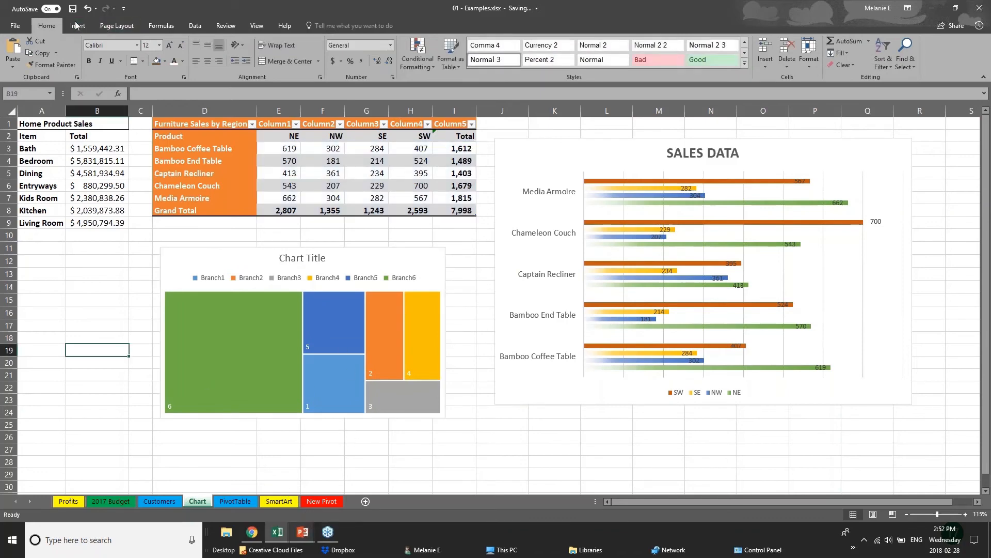
- Attempt another chart insert without data, dismiss the warning, and select E3:J7
{"action": "left_click", "coordinate": [78, 26]}
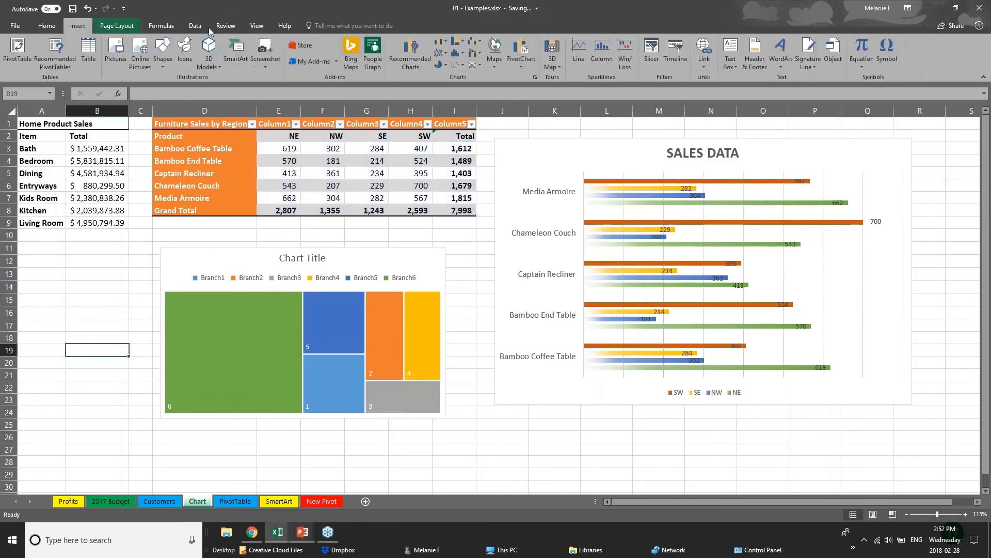
{"action": "left_click", "coordinate": [476, 69]}
{"action": "key", "text": "Return"}
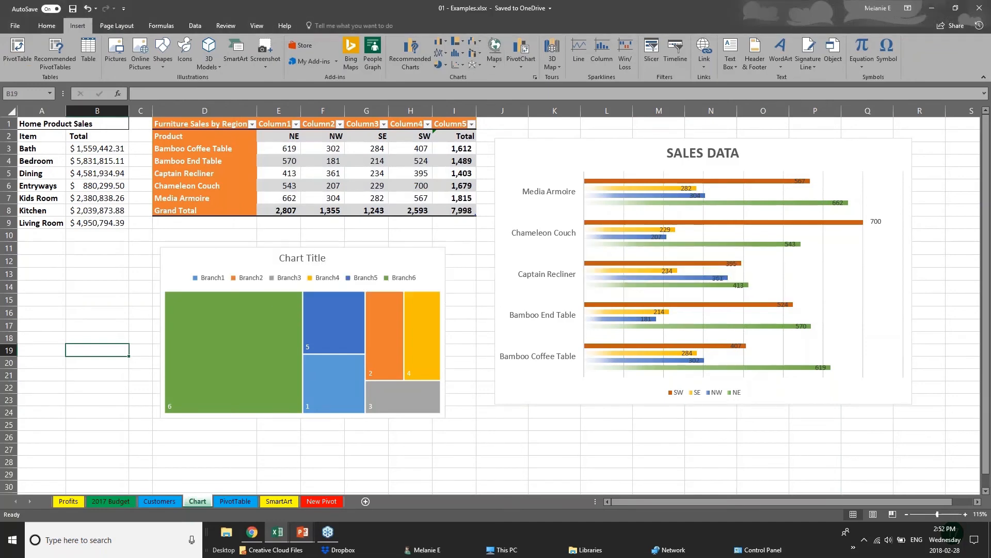
{"action": "left_click_drag", "start_coordinate": [279, 150], "coordinate": [471, 212]}
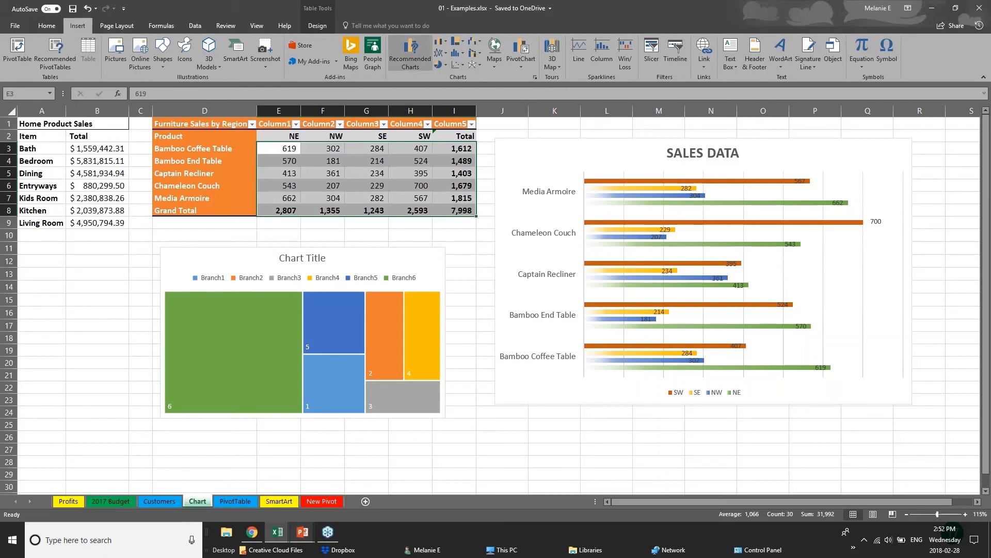
{"action": "left_click", "coordinate": [410, 51]}
{"action": "left_click", "coordinate": [417, 130]}
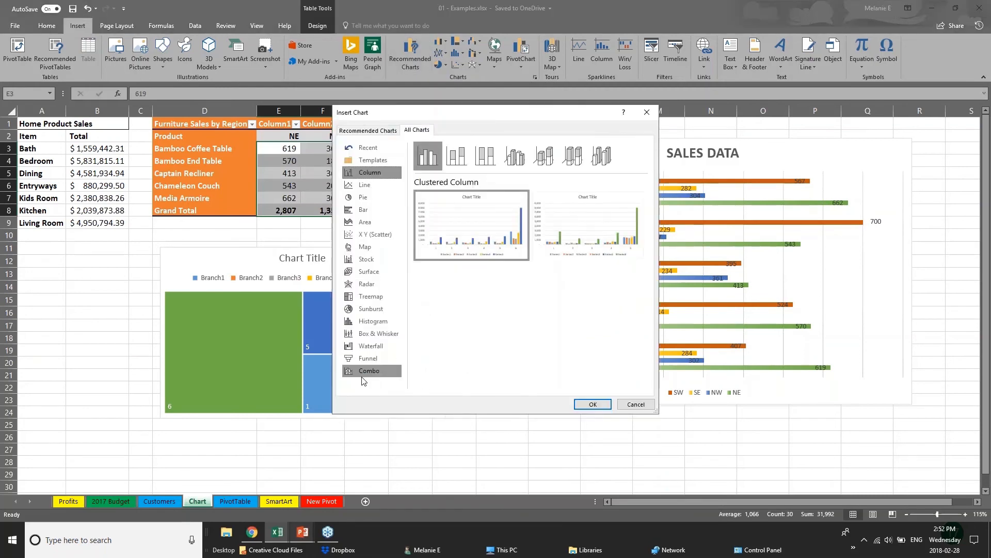
{"action": "left_click", "coordinate": [371, 351]}
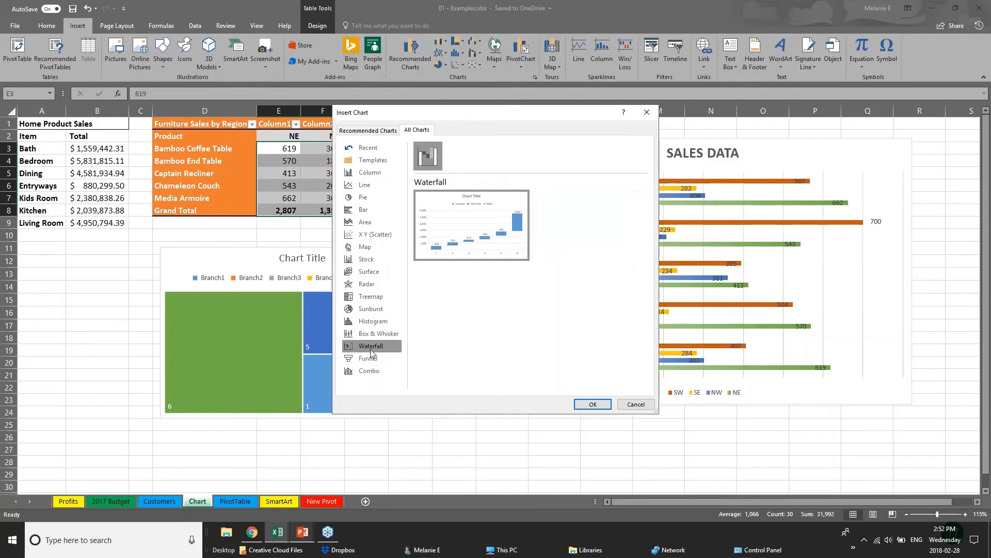
{"action": "left_click", "coordinate": [365, 302]}
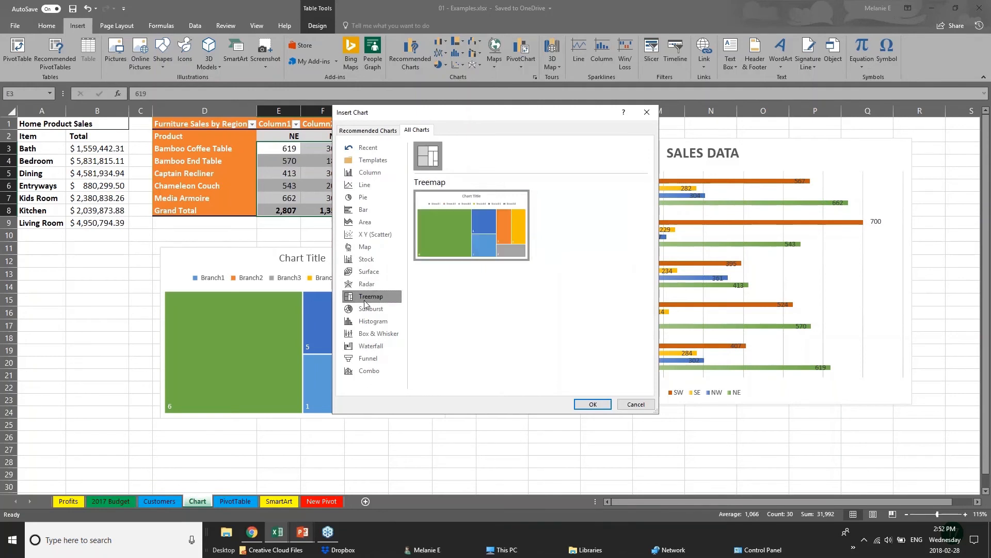
{"action": "left_click", "coordinate": [386, 335]}
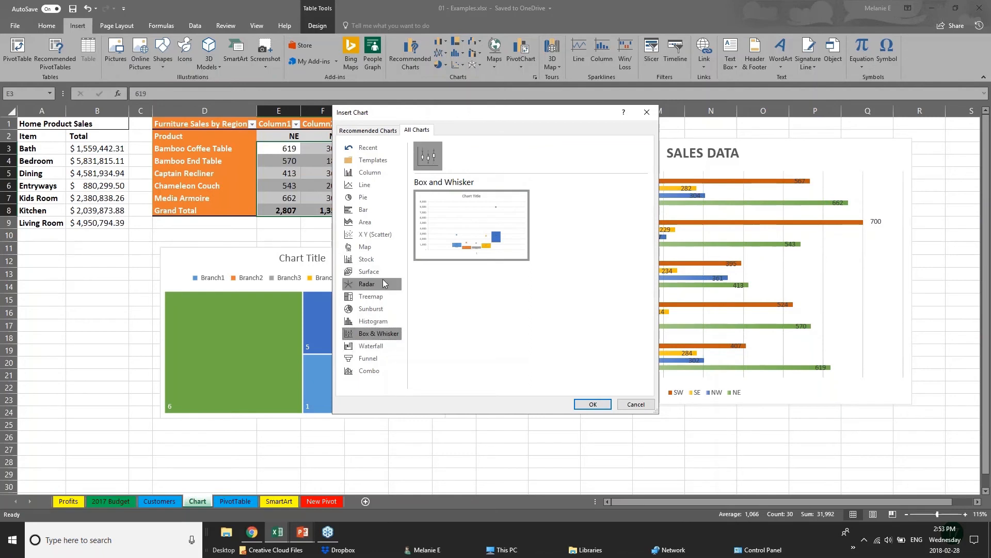
{"action": "left_click", "coordinate": [386, 308]}
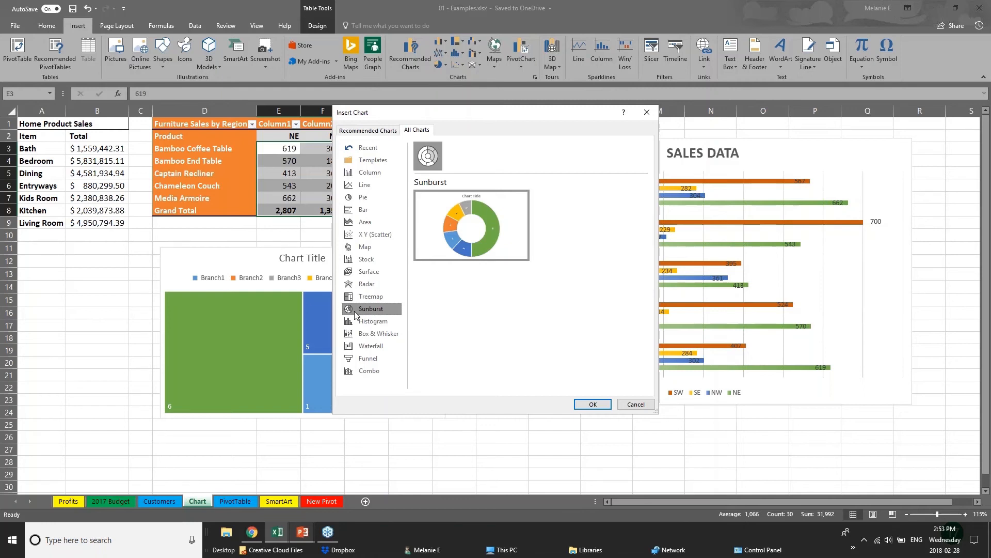
{"action": "left_click", "coordinate": [361, 130]}
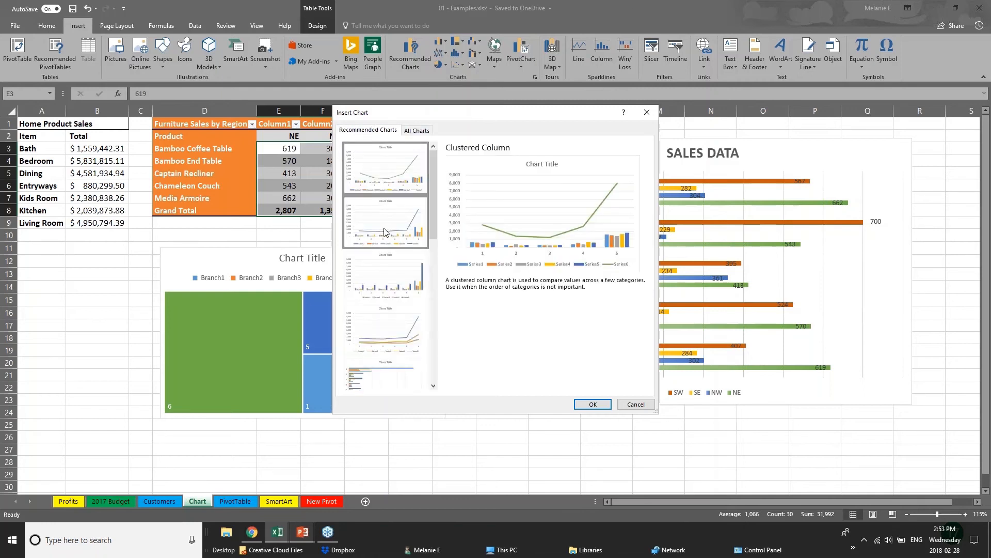
{"action": "left_click", "coordinate": [389, 329]}
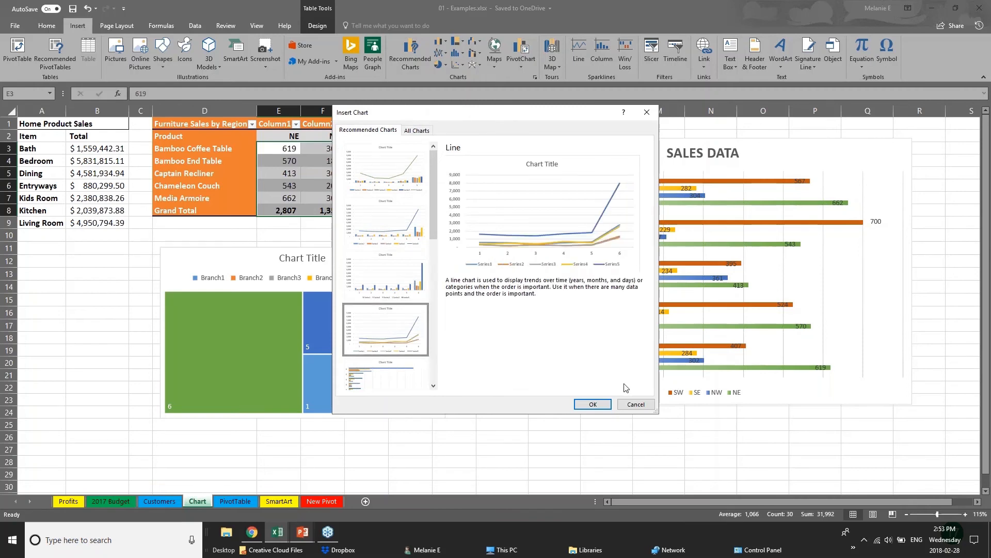
{"action": "left_click", "coordinate": [636, 404]}
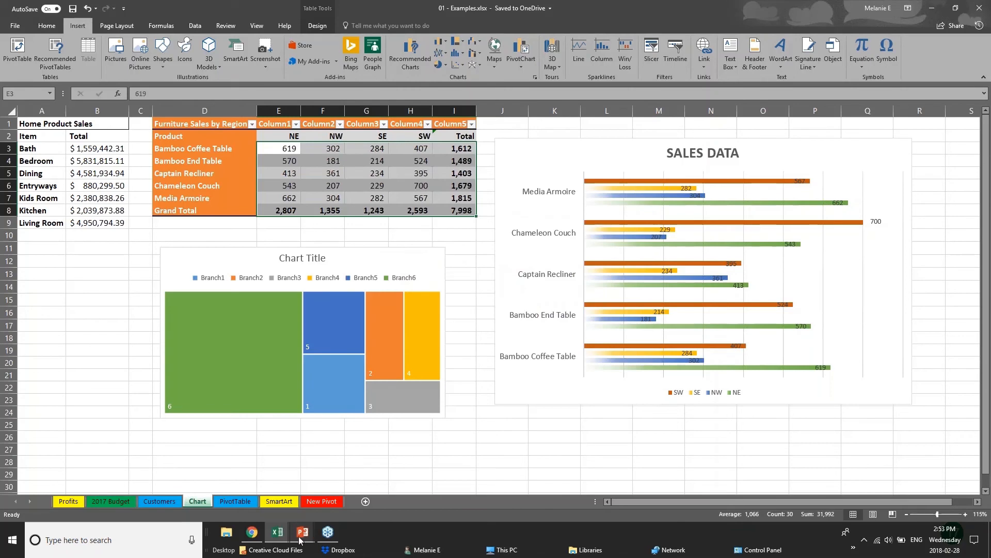
- Advance the presentation to the 3D Power Maps slide, then bring back 01 - Examples.xlsx
{"action": "mouse_move", "coordinate": [303, 532]}
{"action": "left_click", "coordinate": [356, 429]}
{"action": "key", "text": "Right"}
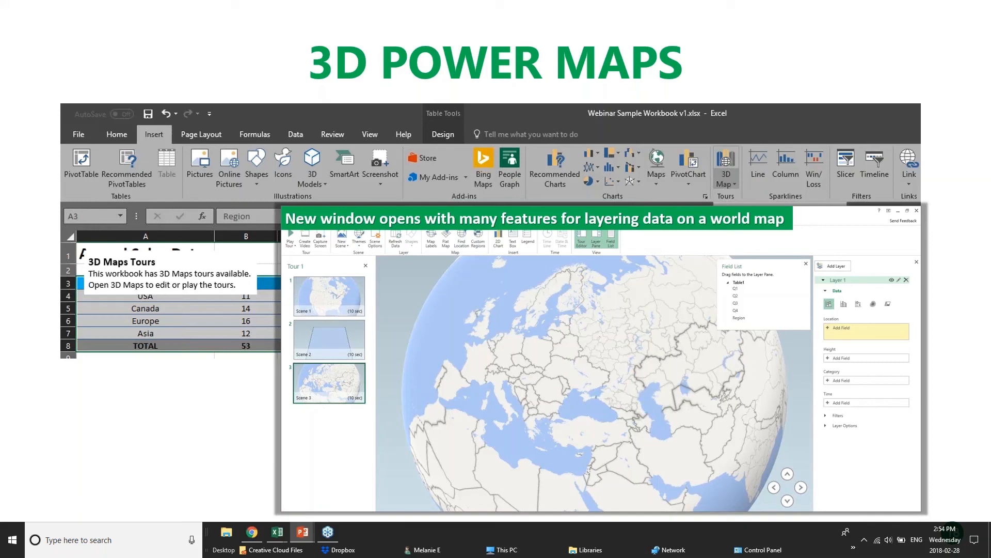
{"action": "mouse_move", "coordinate": [278, 531]}
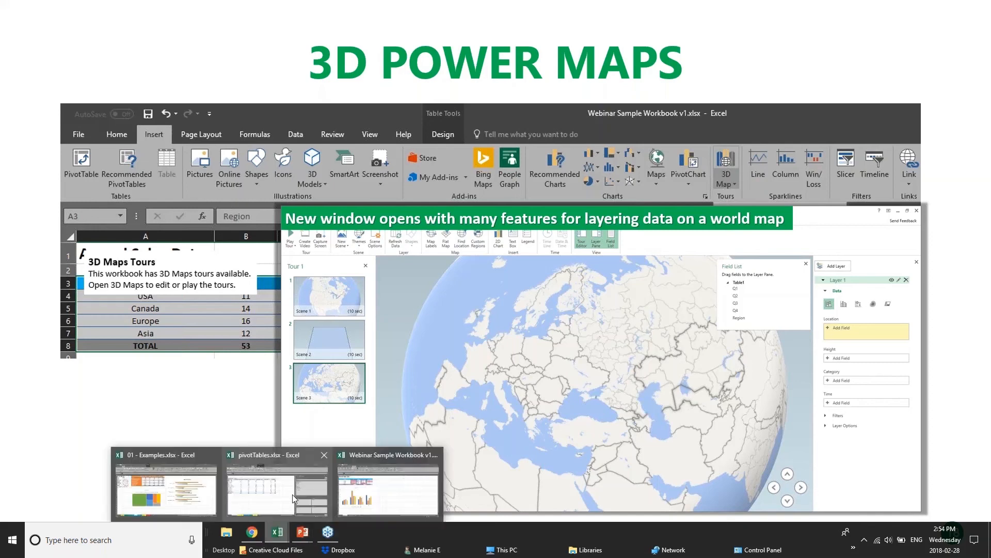
{"action": "left_click", "coordinate": [164, 499]}
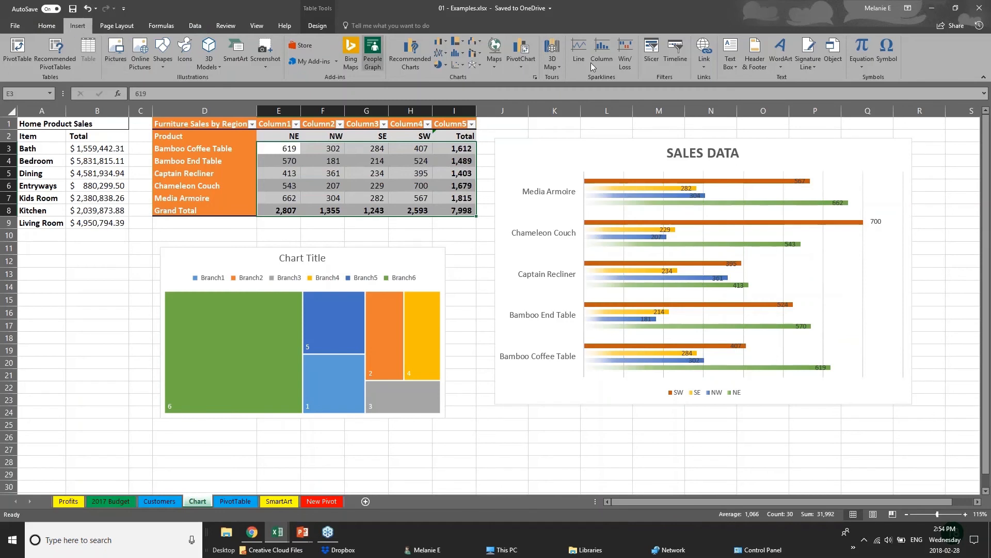
- Open the 3D Map options, move to the Pivot Tables slide, then bring up pivotTables.xlsx
{"action": "left_click", "coordinate": [560, 66]}
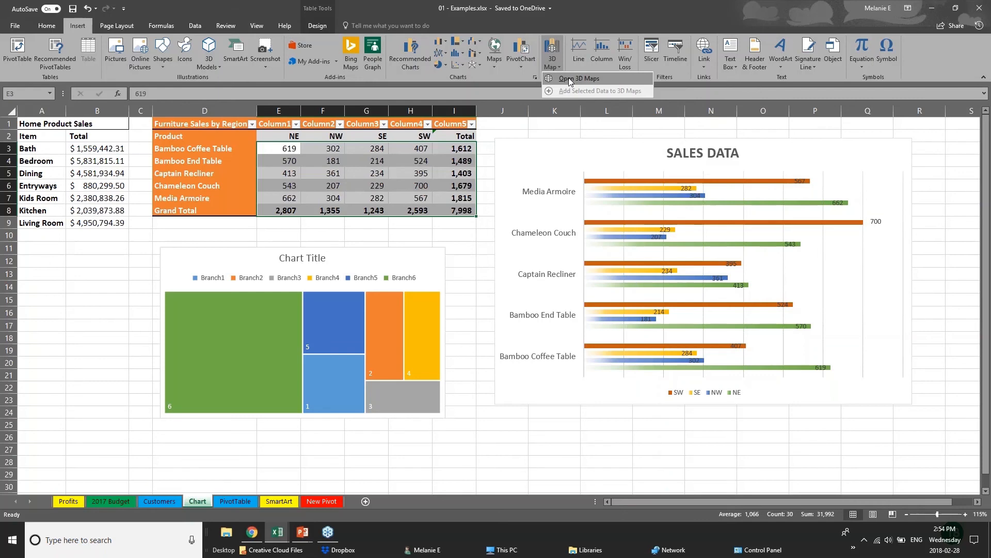
{"action": "key", "text": "alt+Tab"}
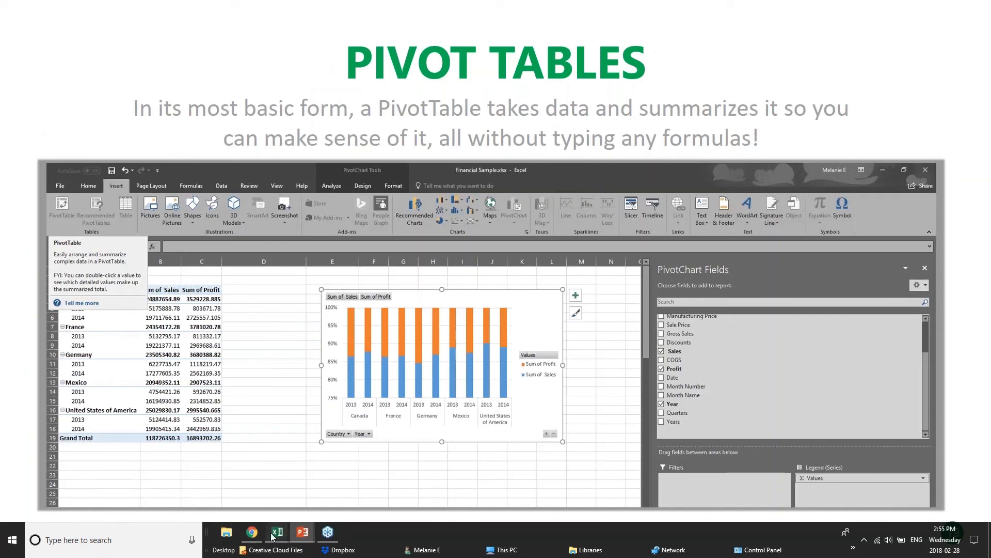
{"action": "mouse_move", "coordinate": [274, 534]}
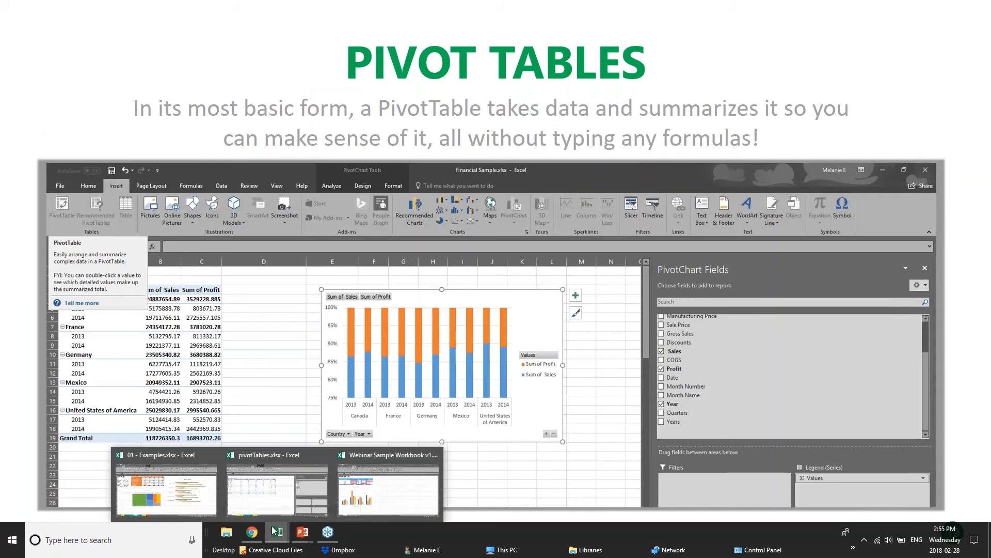
{"action": "left_click", "coordinate": [294, 489]}
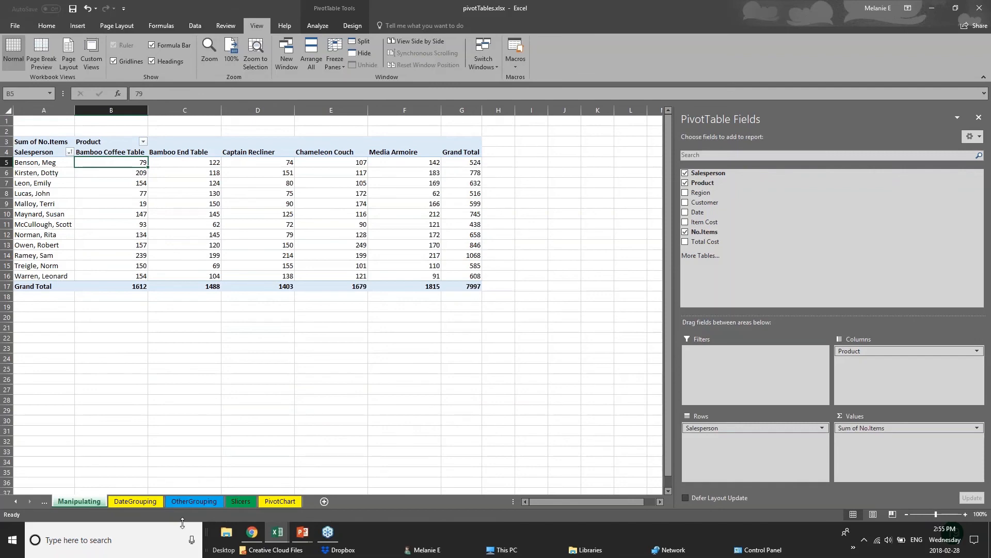
- Browse the DateGrouping, OtherGrouping and Slicers sheets and close the PivotTable Fields list
{"action": "left_click", "coordinate": [154, 501]}
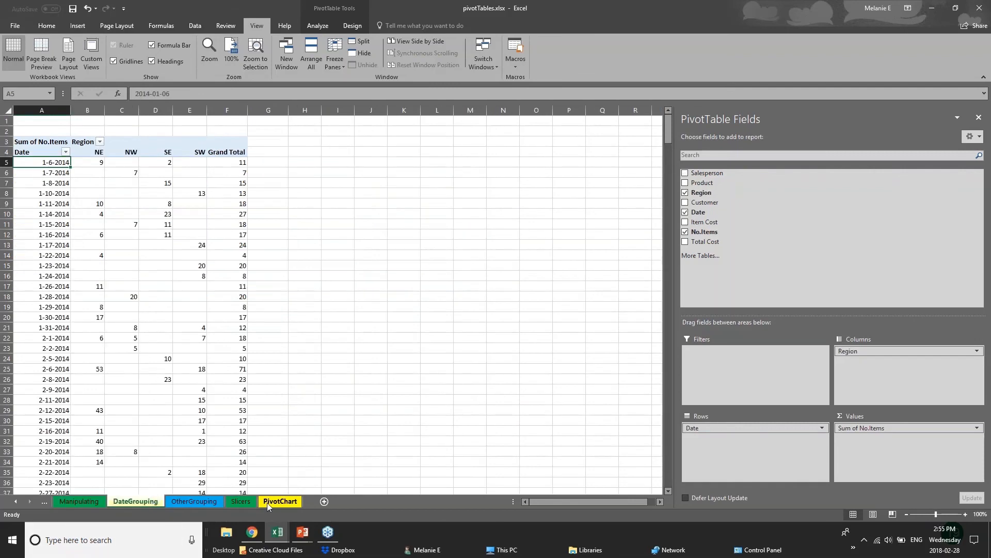
{"action": "left_click", "coordinate": [210, 503]}
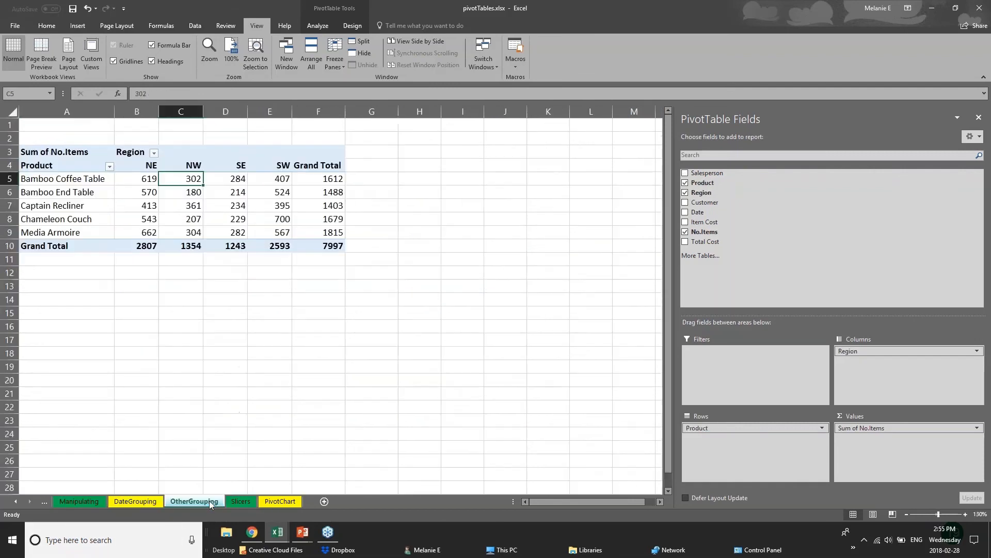
{"action": "left_click", "coordinate": [244, 502]}
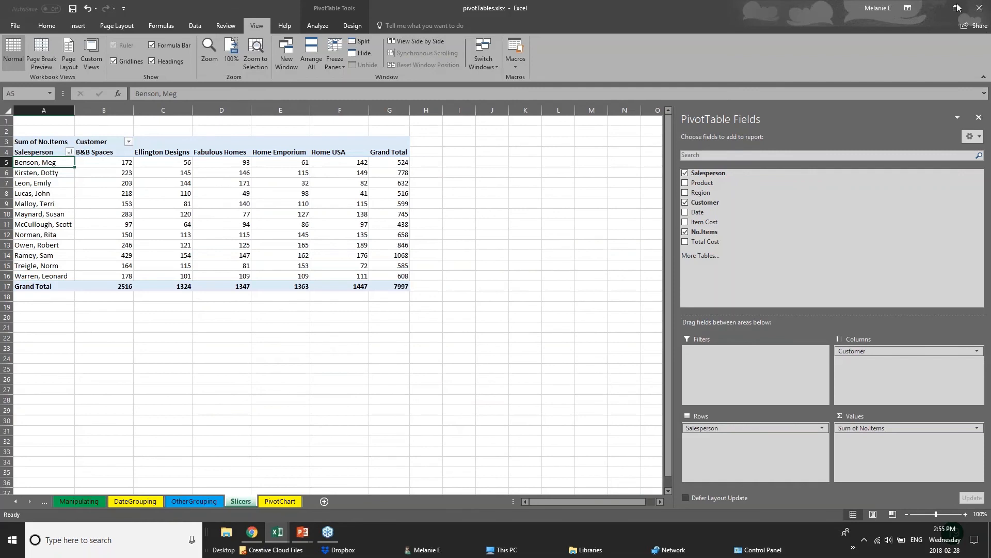
{"action": "left_click", "coordinate": [977, 9]}
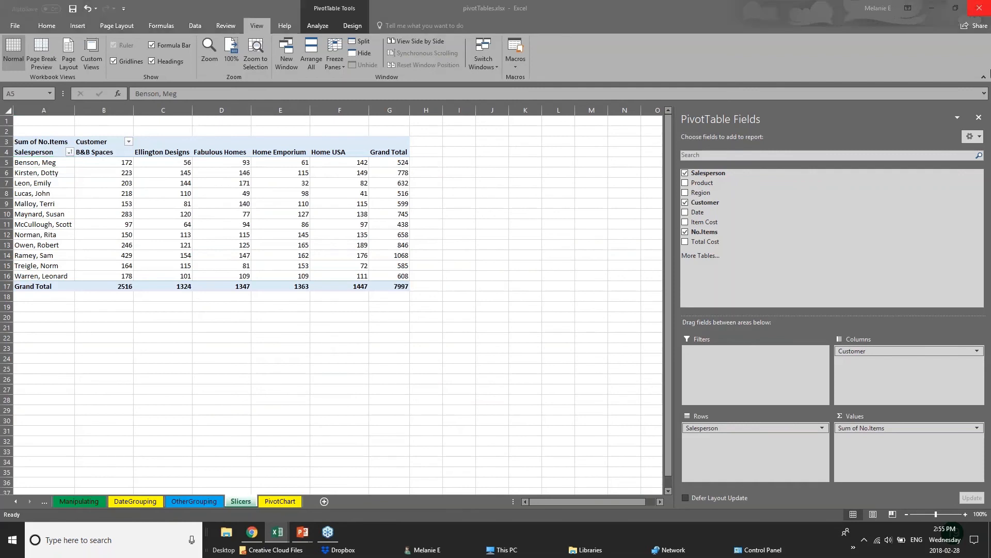
{"action": "left_click", "coordinate": [979, 117]}
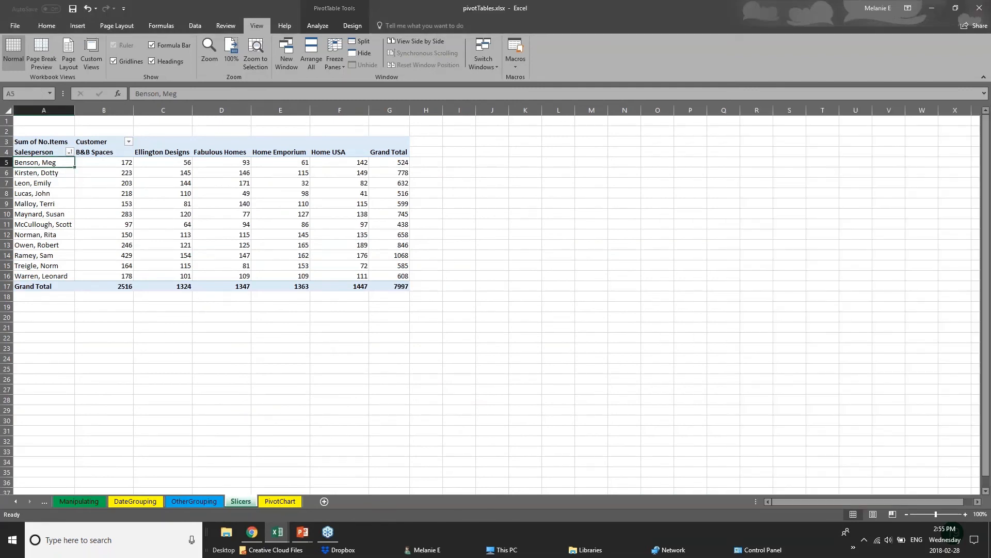
- Select the Slicers pivot table, view the Pivot Tables slide, and return to pivotTables.xlsx
{"action": "left_click", "coordinate": [306, 264]}
{"action": "left_click", "coordinate": [106, 276]}
{"action": "left_click", "coordinate": [37, 136]}
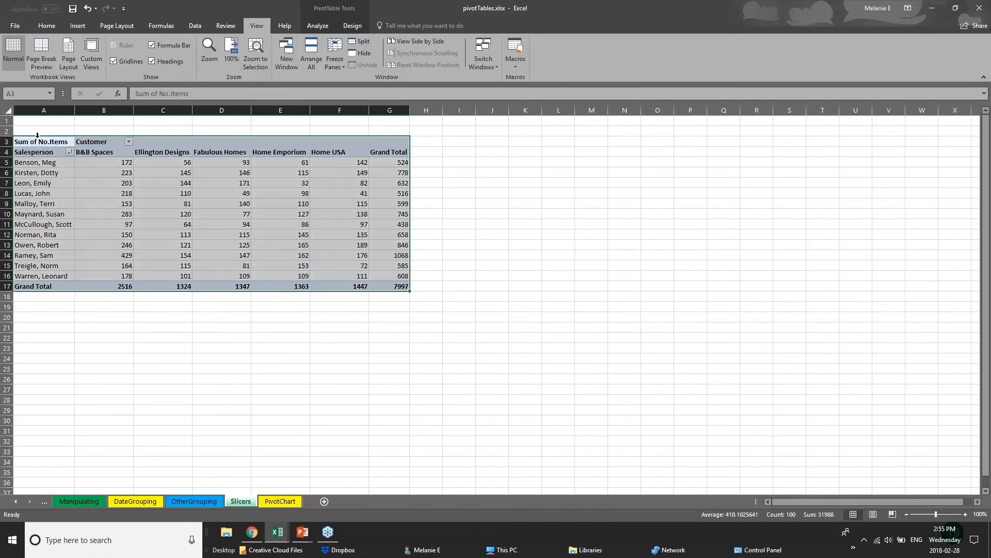
{"action": "mouse_move", "coordinate": [304, 534]}
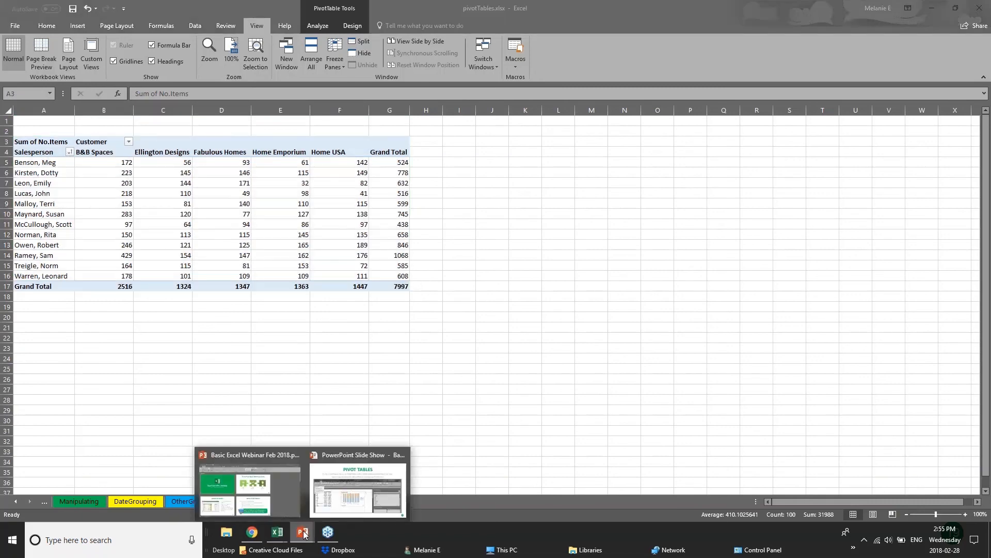
{"action": "left_click", "coordinate": [331, 496]}
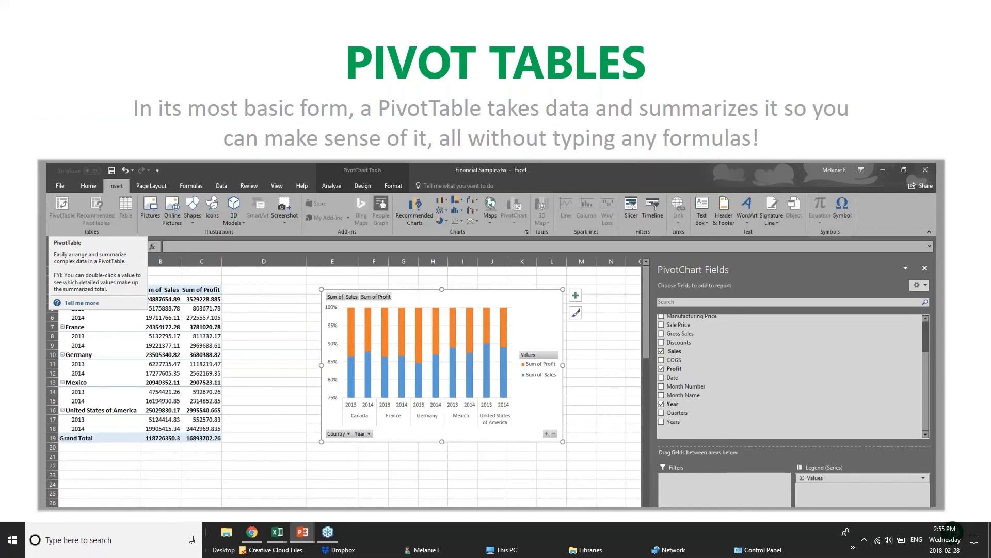
{"action": "mouse_move", "coordinate": [277, 534]}
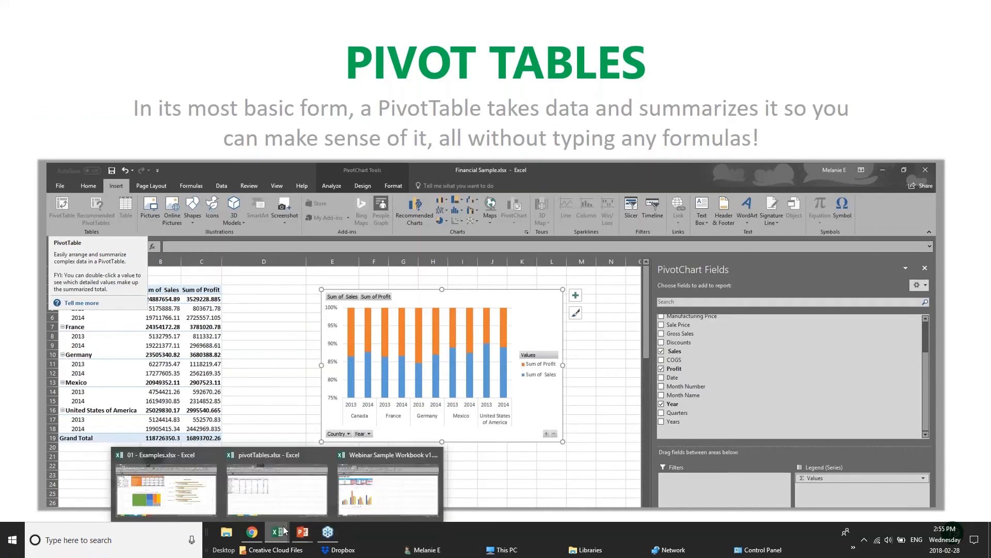
{"action": "left_click", "coordinate": [285, 496]}
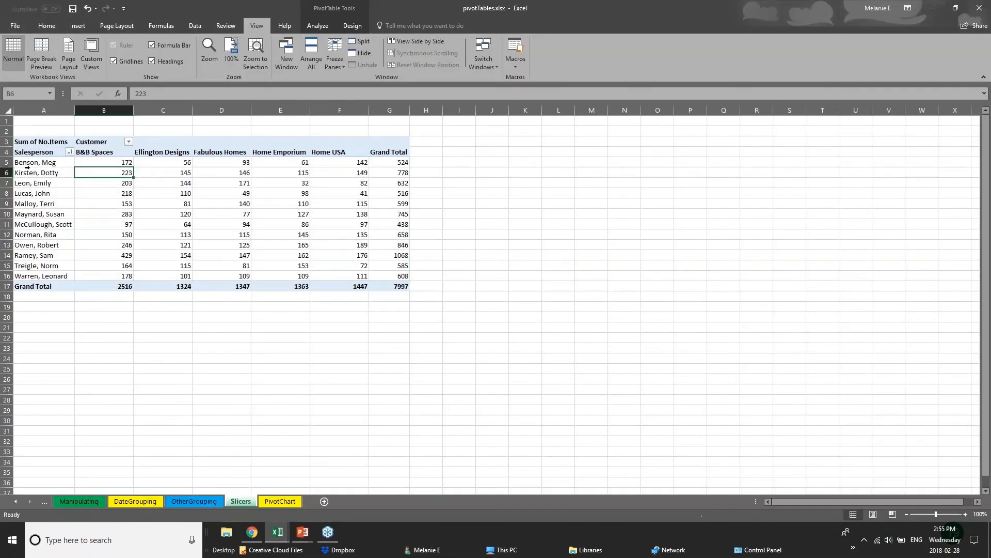
- Select salesperson names, the Ellington Designs column and its grand total in the pivot table
{"action": "left_click", "coordinate": [27, 164]}
{"action": "left_click", "coordinate": [426, 162]}
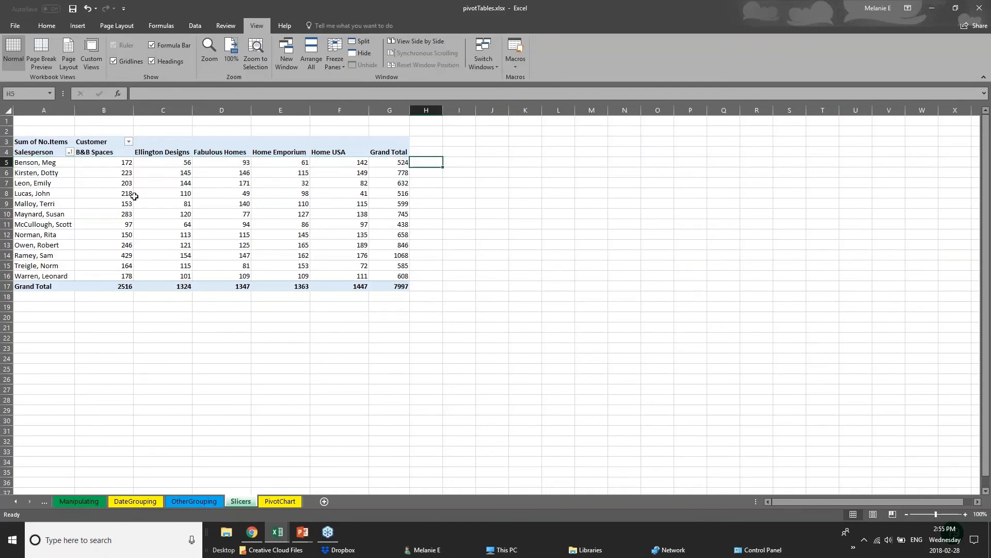
{"action": "left_click", "coordinate": [49, 184]}
{"action": "left_click_drag", "start_coordinate": [50, 185], "coordinate": [107, 192]}
{"action": "left_click_drag", "start_coordinate": [163, 153], "coordinate": [166, 288]}
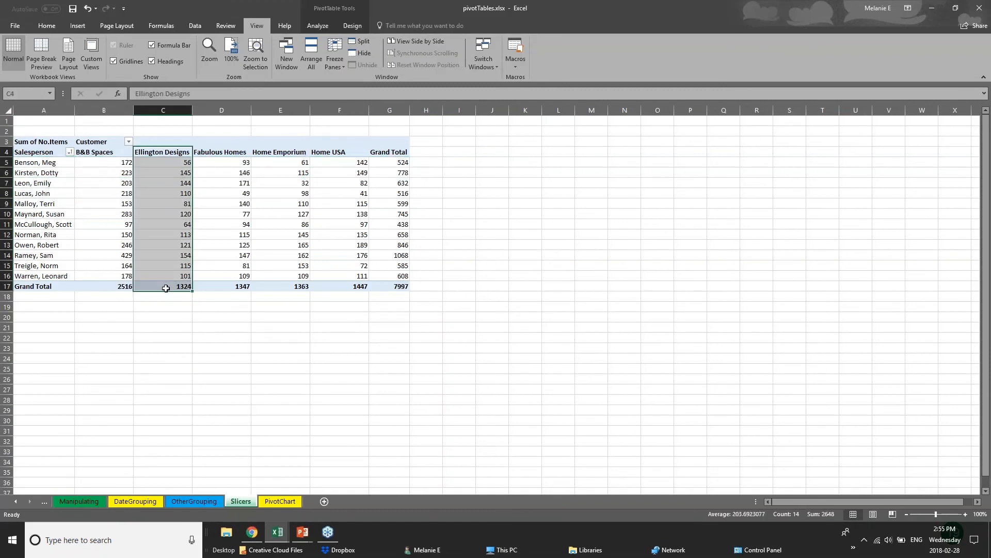
{"action": "left_click", "coordinate": [166, 288]}
{"action": "left_click", "coordinate": [216, 320]}
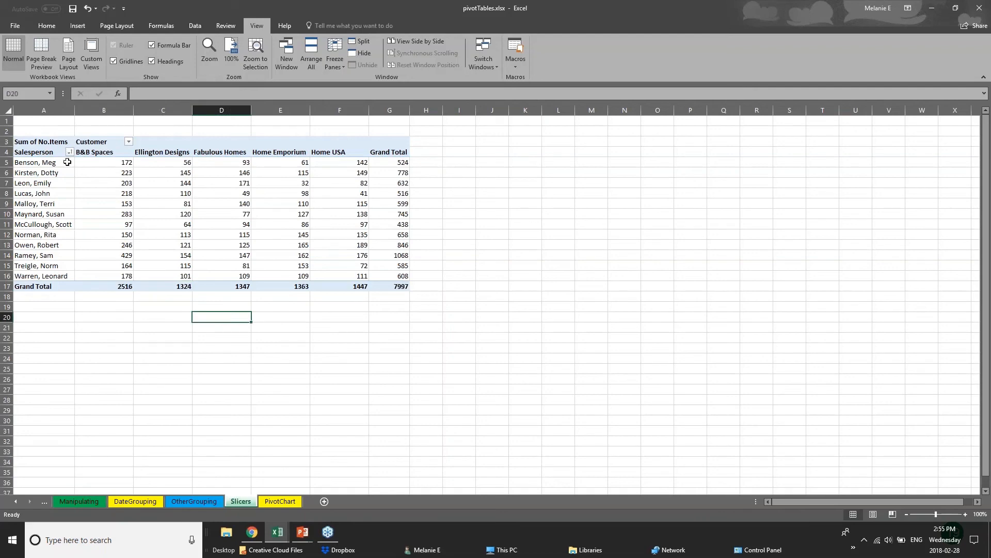
- Visit the OtherGrouping and PivotChart sheets, then bring 01 - Examples.xlsx back to the front
{"action": "left_click", "coordinate": [209, 503]}
{"action": "left_click", "coordinate": [265, 499]}
{"action": "mouse_move", "coordinate": [277, 532]}
{"action": "left_click", "coordinate": [192, 516]}
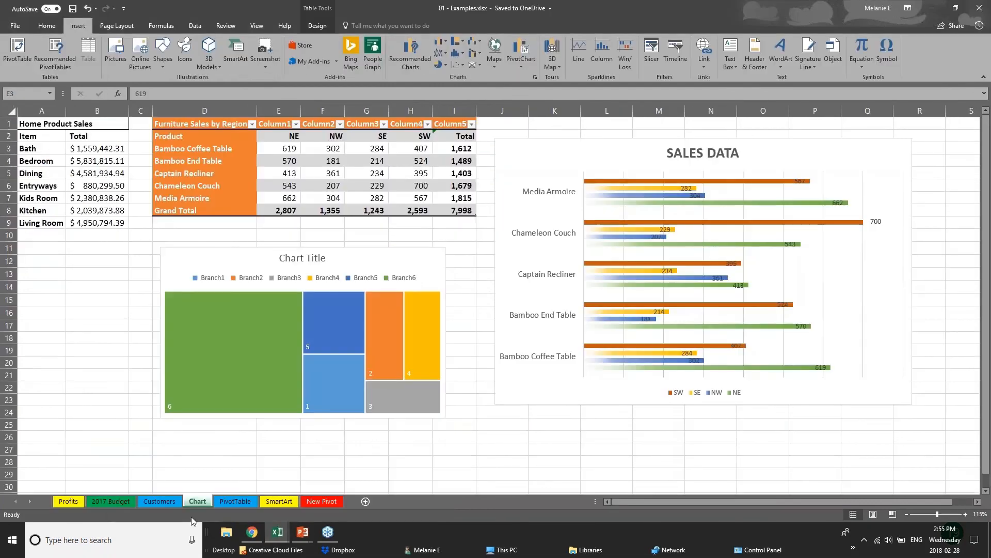
- Delete the existing pivot table from the PivotTable sheet
{"action": "left_click", "coordinate": [240, 503]}
{"action": "left_click", "coordinate": [294, 132]}
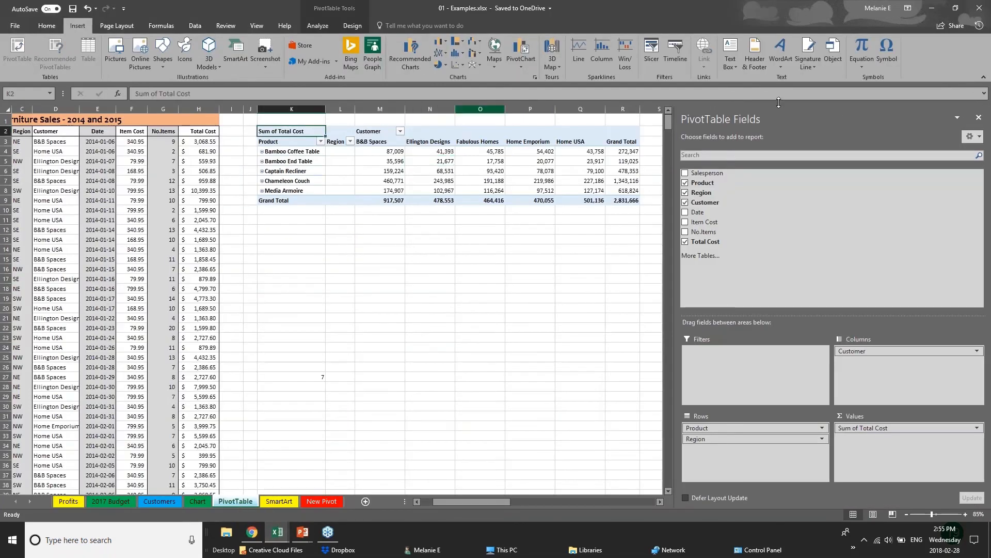
{"action": "left_click", "coordinate": [978, 118]}
{"action": "left_click_drag", "start_coordinate": [272, 119], "coordinate": [699, 220]}
{"action": "key", "text": "Delete"}
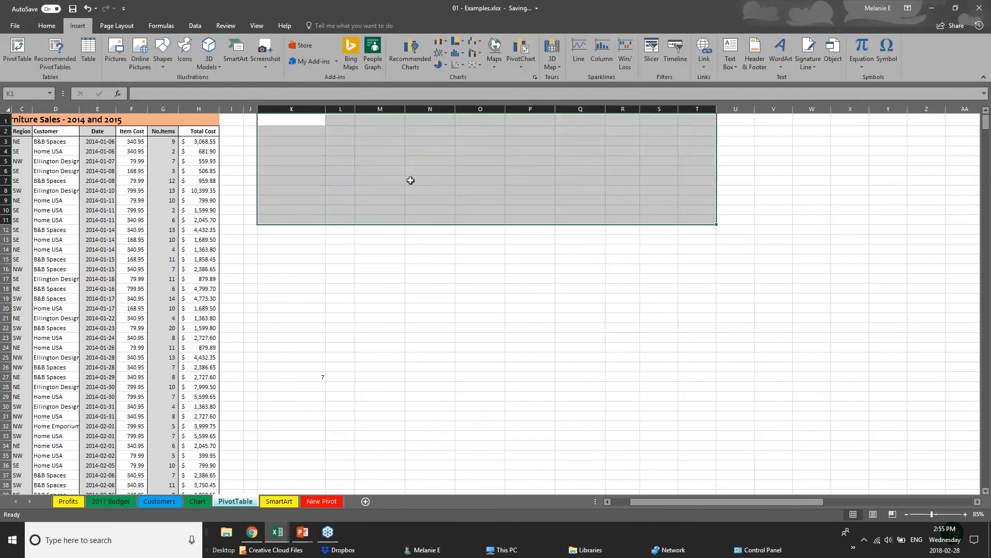
- Start a new pivot table from the source data, then cancel the setup
{"action": "left_click", "coordinate": [137, 209]}
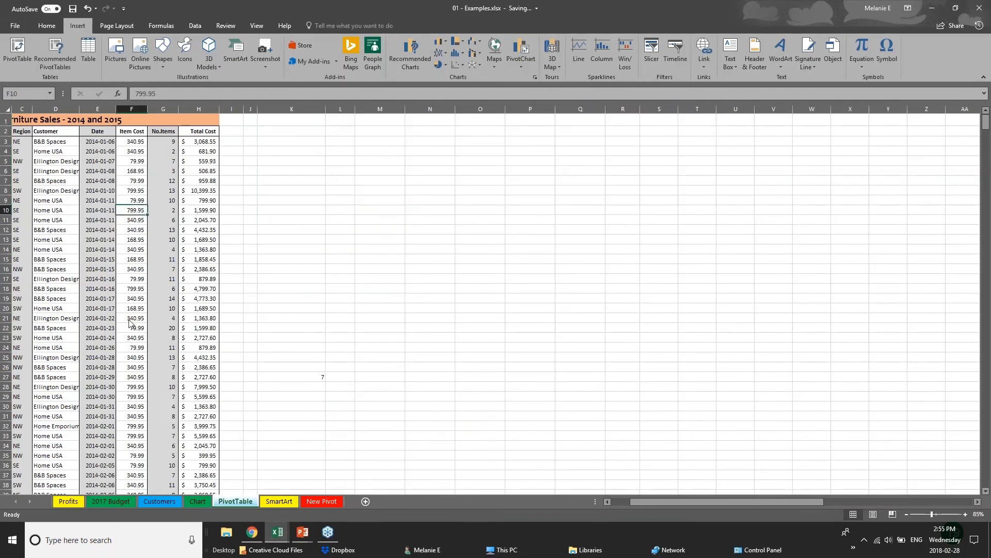
{"action": "left_click", "coordinate": [18, 50]}
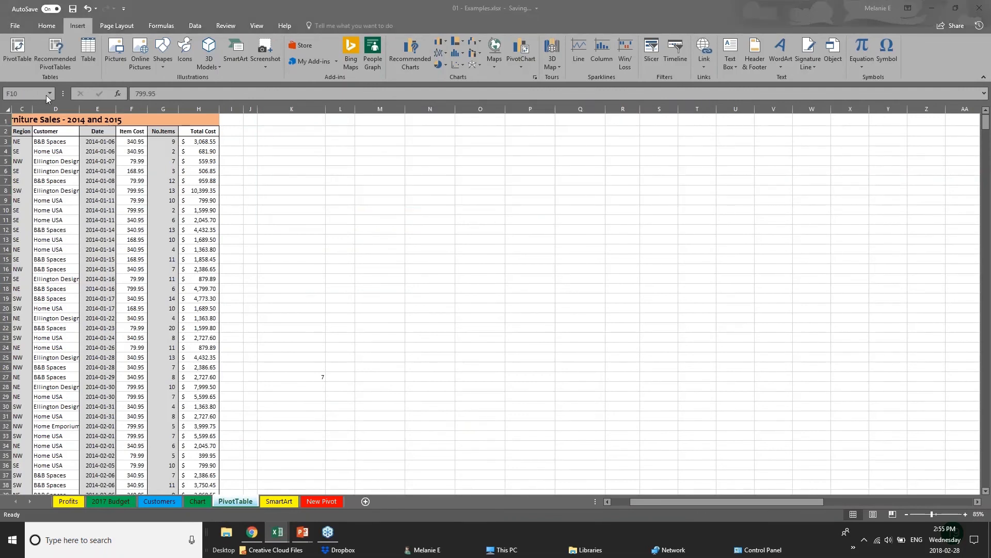
{"action": "left_click", "coordinate": [645, 498]}
{"action": "left_click_drag", "start_coordinate": [631, 501], "coordinate": [612, 501]}
- Review the Furniture Sales records and the Total Cost formula in H10, ending on cell K14
{"action": "left_click", "coordinate": [47, 163]}
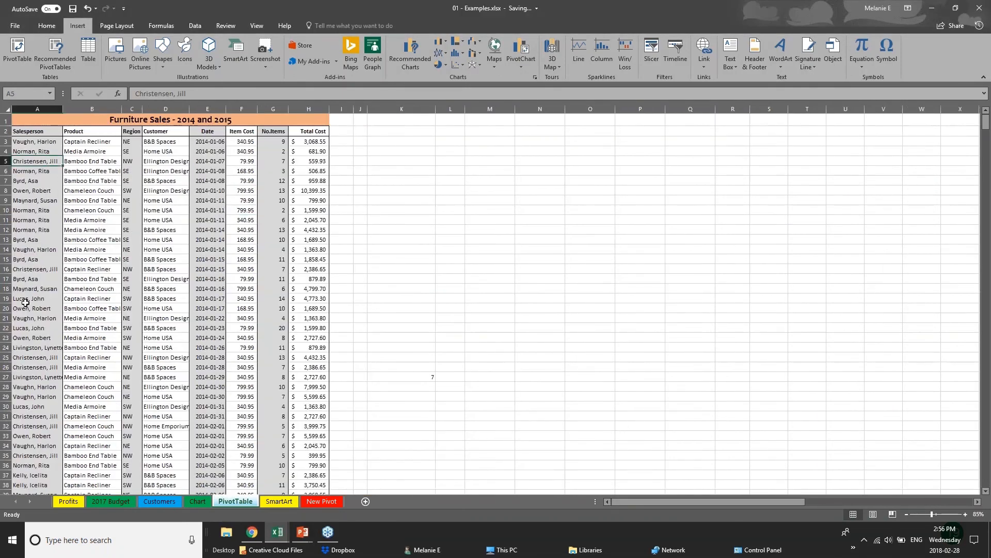
{"action": "scroll", "coordinate": [24, 302], "scroll_direction": "down", "scroll_amount": 4}
{"action": "scroll", "coordinate": [460, 133], "scroll_direction": "up", "scroll_amount": 5}
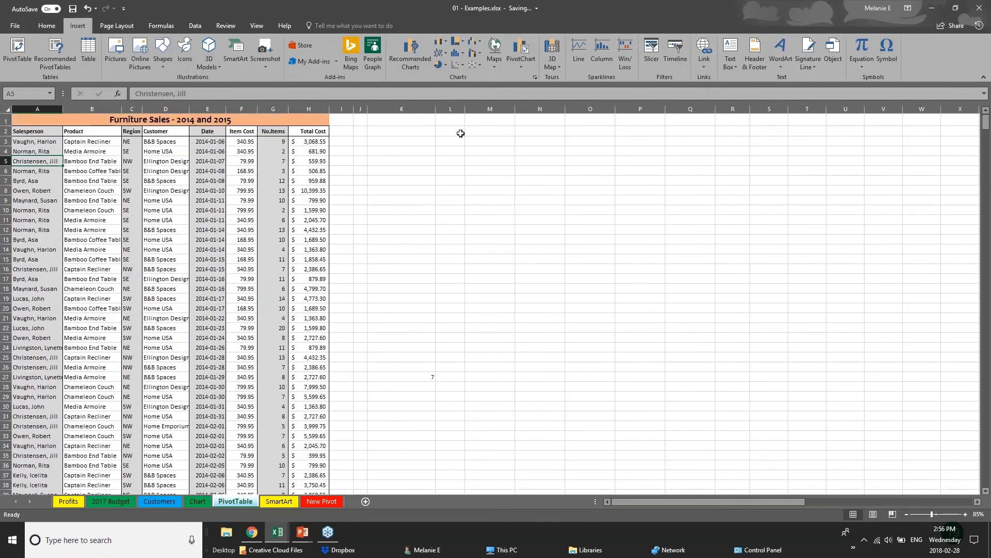
{"action": "left_click", "coordinate": [302, 145]}
{"action": "left_click", "coordinate": [305, 209]}
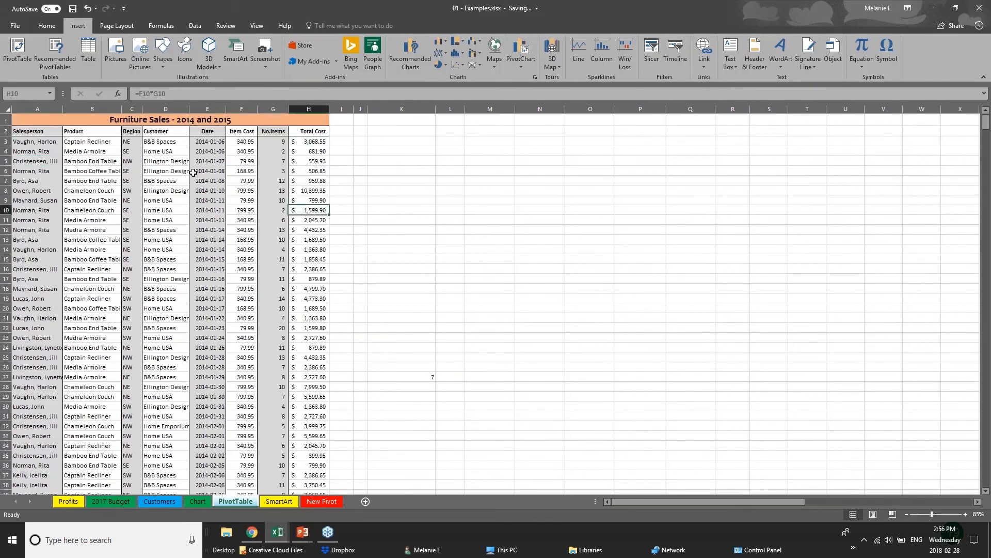
{"action": "left_click", "coordinate": [59, 288]}
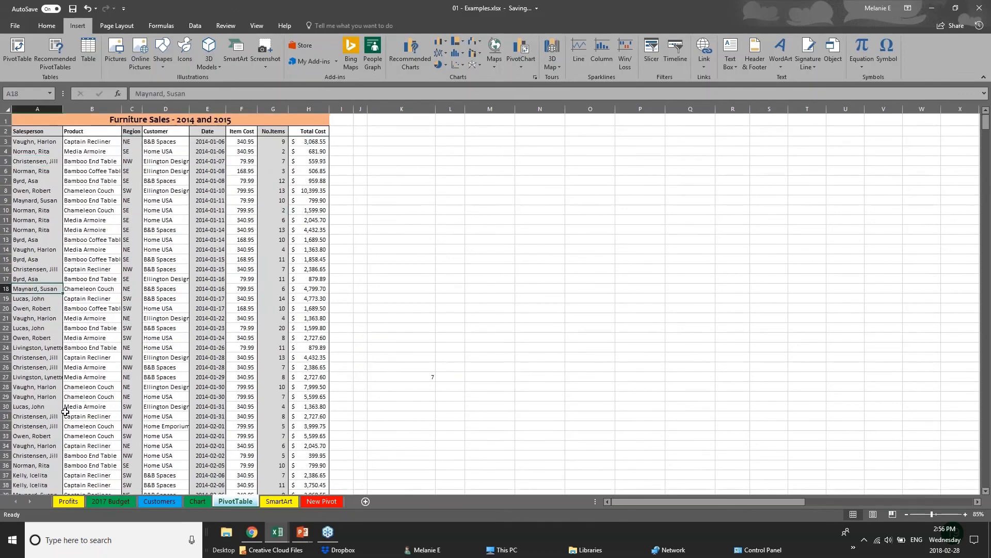
{"action": "scroll", "coordinate": [65, 411], "scroll_direction": "down", "scroll_amount": 5}
{"action": "scroll", "coordinate": [65, 412], "scroll_direction": "down", "scroll_amount": 11}
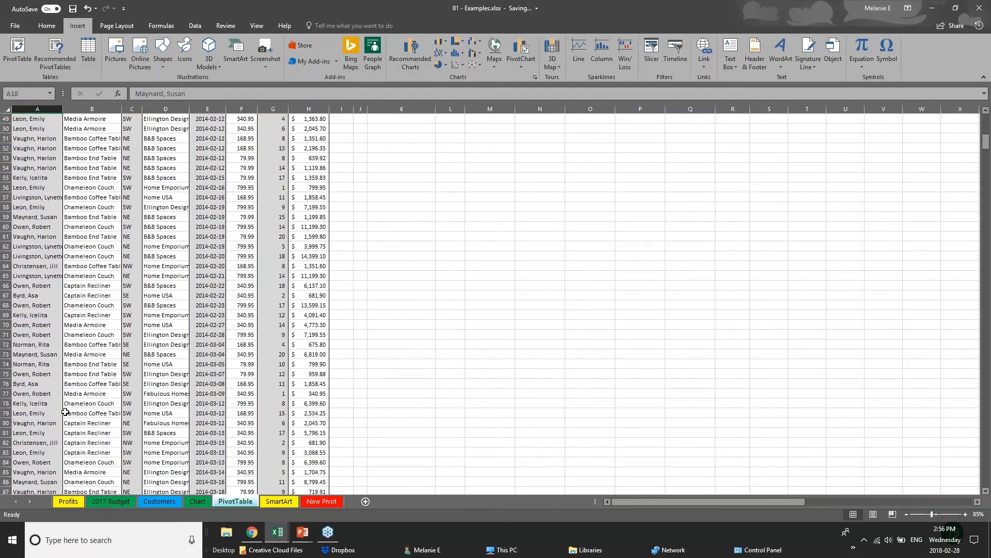
{"action": "scroll", "coordinate": [65, 412], "scroll_direction": "down", "scroll_amount": 14}
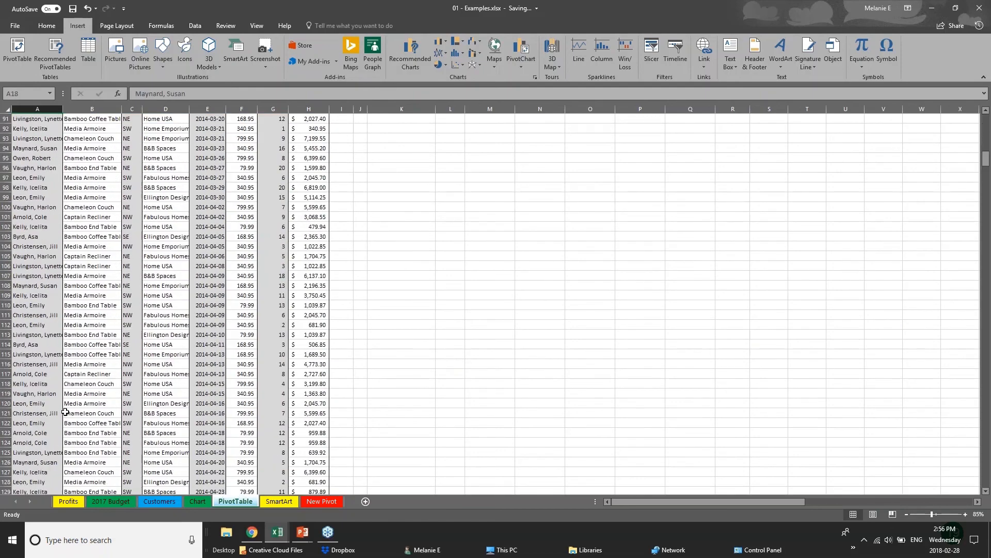
{"action": "scroll", "coordinate": [65, 411], "scroll_direction": "up", "scroll_amount": 11}
{"action": "scroll", "coordinate": [65, 412], "scroll_direction": "up", "scroll_amount": 19}
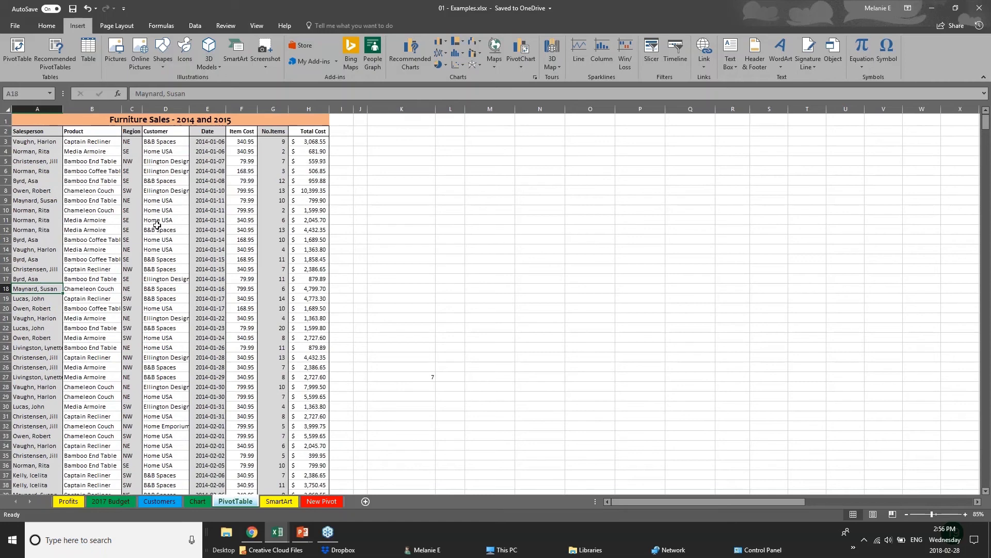
{"action": "left_click", "coordinate": [8, 110]}
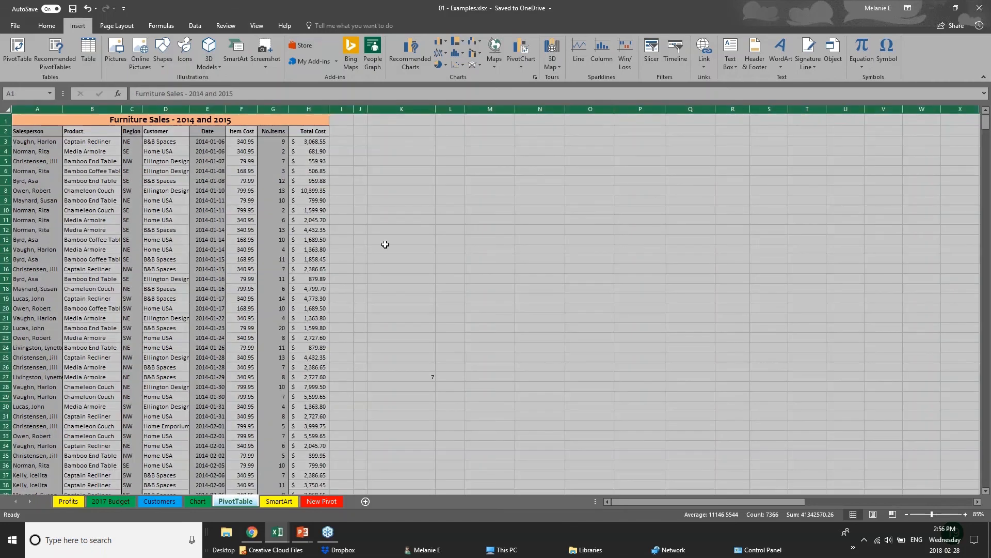
{"action": "left_click", "coordinate": [398, 249]}
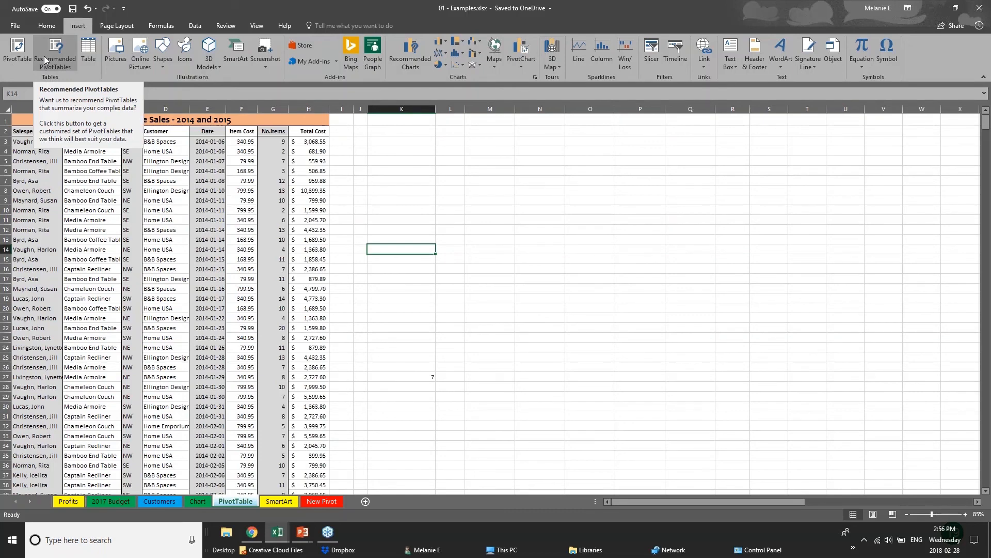
- Try a pivot table from the whole sheet, dismissing the invalid field name errors
{"action": "left_click", "coordinate": [17, 52]}
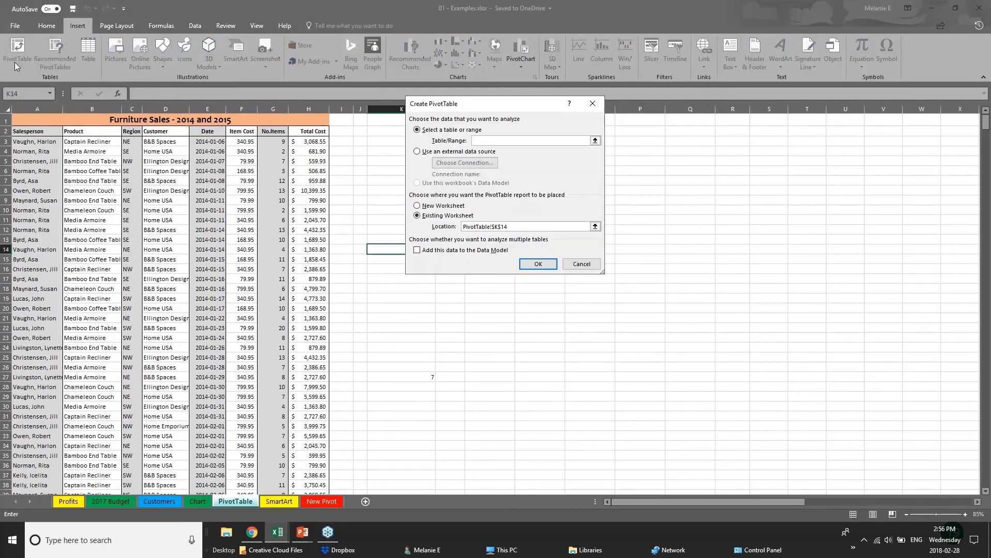
{"action": "left_click", "coordinate": [31, 109]}
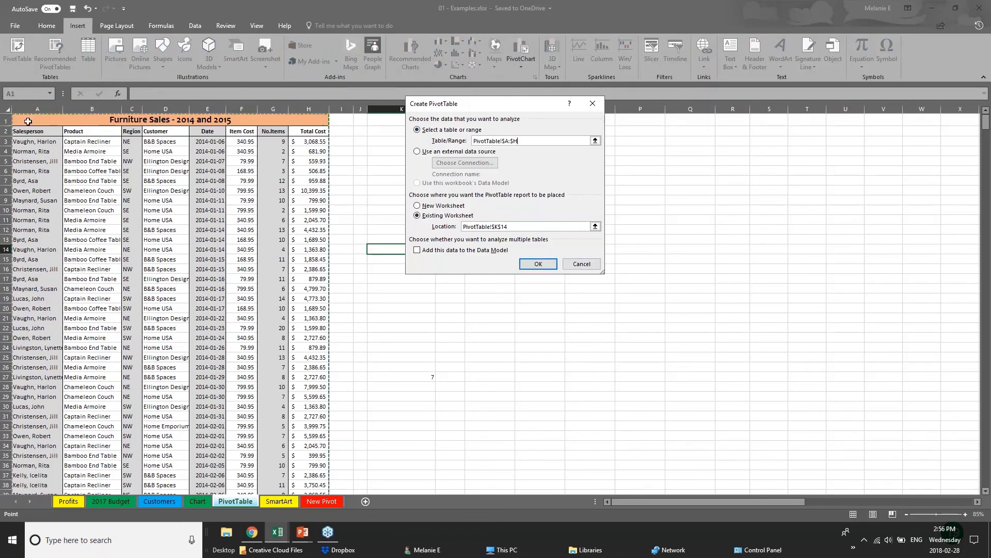
{"action": "left_click", "coordinate": [28, 119]}
{"action": "key", "text": "Escape"}
{"action": "left_click", "coordinate": [5, 108]}
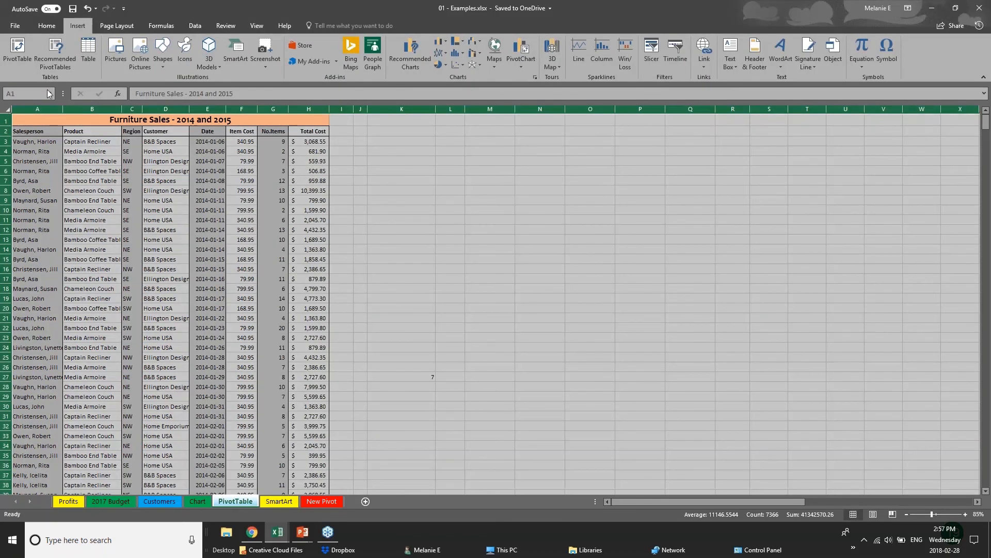
{"action": "left_click", "coordinate": [16, 47]}
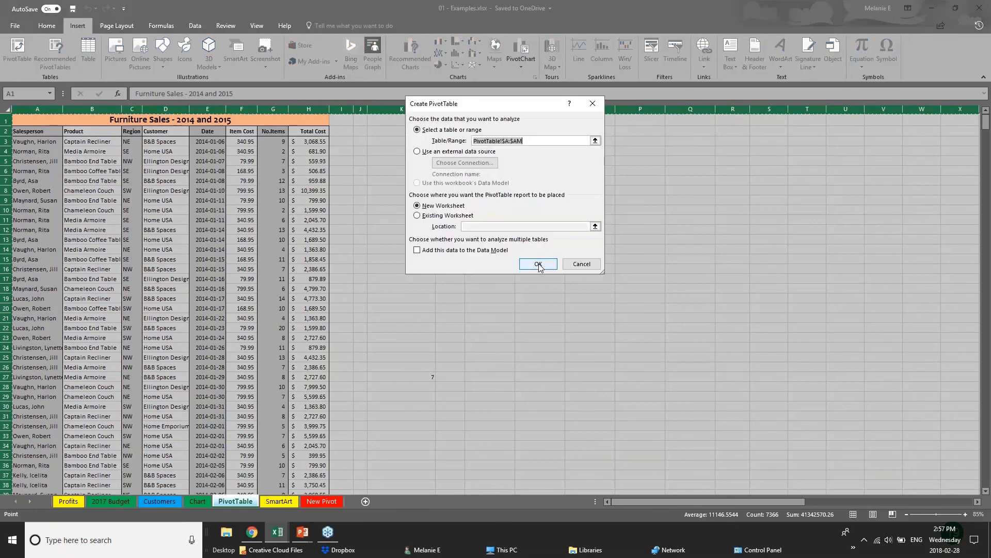
{"action": "left_click", "coordinate": [539, 268]}
{"action": "left_click", "coordinate": [499, 295]}
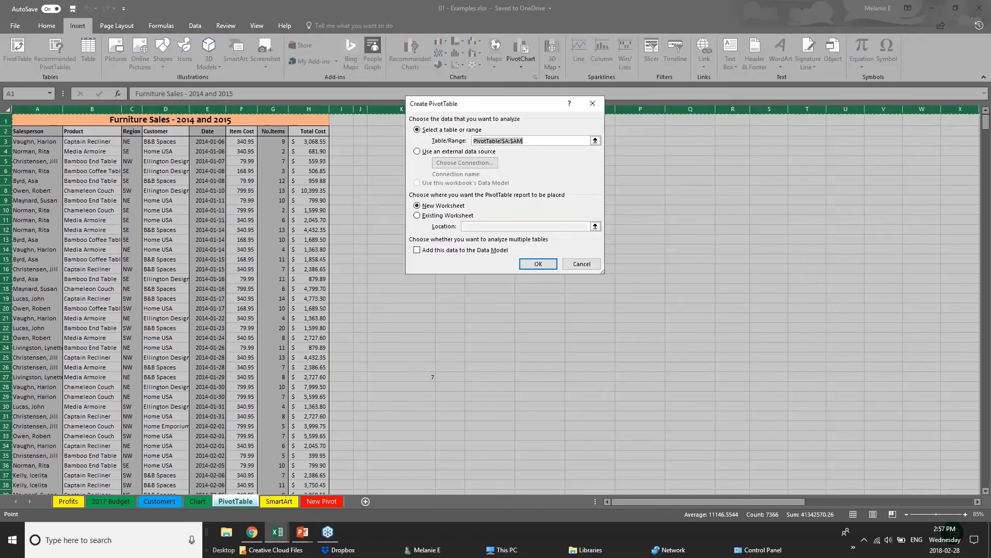
{"action": "left_click", "coordinate": [526, 269]}
{"action": "left_click", "coordinate": [500, 295]}
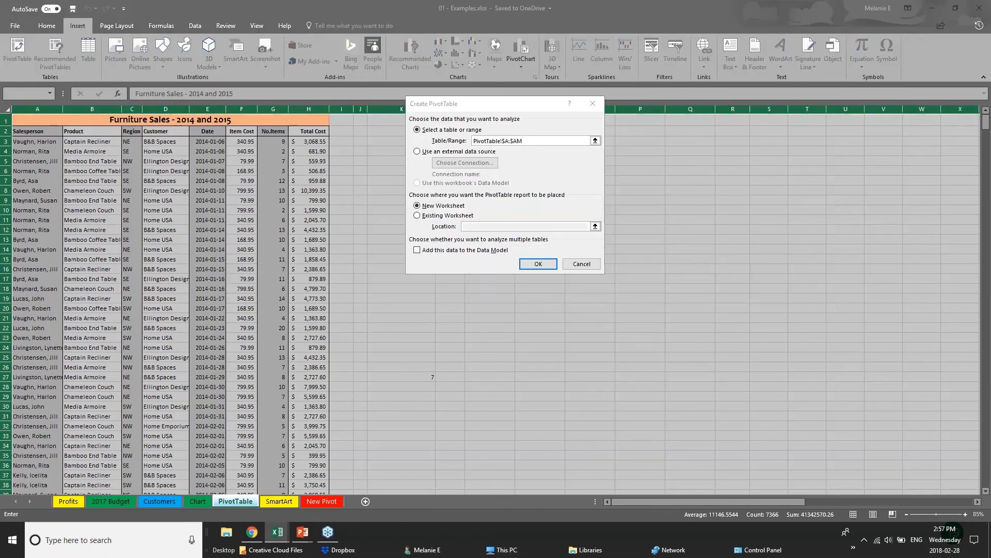
{"action": "key", "text": "Escape"}
- Create the pivot table on a new worksheet from columns A through H
{"action": "left_click", "coordinate": [166, 151]}
{"action": "left_click_drag", "start_coordinate": [16, 109], "coordinate": [327, 119]}
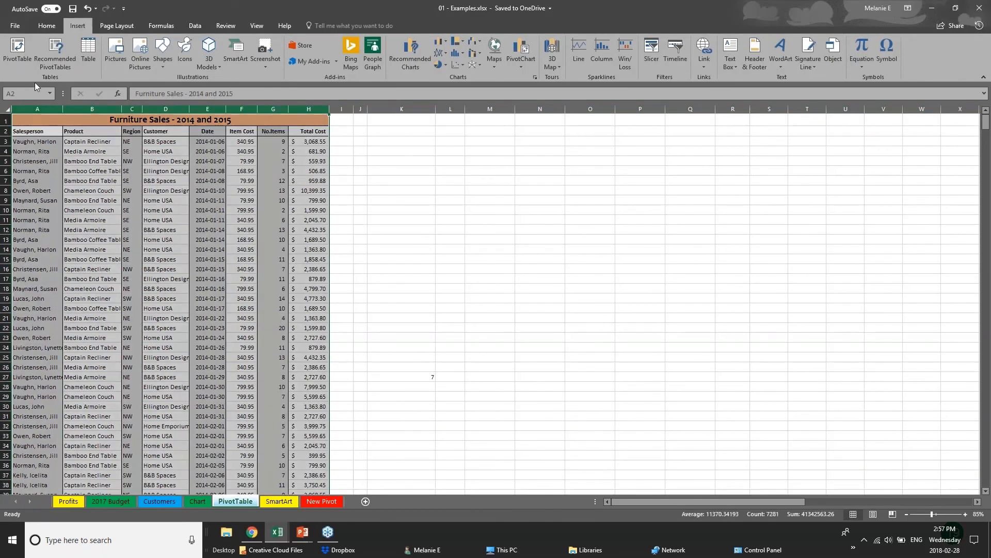
{"action": "left_click", "coordinate": [17, 52]}
{"action": "left_click", "coordinate": [538, 265]}
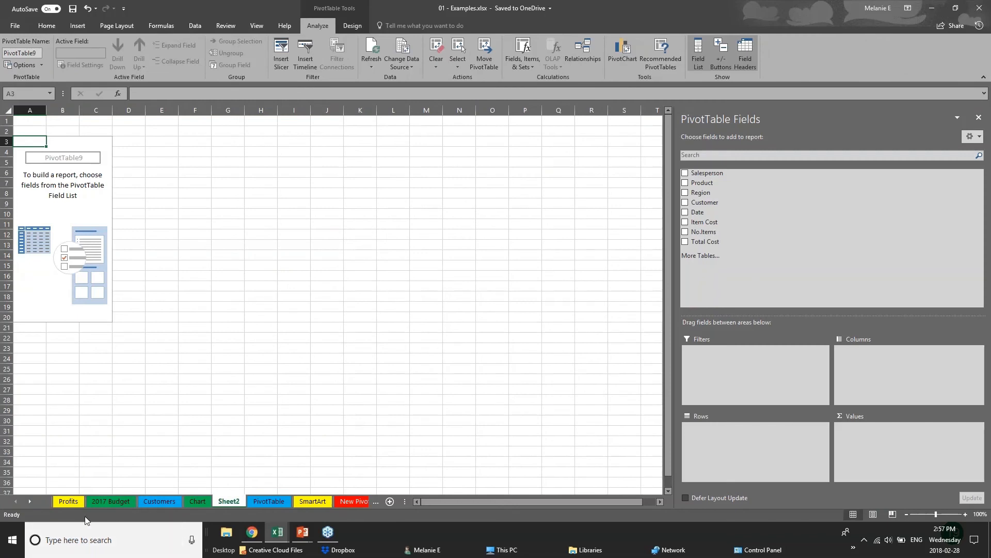
- Rename the Sheet2 tab to 'PIVOT 2'
{"action": "double_click", "coordinate": [239, 503]}
{"action": "type", "text": "P"}
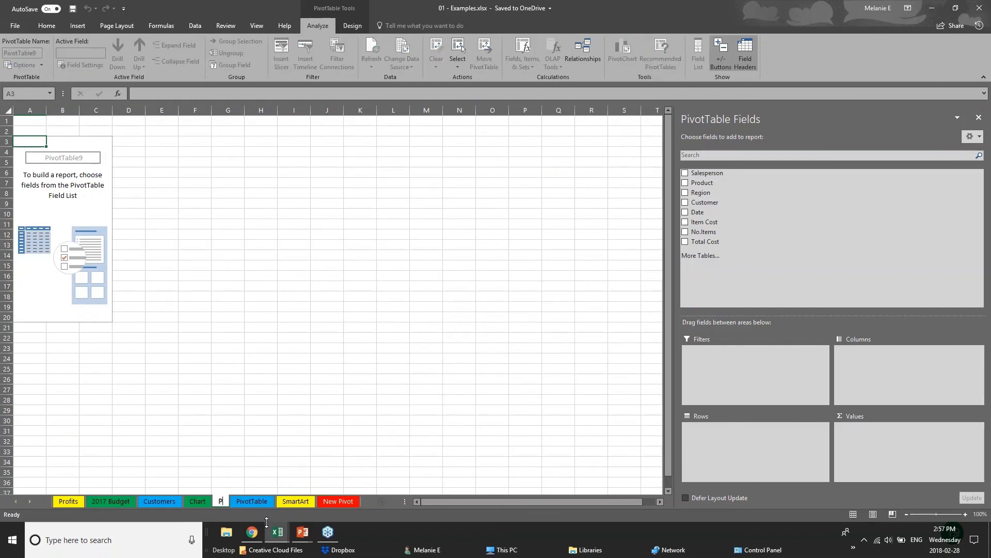
{"action": "type", "text": "IVOT 2"}
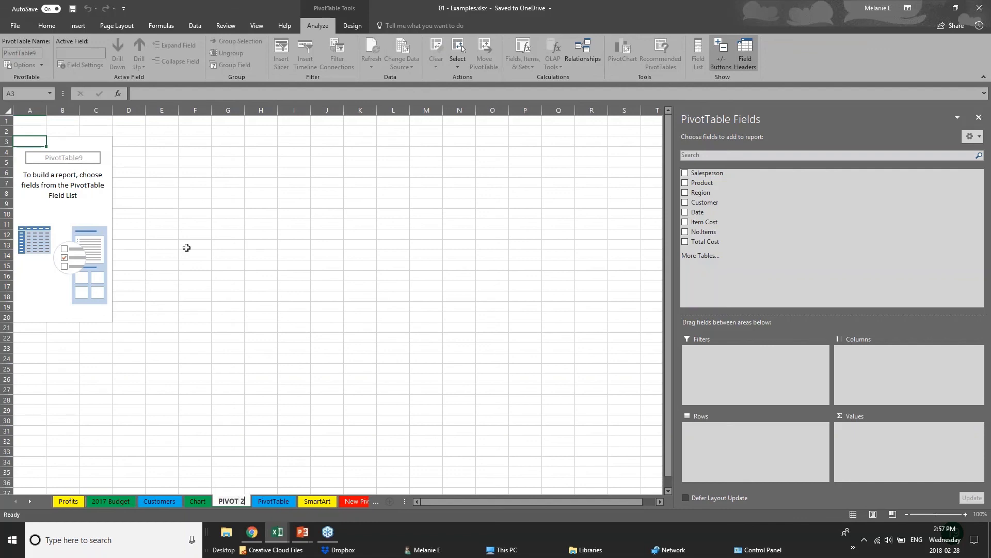
{"action": "left_click", "coordinate": [74, 160]}
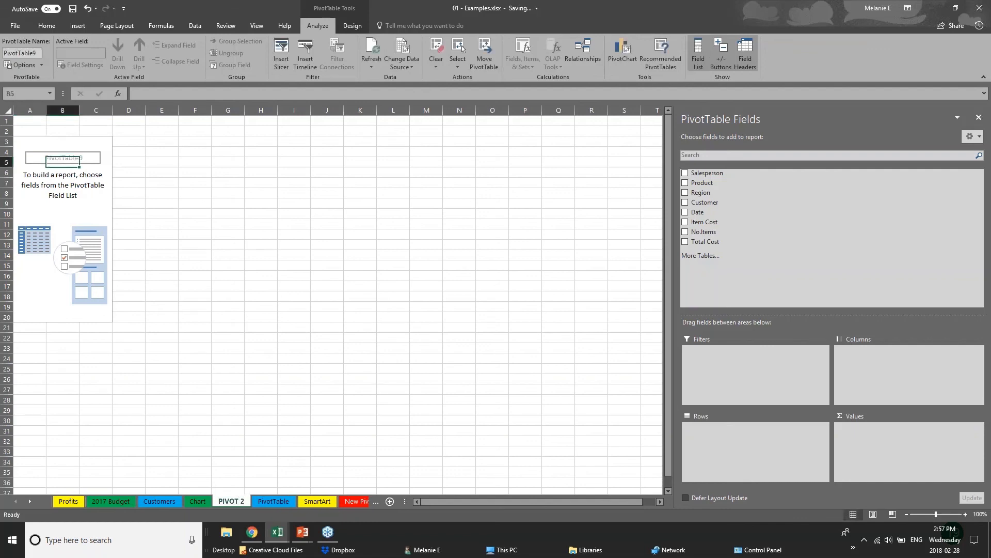
{"action": "left_click", "coordinate": [70, 154]}
{"action": "left_click", "coordinate": [976, 7]}
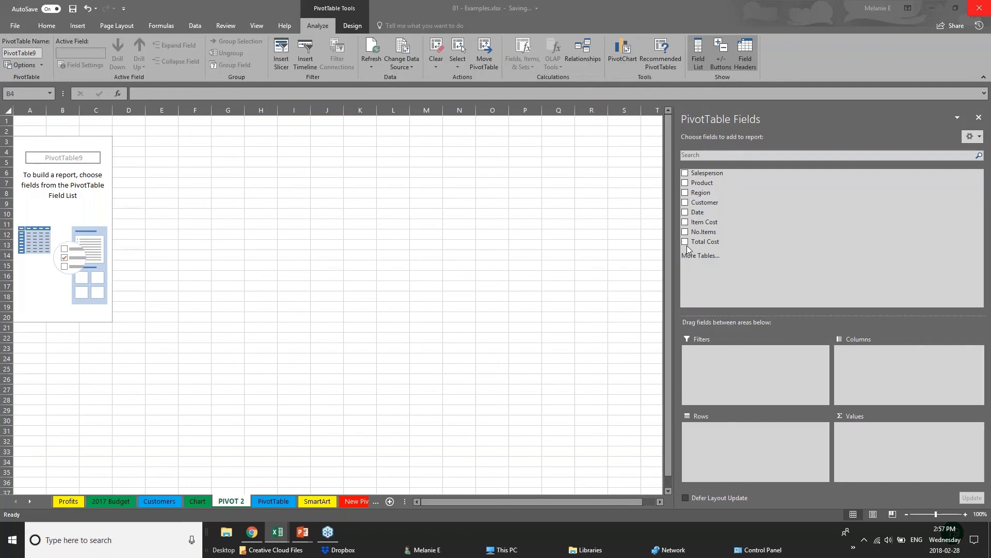
- Lay out Region and Years as rows with Sum of Total Cost, and widen columns A and B
{"action": "left_click", "coordinate": [685, 193]}
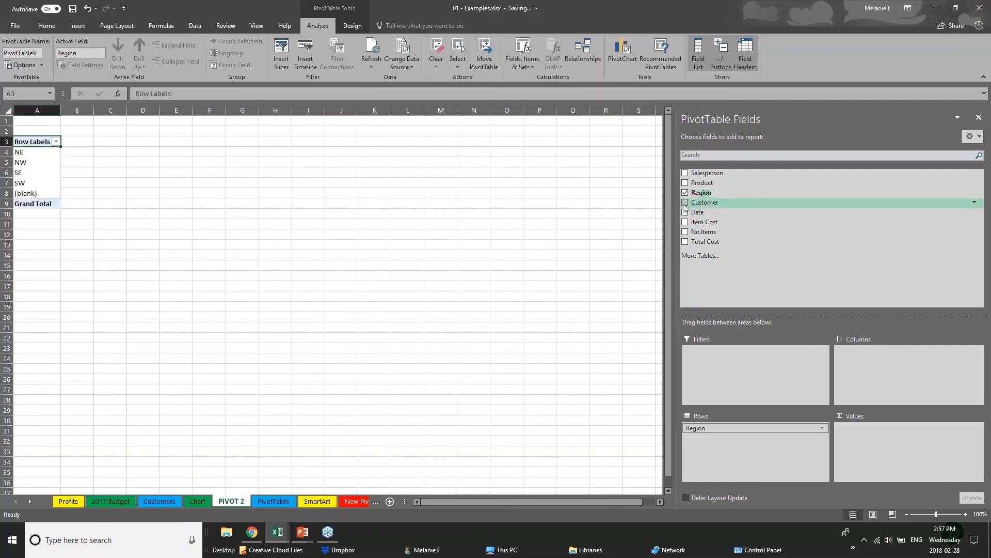
{"action": "left_click", "coordinate": [685, 213]}
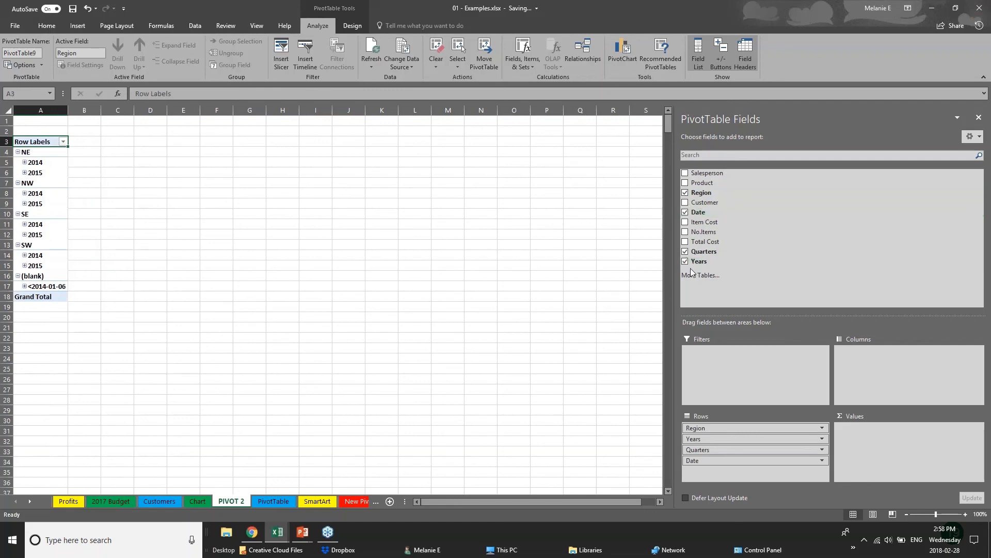
{"action": "left_click", "coordinate": [685, 252]}
{"action": "left_click", "coordinate": [685, 213]}
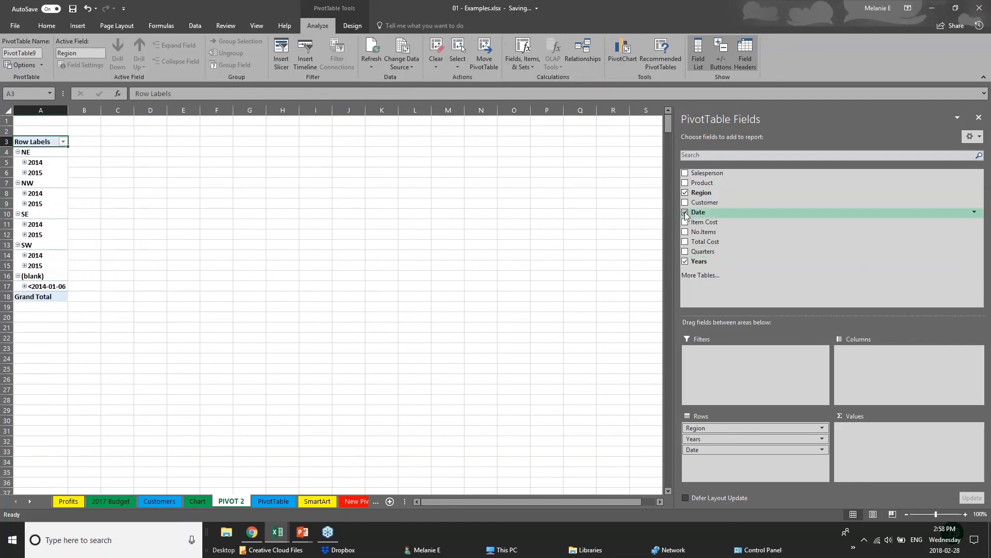
{"action": "left_click", "coordinate": [686, 242]}
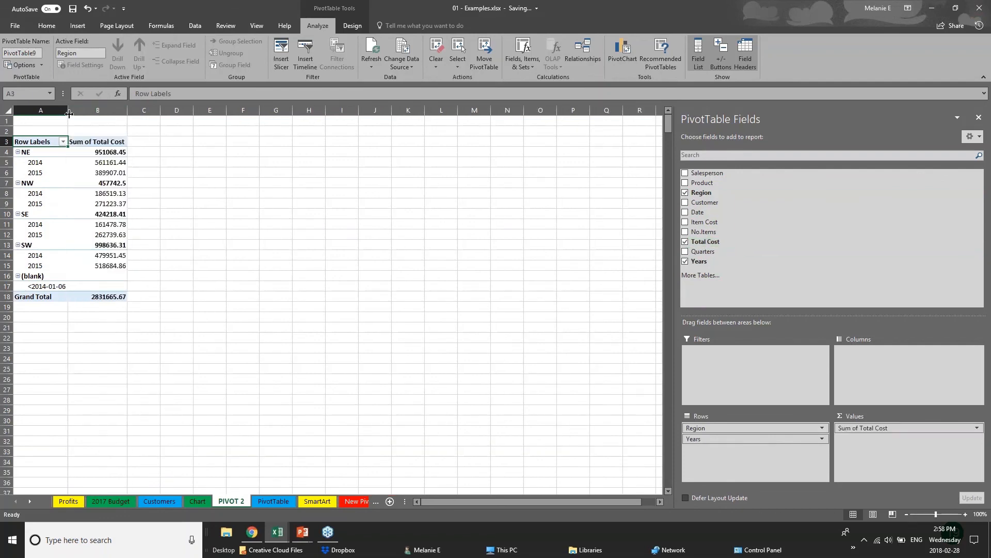
{"action": "left_click_drag", "start_coordinate": [68, 114], "coordinate": [108, 114]}
{"action": "left_click_drag", "start_coordinate": [169, 113], "coordinate": [233, 114]}
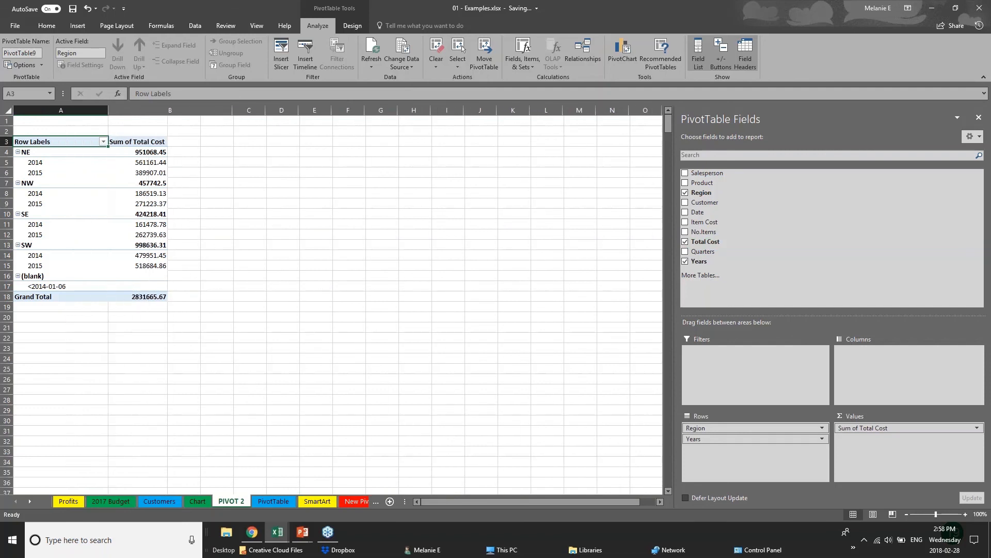
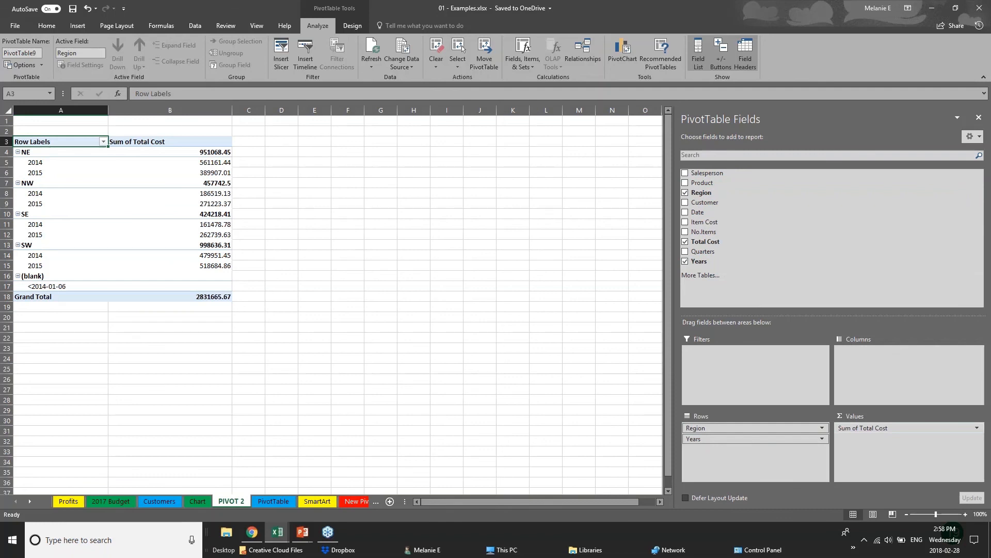
- Move the Years field into Columns so the years run across the top
{"action": "left_click", "coordinate": [730, 439]}
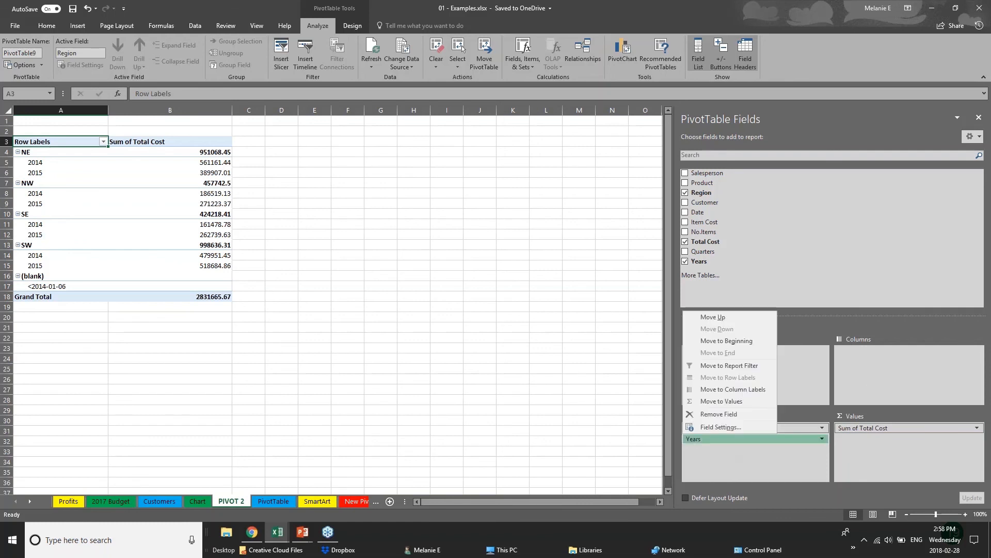
{"action": "left_click", "coordinate": [737, 439]}
{"action": "left_click", "coordinate": [737, 439]}
{"action": "left_click_drag", "start_coordinate": [737, 439], "coordinate": [883, 357]}
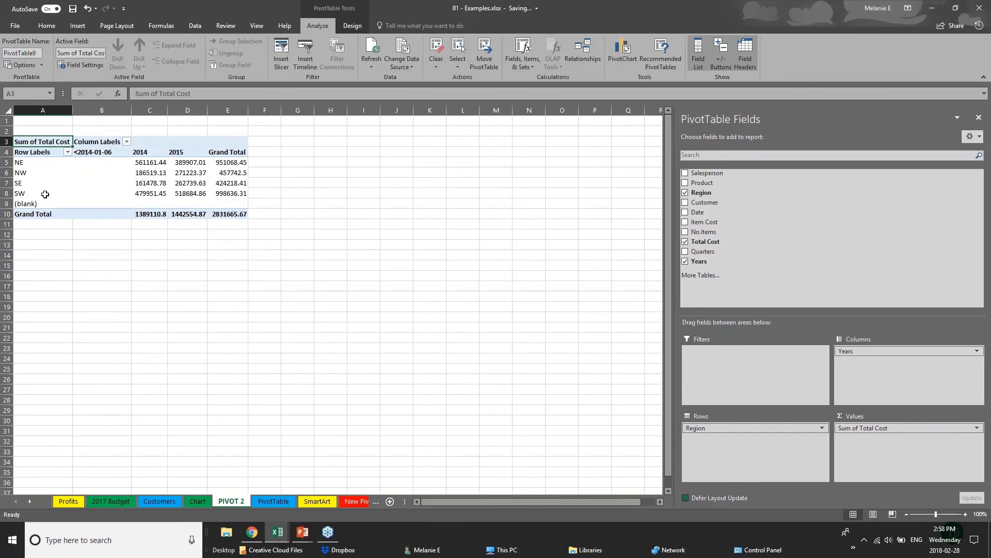
- Check the NE, SE, NW and SW totals for 2014 and 2015, then nest years under regions in rows
{"action": "left_click", "coordinate": [19, 163]}
{"action": "left_click", "coordinate": [24, 183]}
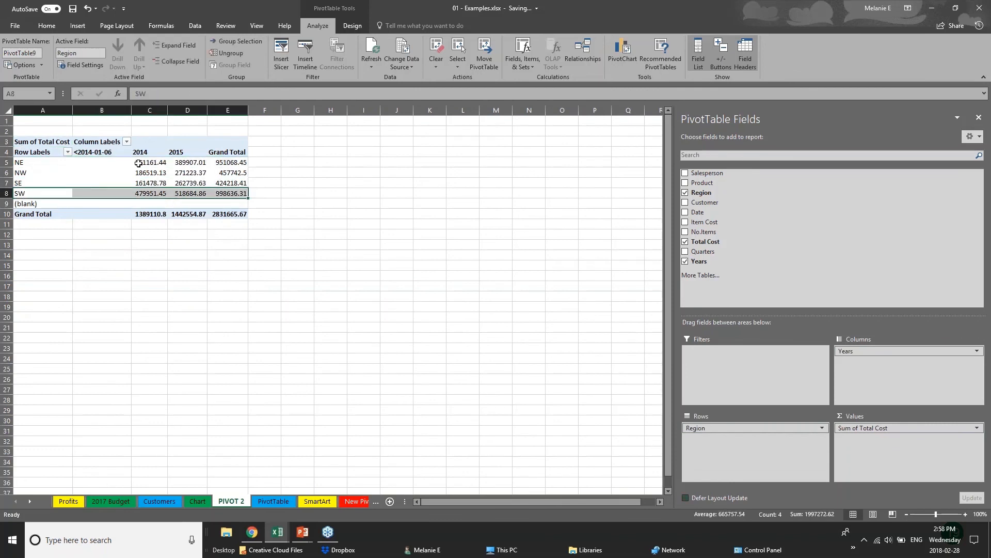
{"action": "left_click", "coordinate": [138, 184]}
{"action": "left_click", "coordinate": [202, 155]}
{"action": "left_click", "coordinate": [200, 174]}
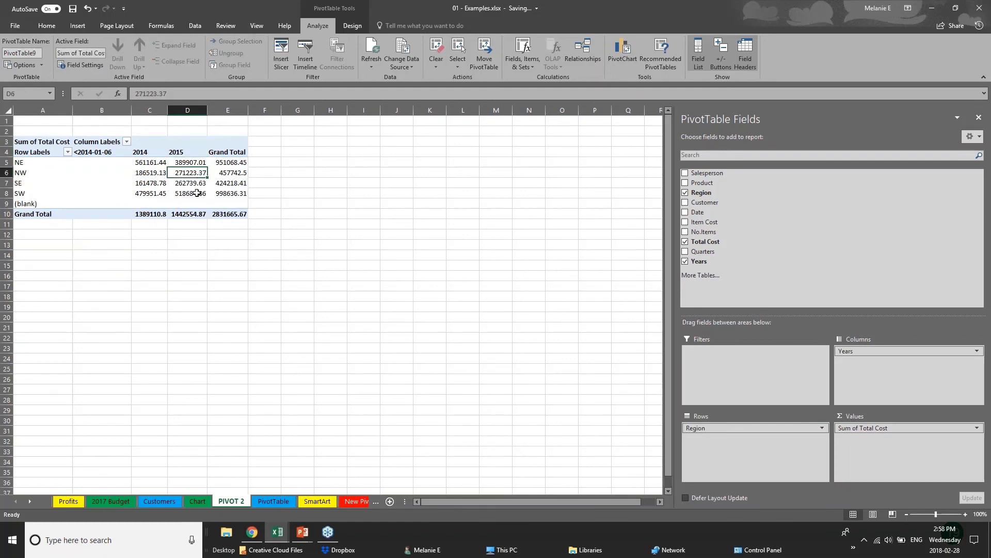
{"action": "left_click", "coordinate": [197, 193]}
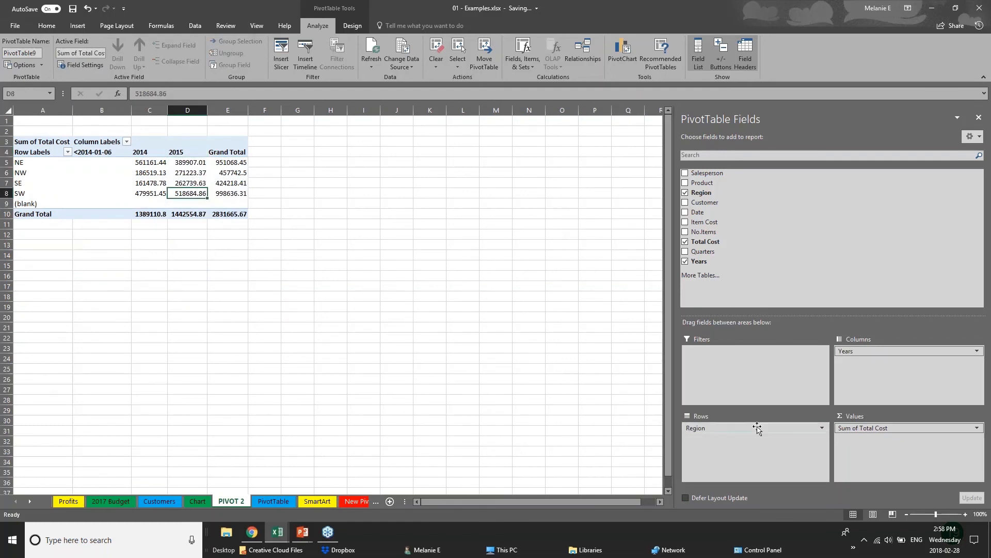
{"action": "mouse_move", "coordinate": [890, 353]}
{"action": "left_mouse_down"}
{"action": "mouse_move", "coordinate": [750, 447]}
{"action": "mouse_move", "coordinate": [737, 434]}
{"action": "mouse_move", "coordinate": [888, 356]}
{"action": "left_mouse_up"}
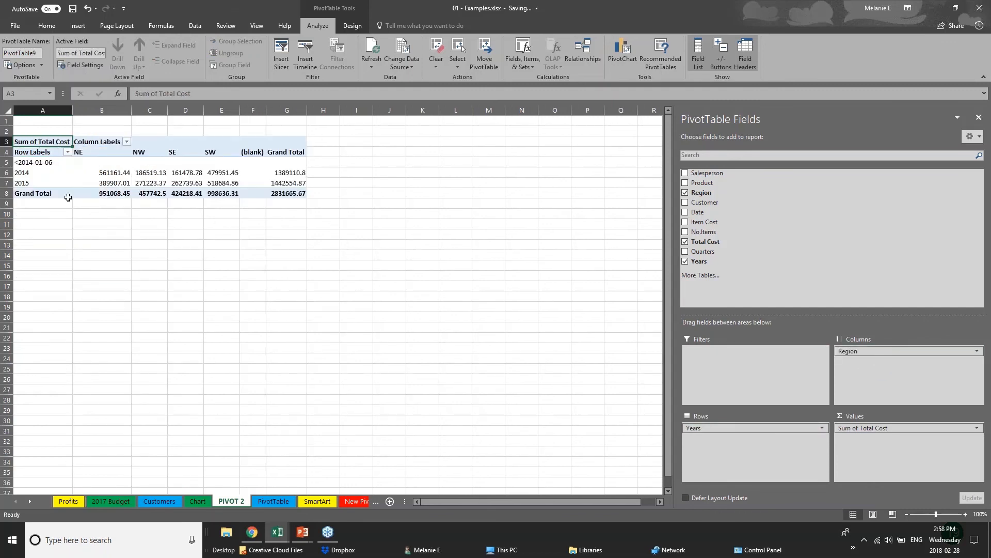
- Add Customer and Date to the pivot, showing customers as columns under each region
{"action": "left_click", "coordinate": [686, 203]}
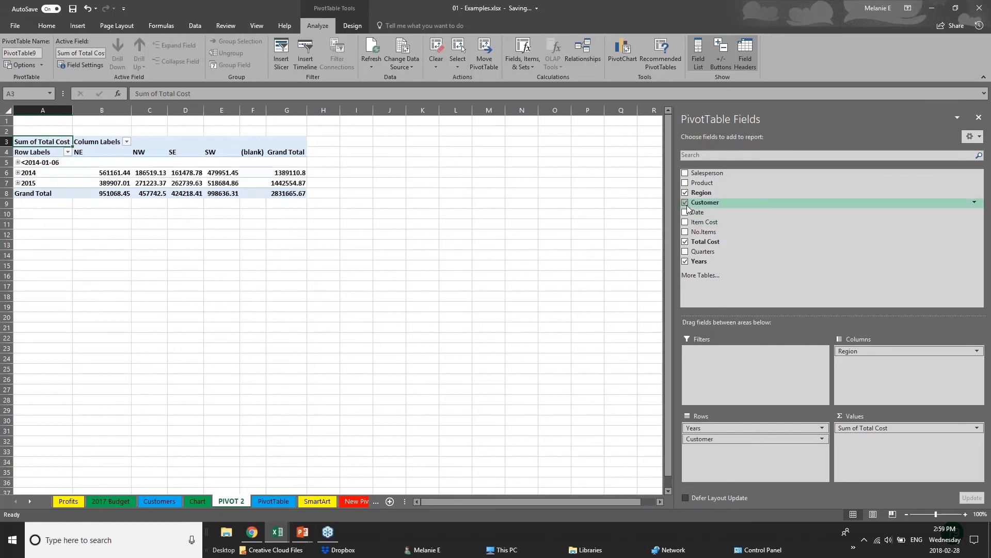
{"action": "left_click", "coordinate": [686, 213]}
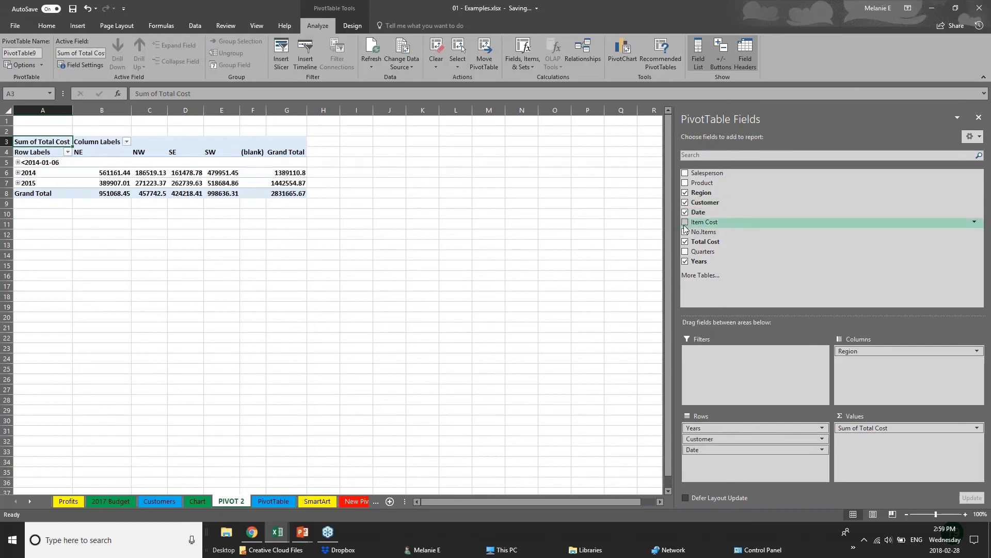
{"action": "left_click_drag", "start_coordinate": [712, 438], "coordinate": [877, 373]}
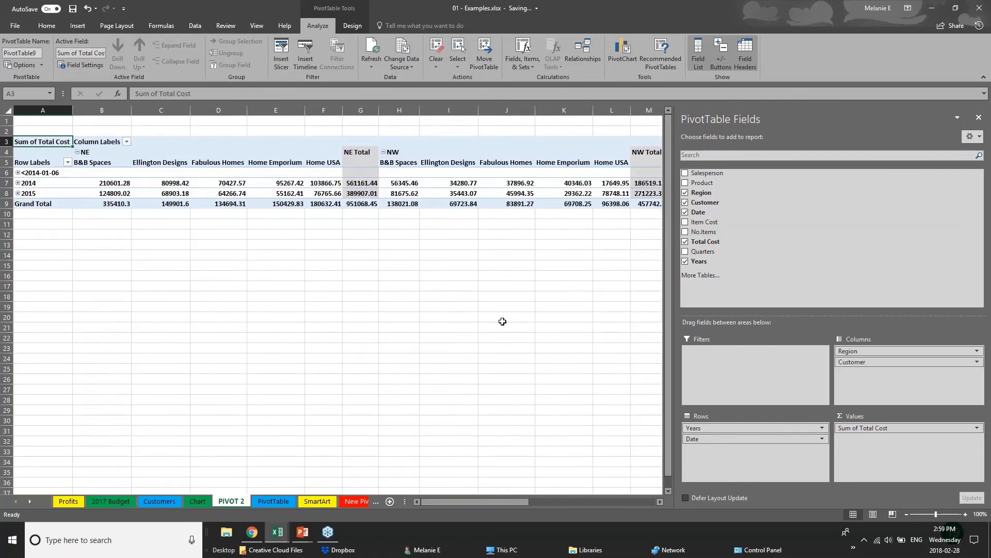
- Expand 2014 and 2015 into monthly rows, then collapse them back
{"action": "left_click", "coordinate": [18, 175]}
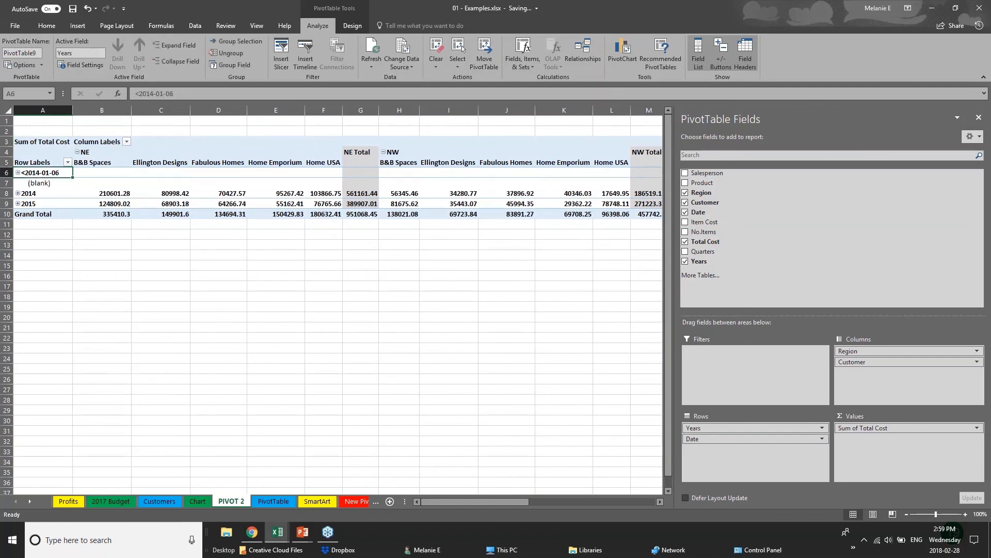
{"action": "left_click", "coordinate": [18, 184]}
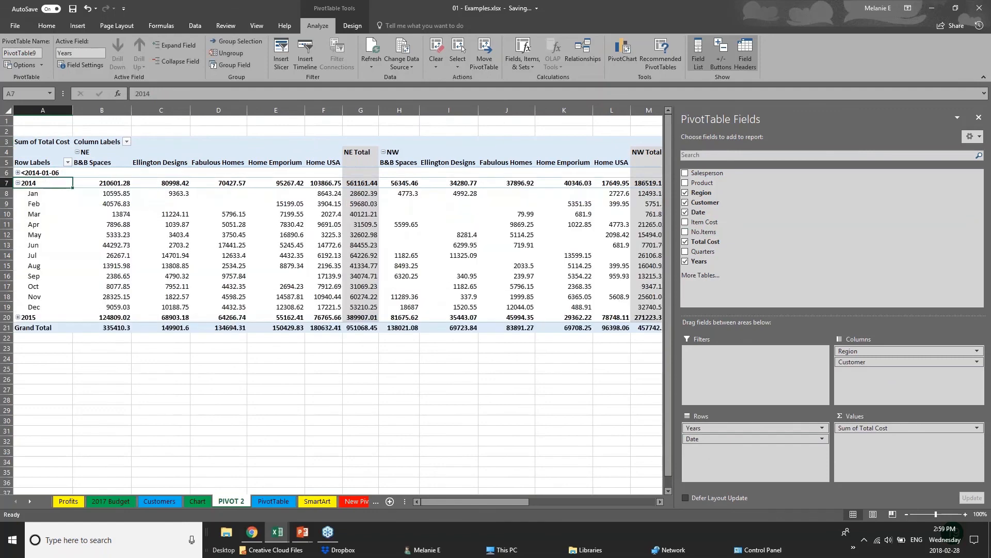
{"action": "left_click", "coordinate": [18, 184]}
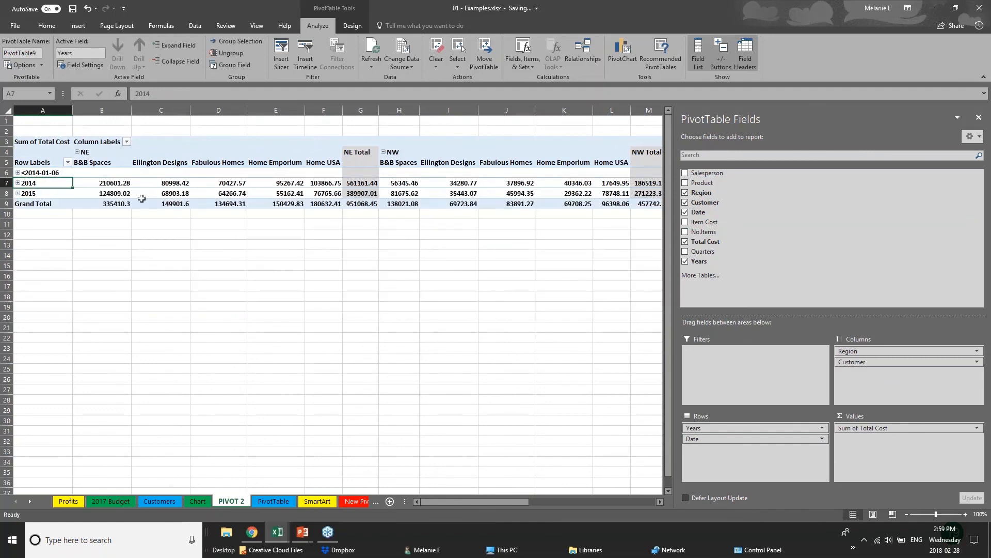
{"action": "left_click", "coordinate": [17, 194]}
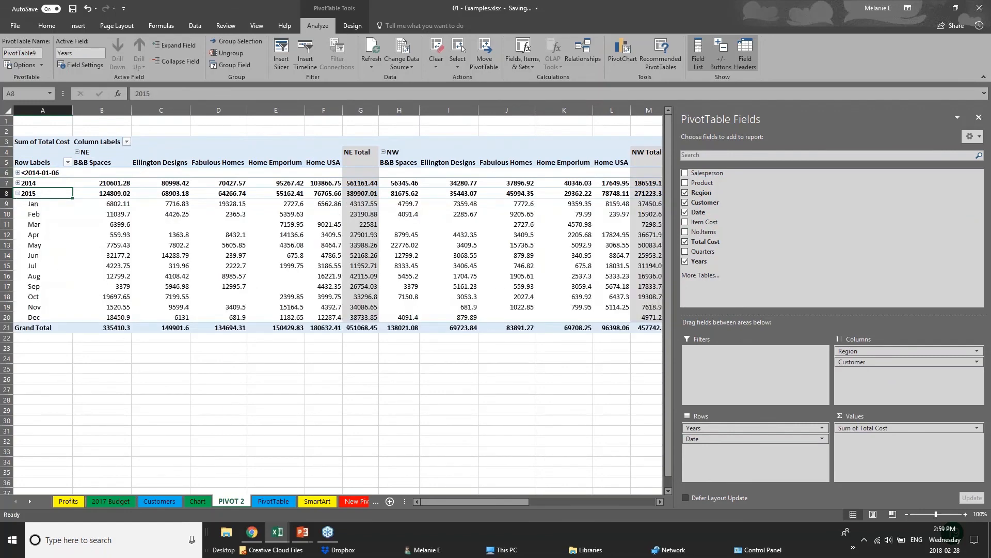
{"action": "left_click", "coordinate": [18, 193]}
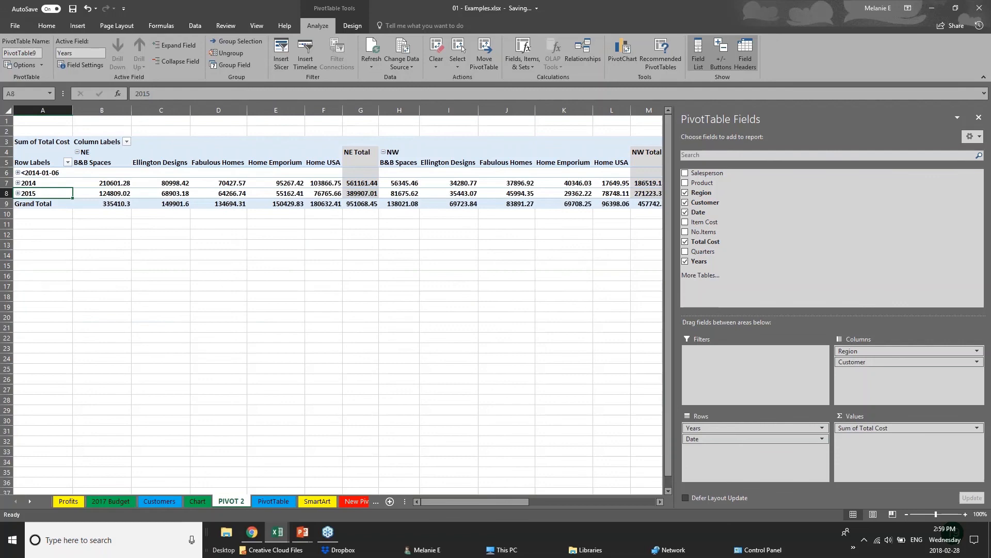
{"action": "left_click", "coordinate": [416, 251]}
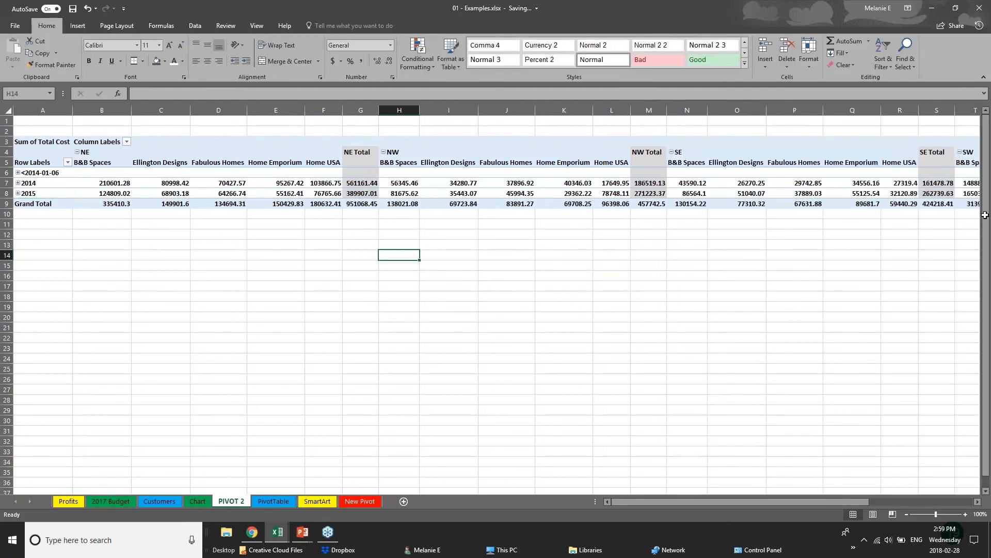
- Remove Customer and Date, leaving a Years-by-Region summary totalling 2831665.67
{"action": "left_click", "coordinate": [725, 174]}
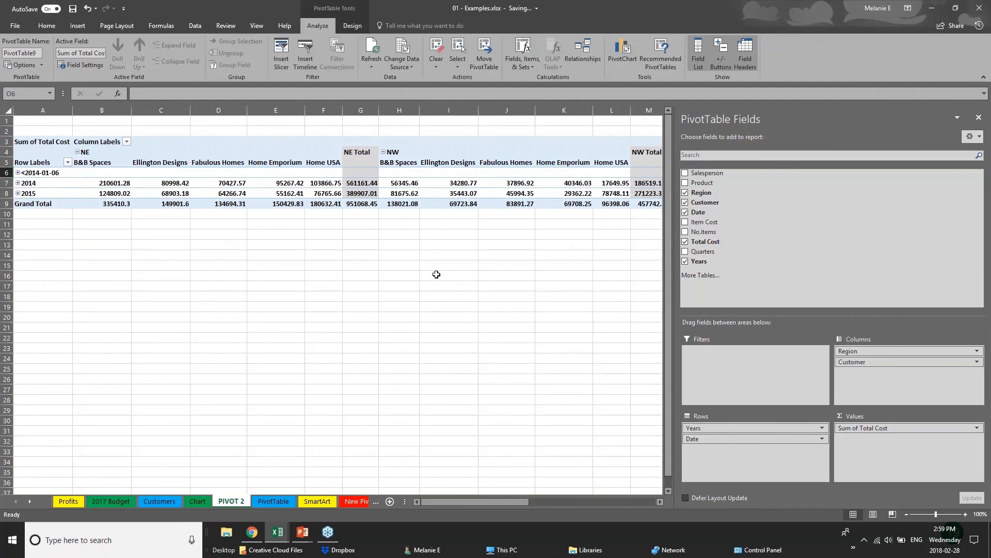
{"action": "left_click", "coordinate": [52, 248]}
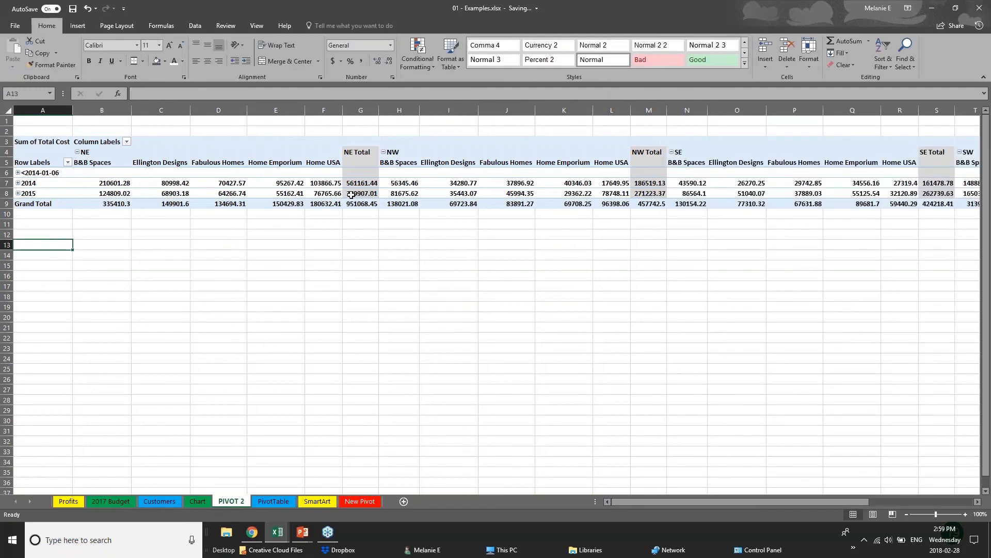
{"action": "left_click", "coordinate": [351, 193]}
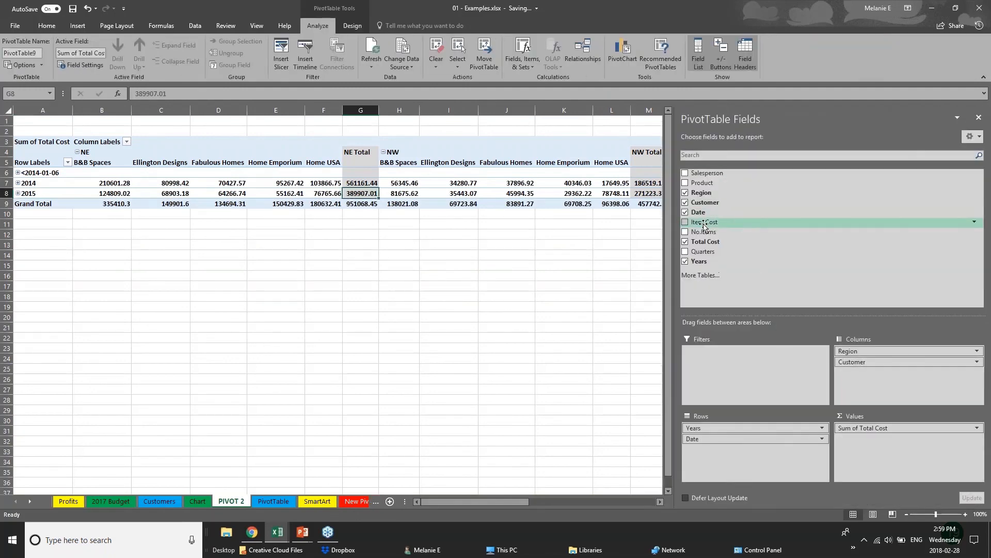
{"action": "left_click", "coordinate": [685, 202]}
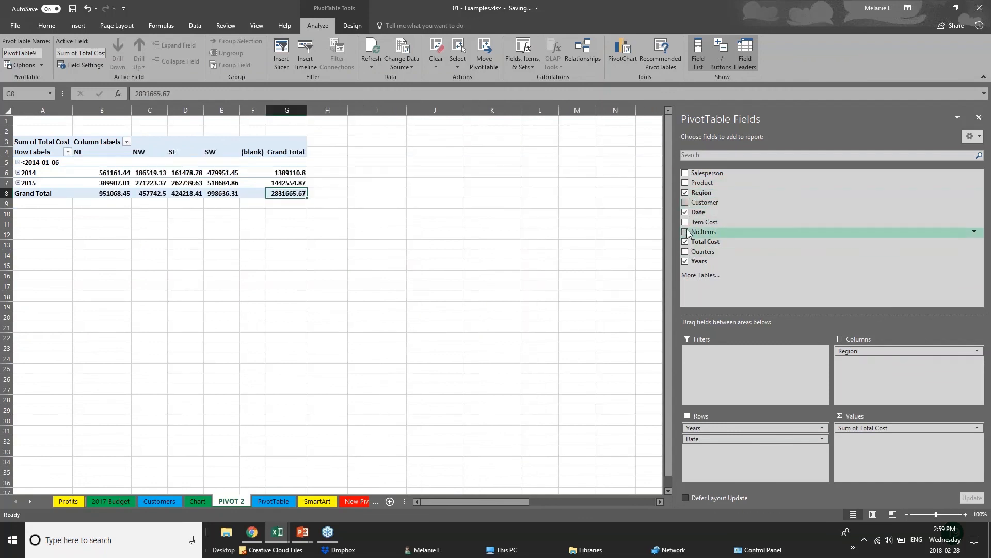
{"action": "left_click", "coordinate": [686, 212]}
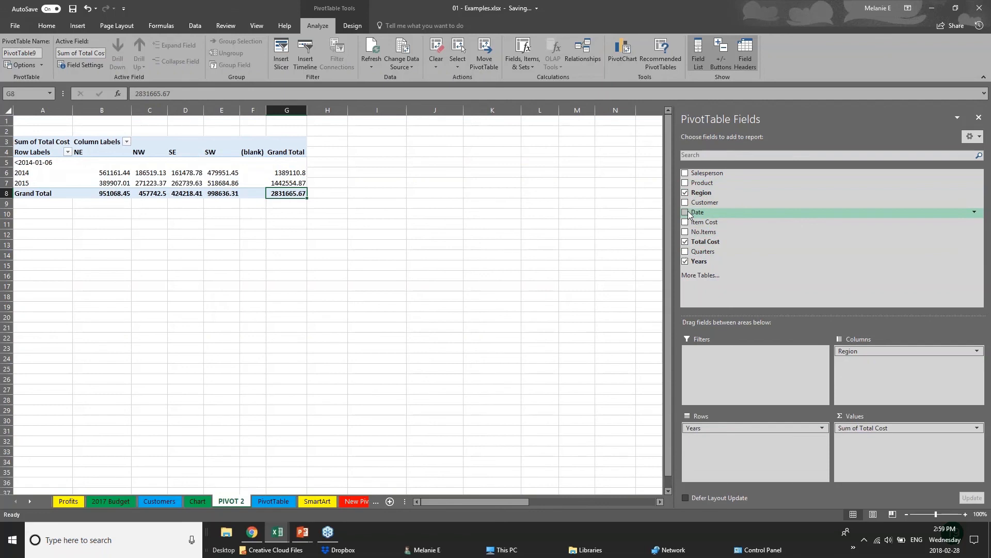
{"action": "left_click", "coordinate": [60, 222]}
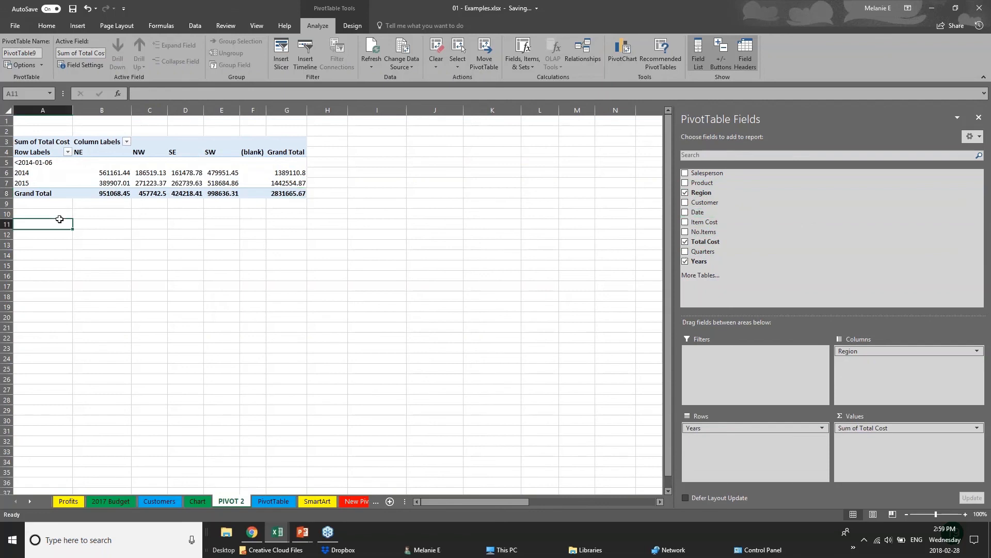
- Insert a Clustered Column PivotChart of Sum of Total Cost by Years with Region as legend
{"action": "left_click", "coordinate": [159, 190]}
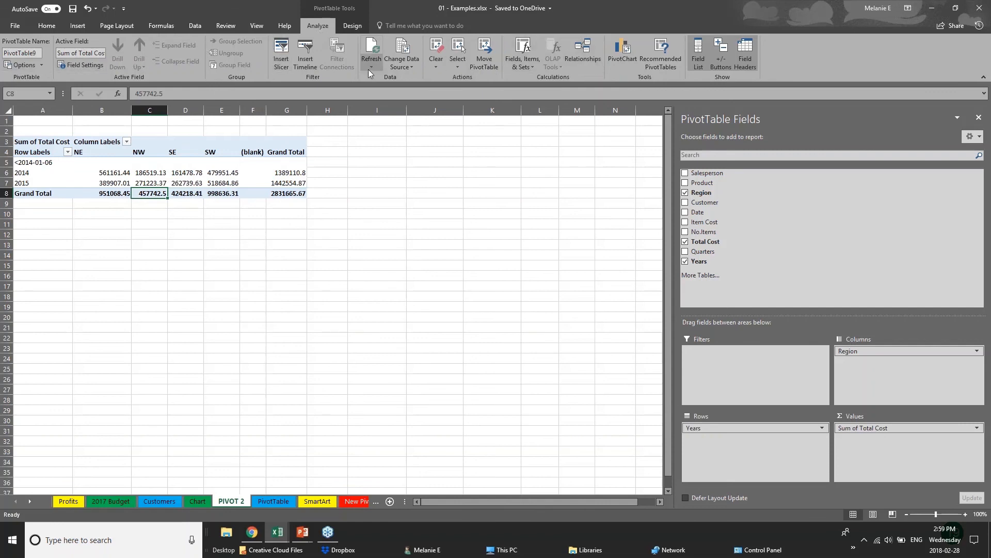
{"action": "left_click", "coordinate": [630, 60]}
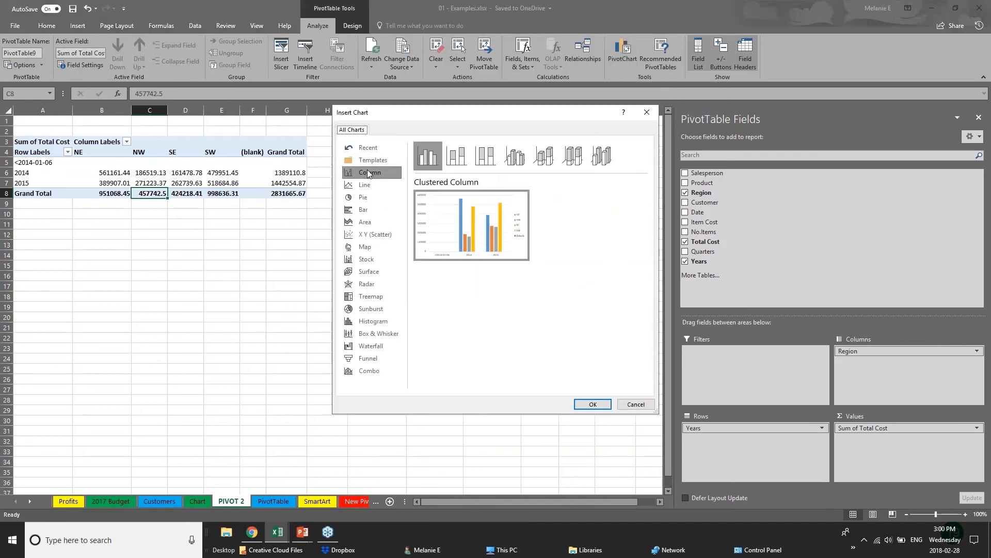
{"action": "left_click", "coordinate": [594, 405]}
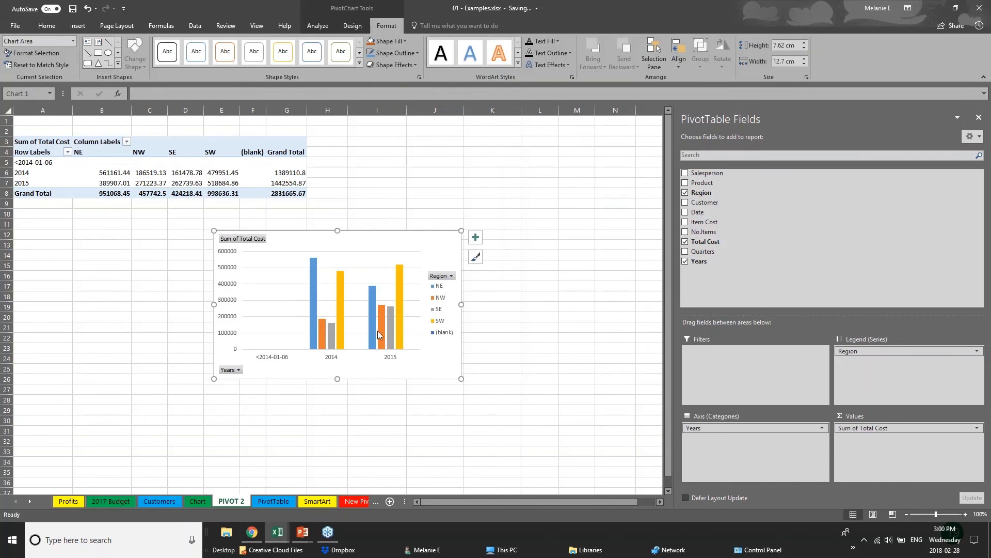
- Move the chart beside the pivot table and add Product and Customer to its axis
{"action": "left_click_drag", "start_coordinate": [418, 247], "coordinate": [570, 141]}
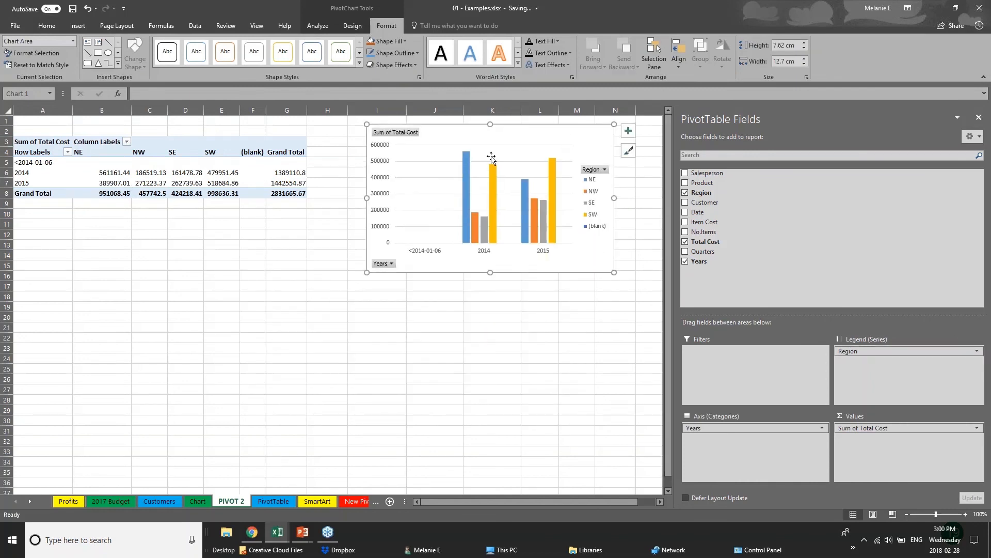
{"action": "left_click", "coordinate": [762, 429]}
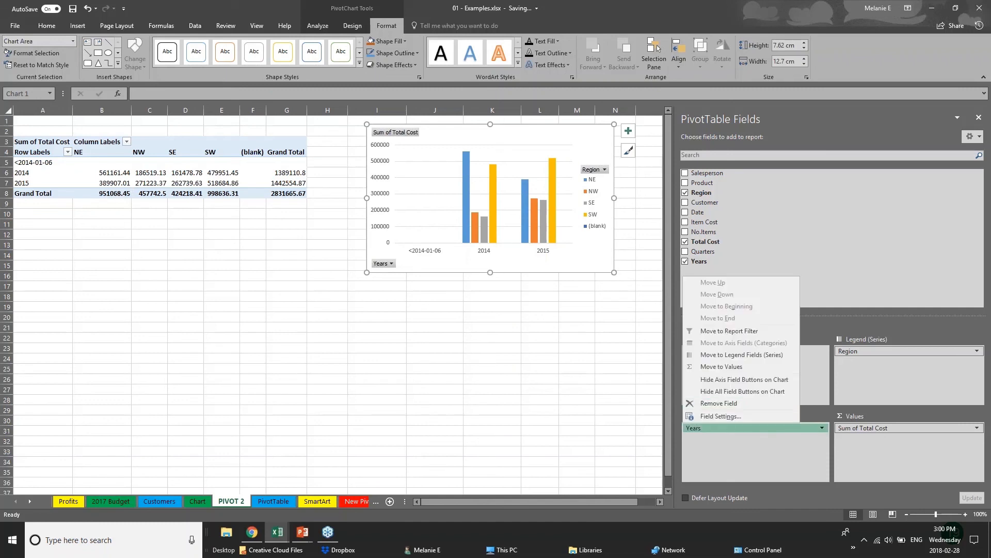
{"action": "left_click", "coordinate": [687, 186]}
{"action": "left_click", "coordinate": [685, 183]}
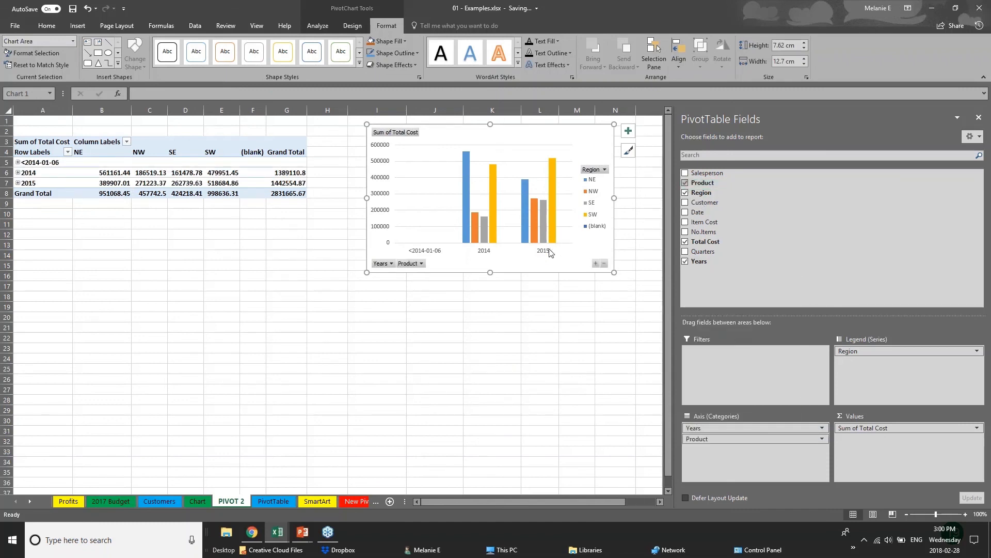
{"action": "left_click", "coordinate": [686, 202]}
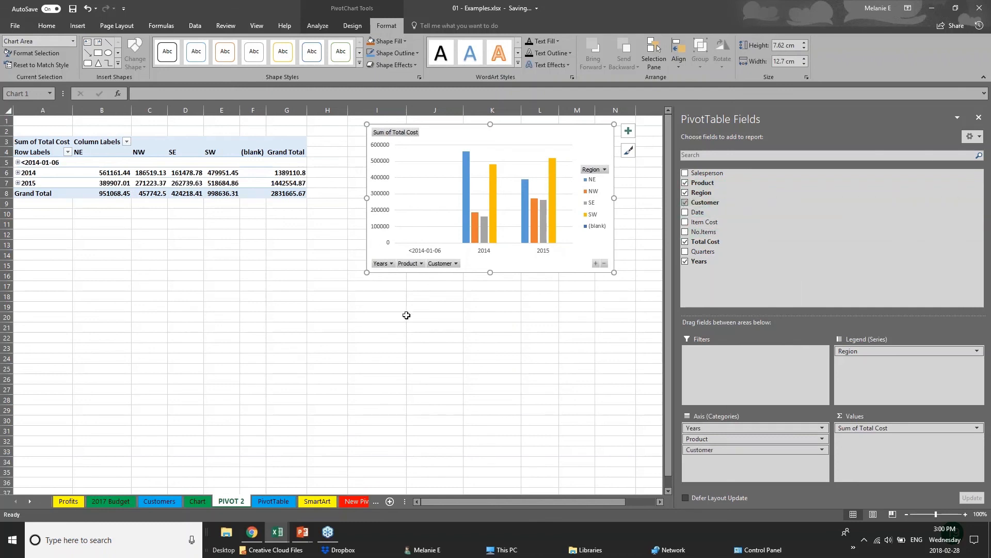
- Put Customer and Product in the legend, Region on the axis, and move the chart to F18:J32
{"action": "left_click", "coordinate": [452, 262]}
{"action": "left_click", "coordinate": [457, 264]}
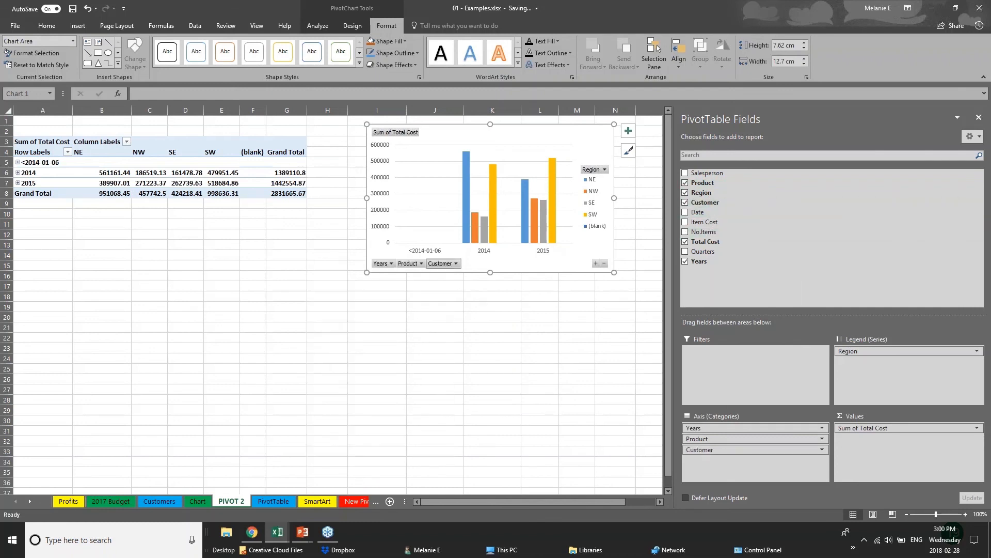
{"action": "left_click", "coordinate": [458, 264]}
{"action": "left_click", "coordinate": [499, 295]}
{"action": "left_click_drag", "start_coordinate": [700, 449], "coordinate": [909, 362]}
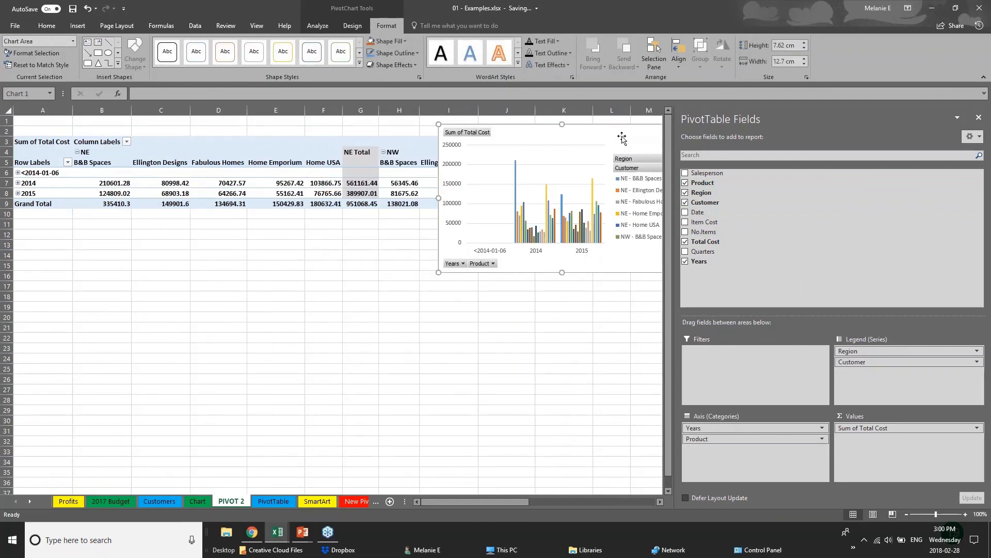
{"action": "left_click_drag", "start_coordinate": [622, 139], "coordinate": [475, 306]}
{"action": "left_click_drag", "start_coordinate": [848, 351], "coordinate": [744, 474]}
{"action": "left_click_drag", "start_coordinate": [741, 439], "coordinate": [878, 376]}
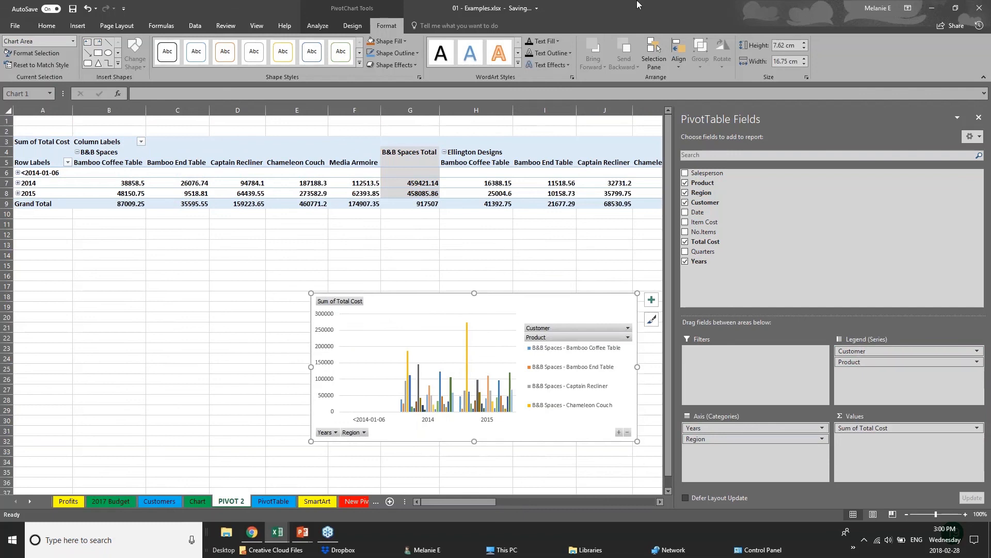
- Return to the PowerPoint slide show and advance to the Thank you slide
{"action": "left_click", "coordinate": [77, 26]}
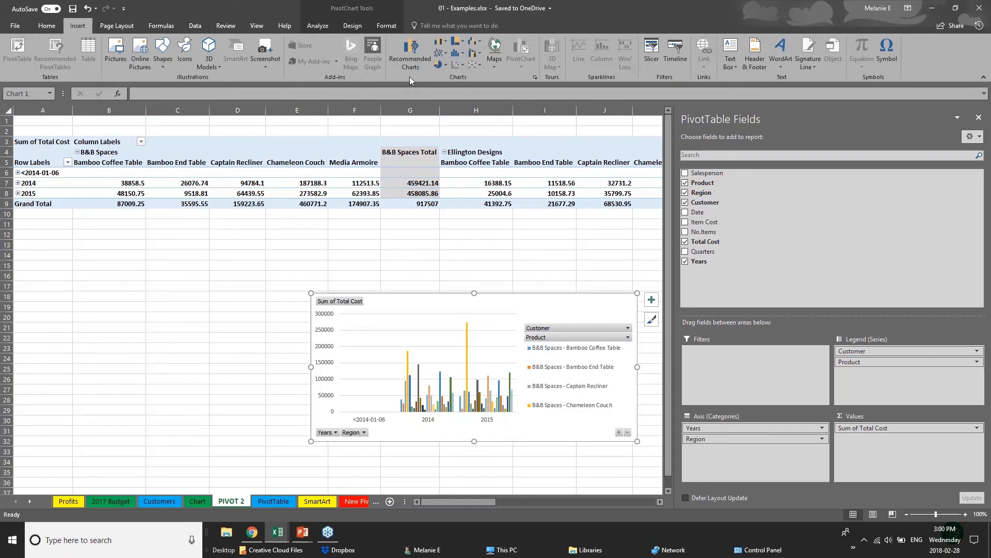
{"action": "left_click", "coordinate": [285, 314]}
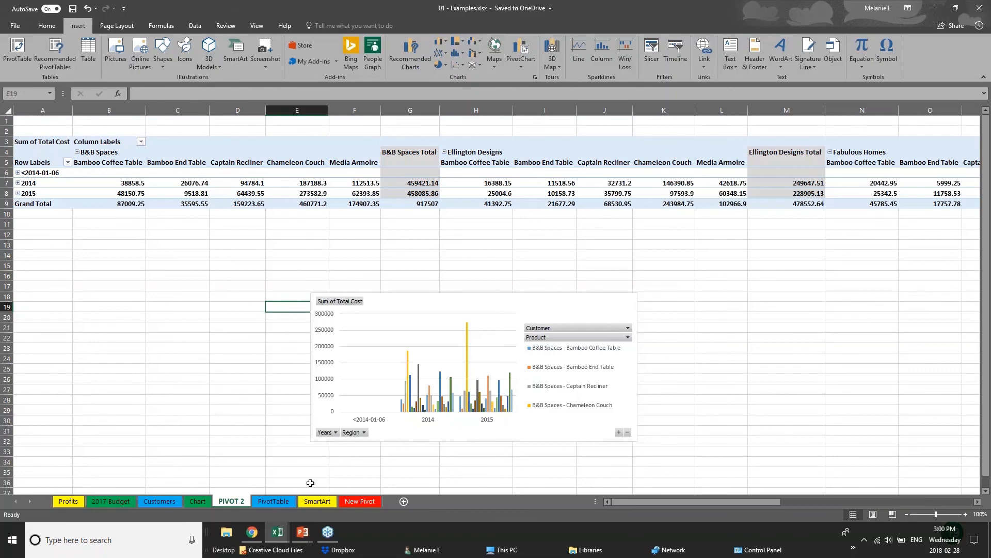
{"action": "left_click", "coordinate": [302, 532]}
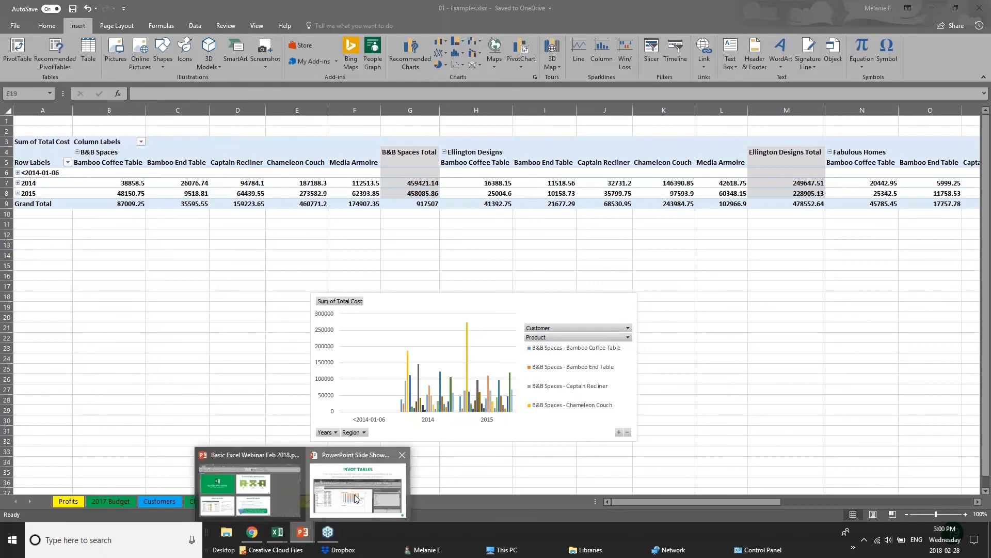
{"action": "left_click", "coordinate": [356, 499]}
{"action": "key", "text": "Right"}
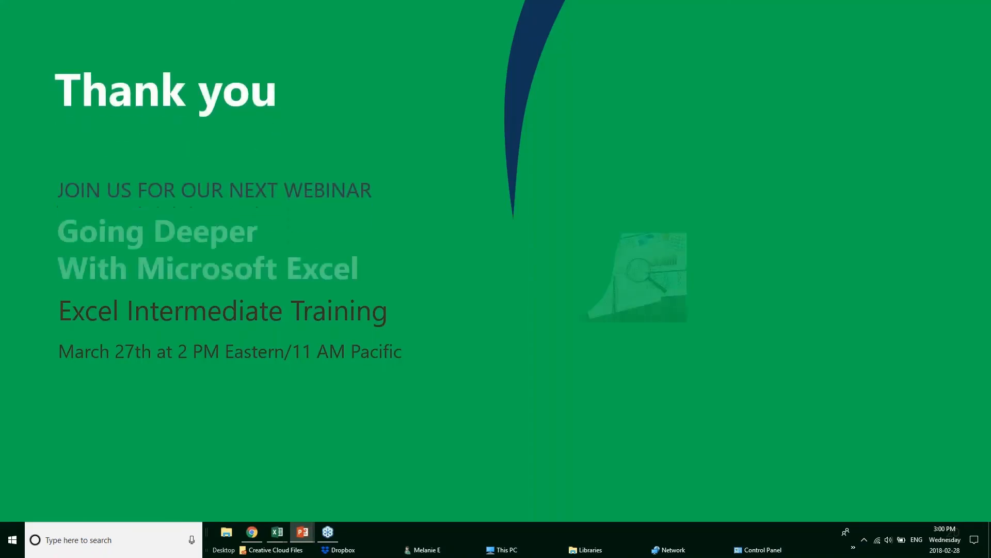